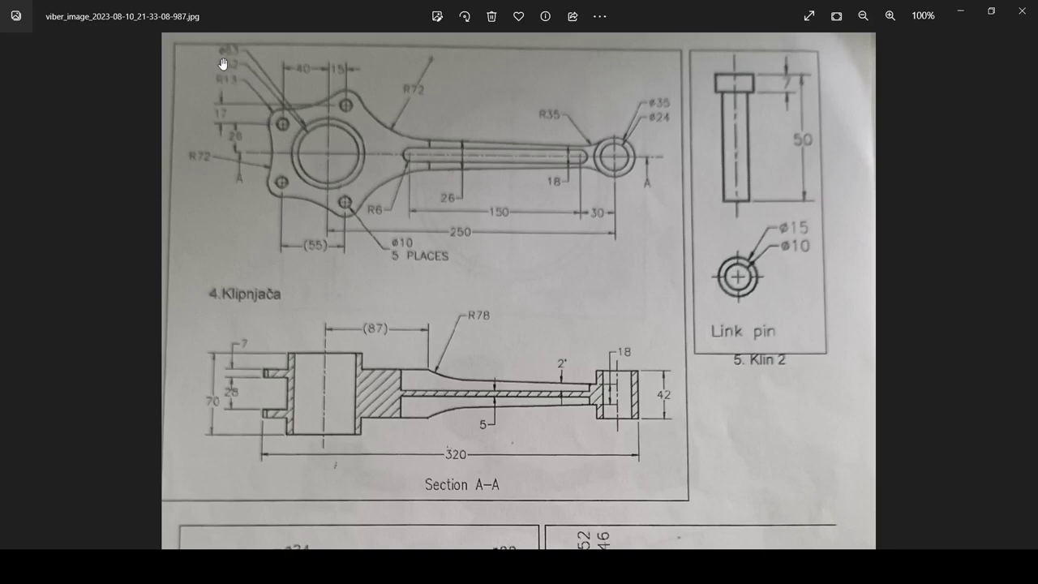
Step: Check the connecting rod drawing, switch to CATIA and sketch a circle about 14 mm in diameter centred at the origin on the xy plane
scroll(223, 65, "up", 5)
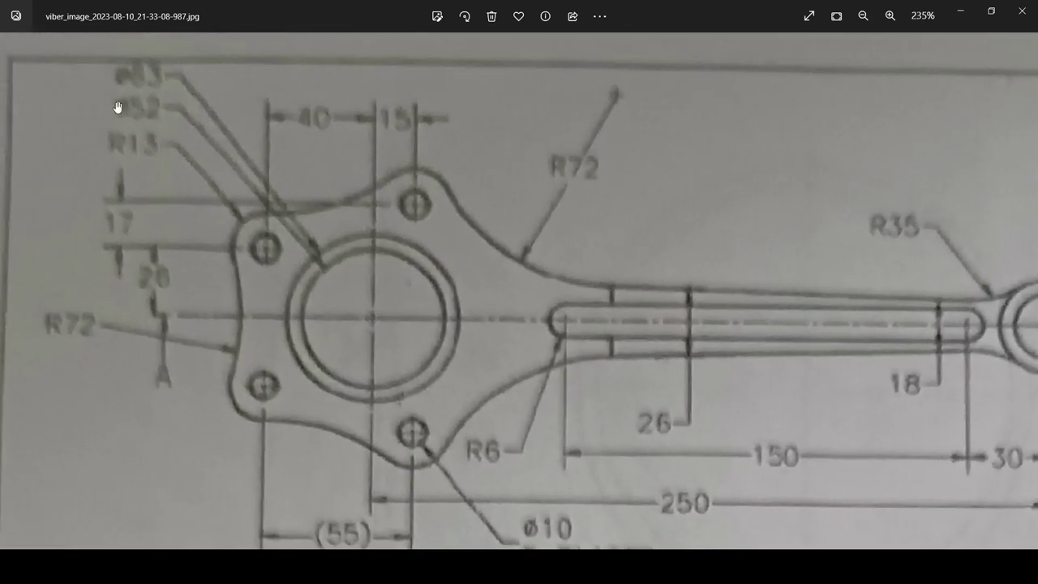
scroll(237, 150, "down", 6)
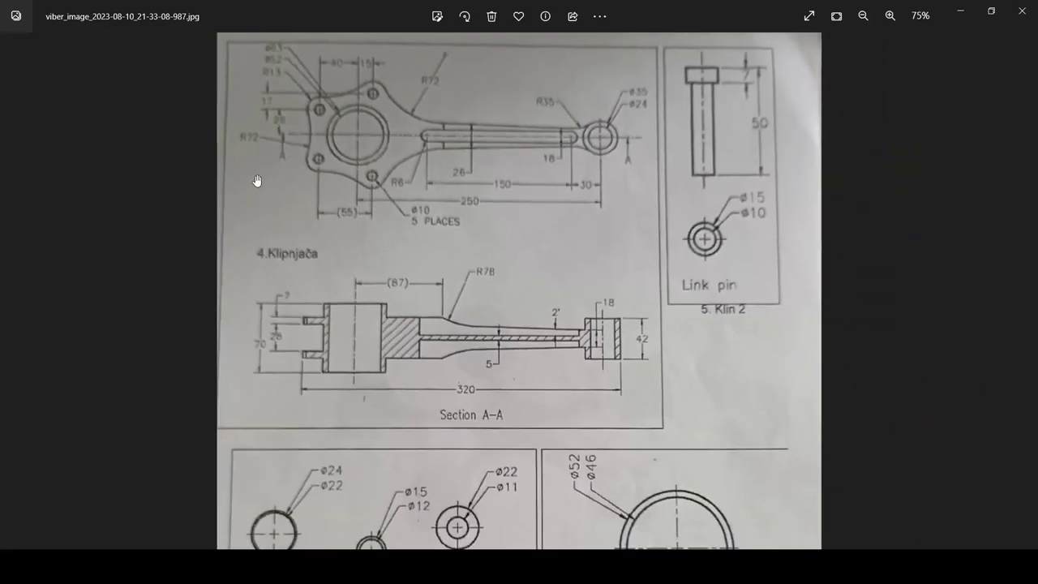
scroll(372, 145, "up", 2)
left_click_drag(385, 190, 430, 281)
key("alt+Tab")
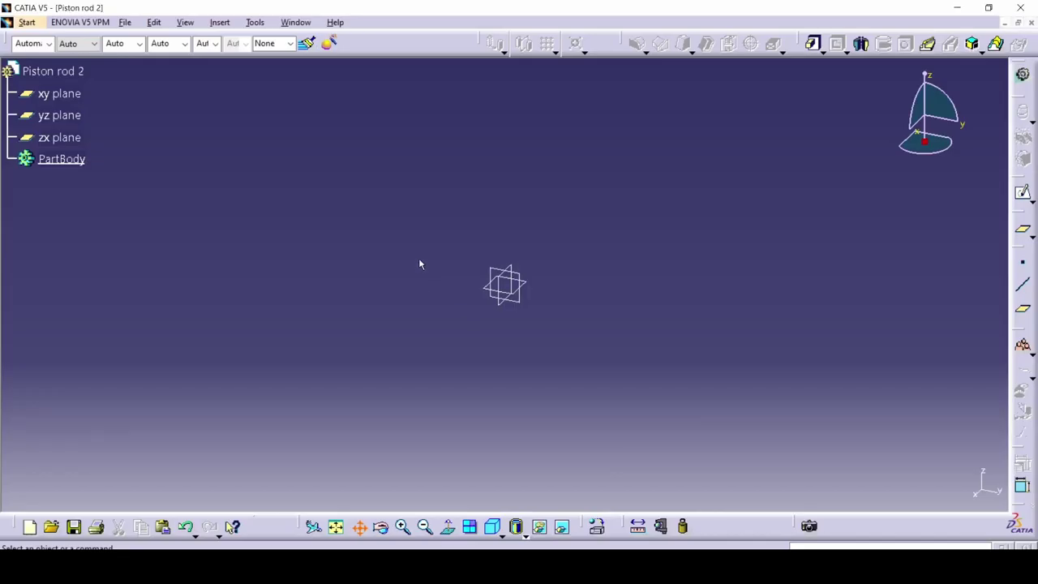
left_click(526, 286)
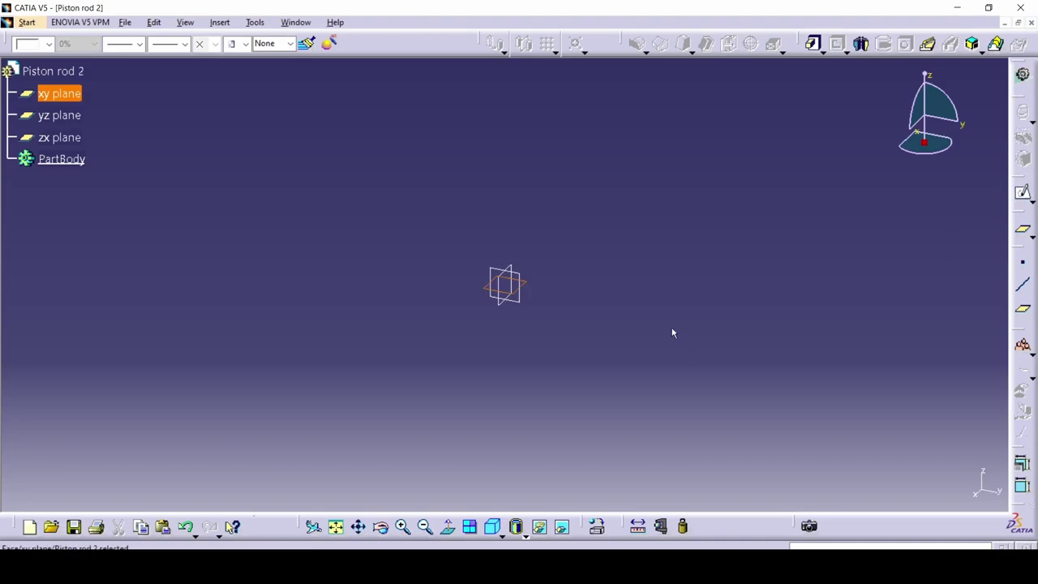
left_click(1022, 192)
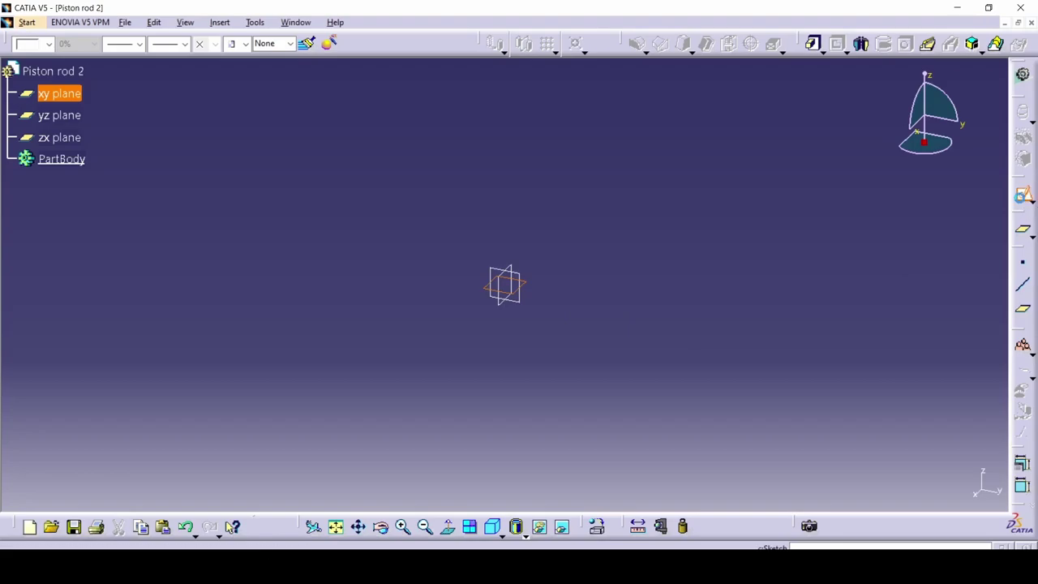
left_click(1022, 254)
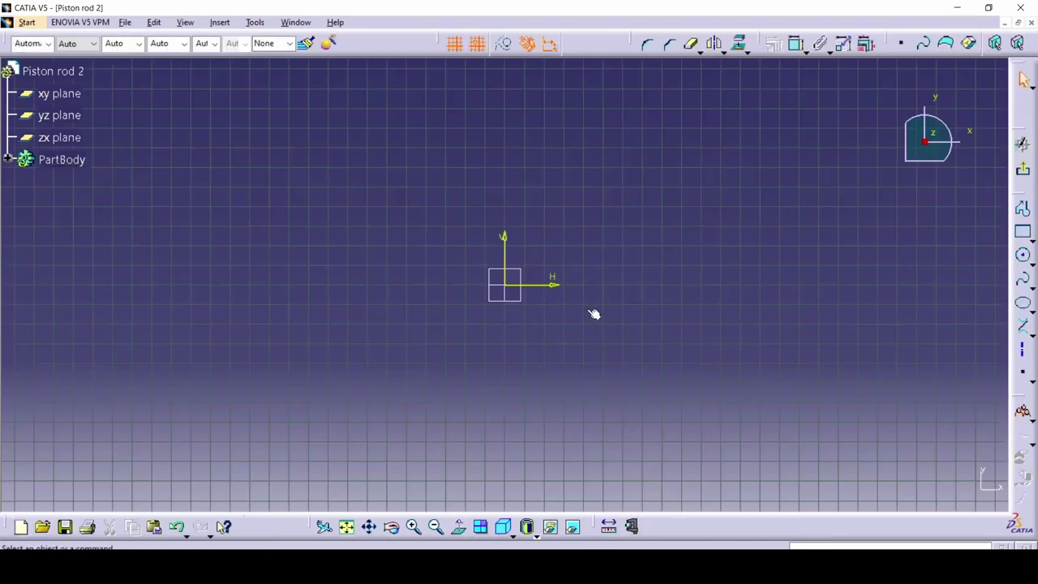
left_click(504, 284)
left_click(642, 286)
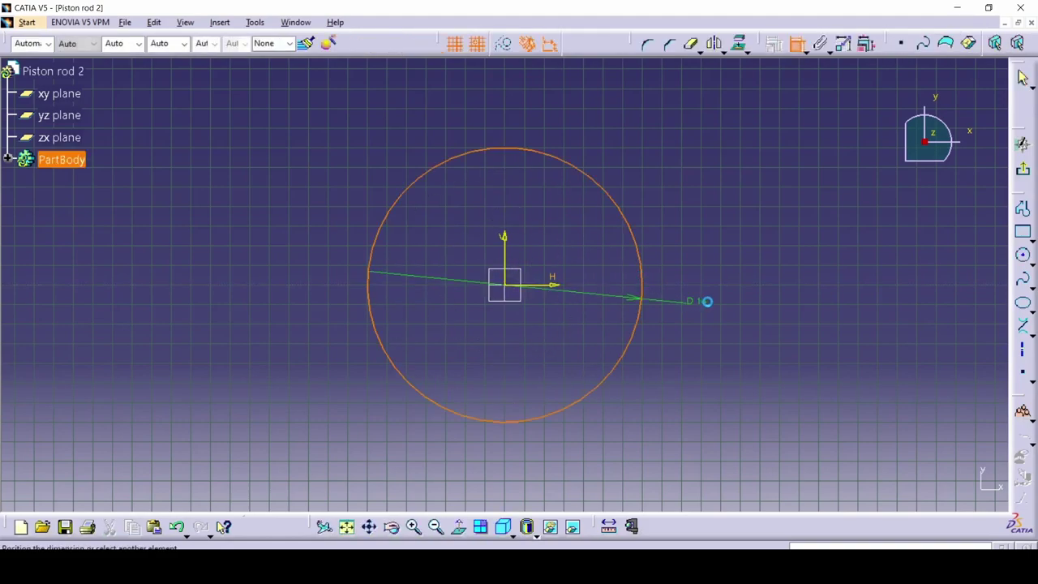
Step: Dimension the circle, set its diameter to 63 mm and exit the sketch
left_click(706, 296)
double_click(705, 295)
double_click(705, 294)
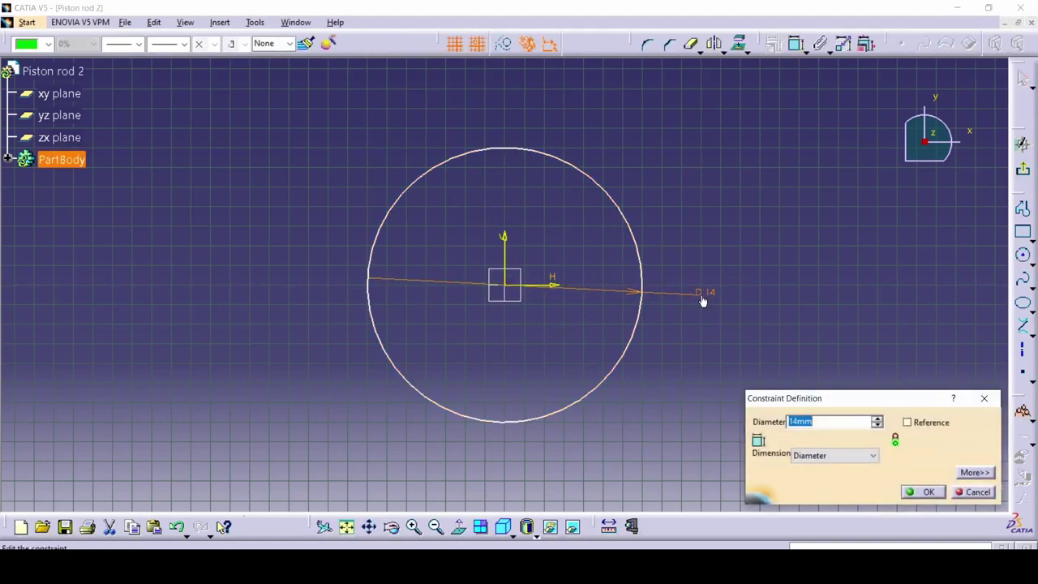
type("63")
key("Return")
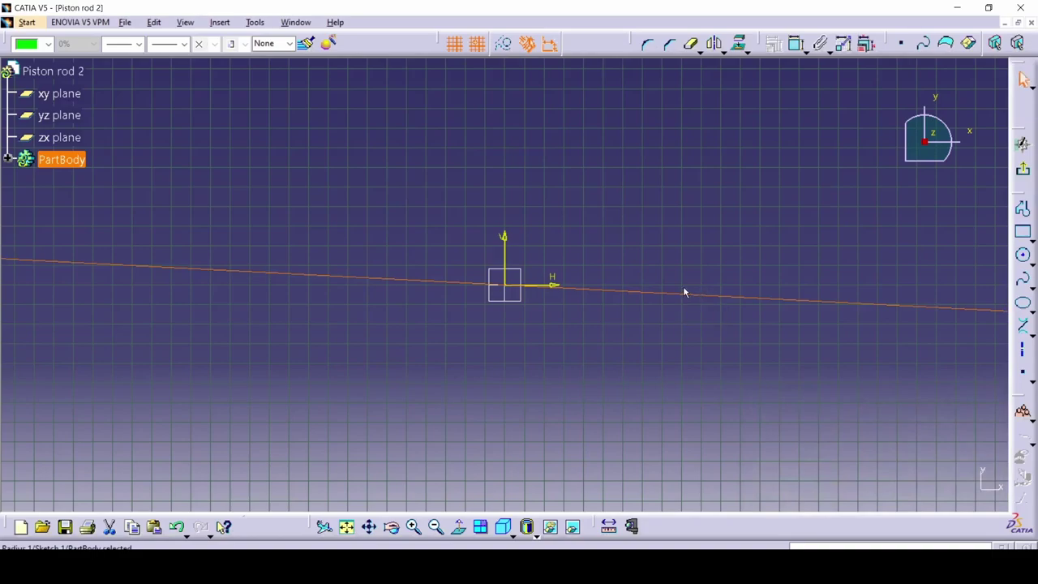
middle_click_drag(673, 345, 675, 399)
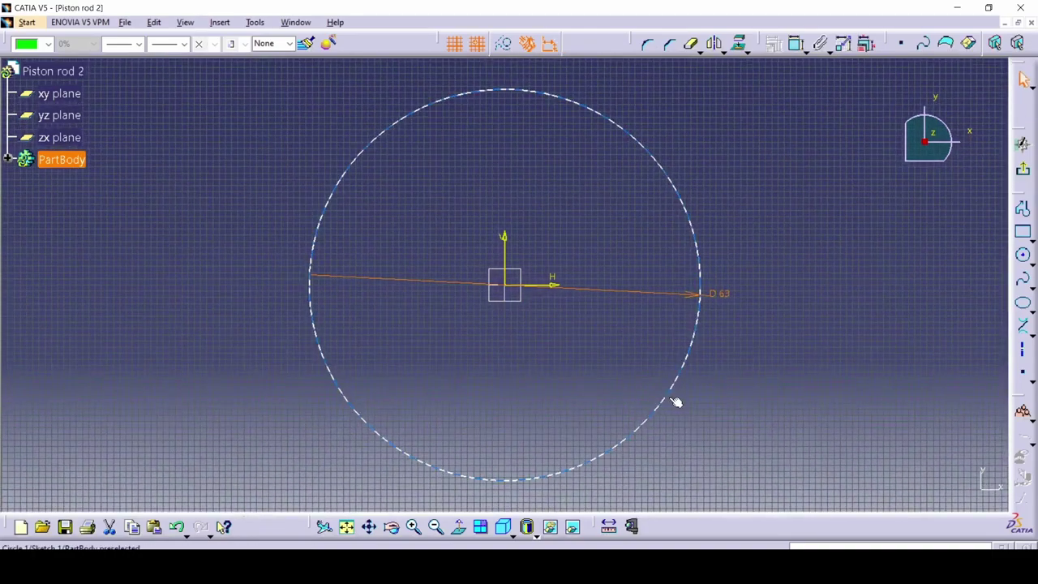
key("alt+Tab")
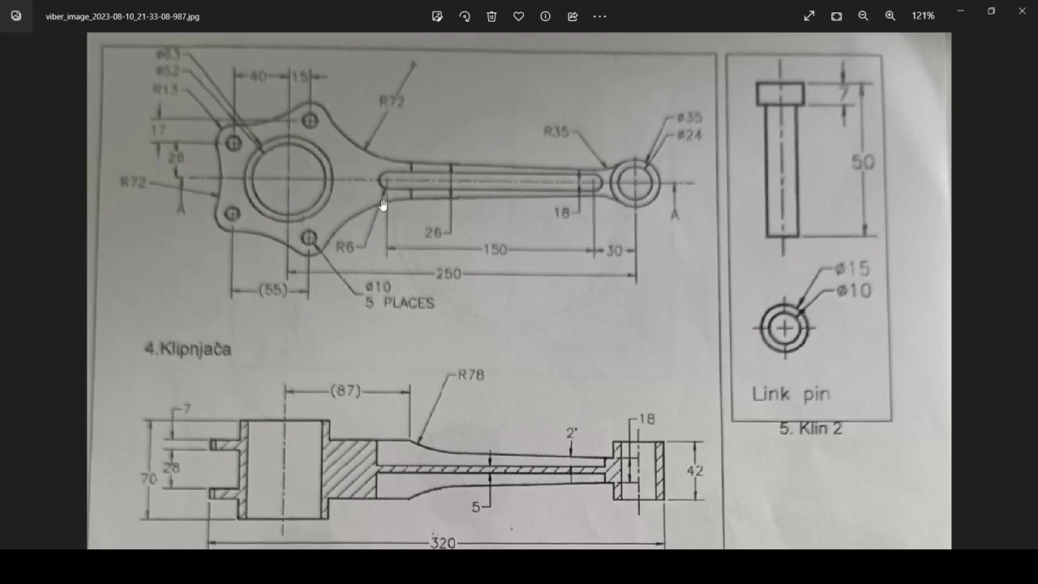
key("alt+Tab")
left_click(1023, 168)
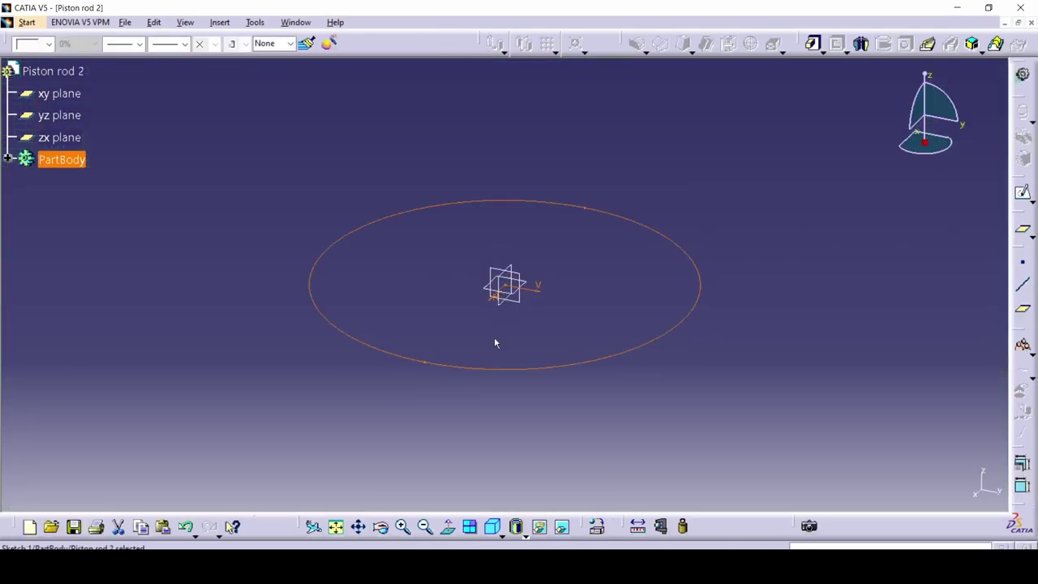
Step: Pad the circle sketch with a length of 35 mm and mirrored extent
left_click(593, 287)
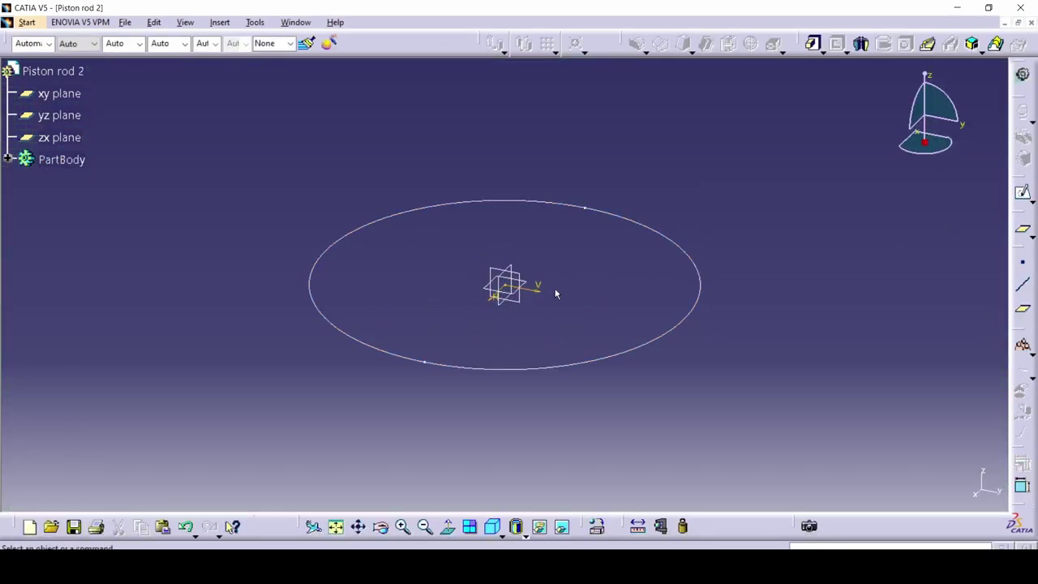
key("alt+Tab")
key("alt+Tab")
left_click(702, 276)
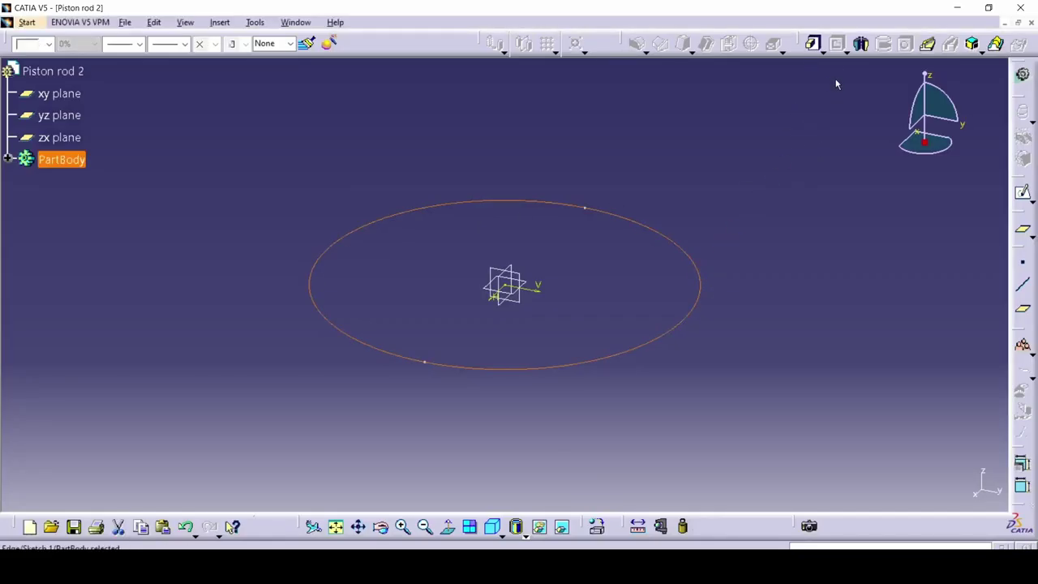
left_click(814, 45)
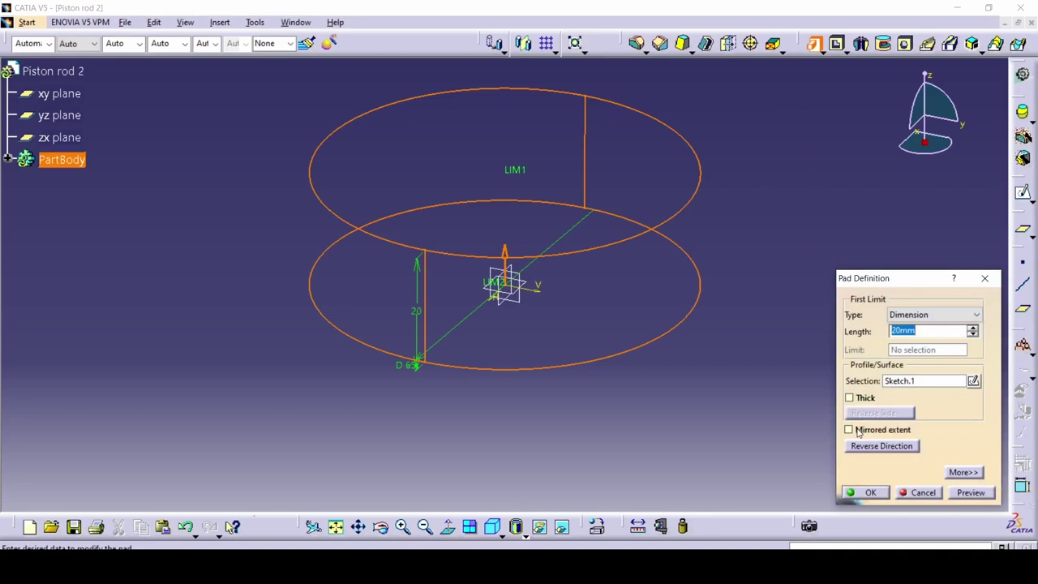
left_click(855, 429)
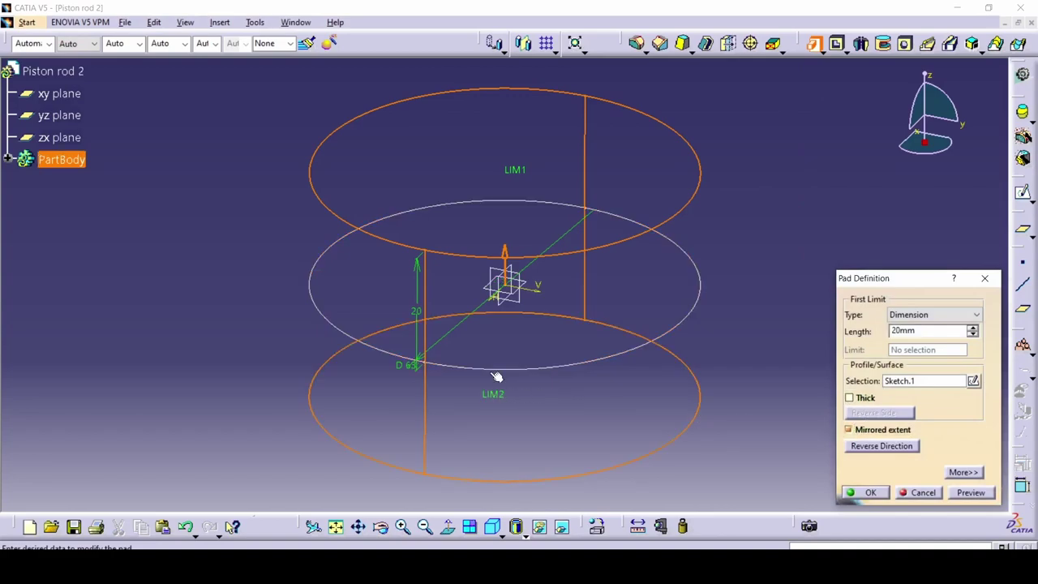
left_click_drag(933, 330, 833, 331)
key("alt+Tab")
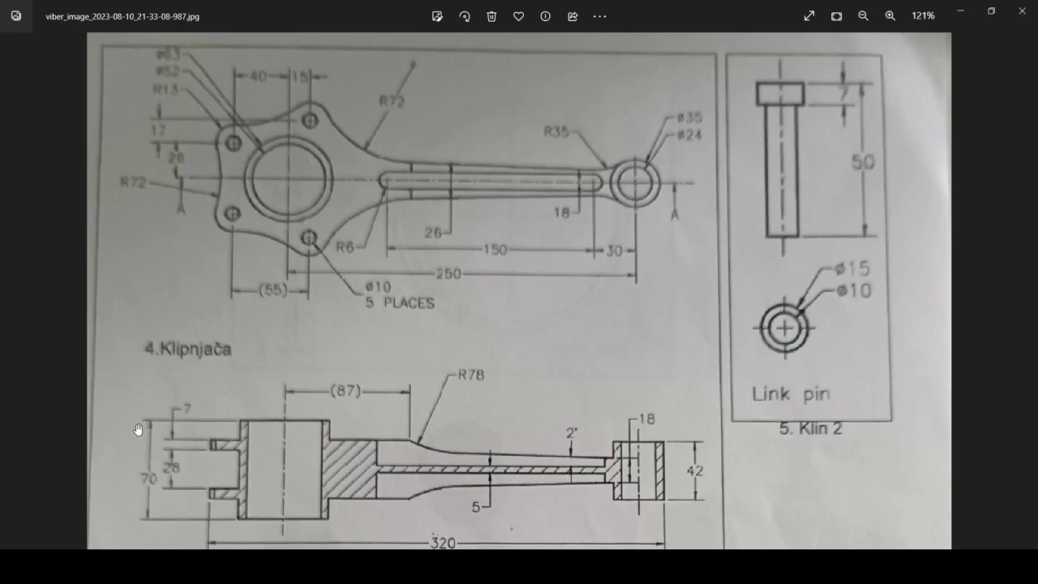
key("alt+Tab")
double_click(913, 330)
type("35mm")
key("Return")
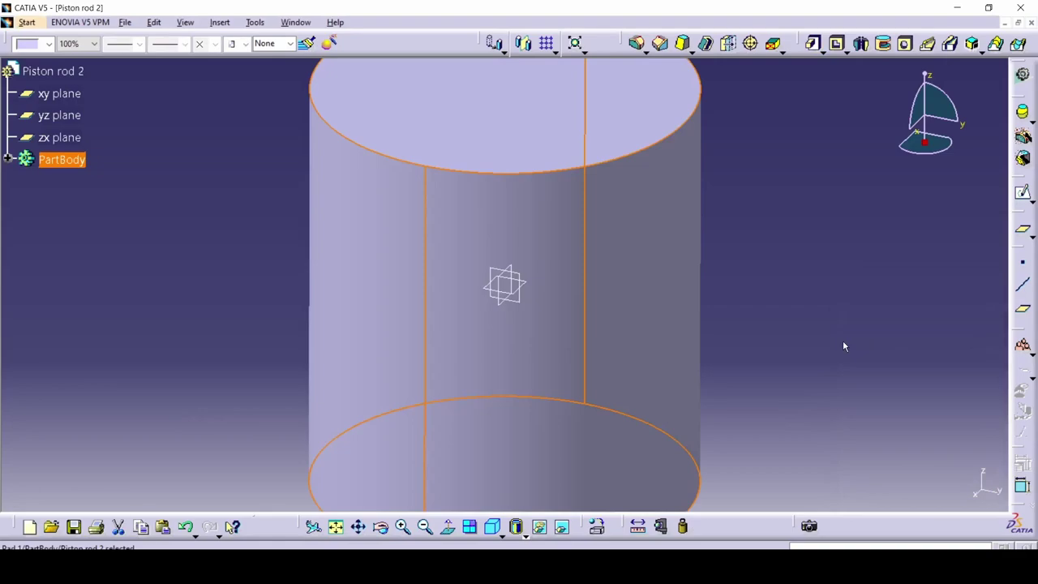
left_click(787, 329)
middle_click_drag(739, 264, 727, 290, "ctrl")
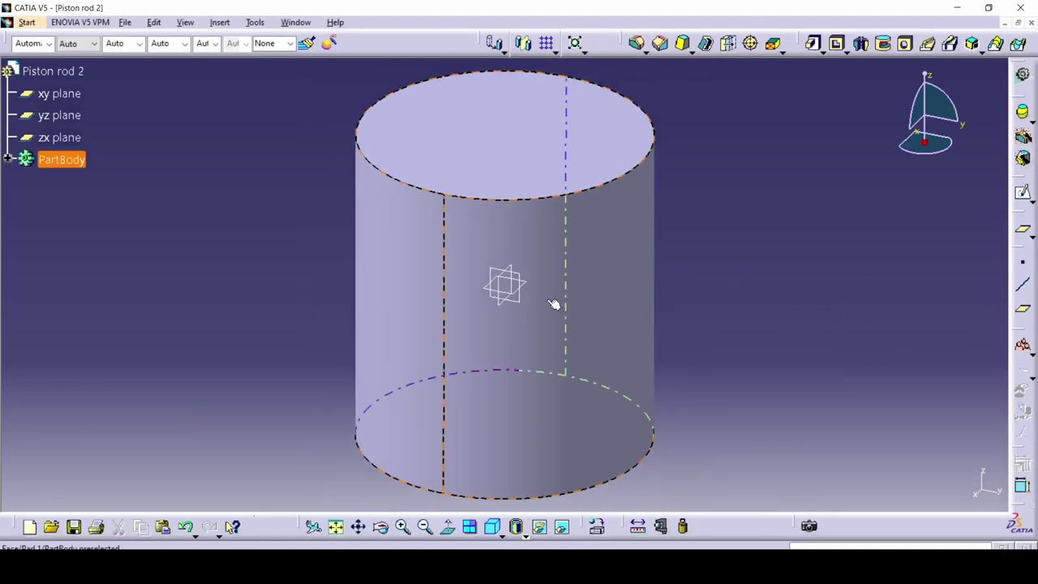
Step: Create a reference plane offset upward from the xy plane, inside the upper part of the cylinder
key("alt+Tab")
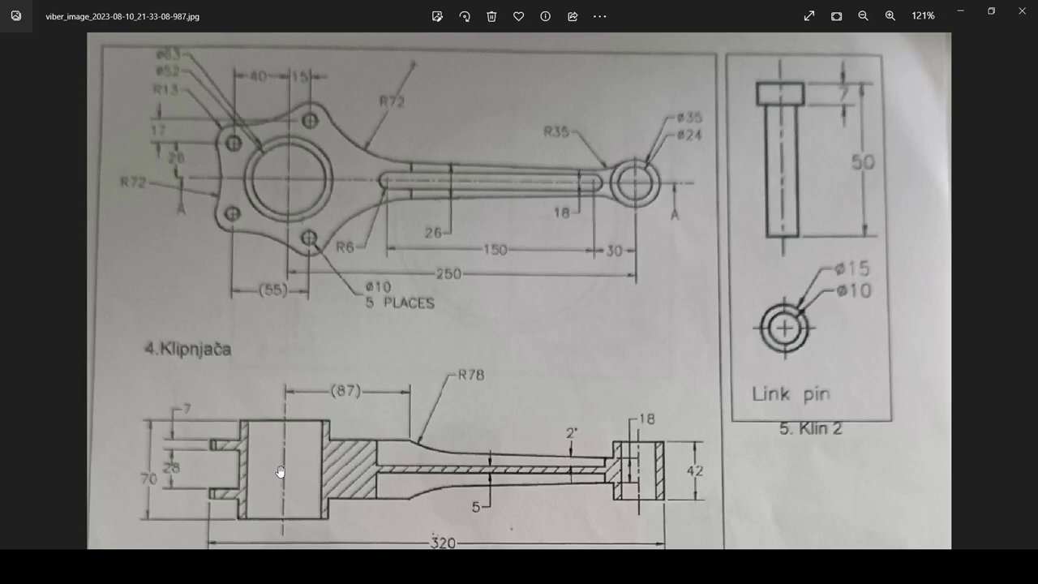
key("alt+Tab")
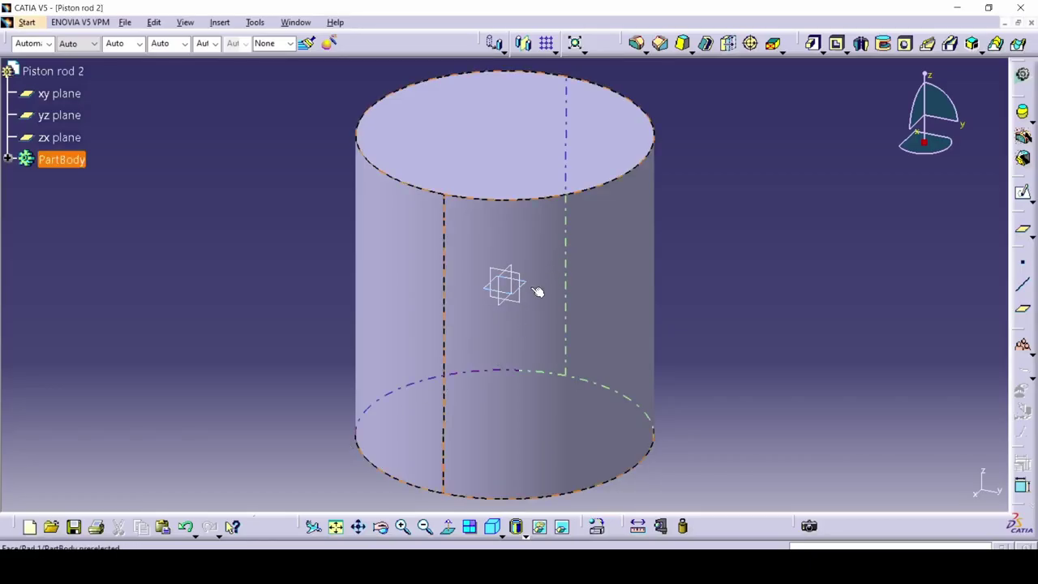
key("alt+Tab")
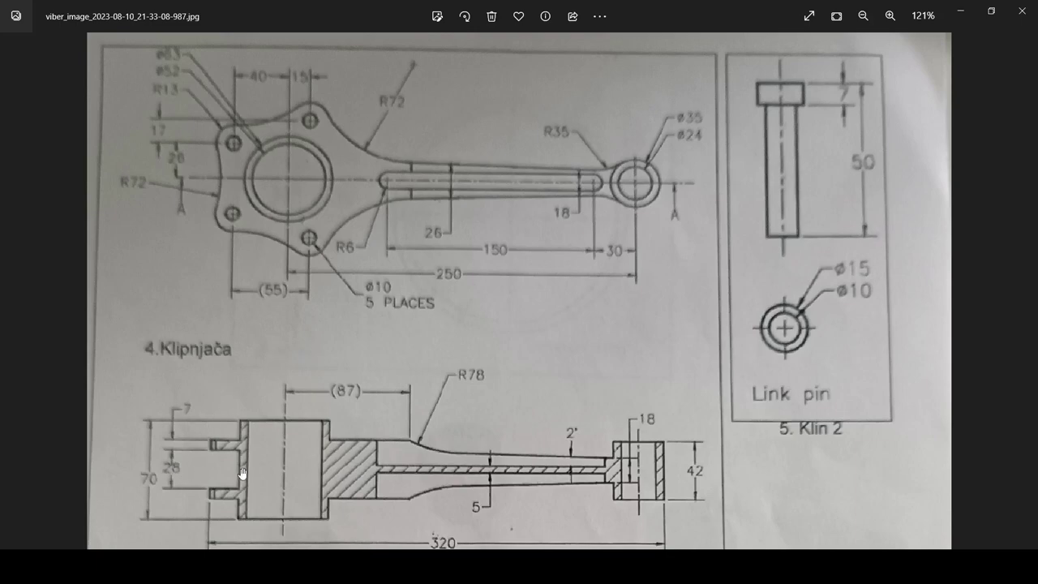
key("alt+Tab")
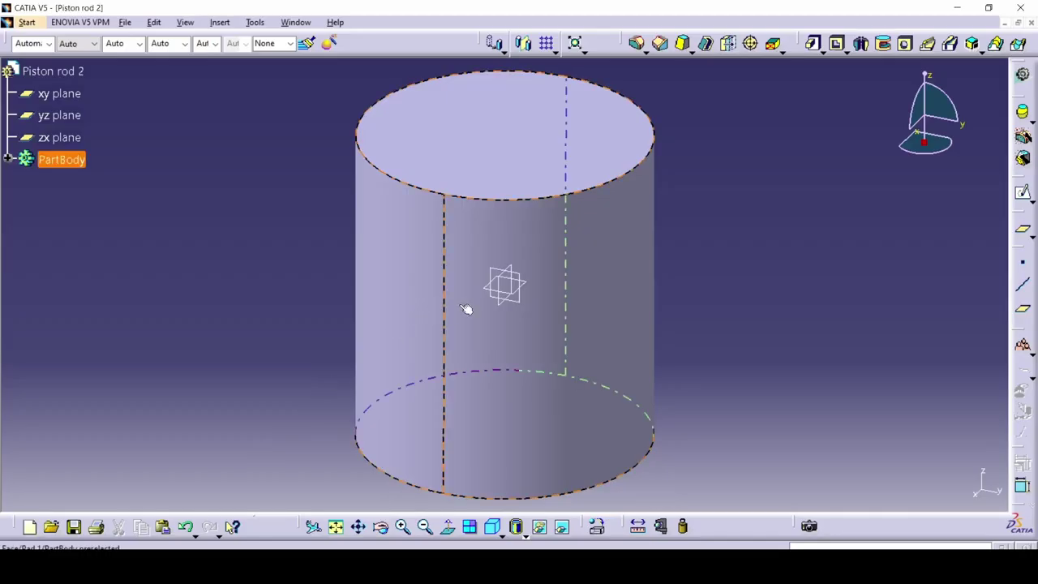
left_click(521, 285)
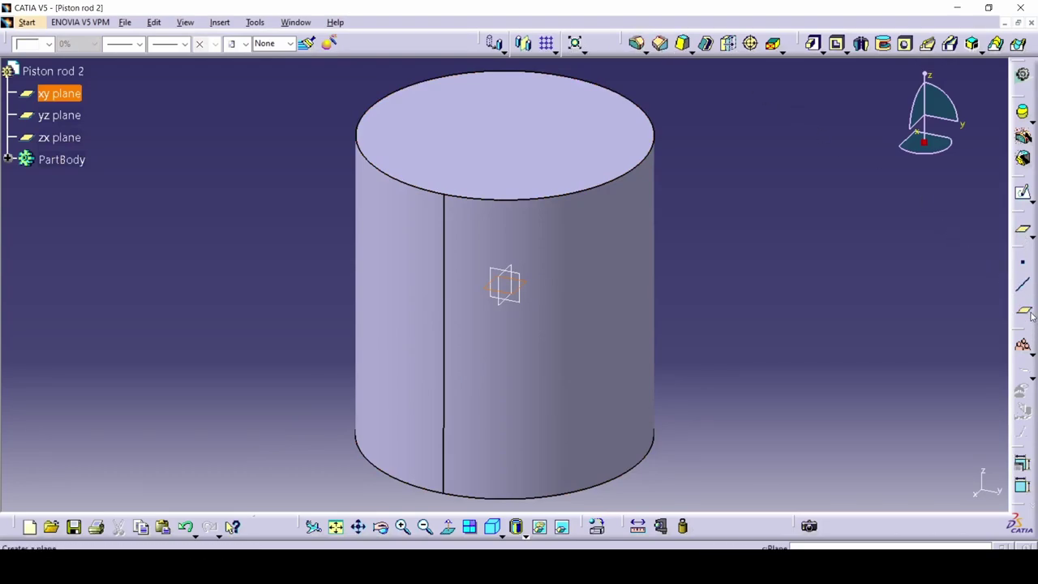
left_click(1023, 231)
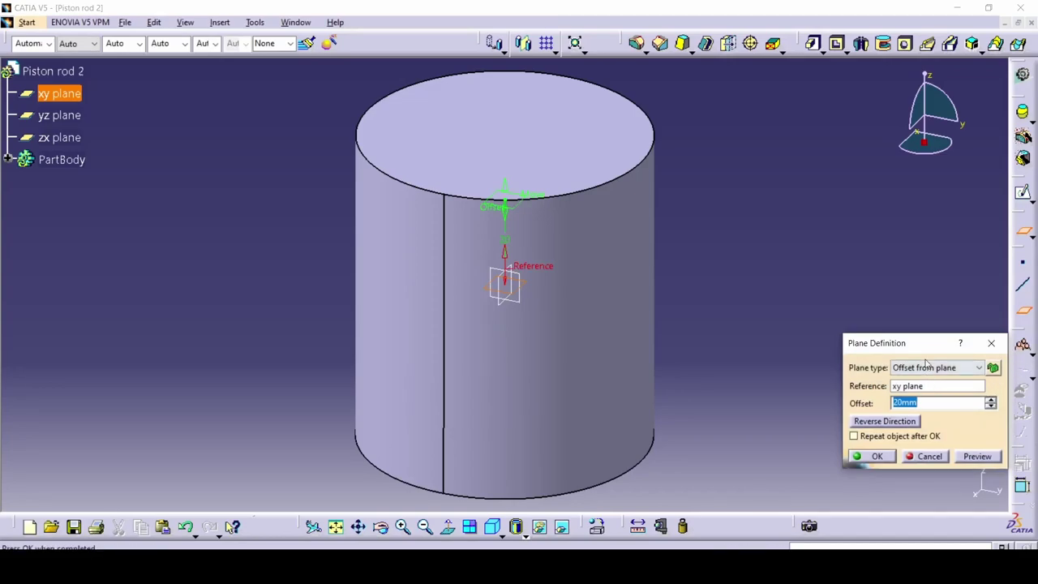
left_click(925, 367)
left_click(902, 366)
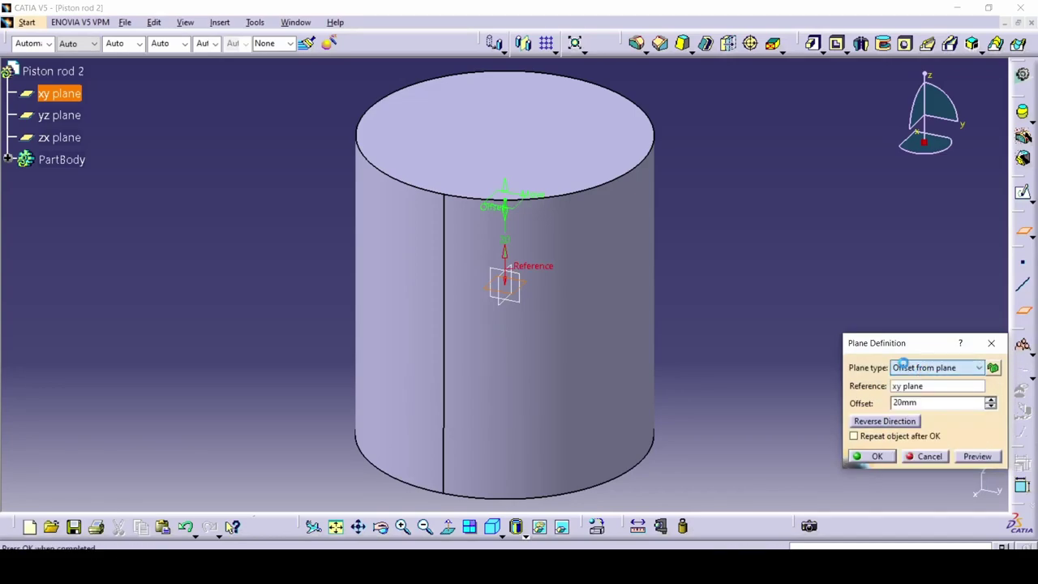
left_click_drag(931, 405, 850, 421)
type("2")
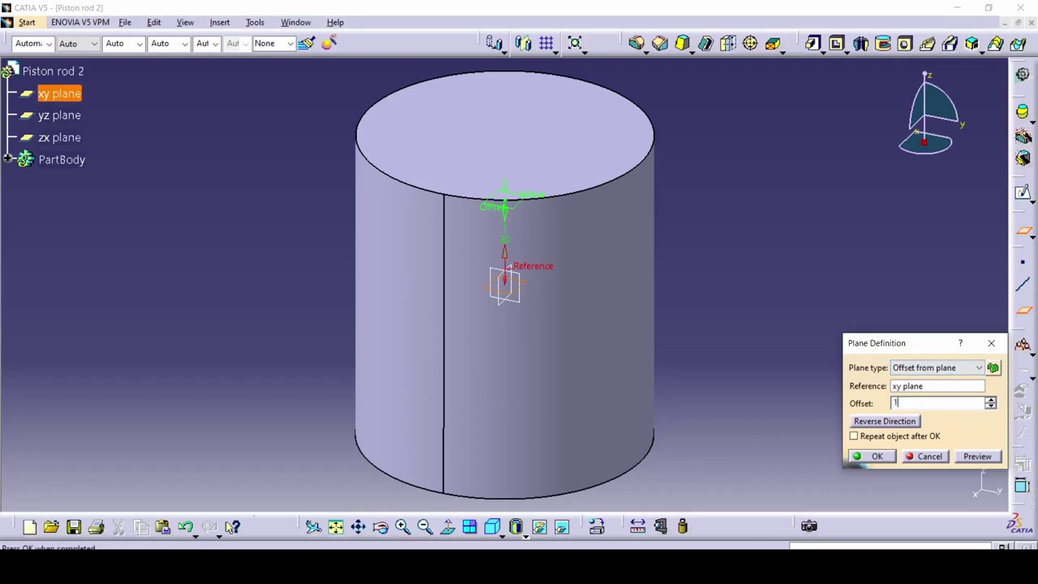
left_click(871, 456)
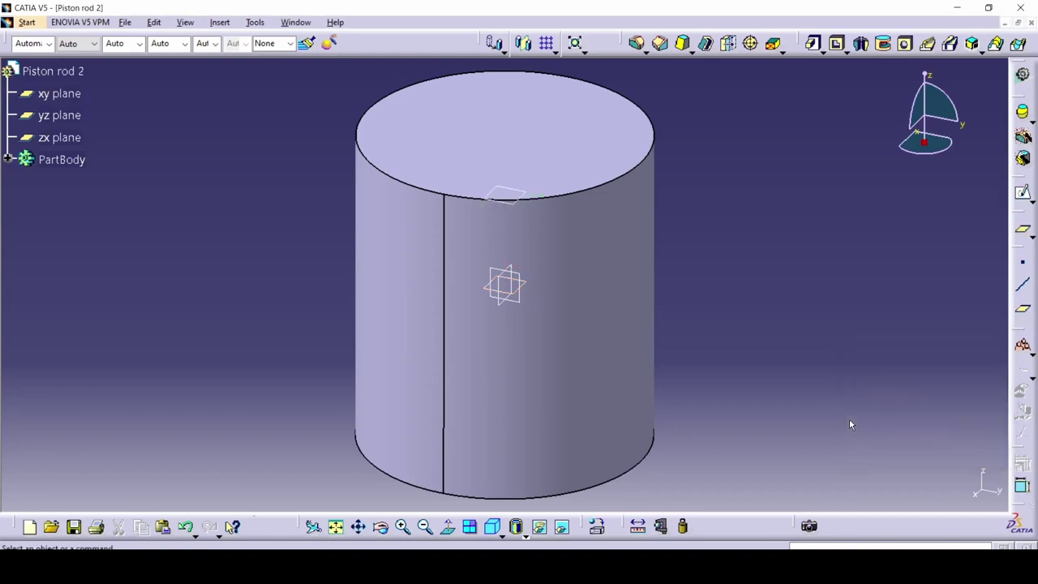
Step: Open a new sketch on the offset plane above the xy plane
left_click(568, 255)
middle_click_drag(630, 301, 487, 320)
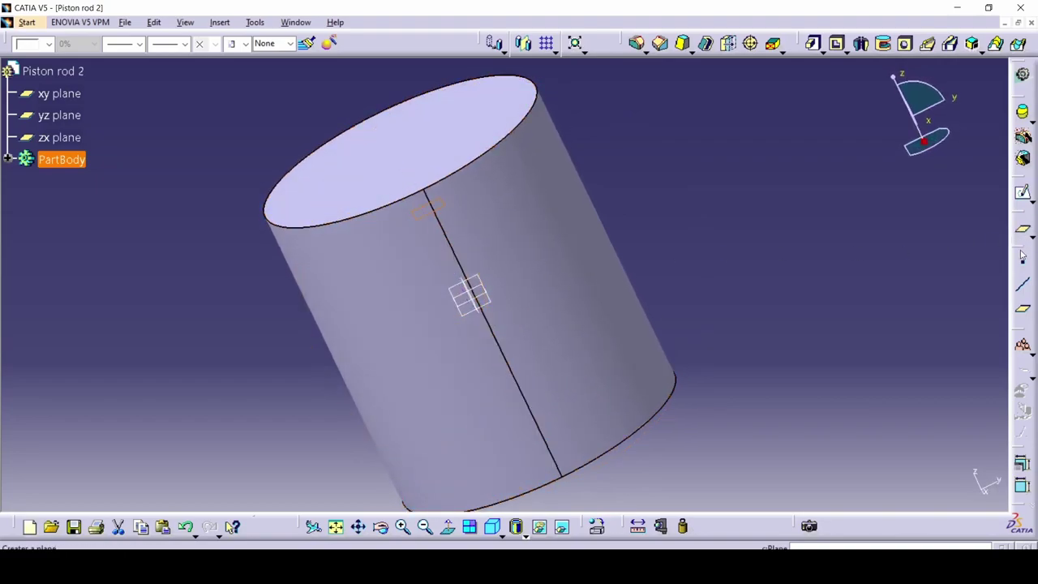
left_click(1023, 192)
left_click(424, 317)
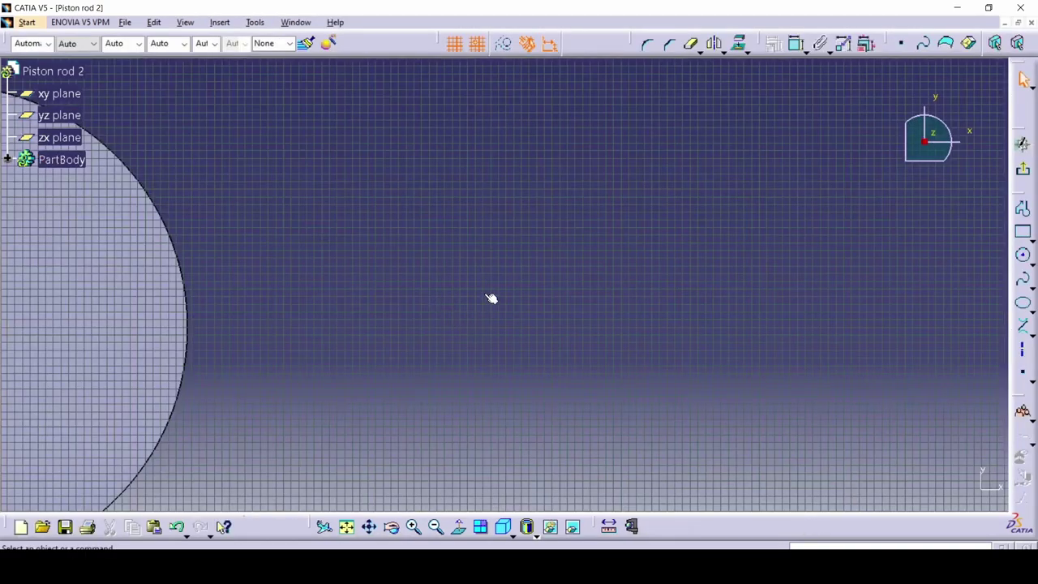
mouse_move(301, 352)
middle_mouse_down()
mouse_move(676, 283)
mouse_move(663, 336)
middle_mouse_up()
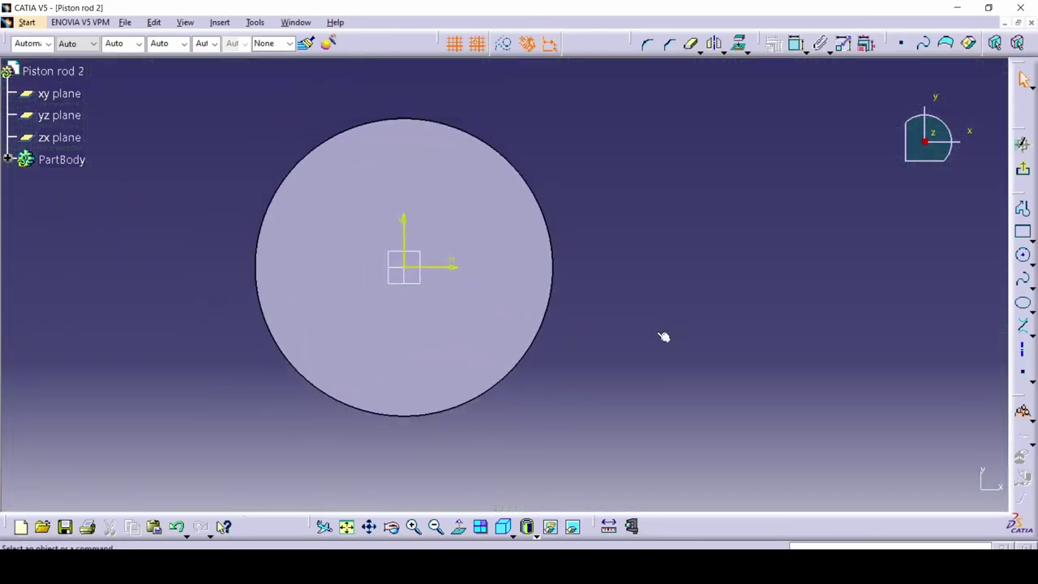
middle_click_drag(548, 318, 622, 325)
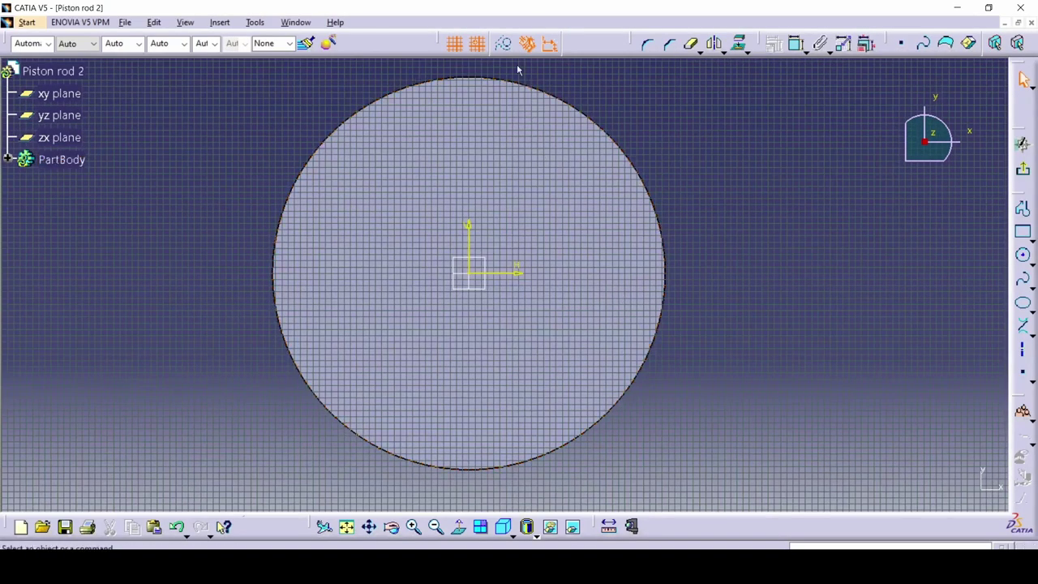
Step: Check the drawing image, then draw vertical and horizontal axis lines through the sketch origin, both extending beyond the cylinder's edge
key("alt+Tab")
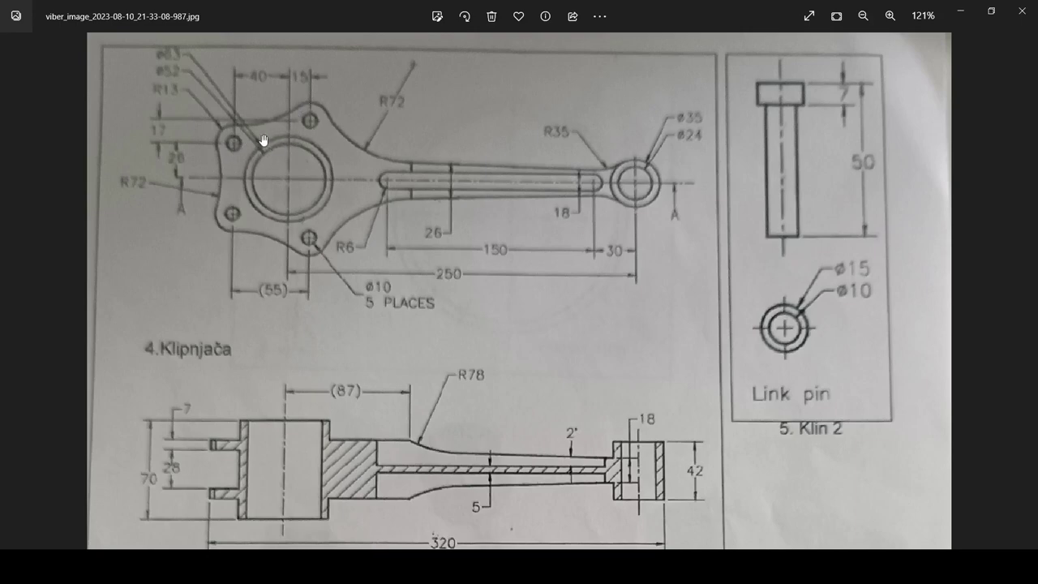
key("alt+Tab")
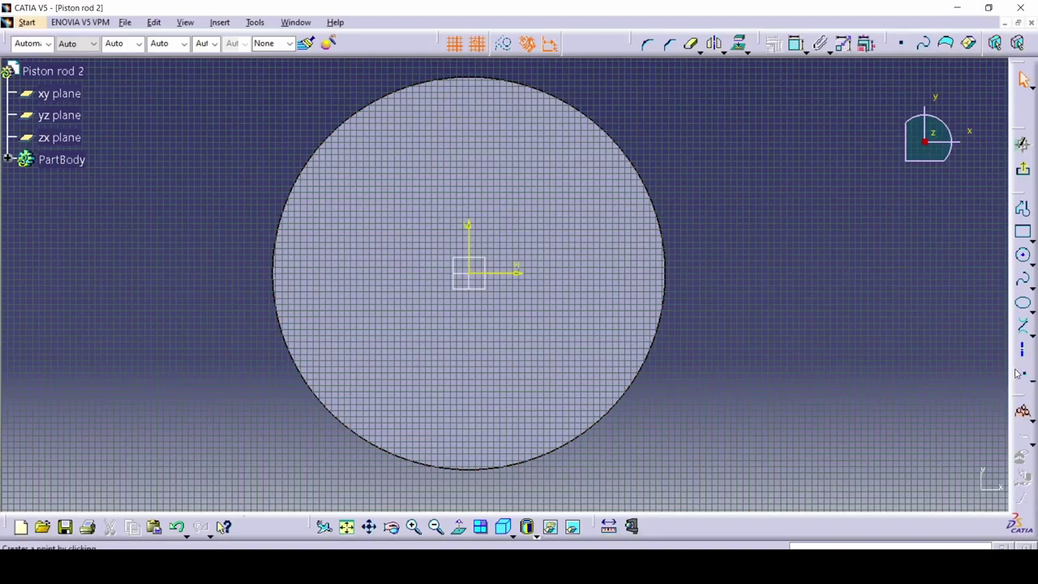
left_click(1023, 209)
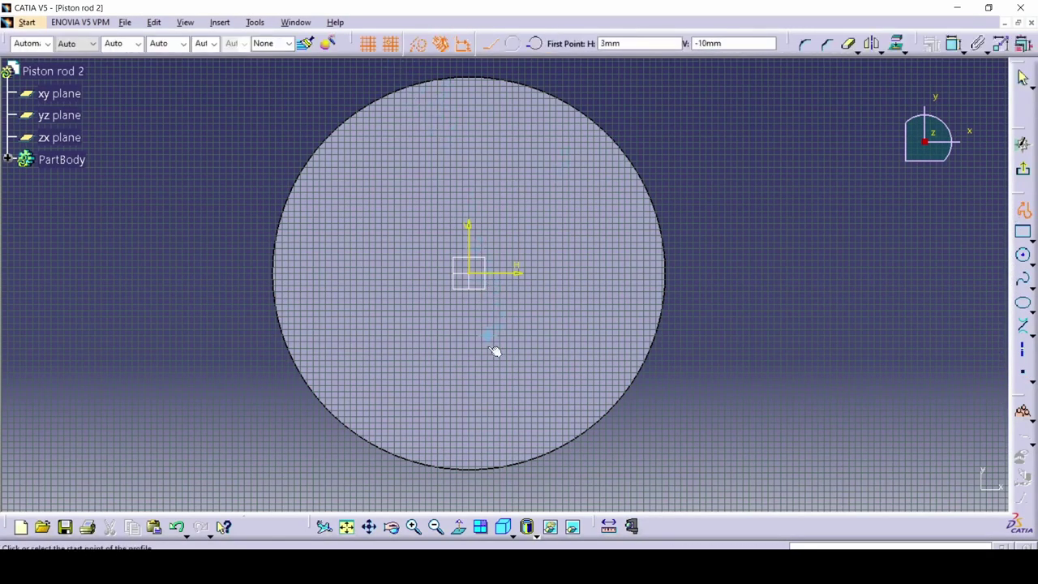
left_click(473, 493)
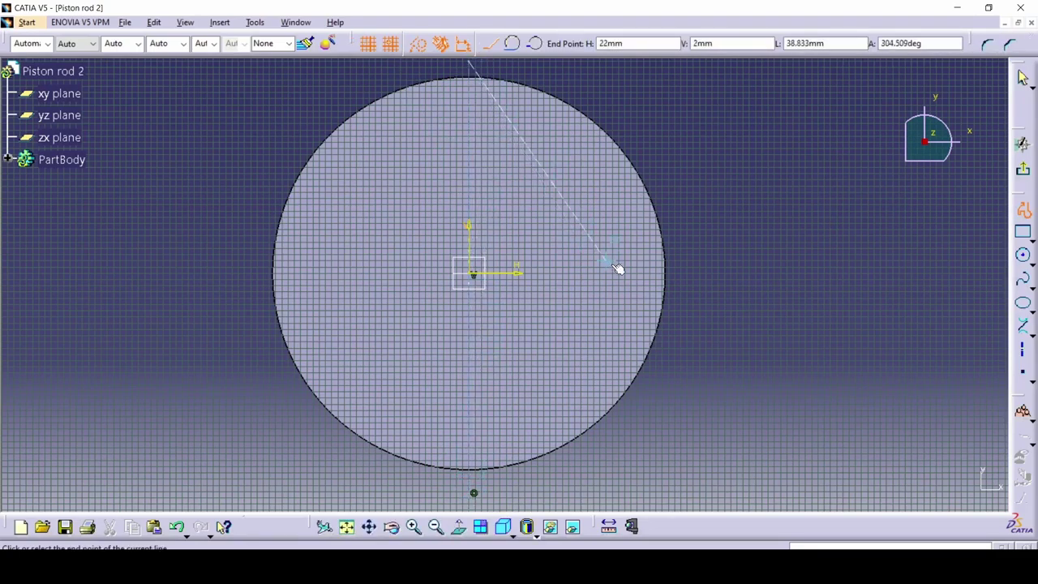
key("Escape")
left_click(1020, 209)
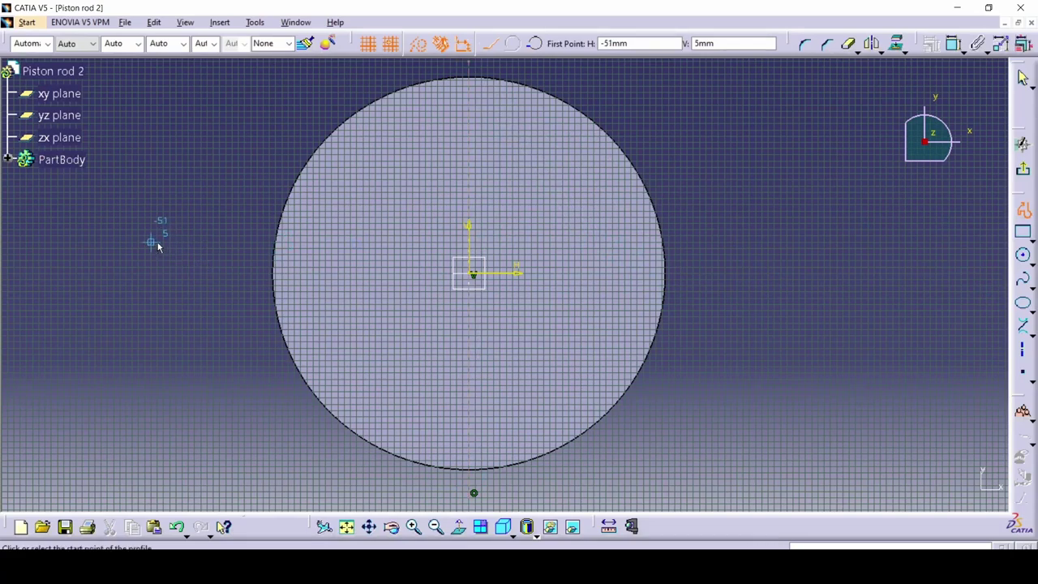
left_click(193, 269)
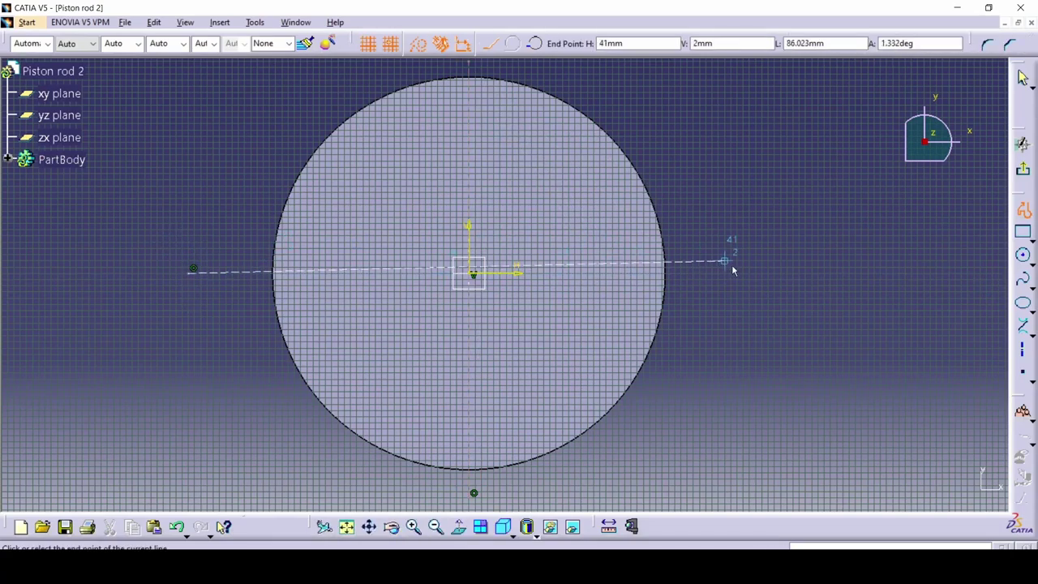
left_click(734, 275)
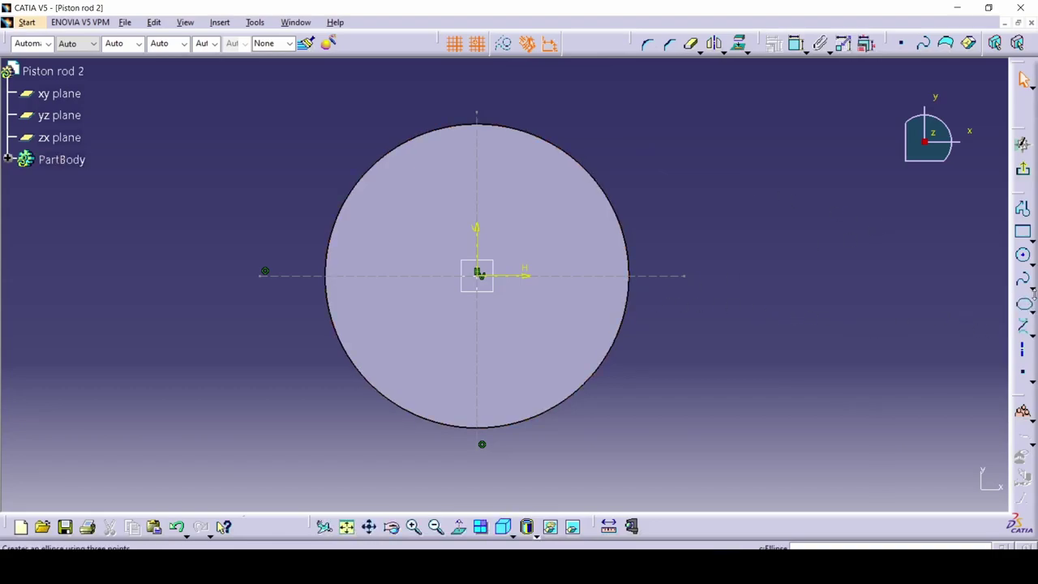
Step: Sketch two circles about 12 mm in diameter, one to the upper left and one to the upper right of the cylinder
left_click(1022, 255)
left_click(303, 145)
left_click(333, 145)
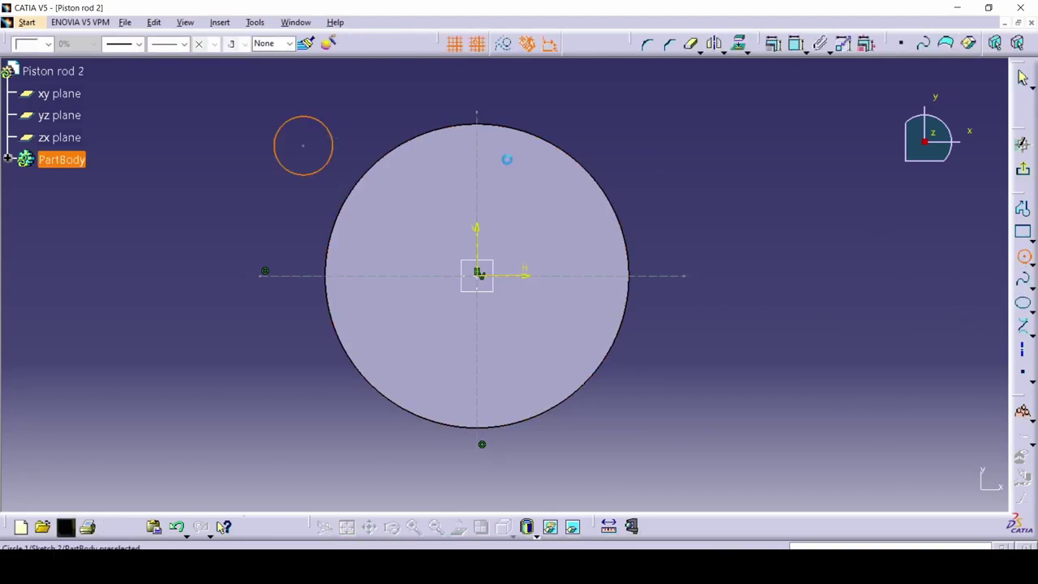
left_click(1024, 256)
left_click(607, 121)
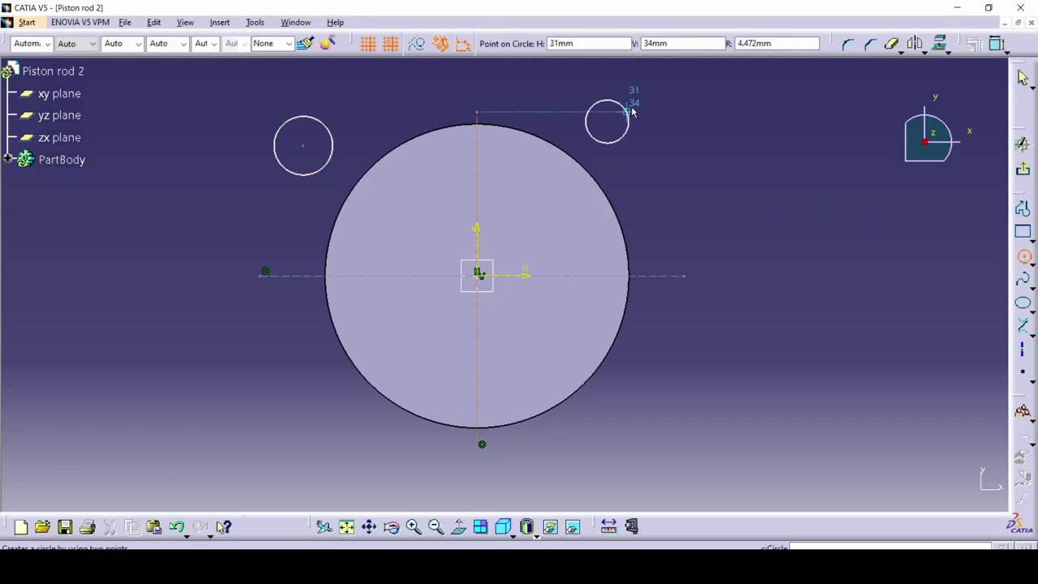
left_click(635, 111)
Step: Check the hole size in the drawing image and dimension the upper-right circle with a diameter of 10 mm
key("alt+Tab")
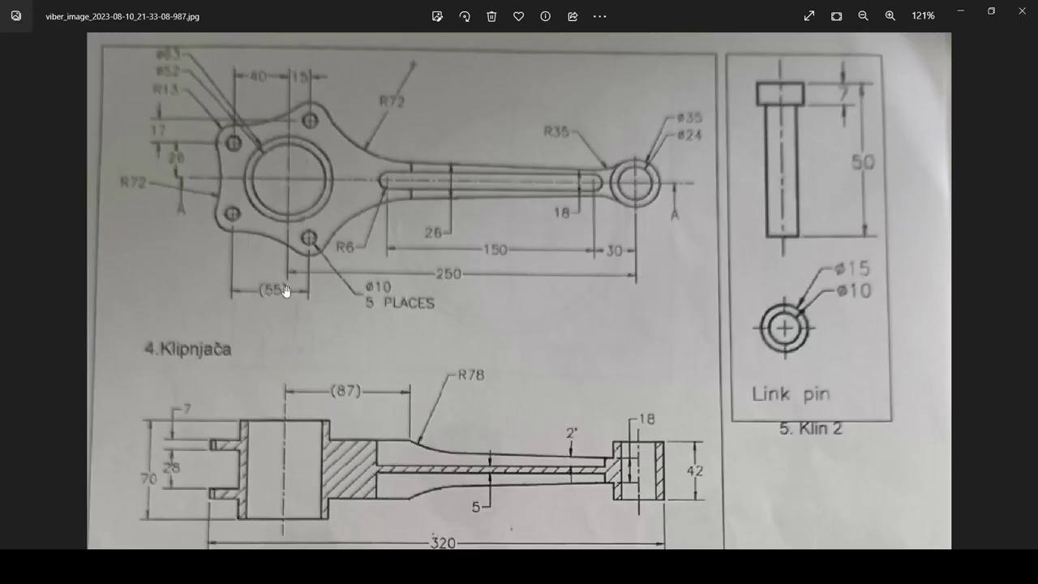
scroll(341, 299, "up", 2)
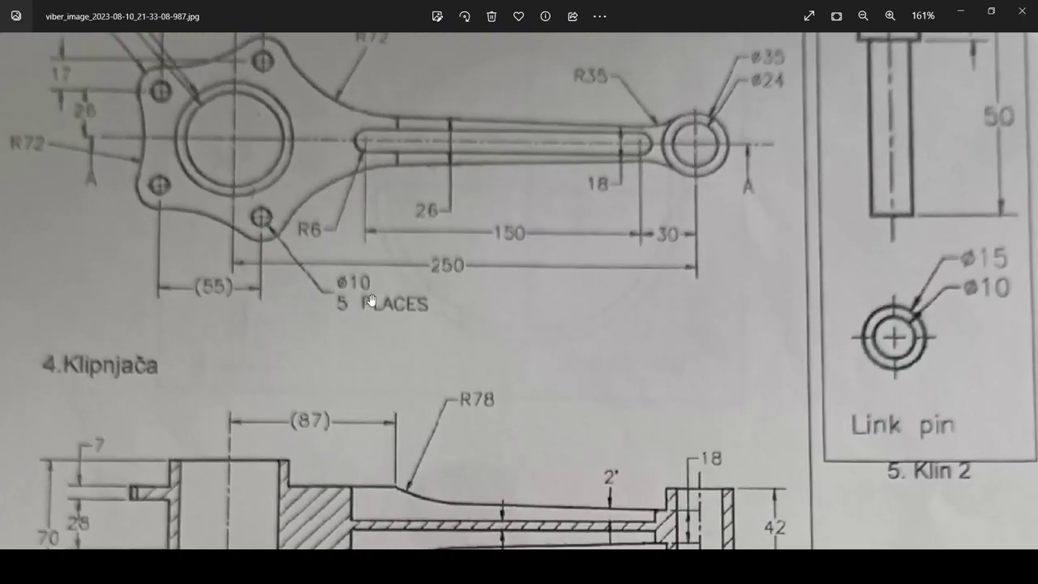
scroll(301, 352, "down", 1)
scroll(271, 294, "down", 1)
key("alt+Tab")
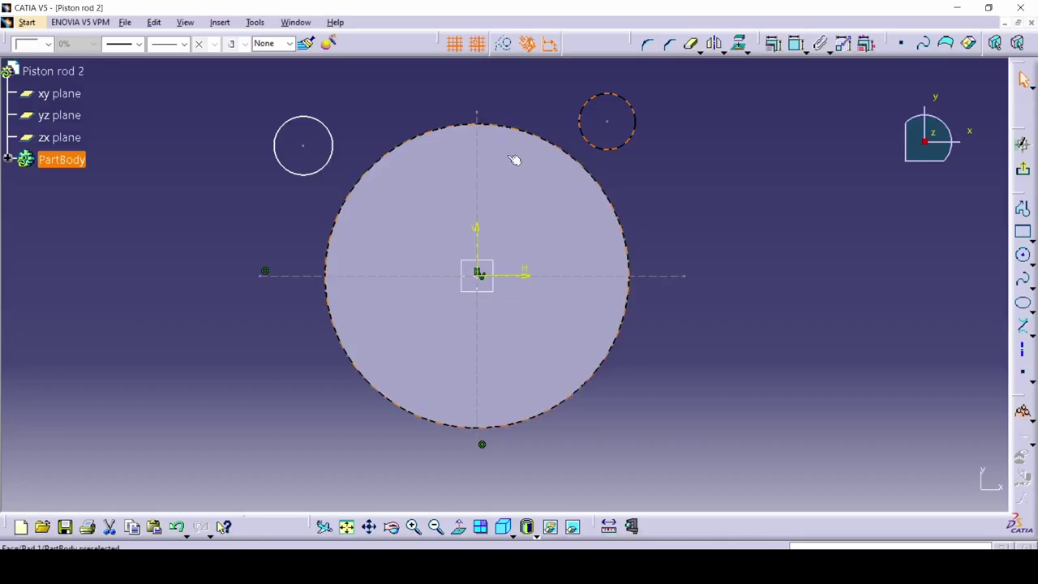
left_click(601, 134)
left_click(704, 186)
left_click(704, 187)
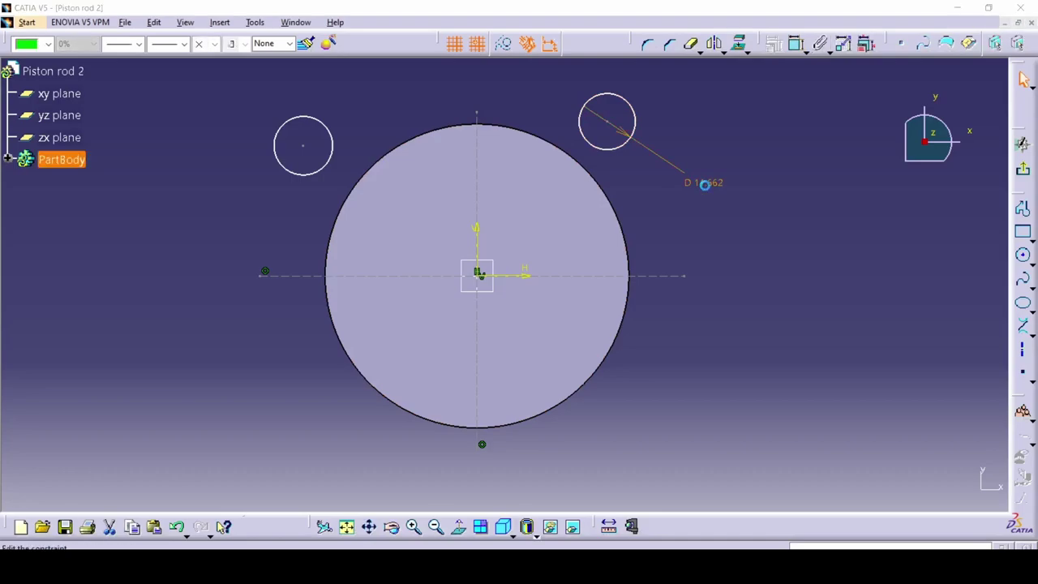
double_click(702, 186)
type("10mm")
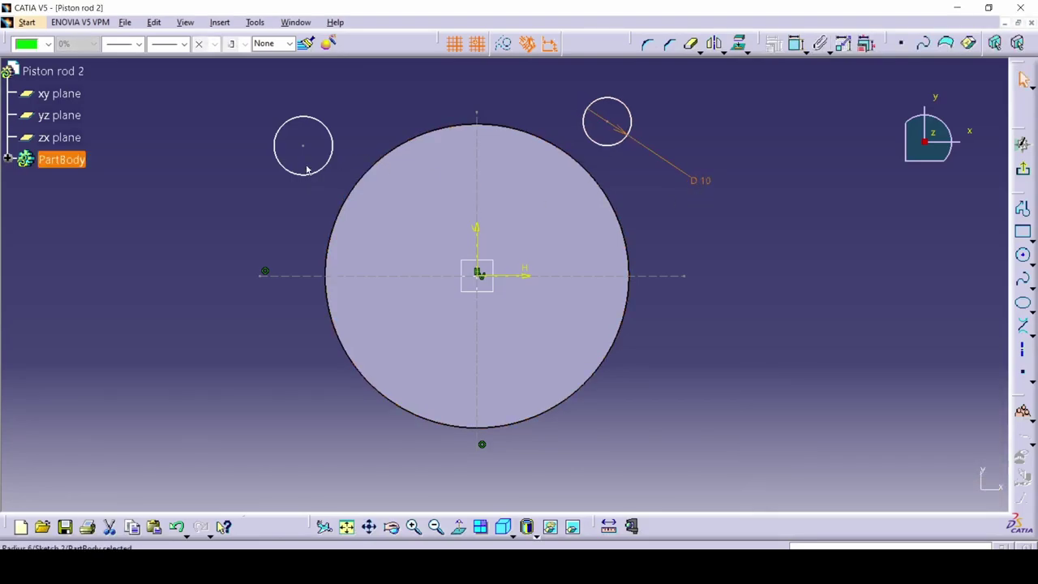
Step: Dimension the upper-left circle and set its diameter to 10 mm
left_click(313, 167)
left_click(273, 208)
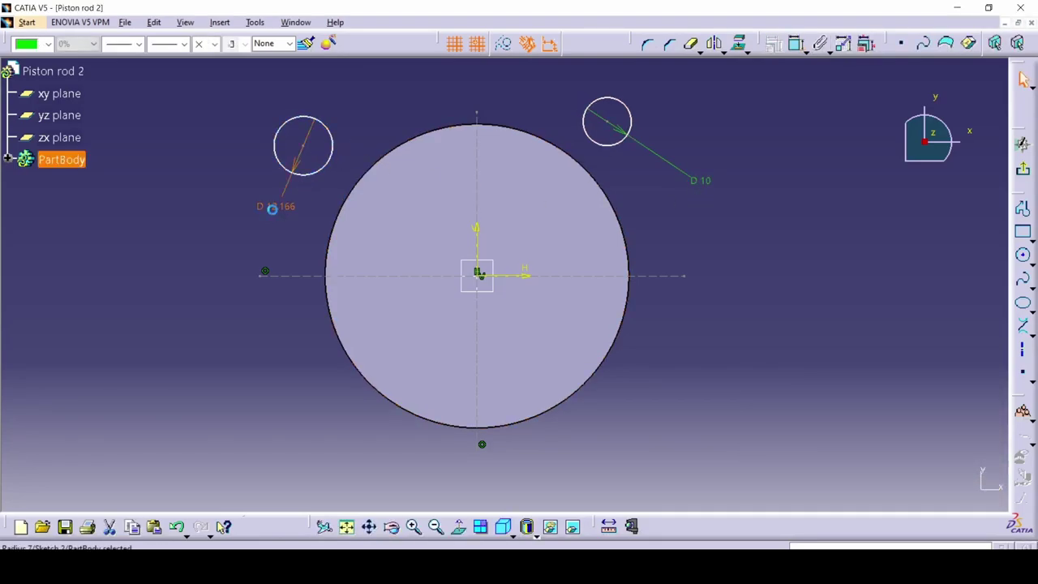
double_click(272, 209)
type("10")
key("Return")
Step: Check the hole spacing in the drawing image and dimension the upper-left circle's horizontal distance from the vertical axis
key("alt+Tab")
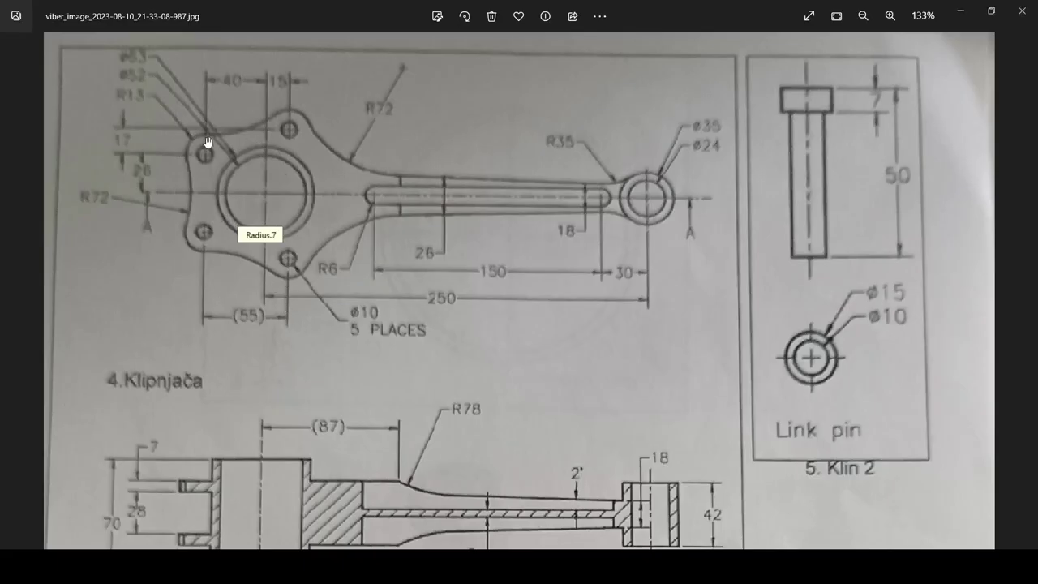
key("alt+Tab")
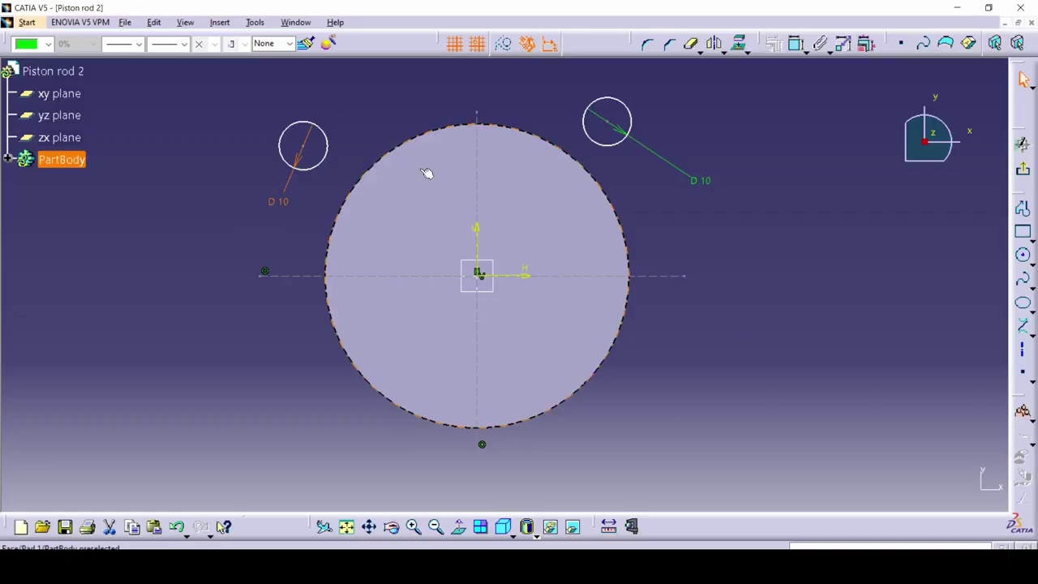
left_click(313, 152)
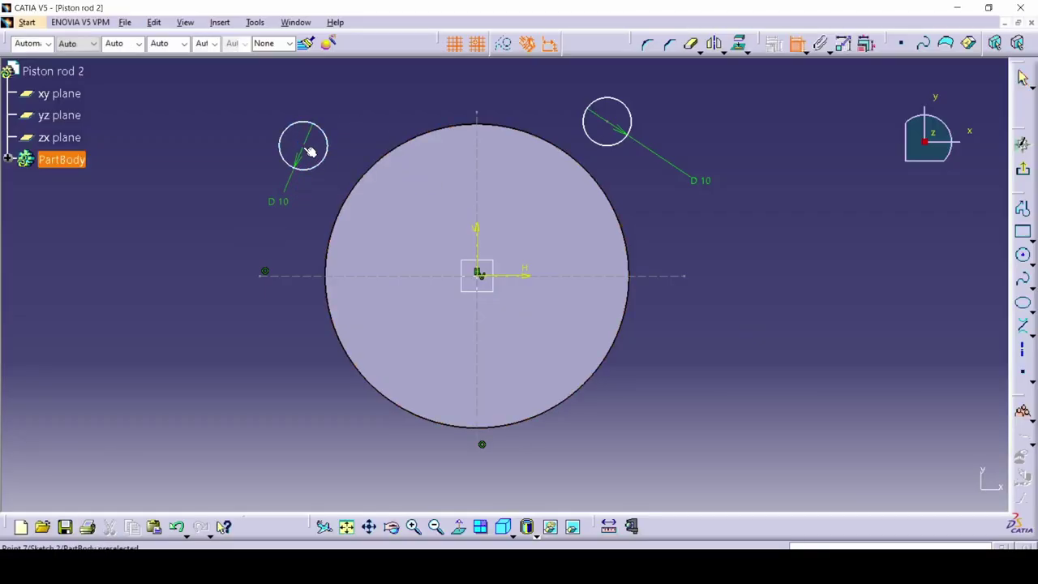
left_click(478, 127)
left_click(471, 98)
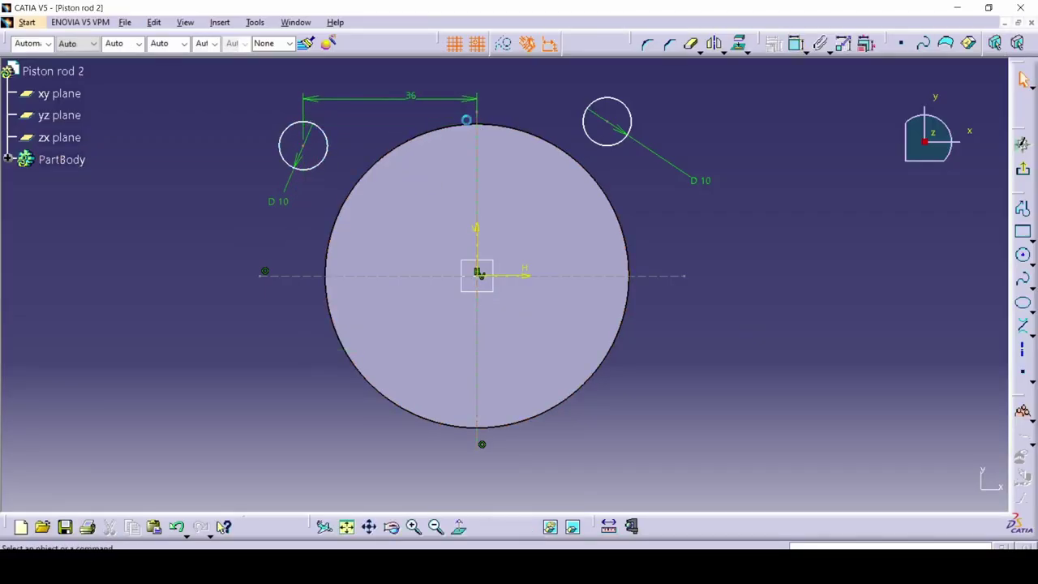
Step: Dimension the upper-right circle's horizontal distance from the vertical axis and set it to 15 mm
left_click(584, 126)
left_click(480, 127)
left_click(519, 104)
double_click(519, 103)
type("15")
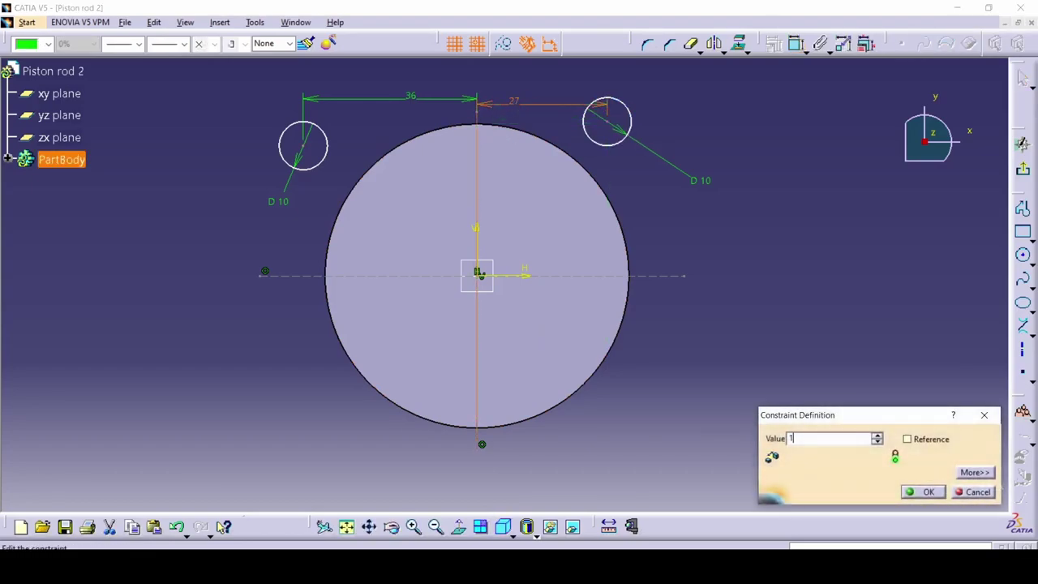
key("Return")
Step: Set the upper-left circle's horizontal distance from the vertical axis to 40 mm
double_click(424, 99)
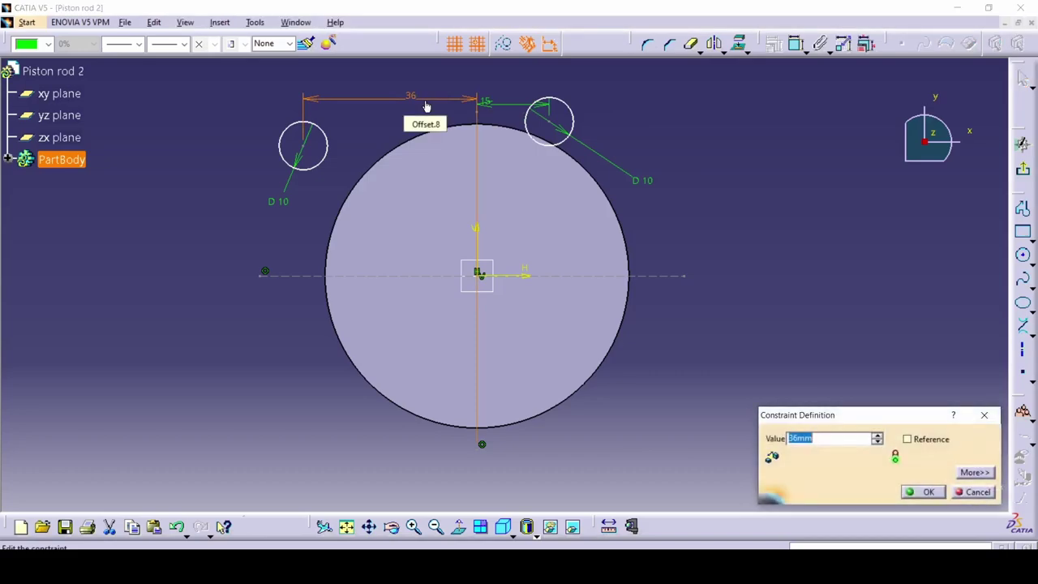
type("40")
key("Return")
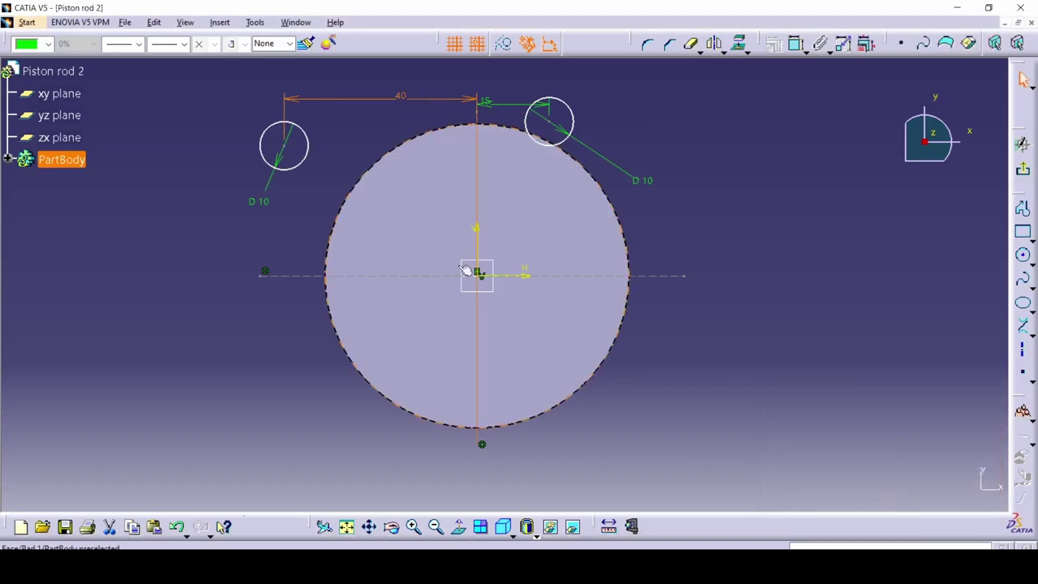
Step: Check the drawing image, then dimension the upper-left circle's height above the horizontal axis as 26 mm
key("alt+Tab")
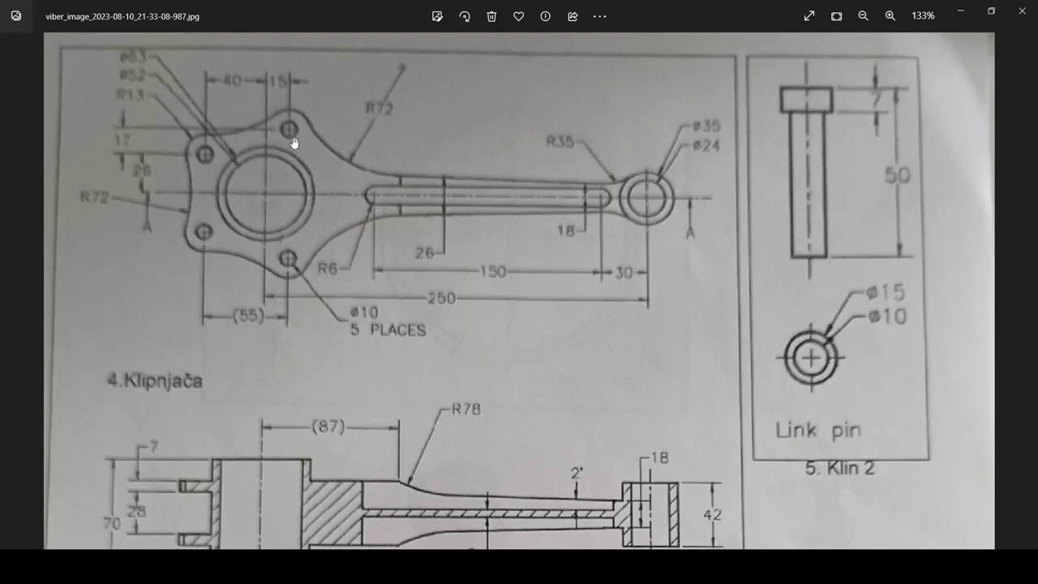
key("alt+Tab")
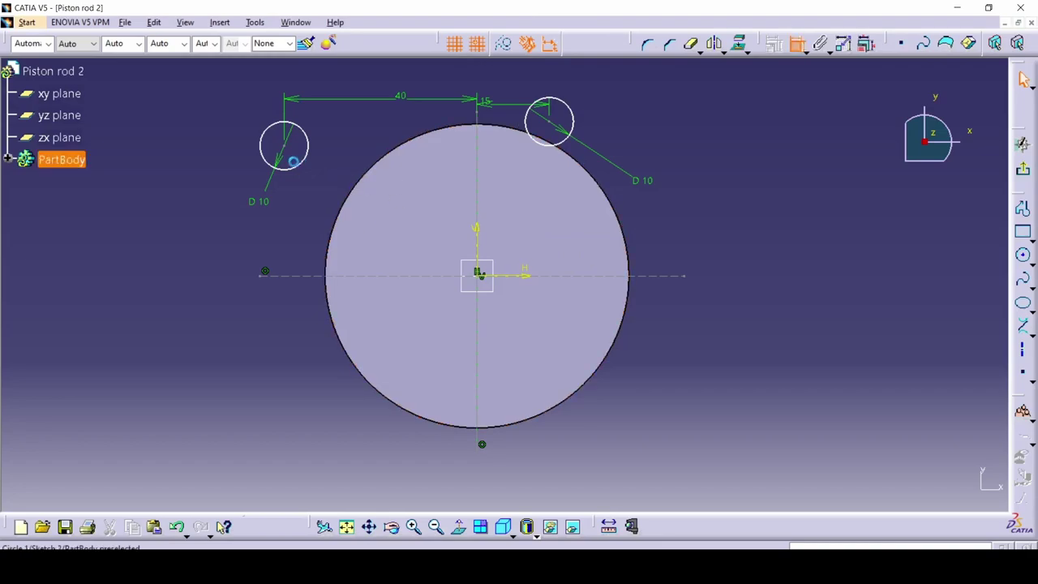
left_click(285, 152)
left_click(306, 277)
double_click(233, 252)
type("2")
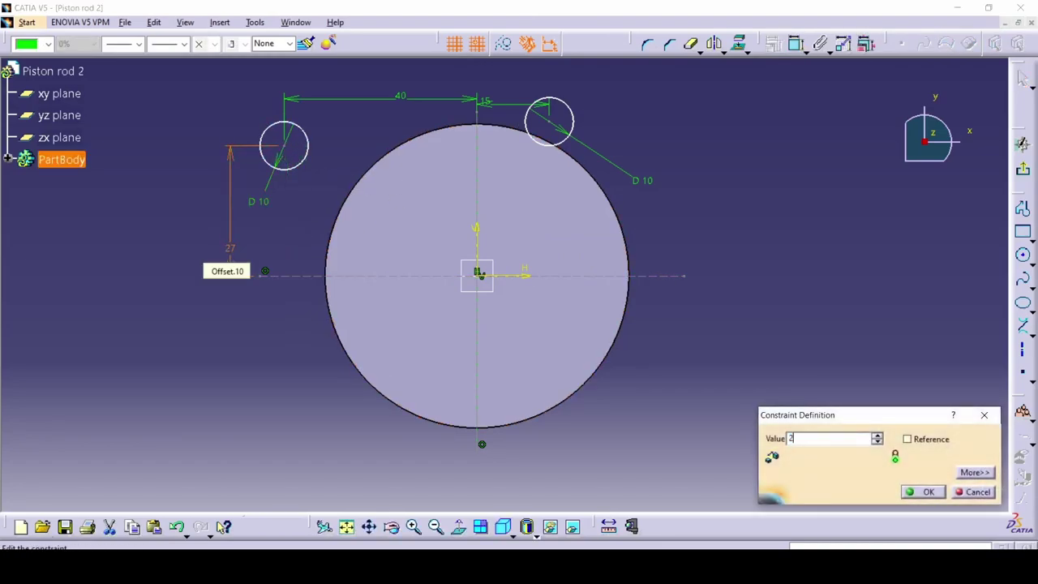
type("6mm")
key("Return")
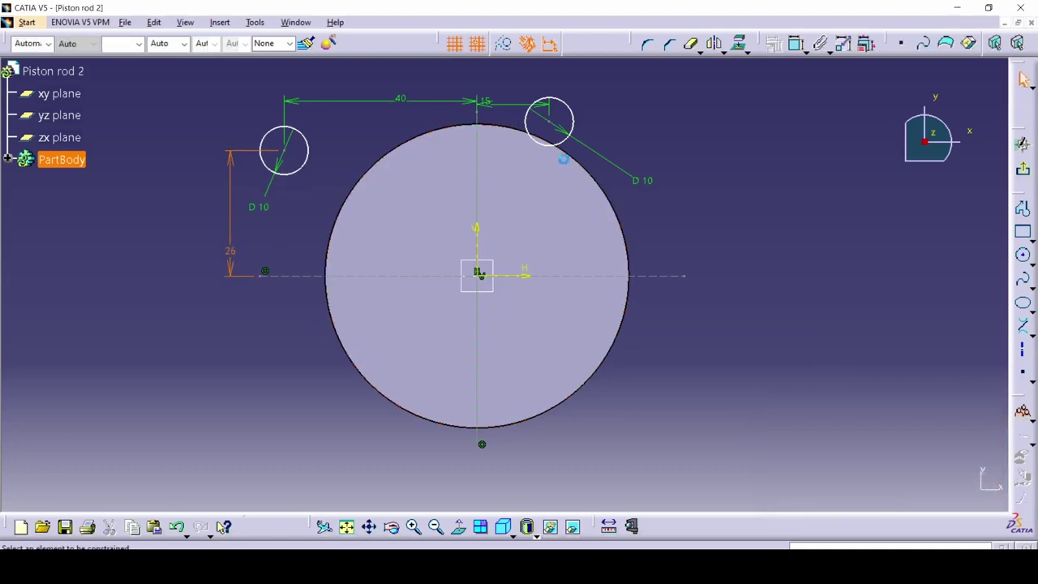
Step: Dimension the upper-right circle's height above the horizontal axis and set it to 26+17 mm
left_click(552, 131)
left_click(580, 277)
double_click(628, 247)
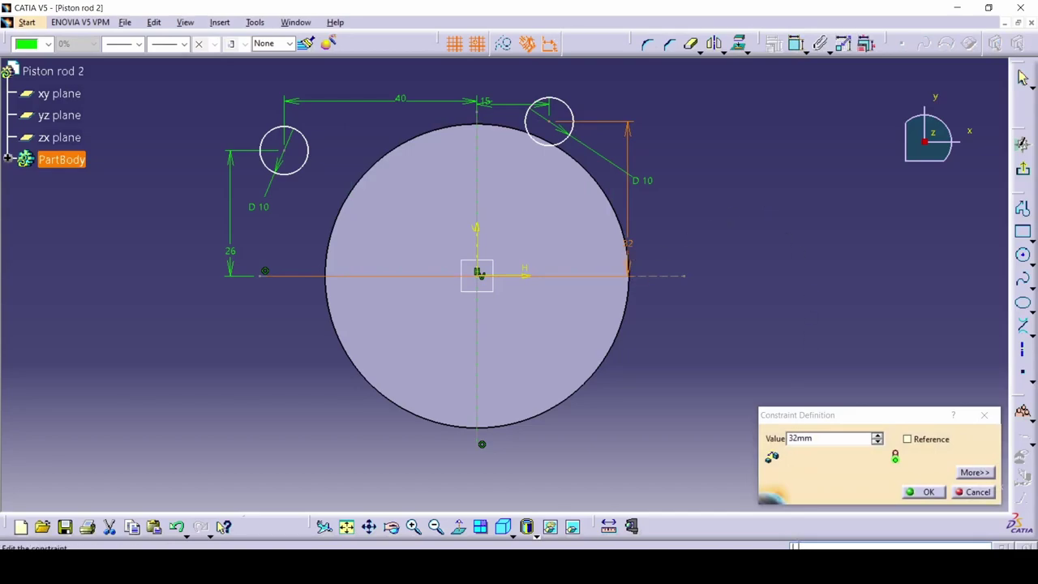
left_click(815, 455)
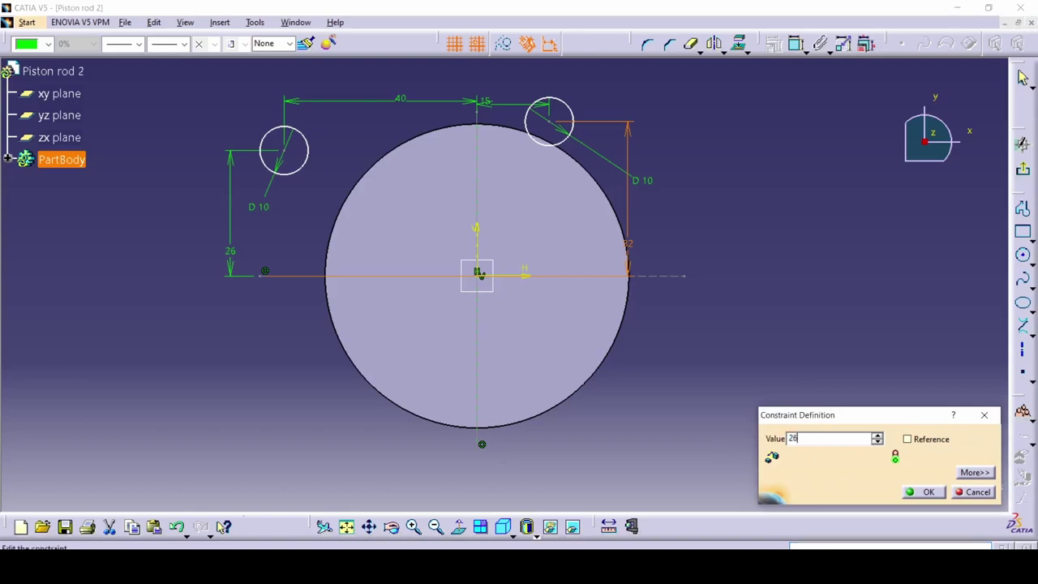
type("26+17")
key("Return")
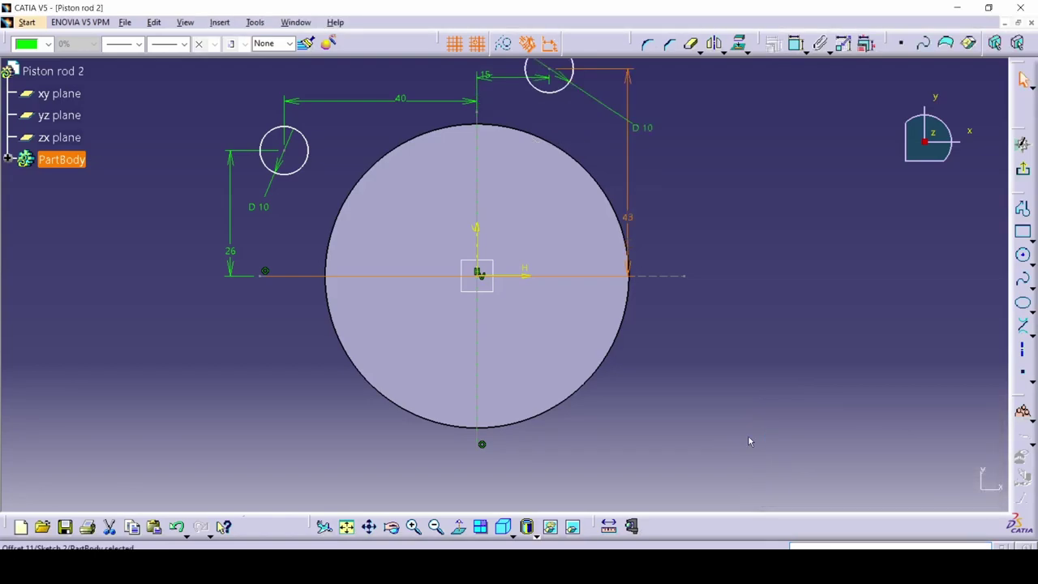
left_click(762, 340)
middle_click_drag(629, 281, 701, 393)
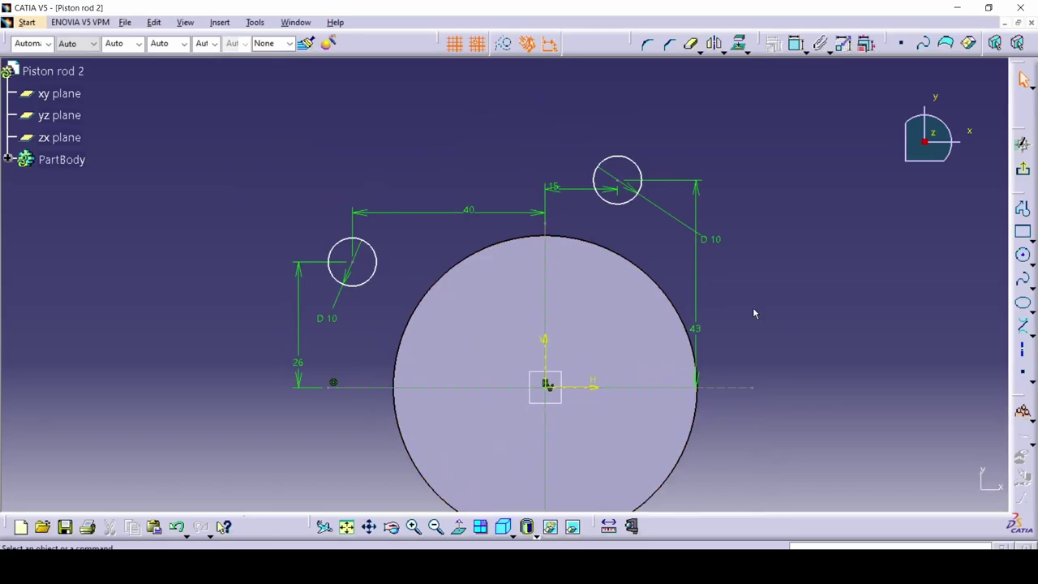
middle_click_drag(753, 311, 758, 299)
Step: Check the outer corner radius in the drawing image and draw a concentric circle about 26 mm in diameter around the upper-left 10 mm circle
key("alt+Tab")
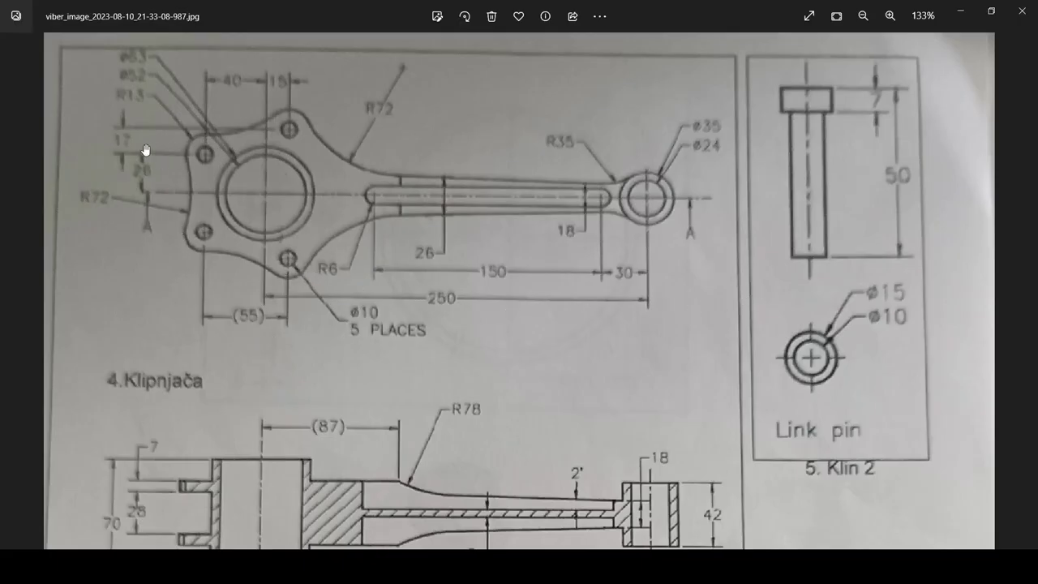
scroll(147, 153, "up", 3)
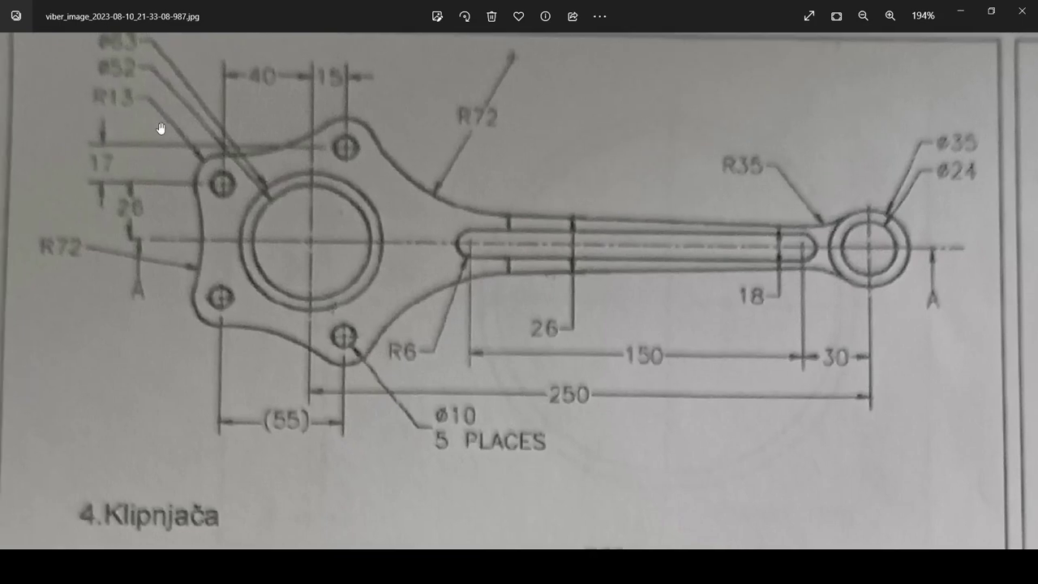
key("alt+Tab")
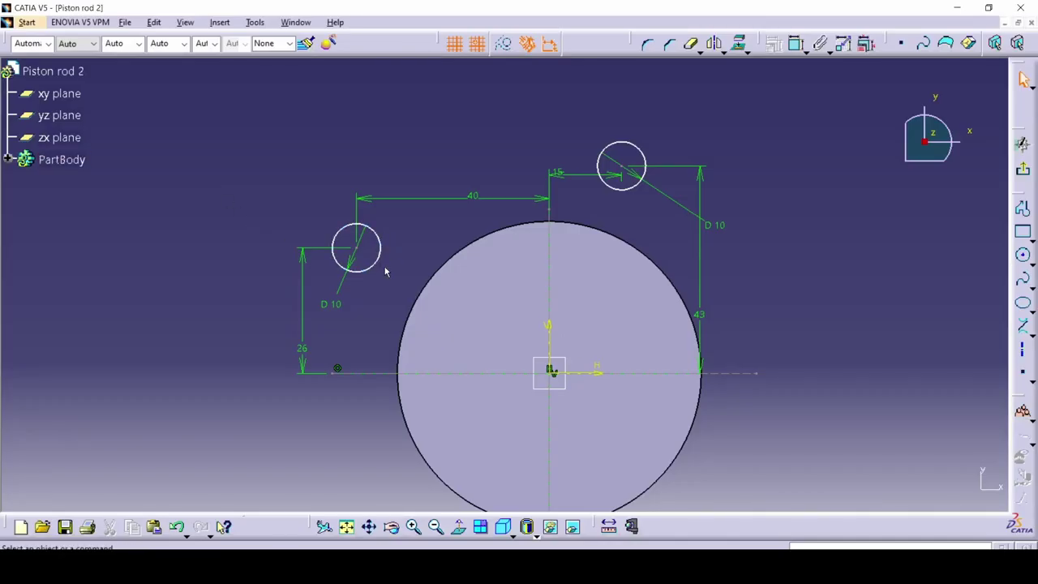
key("c")
left_click(357, 248)
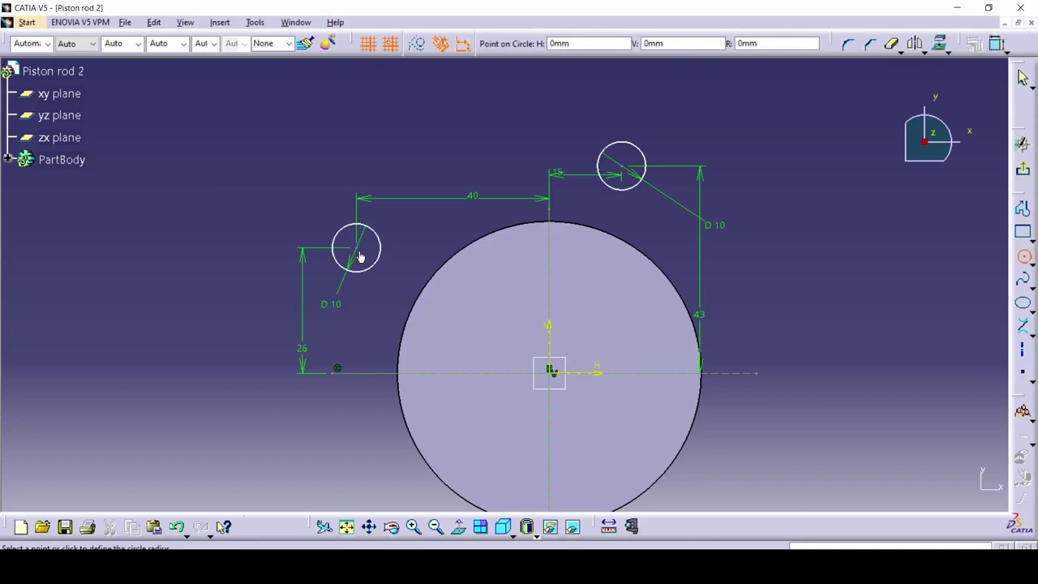
left_click(420, 245)
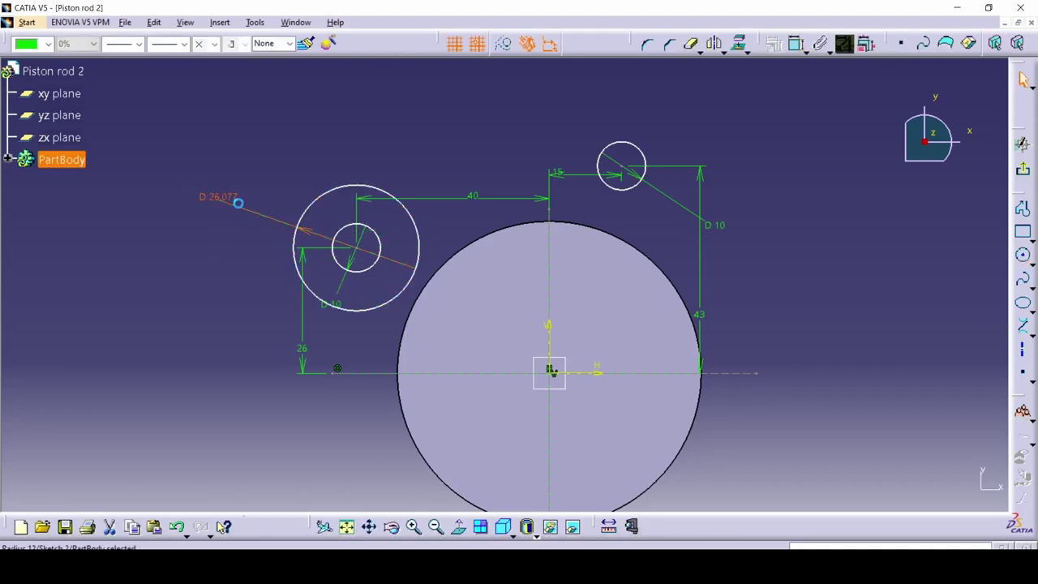
Step: Set the diameter of the outer circle around the upper-left 10 mm circle to 26 mm
double_click(237, 202)
type("1")
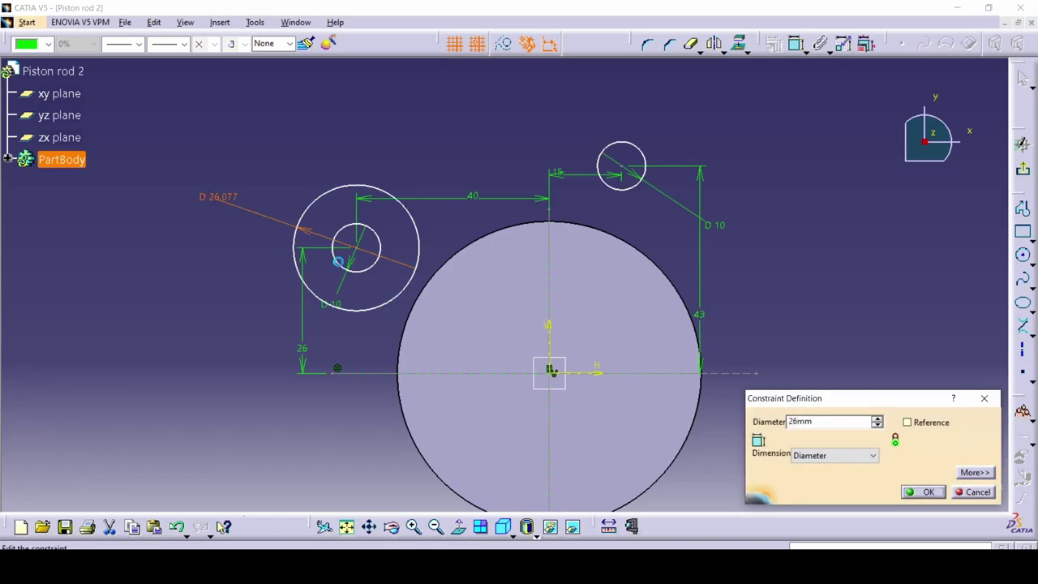
key("Return")
Step: Draw a concentric circle around the upper-right 10 mm circle and set its diameter to 26 mm
key("c")
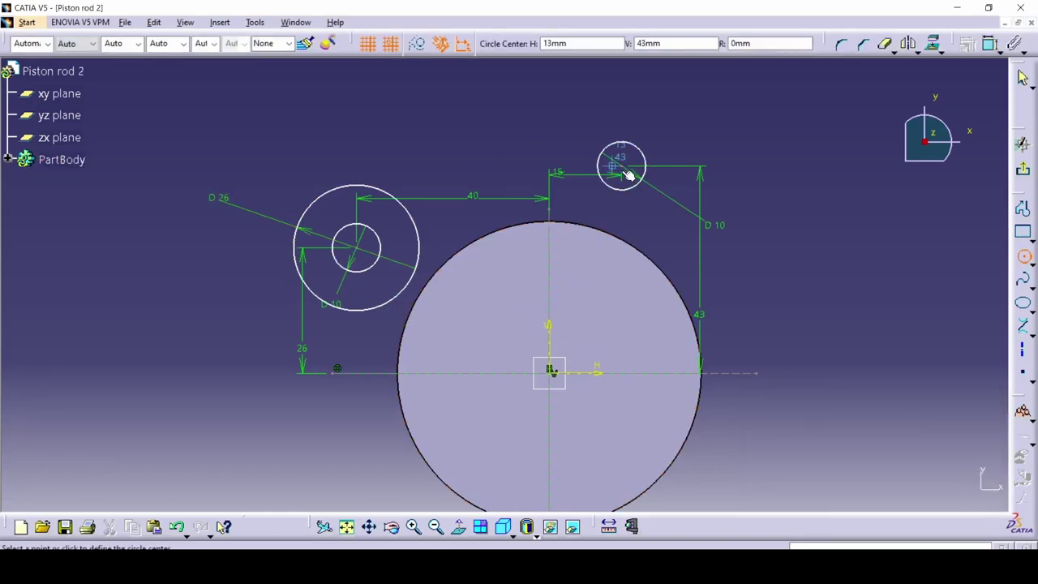
left_click(626, 168)
left_click(681, 152)
left_click(707, 146)
double_click(705, 144)
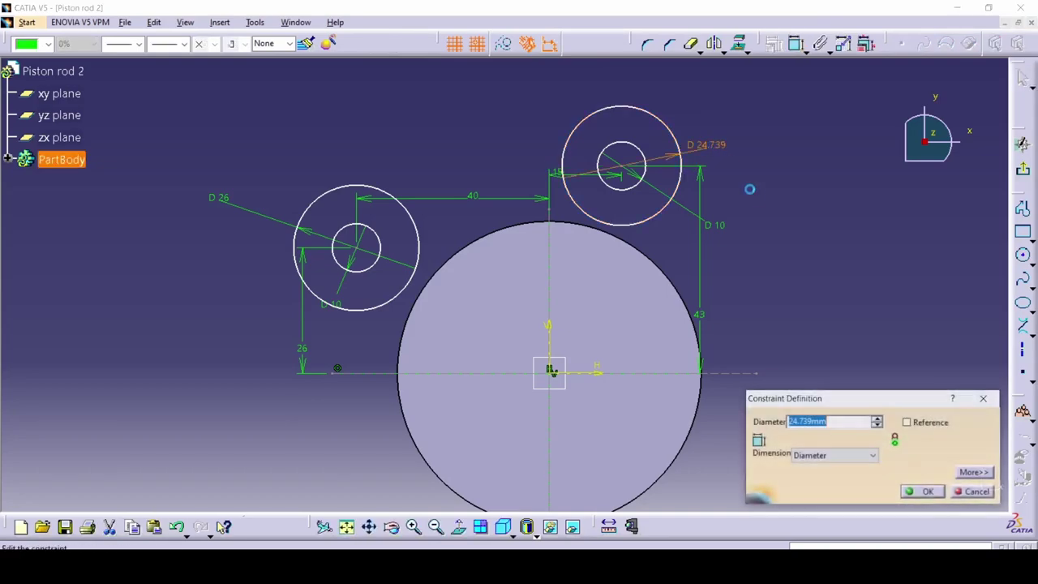
type("2")
key("Return")
left_click(789, 246)
Step: Check the hole layout in the drawing image, then mirror both upper pairs of concentric circles about the horizontal axis
key("alt+Tab")
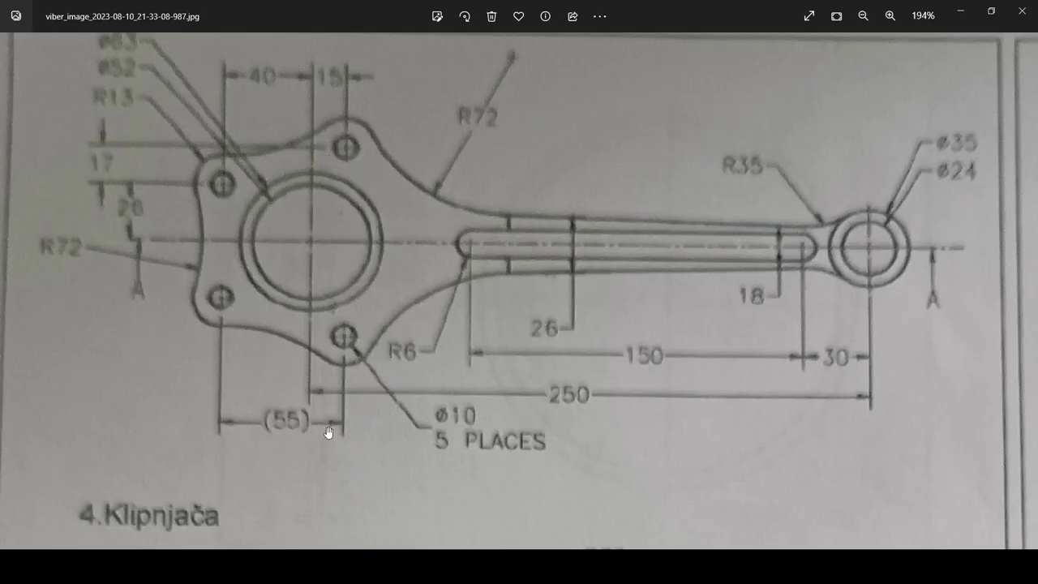
key("alt+Tab")
left_click_drag(241, 354, 435, 157)
left_click(602, 224, "ctrl")
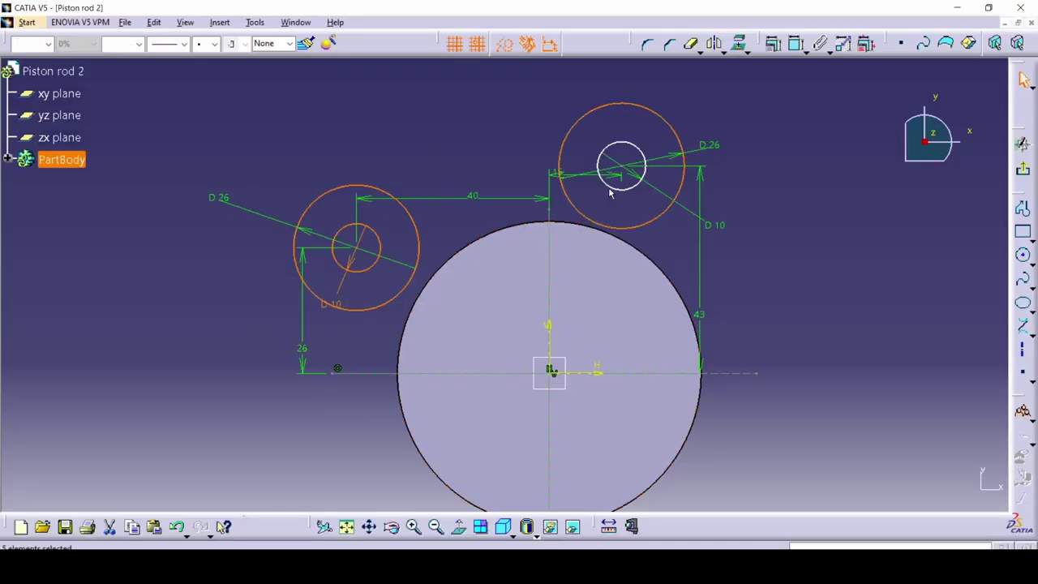
left_click(621, 190, "ctrl")
left_click(713, 43)
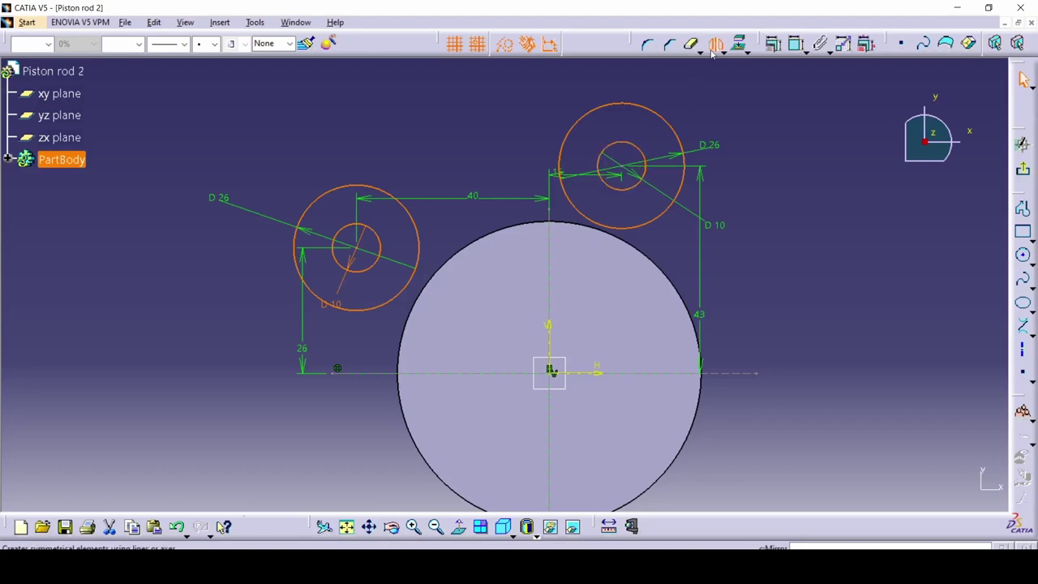
left_click(638, 374)
mouse_move(741, 449)
middle_mouse_down()
mouse_move(737, 343)
mouse_move(725, 331)
middle_mouse_up()
Step: Check the left arc in the drawing image, then draw a circle about 70 mm in diameter centred on the horizontal axis left of the flange
key("alt+Tab")
key("alt+Tab")
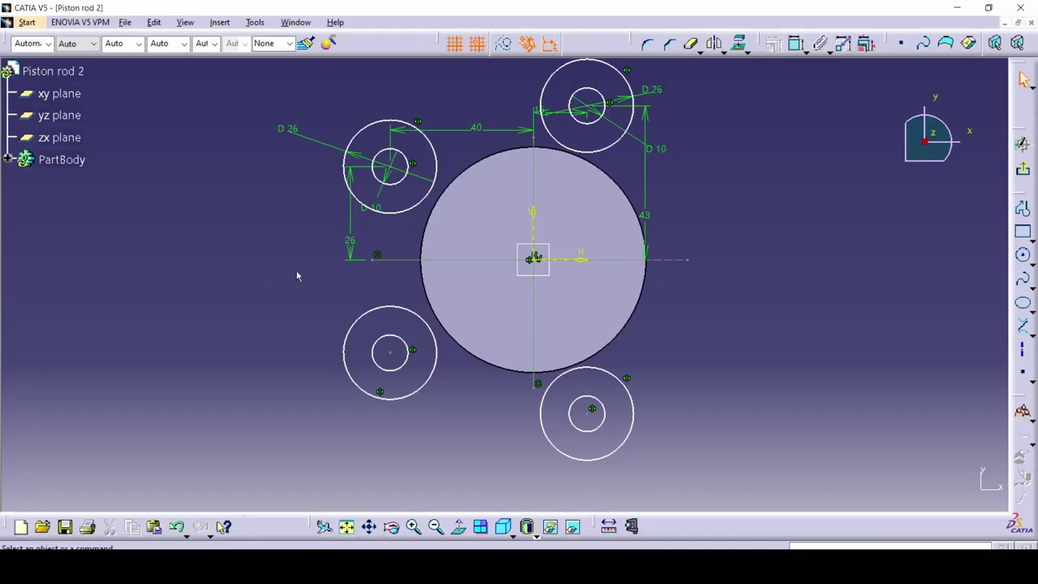
middle_click_drag(563, 262, 500, 260)
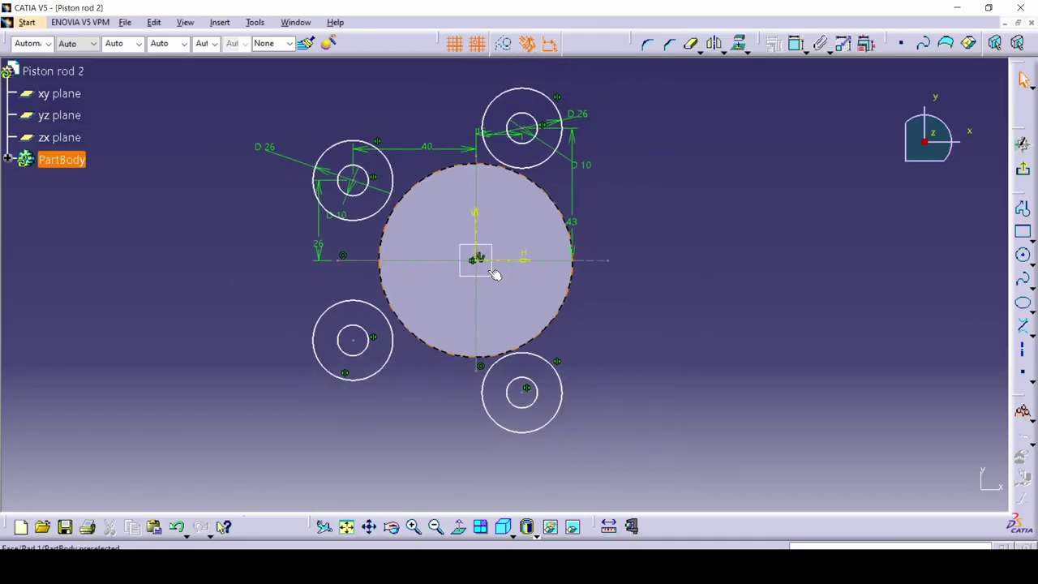
key("alt+Tab")
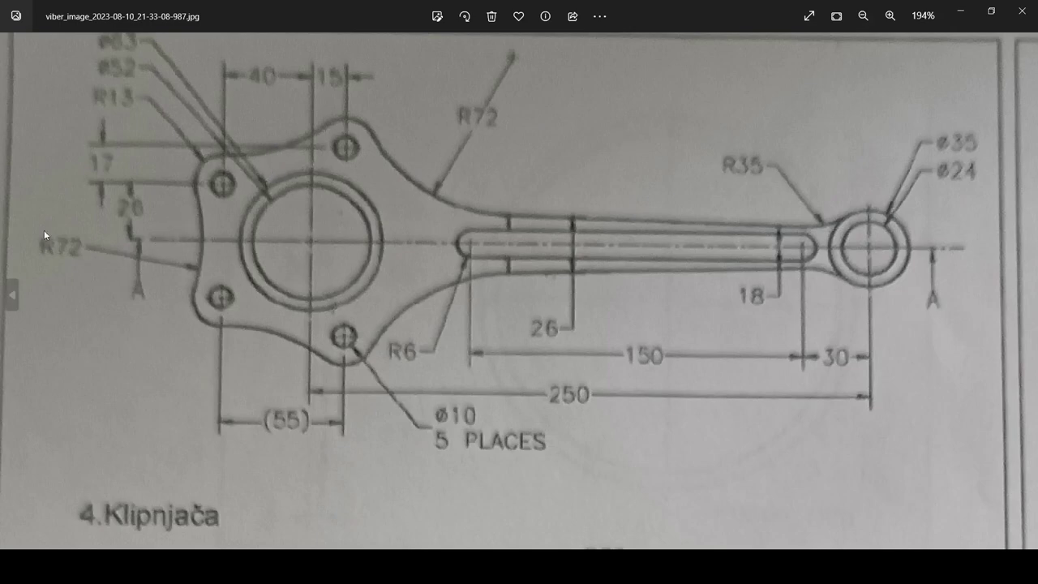
key("alt+Tab")
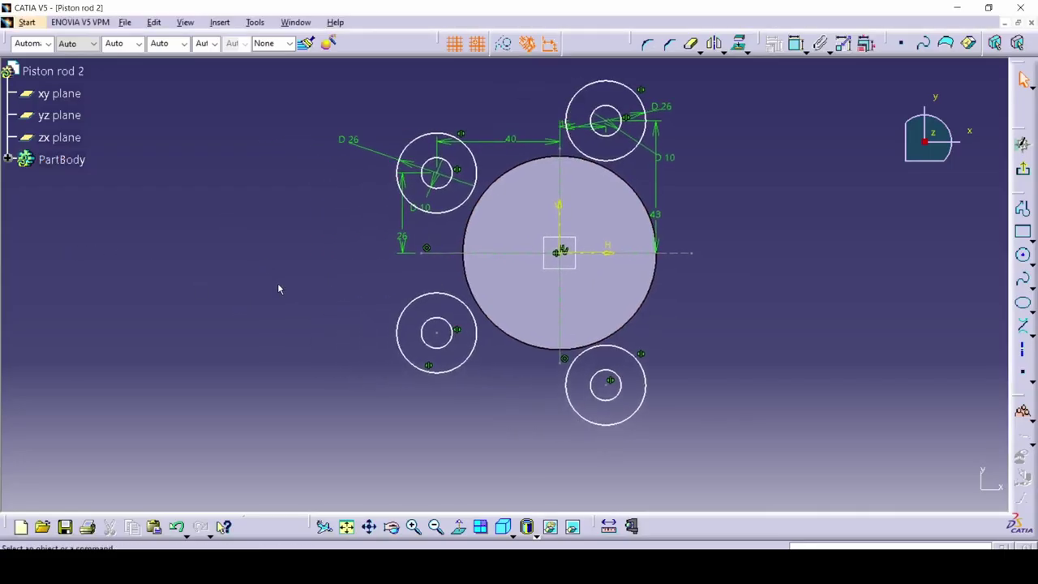
key("c")
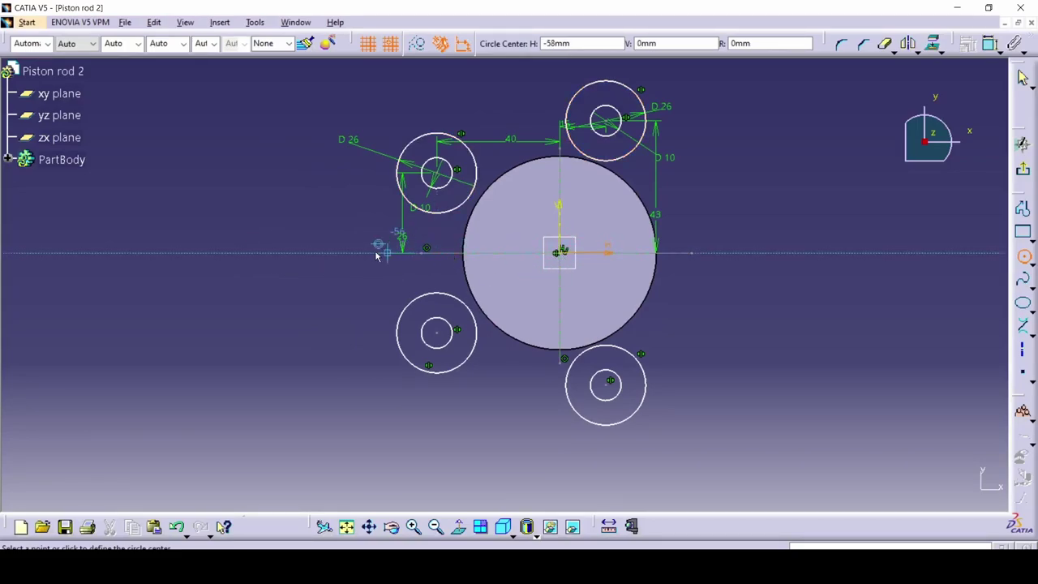
left_click(90, 249)
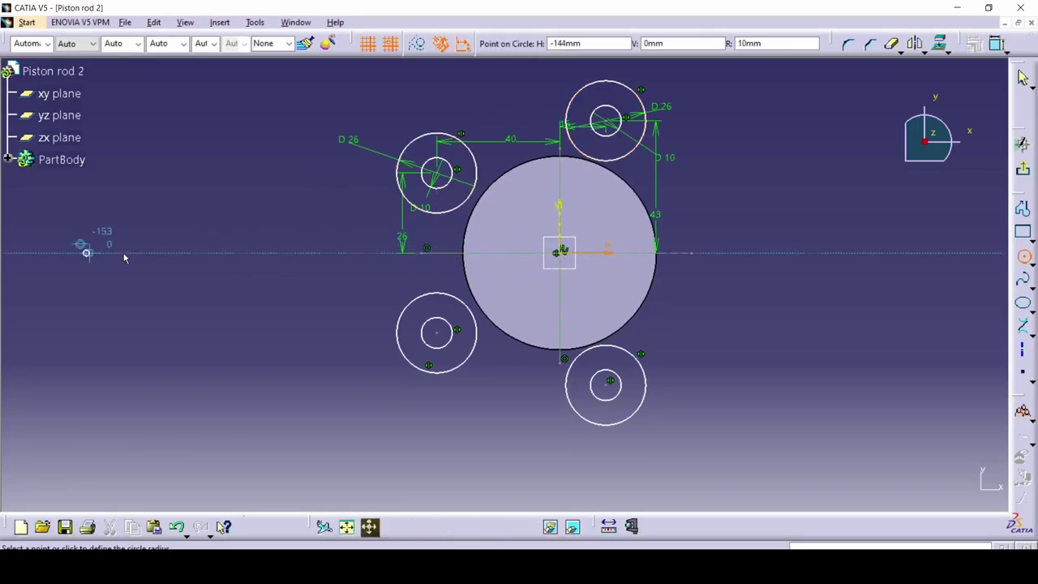
left_click(194, 256)
Step: Dimension the diameter of the large circle left of the flange and set it to 144 mm
key("c")
left_click(285, 260)
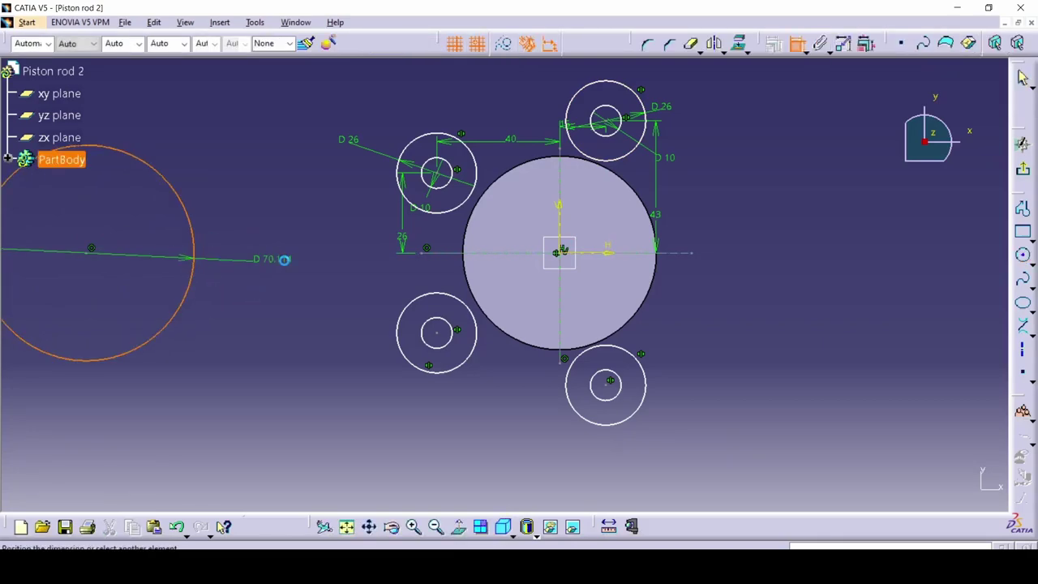
left_click(96, 251)
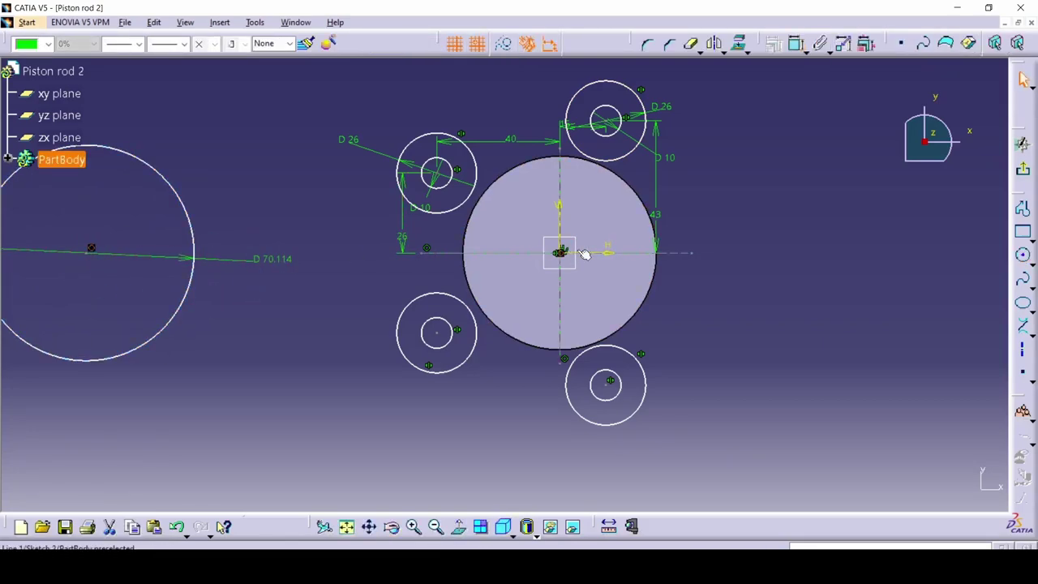
double_click(254, 259)
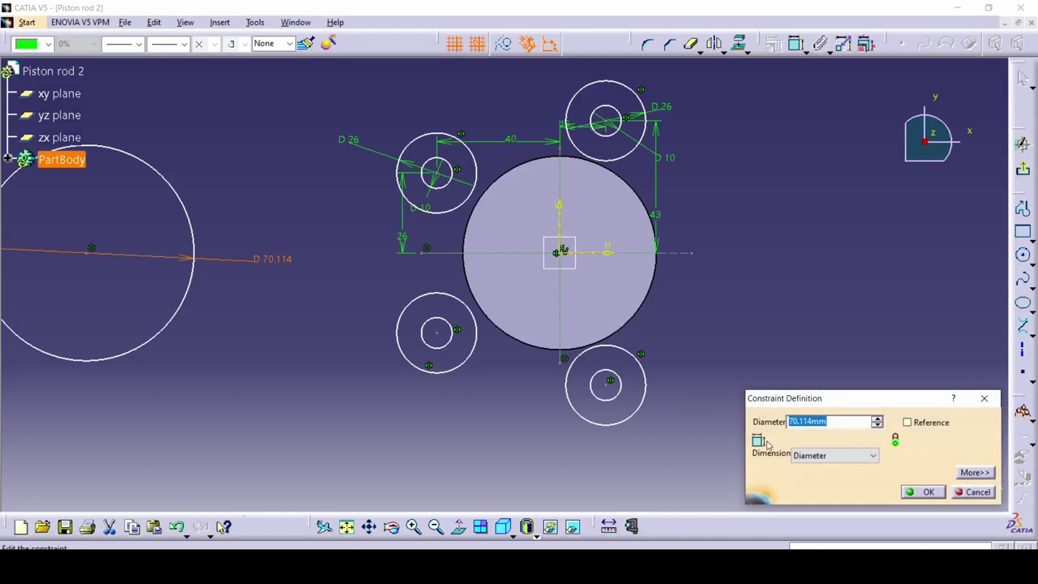
type("144")
key("Return")
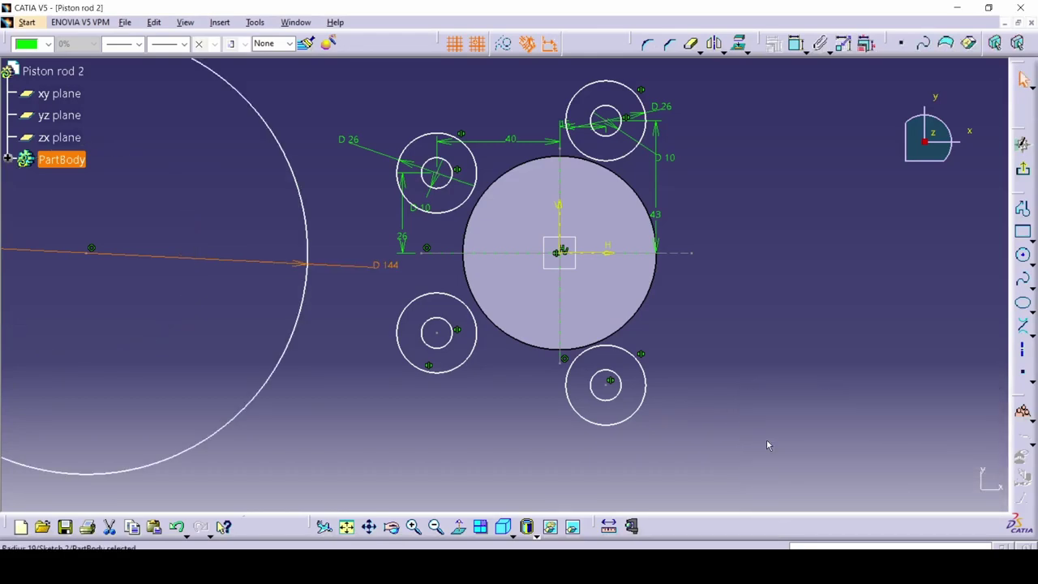
Step: Make the 144 mm circle tangent to the lower-left 26 mm circle and trim it to the arc between the two left circles
left_click(408, 405)
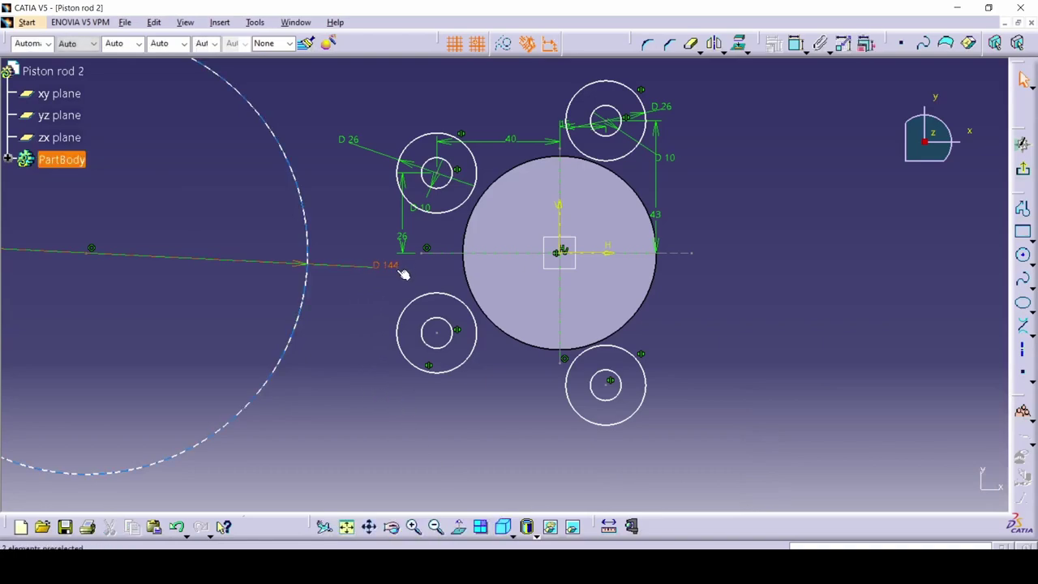
left_click(306, 300)
left_click(414, 305, "ctrl")
left_click(713, 43)
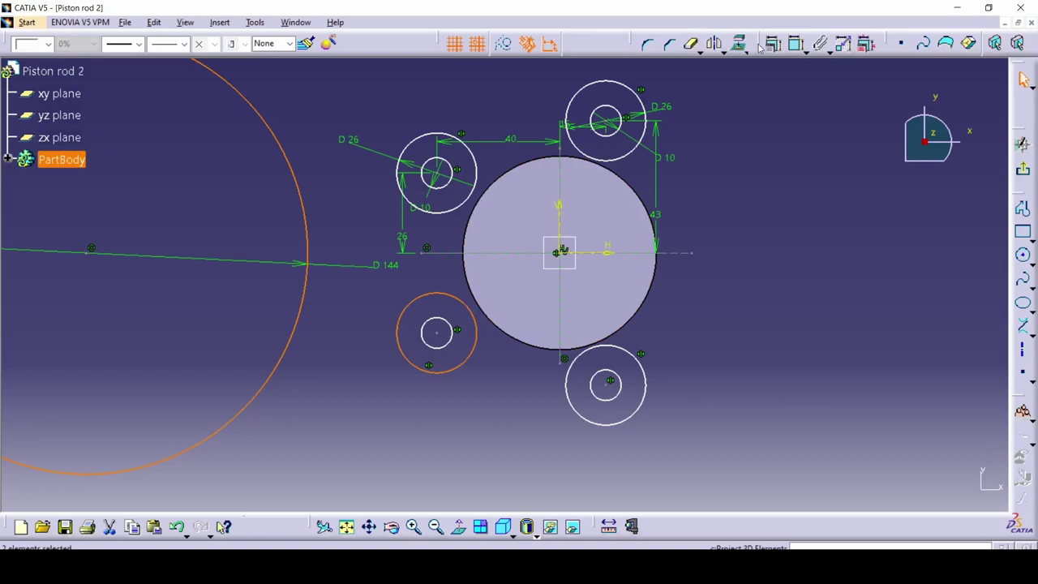
left_click(853, 346)
left_click(853, 376)
left_click(843, 475)
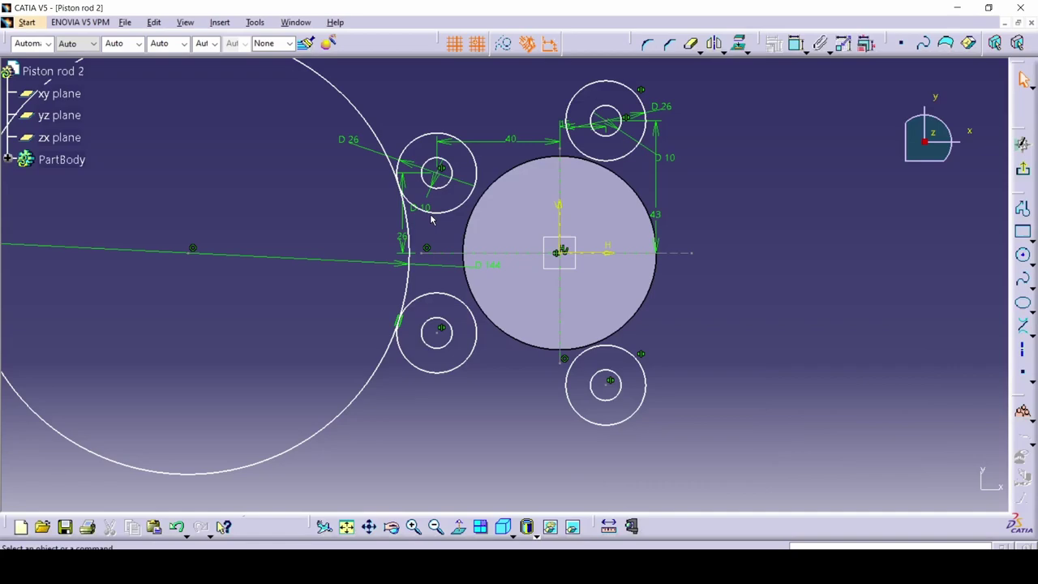
left_click(367, 126)
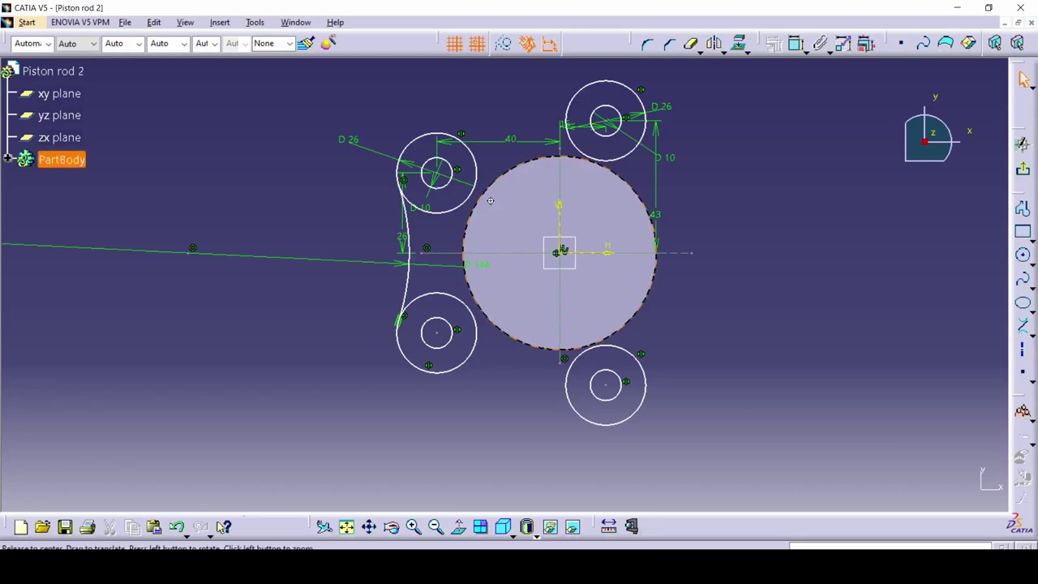
Step: Draw a circle about 72 mm in diameter above the flange and delete its tangency constraint with the vertical axis
middle_click_drag(494, 203, 502, 244)
scroll(498, 244, "down", 2)
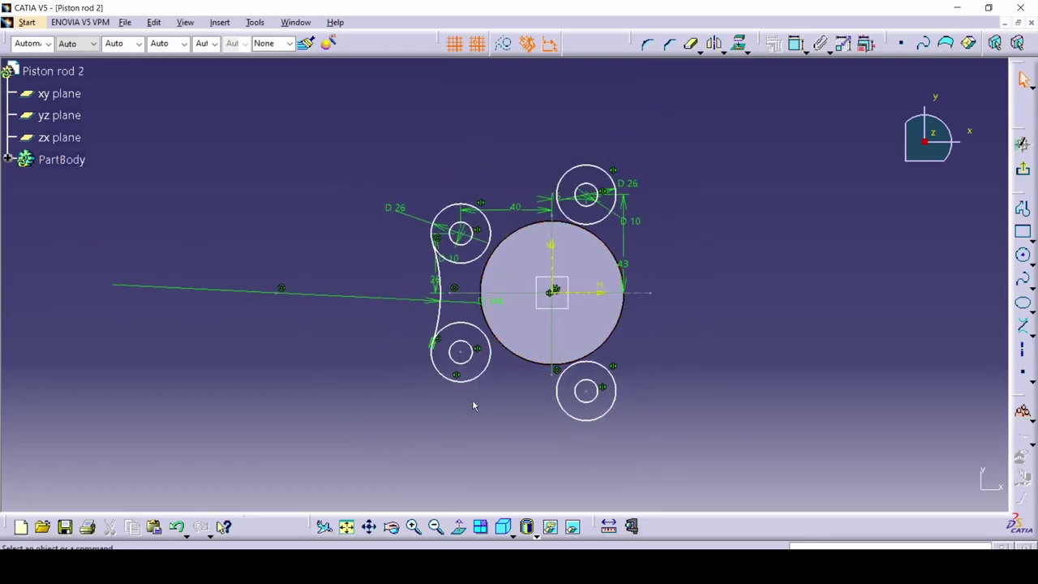
left_click(1023, 255)
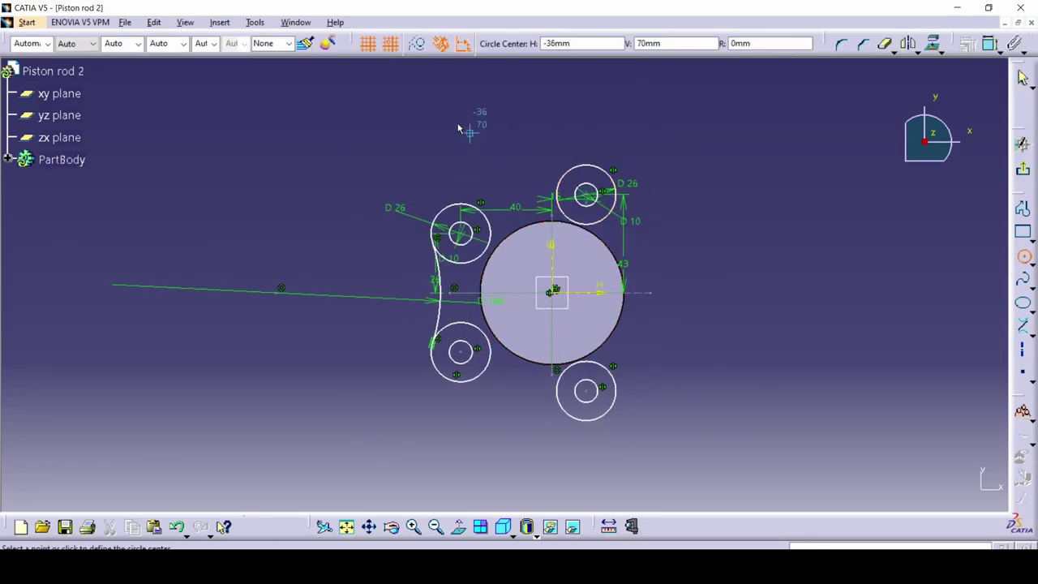
left_click(468, 96)
left_click(394, 71)
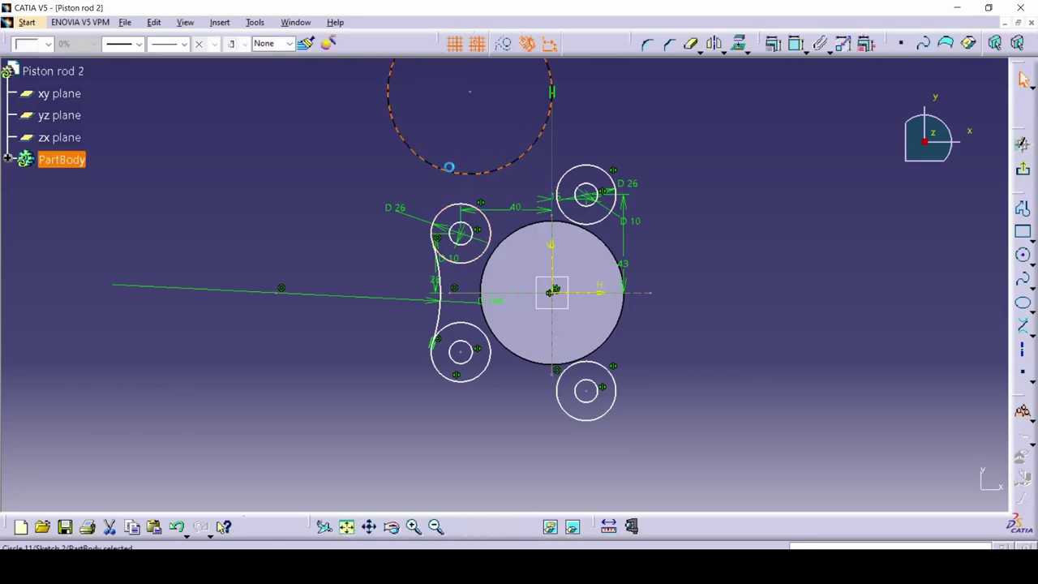
key("Escape")
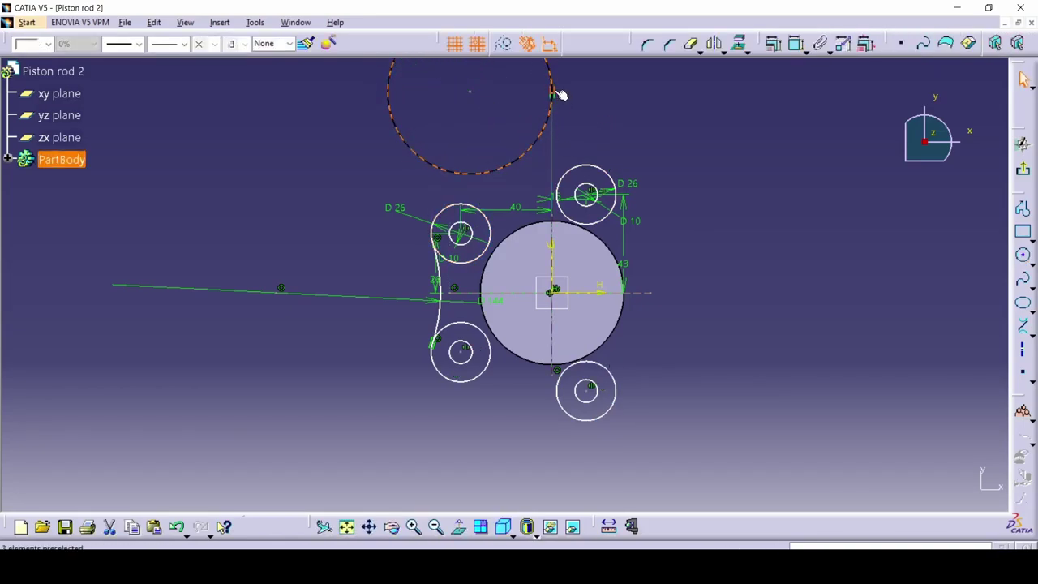
left_click(553, 91)
key("Delete")
Step: Dimension the upper circle's diameter as 144 mm and move its centre farther above the flange
left_click(544, 134)
double_click(662, 118)
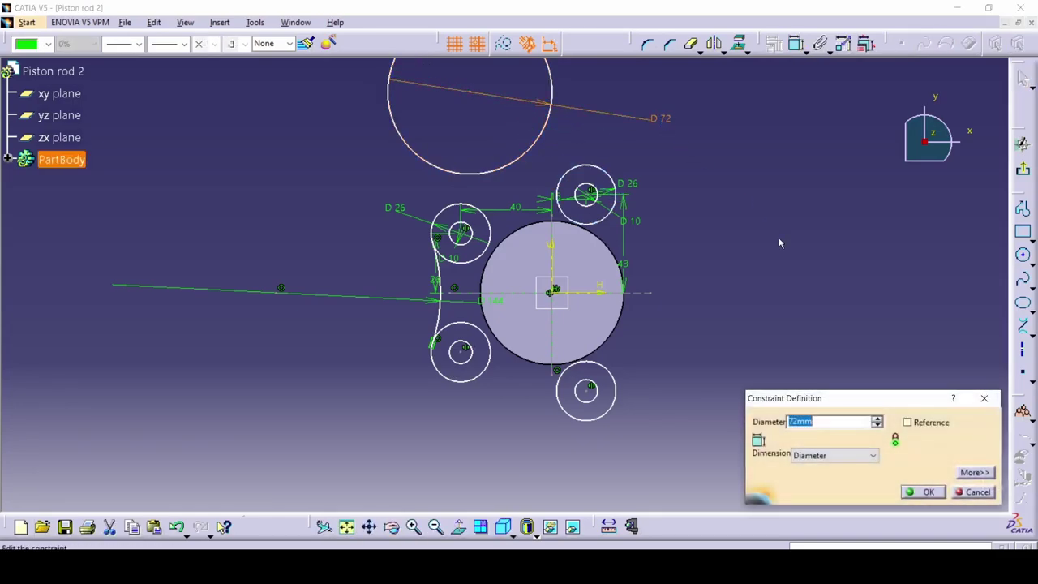
key("Return")
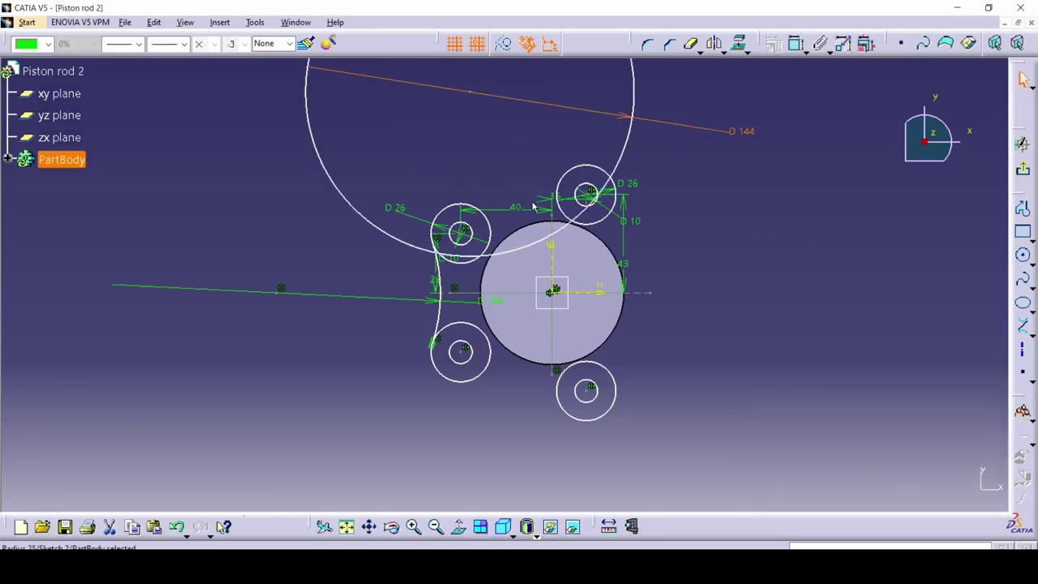
middle_click_drag(481, 103, 496, 223)
left_click_drag(485, 215, 470, 157)
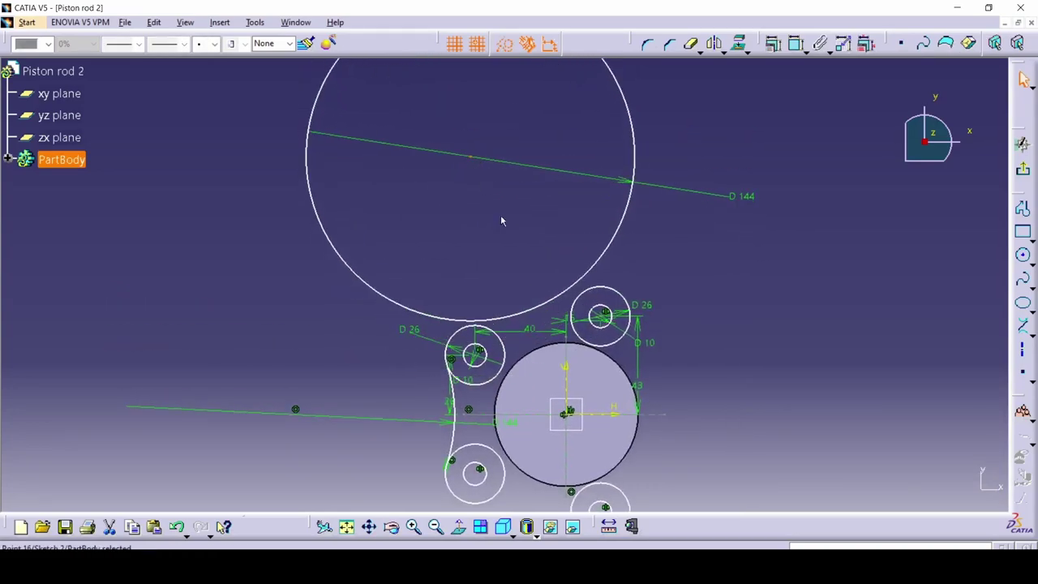
Step: Make the upper 144 mm circle tangent to the upper-left 26 mm circle
left_click(490, 330)
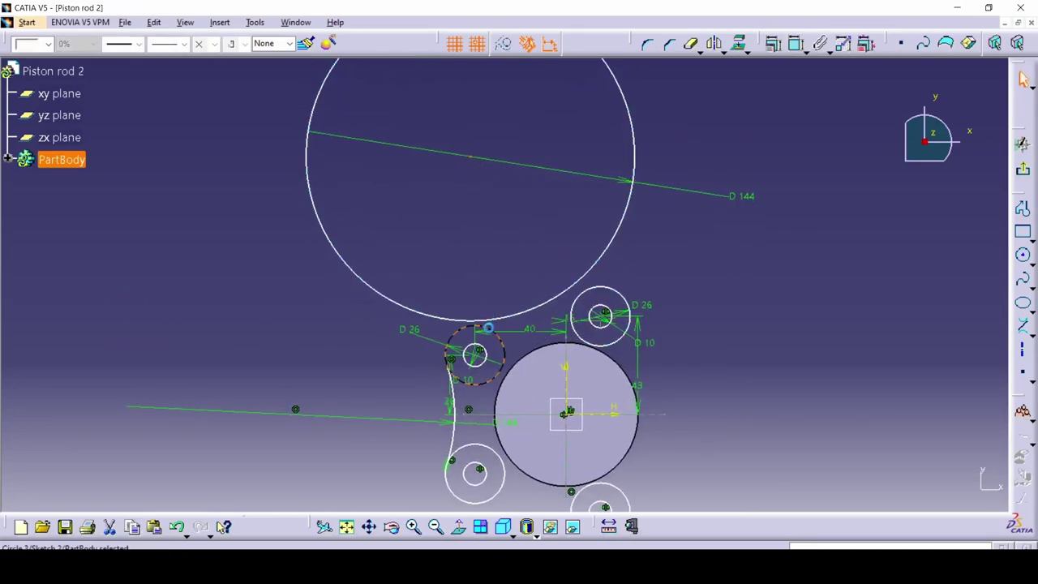
left_click(496, 322, "ctrl")
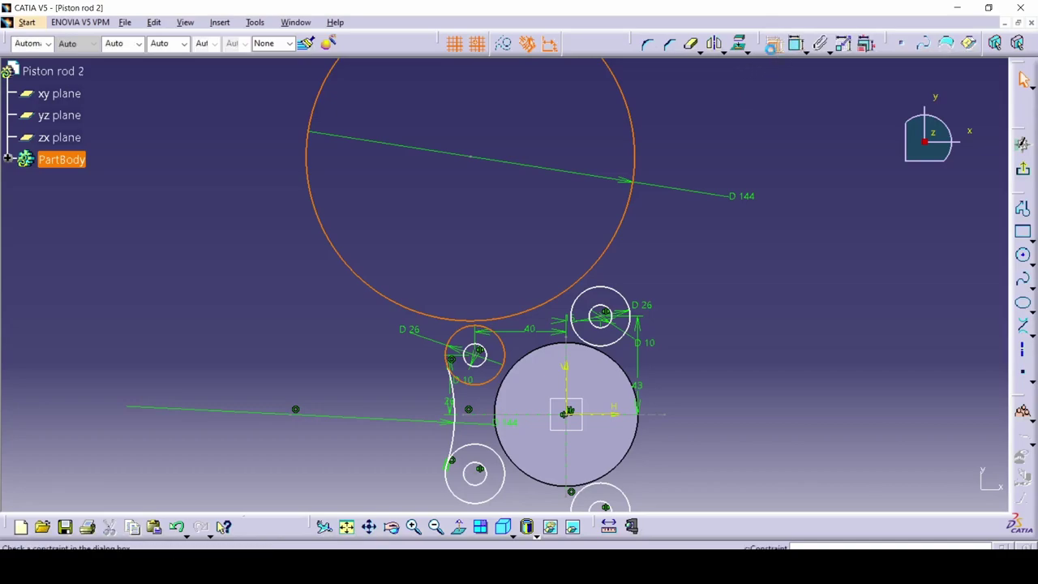
left_click(773, 43)
left_click(853, 375)
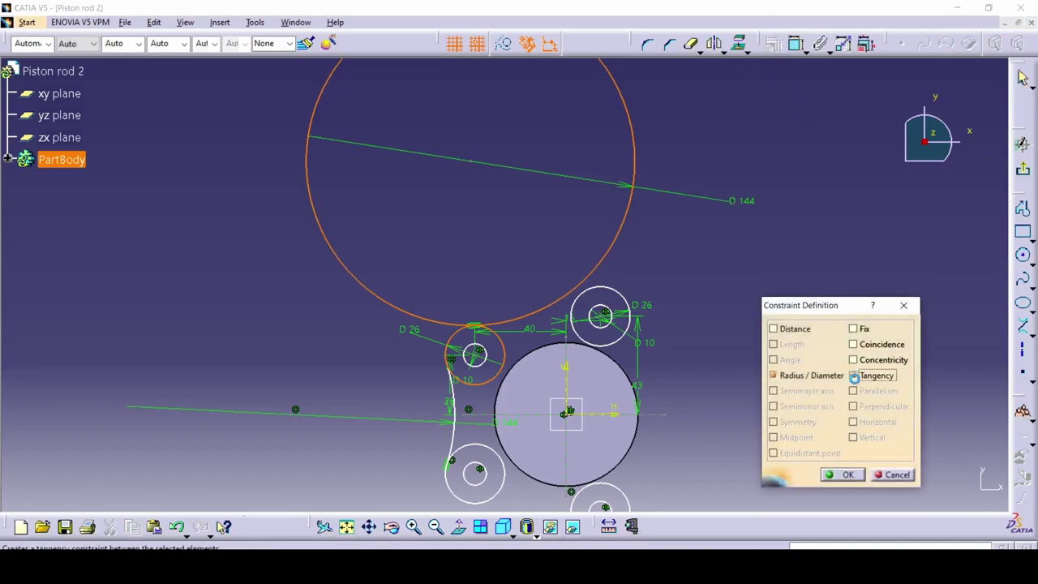
left_click(843, 475)
Step: Make the upper 144 mm circle tangent to the upper-right 26 mm circle and trim it to the arc between the two upper circles
left_click(620, 296)
left_click(593, 297, "ctrl")
left_click(773, 43)
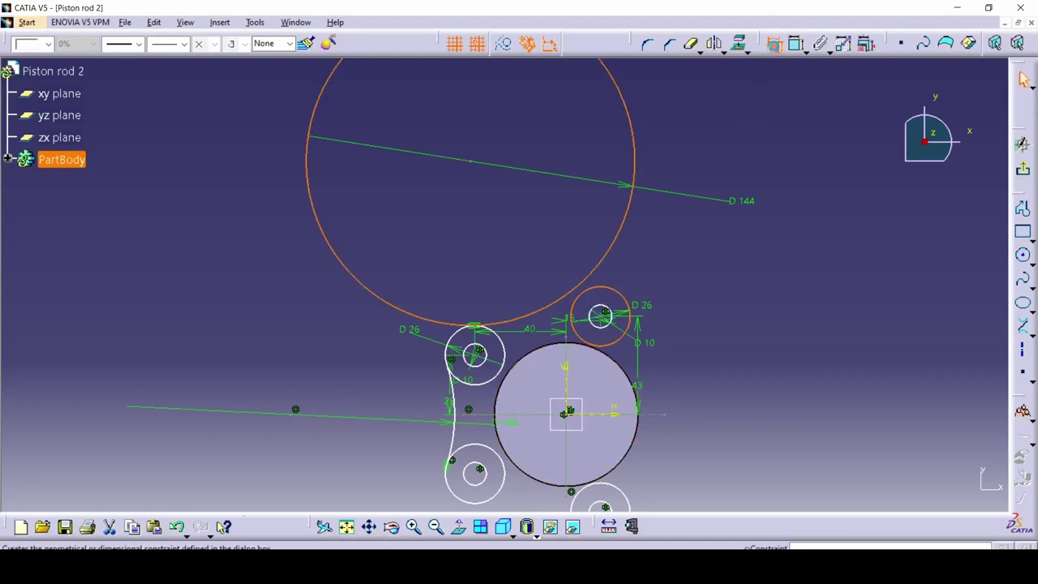
left_click(854, 376)
left_click(844, 474)
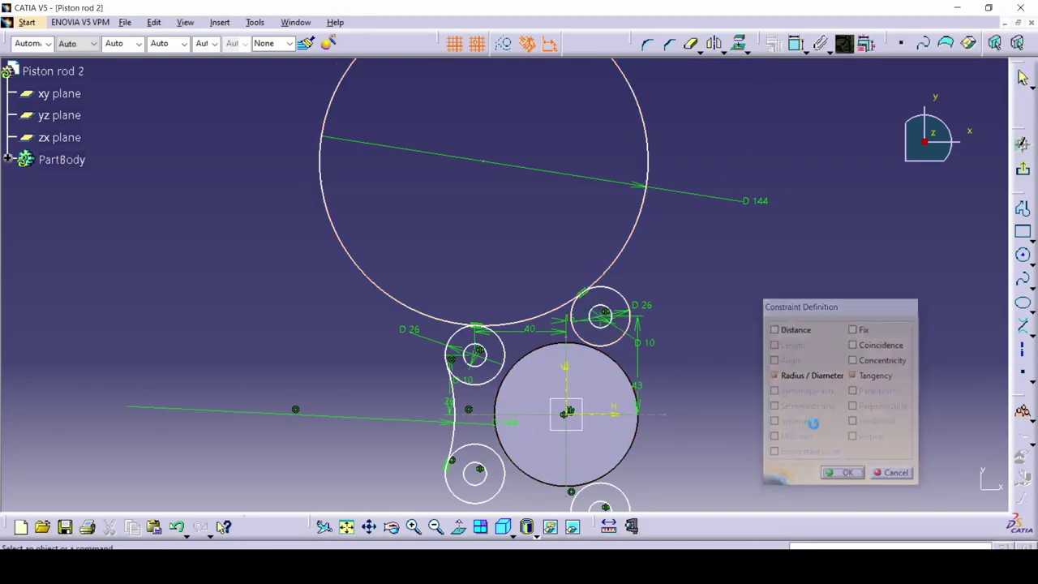
left_click(624, 241)
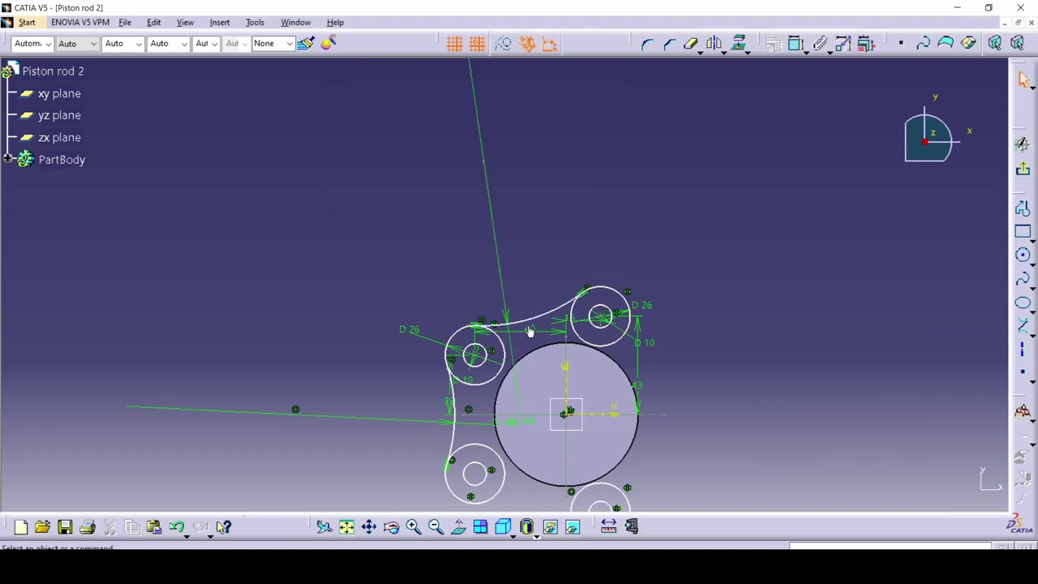
Step: Mirror the upper arc about the horizontal axis, then check the drawing image
left_click(531, 318)
left_click(717, 46)
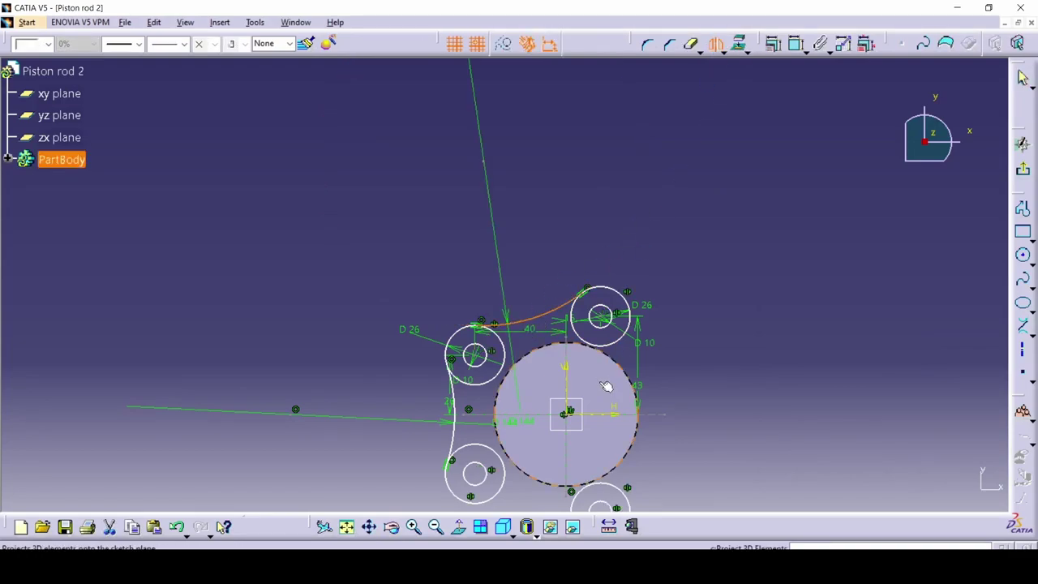
left_click(610, 415)
mouse_move(733, 509)
middle_mouse_down()
mouse_move(737, 370)
mouse_move(686, 318)
mouse_move(644, 347)
middle_mouse_up()
key("alt+Tab")
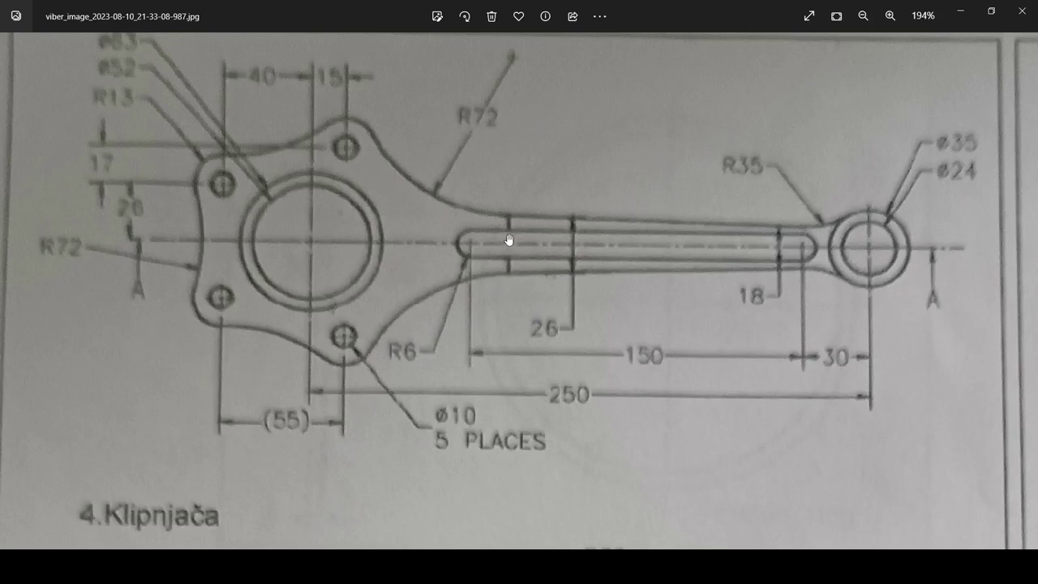
Step: Check the section view in the drawing image, and add a construction line offset 87 mm from the sketch's vertical axis toward the shank
scroll(506, 367, "down", 5)
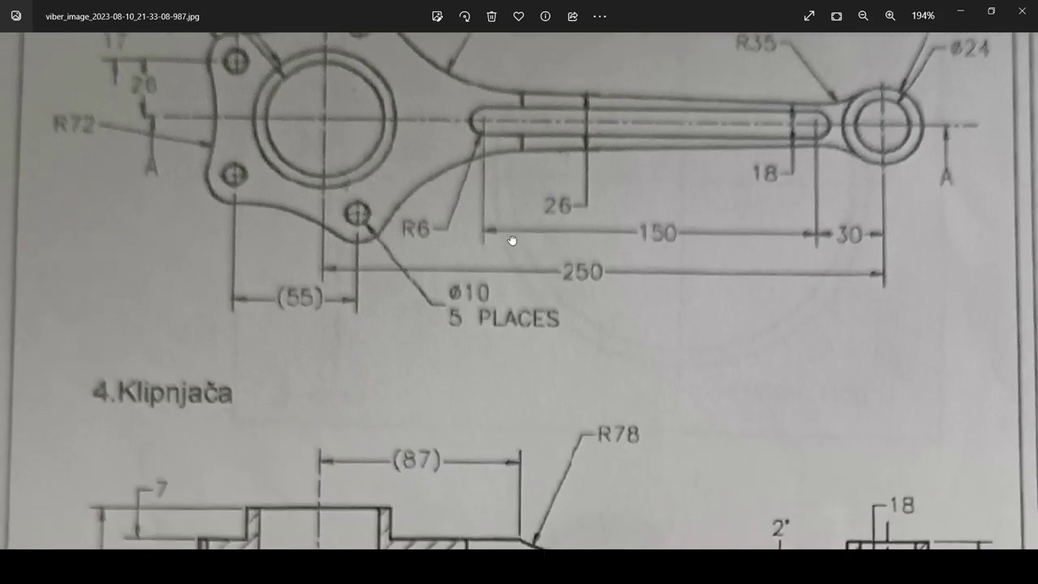
scroll(377, 352, "down", 4)
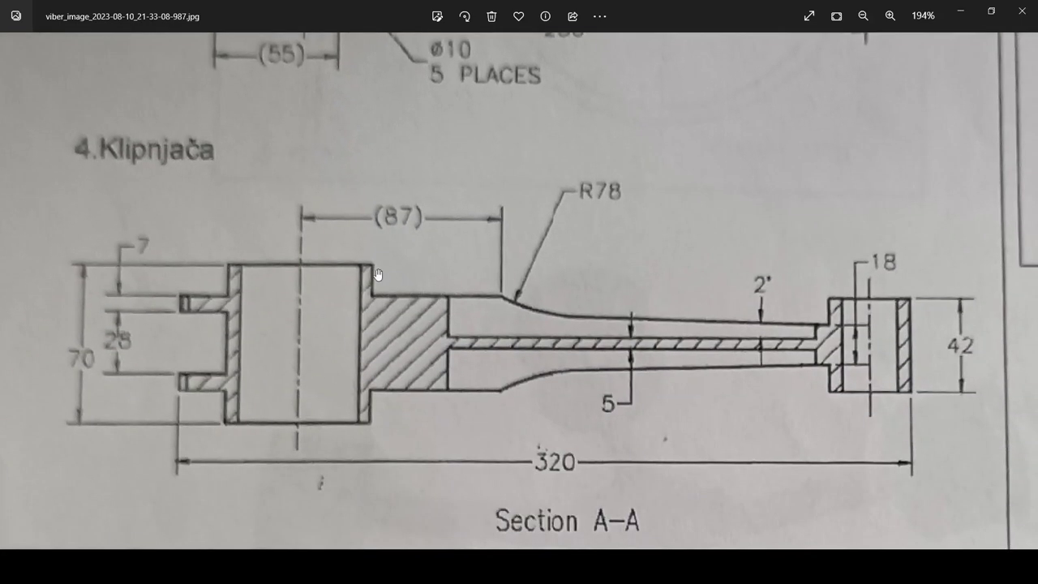
scroll(404, 295, "down", 1, "ctrl")
scroll(375, 268, "up", 2)
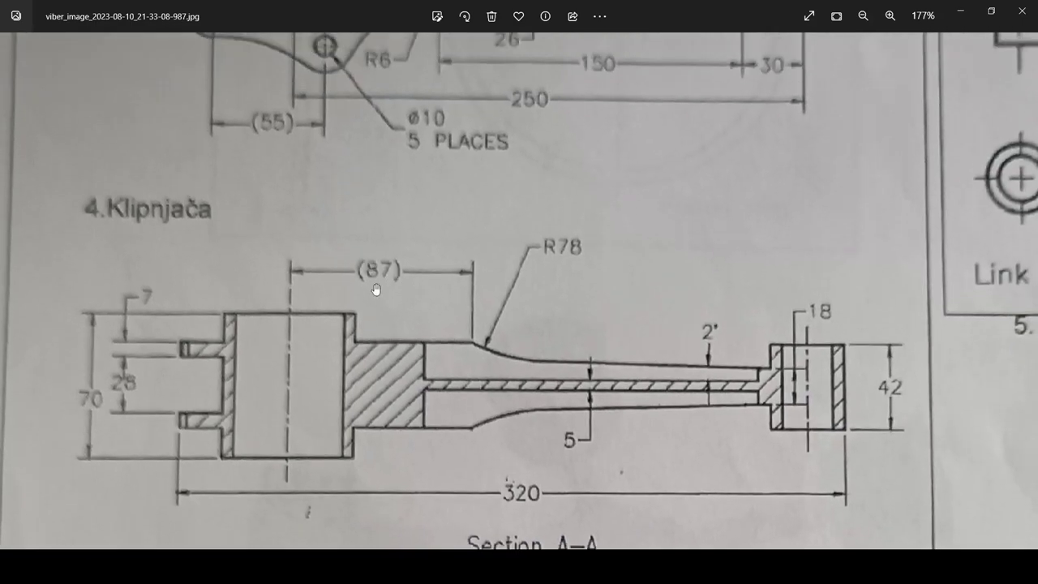
key("alt+Tab")
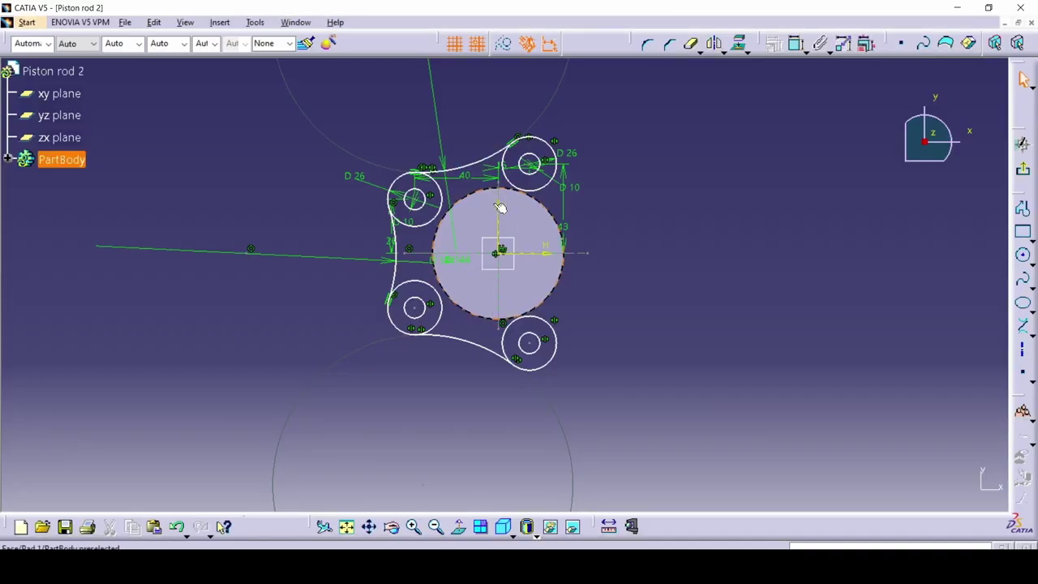
left_click(748, 51)
left_click(739, 188)
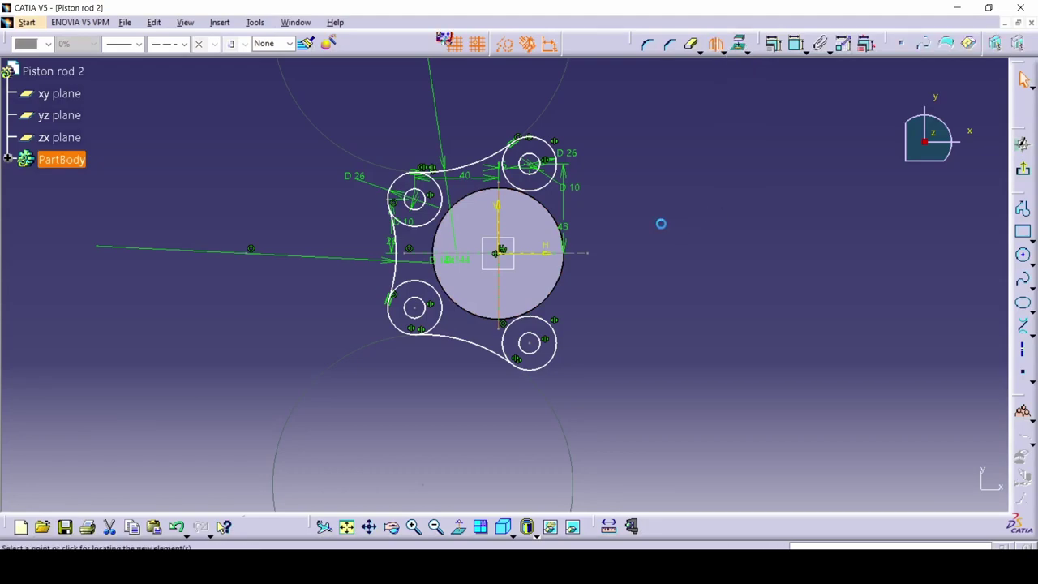
type("87")
key("Return")
left_click(783, 254)
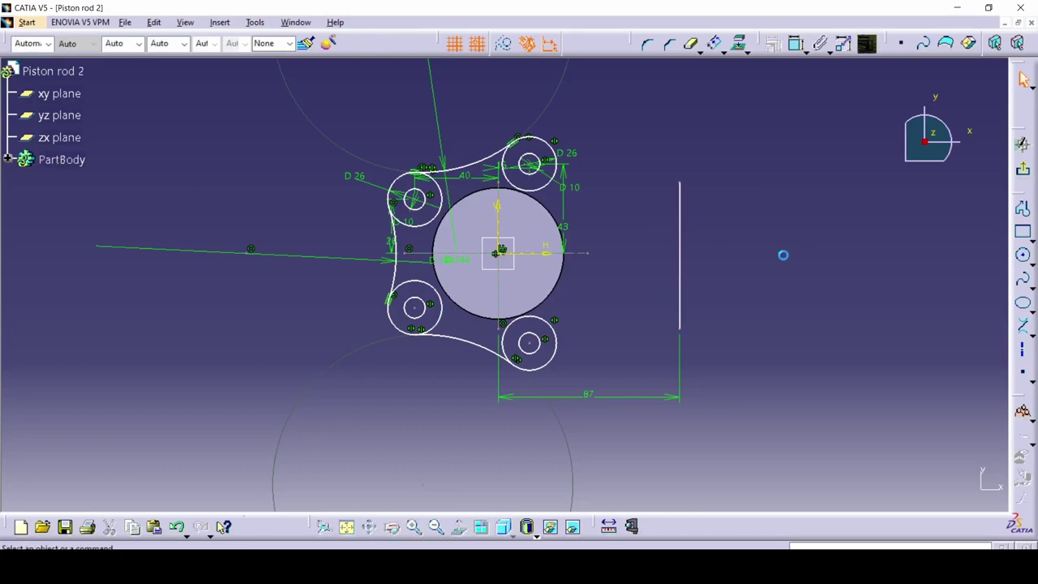
left_click(680, 267)
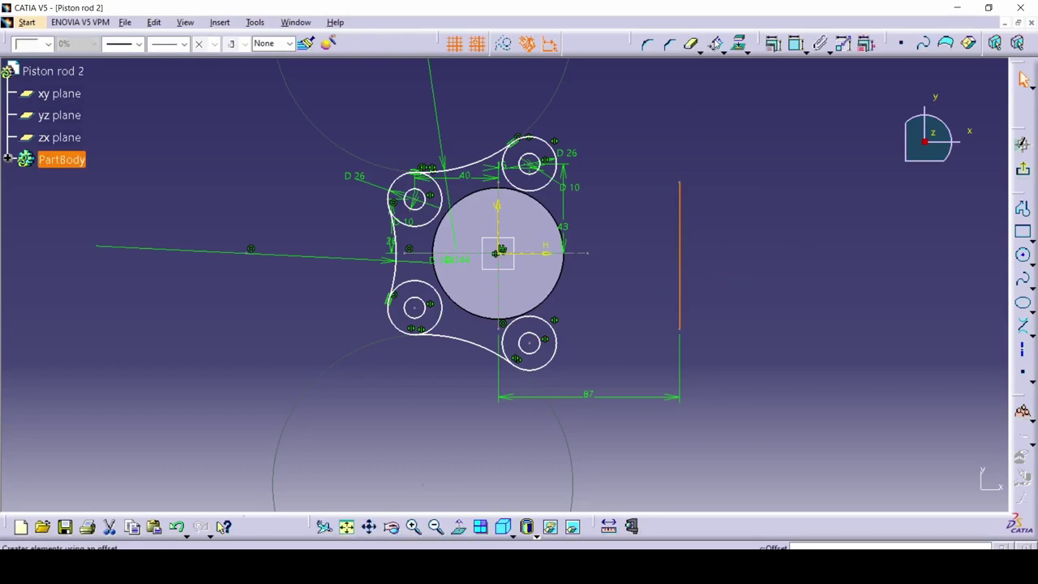
left_click(503, 43)
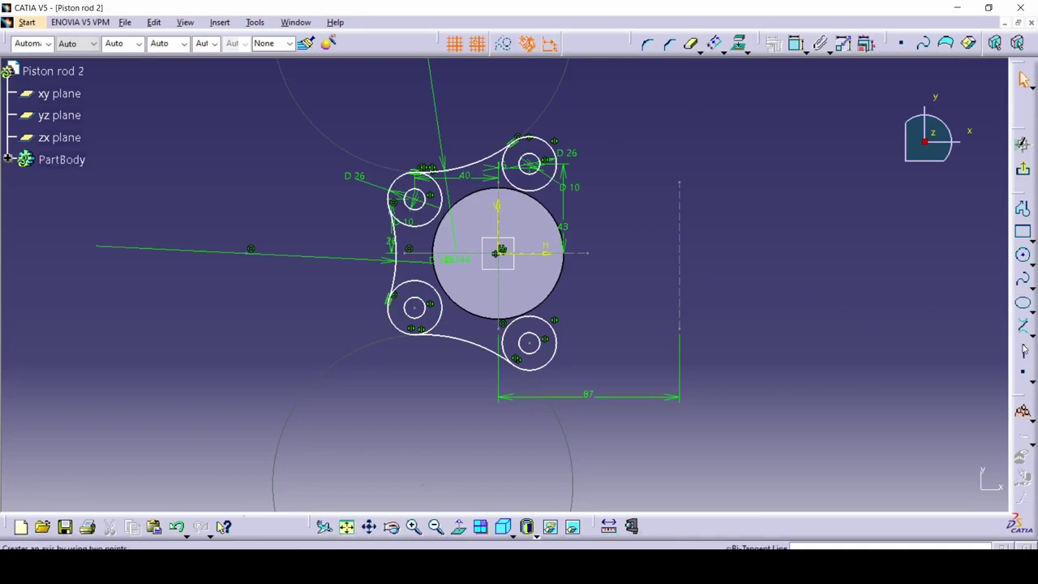
Step: Draw a vertical line about 26 mm long on the 87 mm construction line, centred on the horizontal axis
left_click(1023, 208)
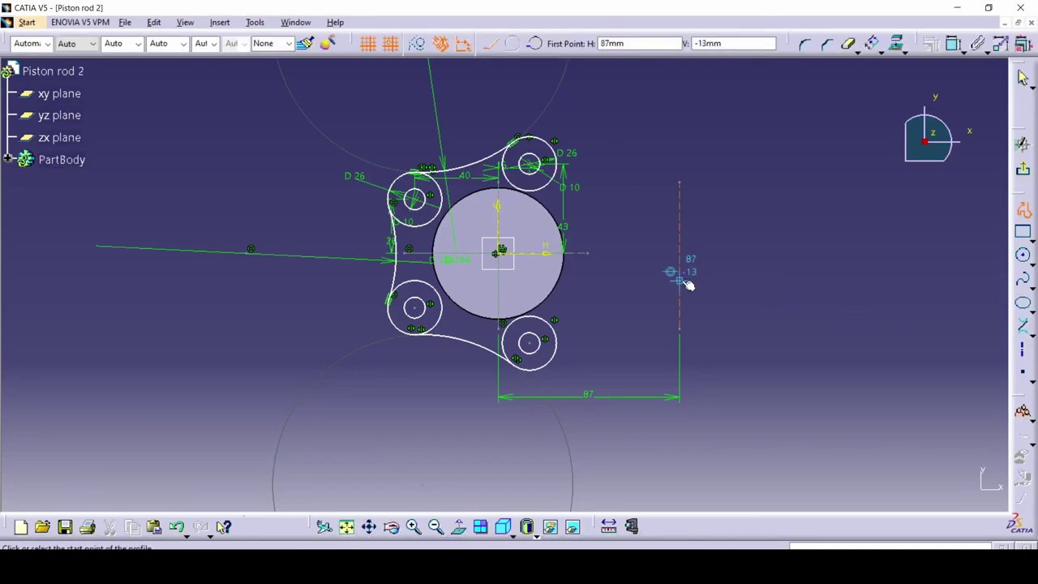
key("alt+Tab")
scroll(549, 278, "up", 5)
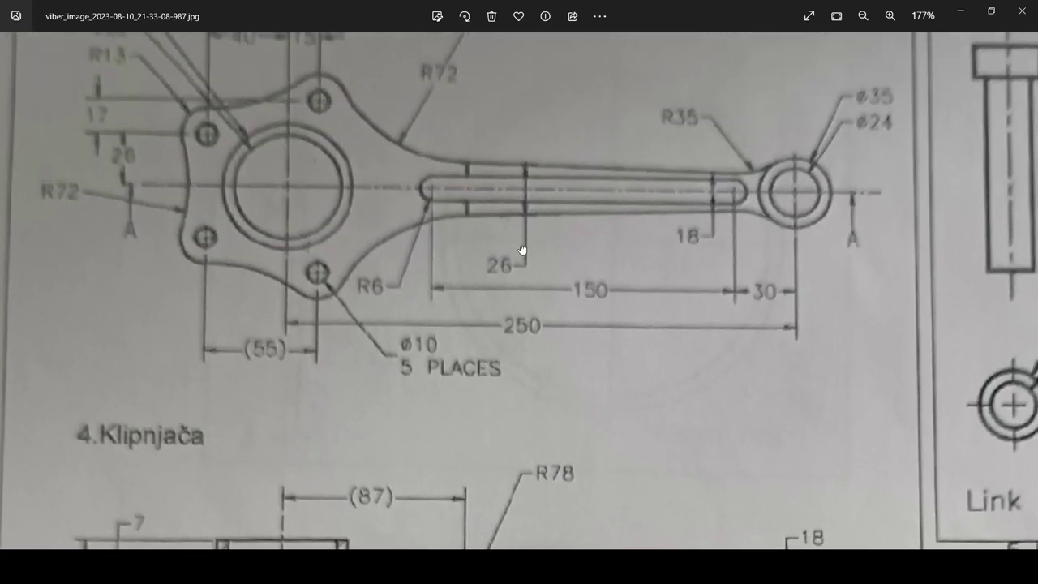
key("alt+Tab")
middle_click_drag(612, 397, 635, 271, "ctrl")
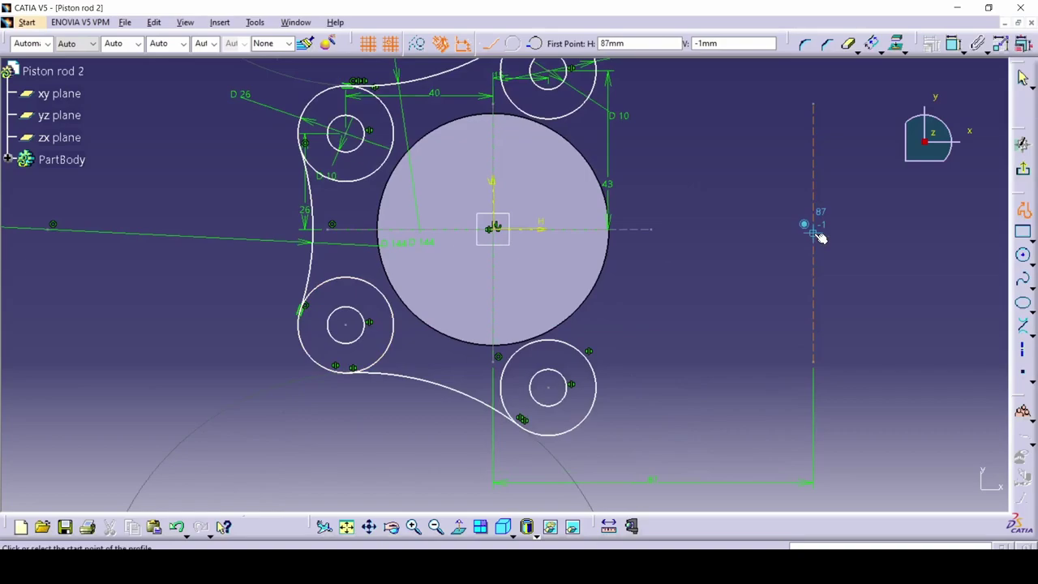
left_click(821, 282)
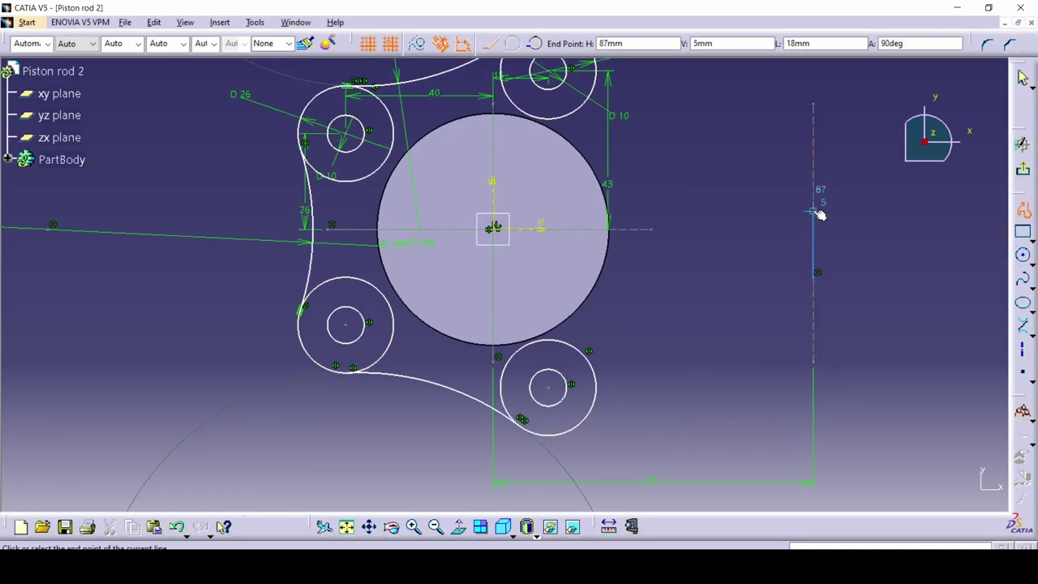
left_click(813, 182)
middle_click_drag(686, 181, 673, 290)
key("Escape")
left_click(774, 342)
left_click(799, 332)
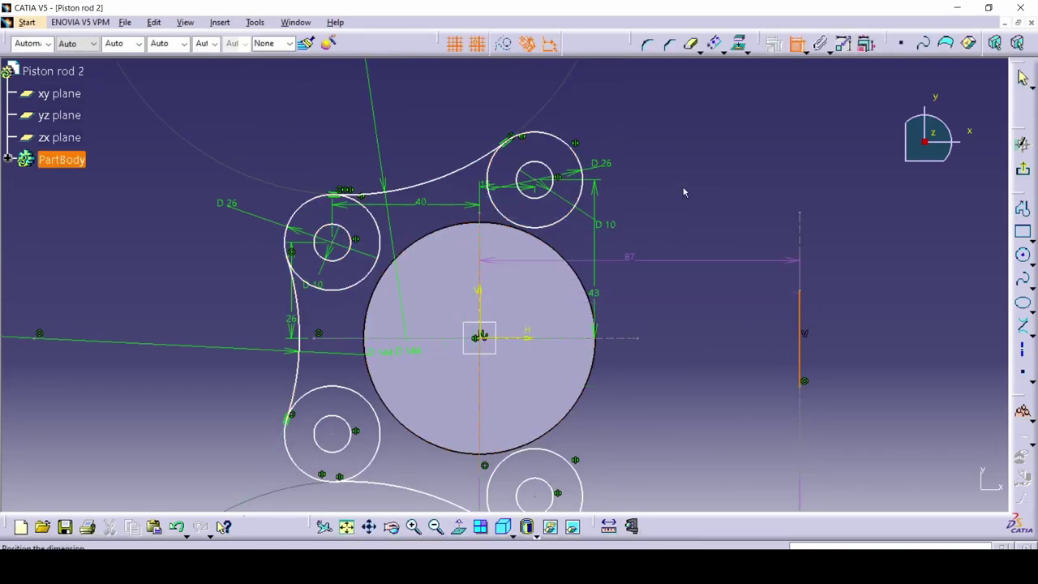
key("Escape")
middle_click_drag(702, 390, 669, 347)
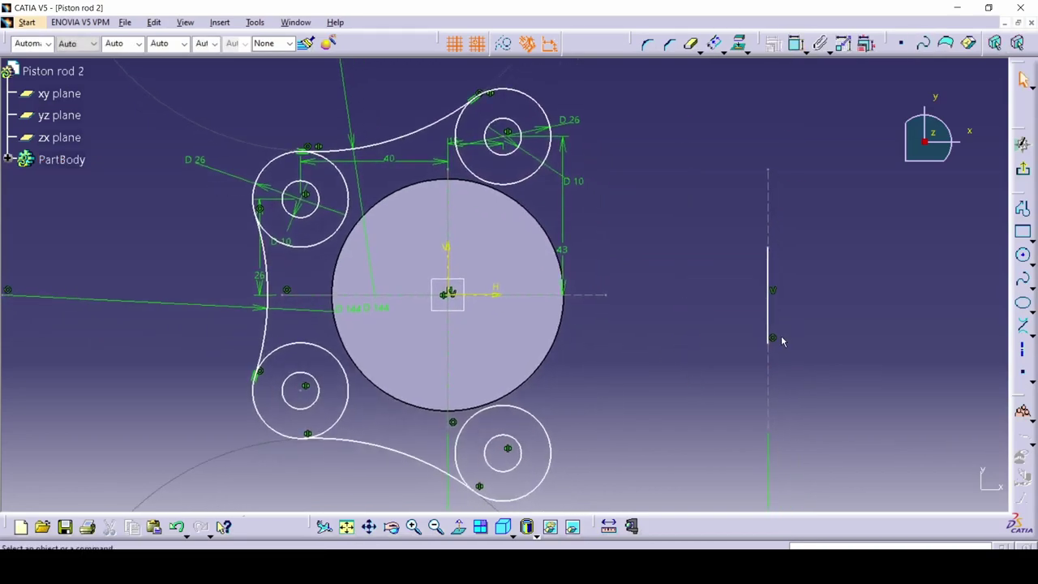
Step: Try to delete the coincidence constraint on the short vertical line and slide the line along the construction line
left_click(774, 337)
key("Delete")
left_click(776, 339)
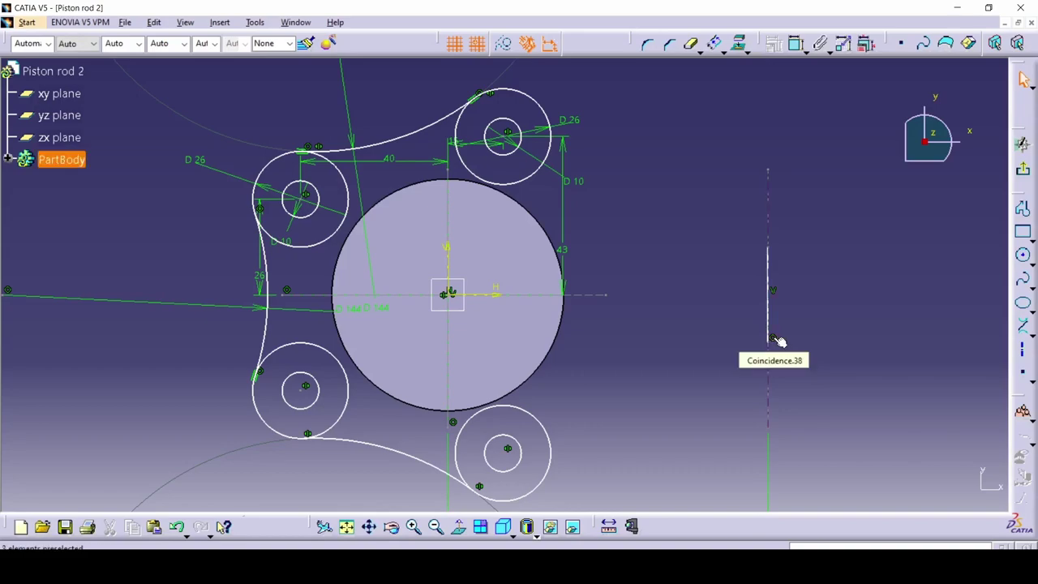
key("Delete")
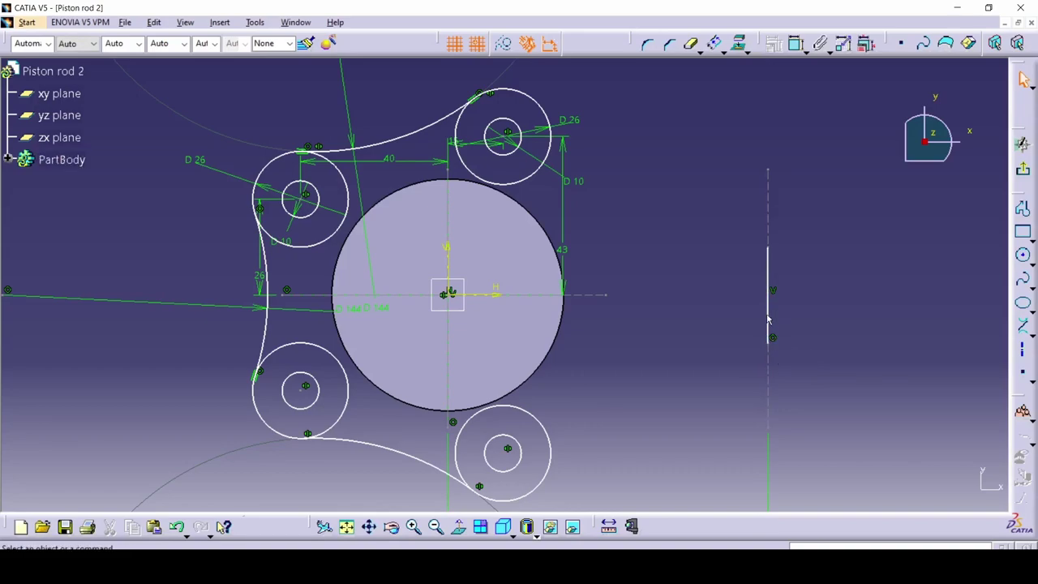
left_click(768, 319)
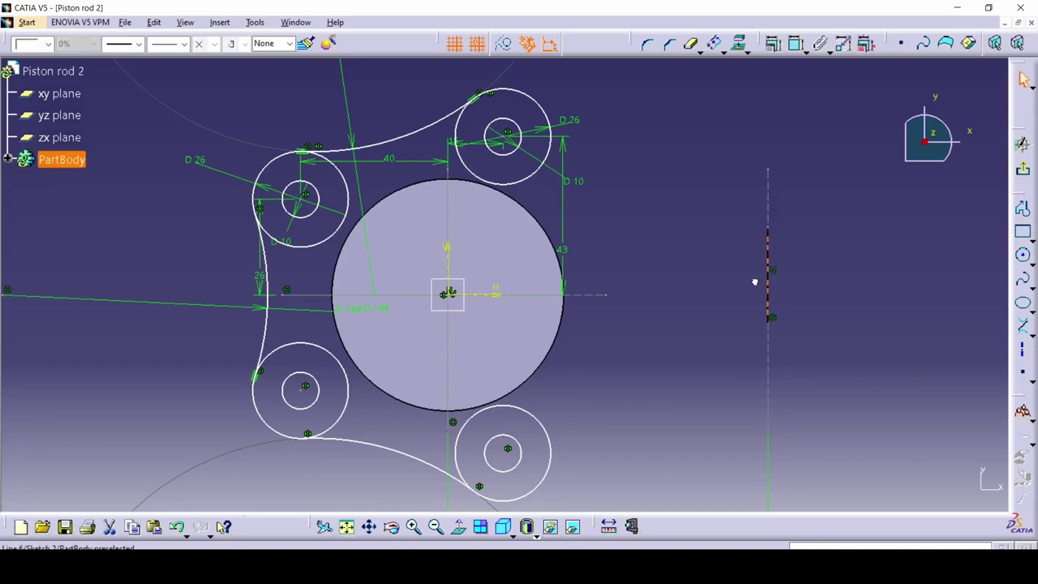
left_click(806, 424)
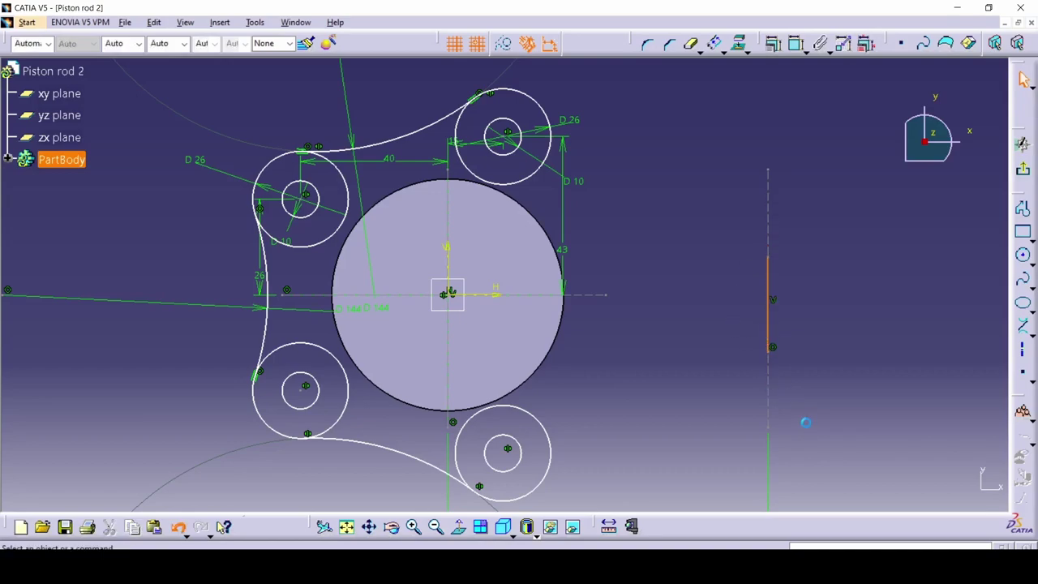
Step: Fix the upper endpoint of the short vertical line with a Fix constraint
left_click(776, 261)
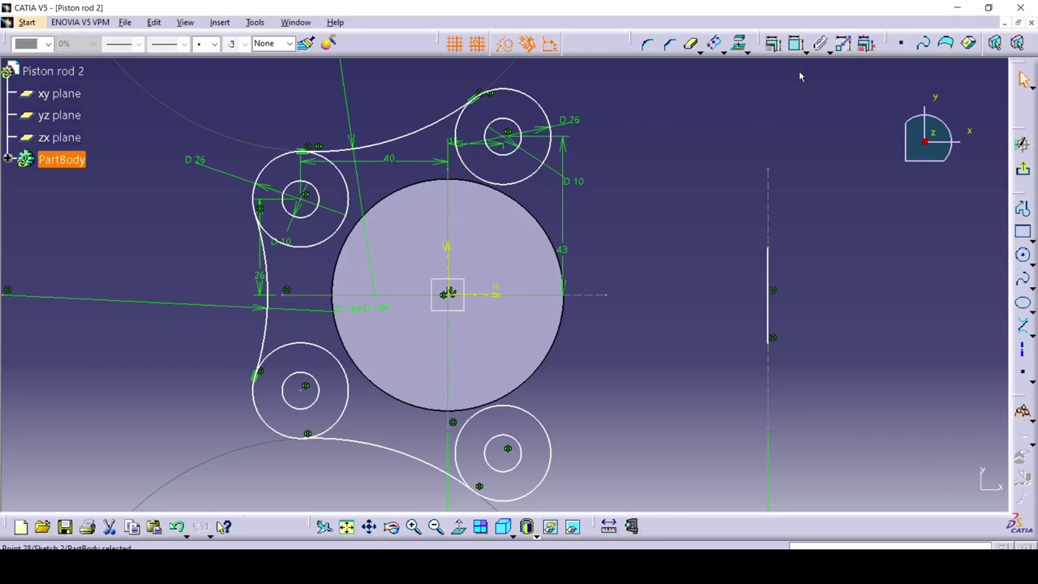
left_click(773, 44)
left_click(852, 328)
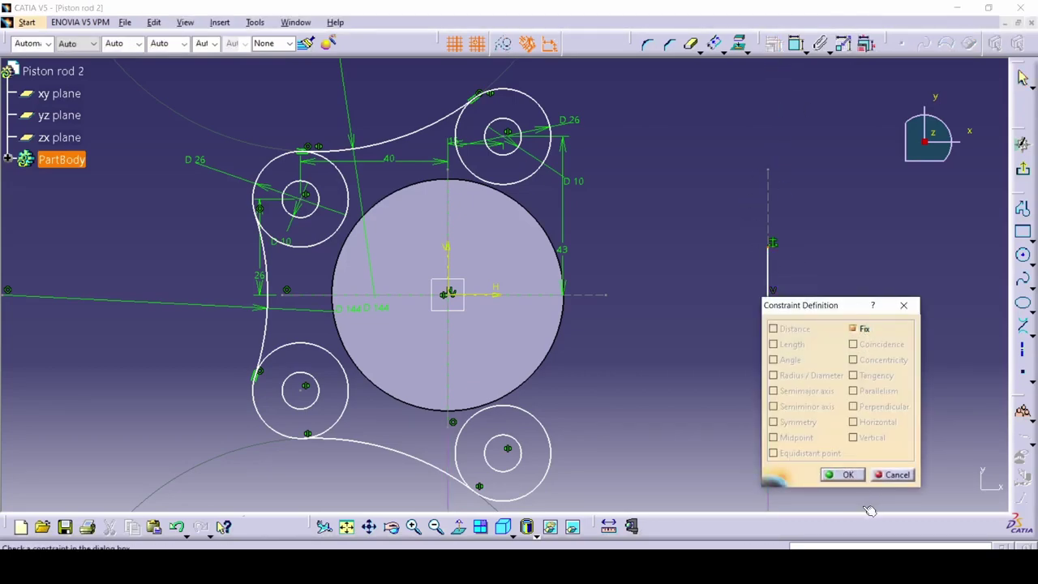
left_click(844, 475)
Step: Draw a circle above the short vertical line and set its diameter to 144 mm
middle_click_drag(660, 174, 590, 288)
key("c")
left_click(673, 141)
left_click(770, 149)
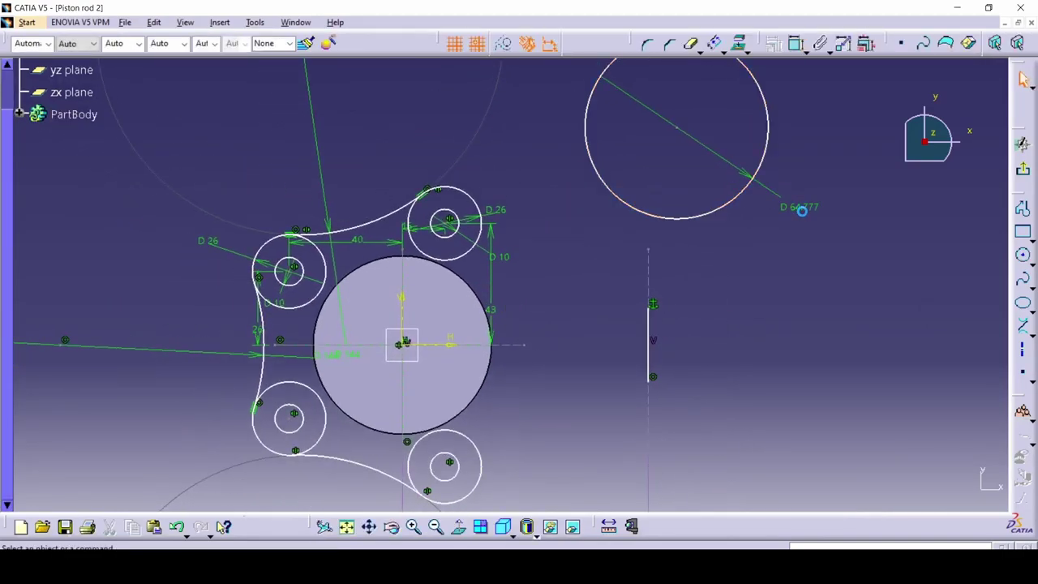
double_click(801, 209)
type("144")
key("Return")
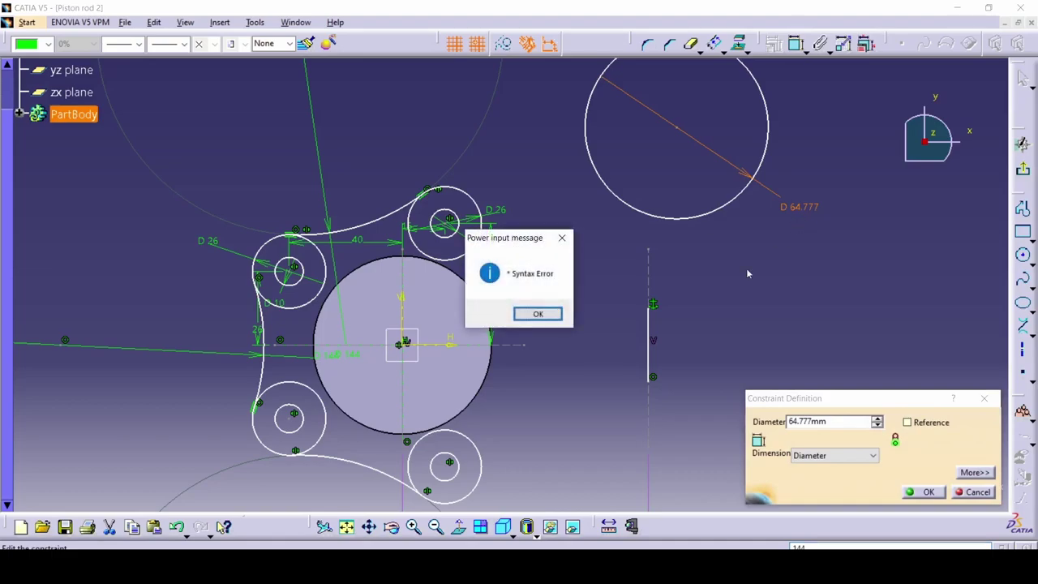
left_click(547, 316)
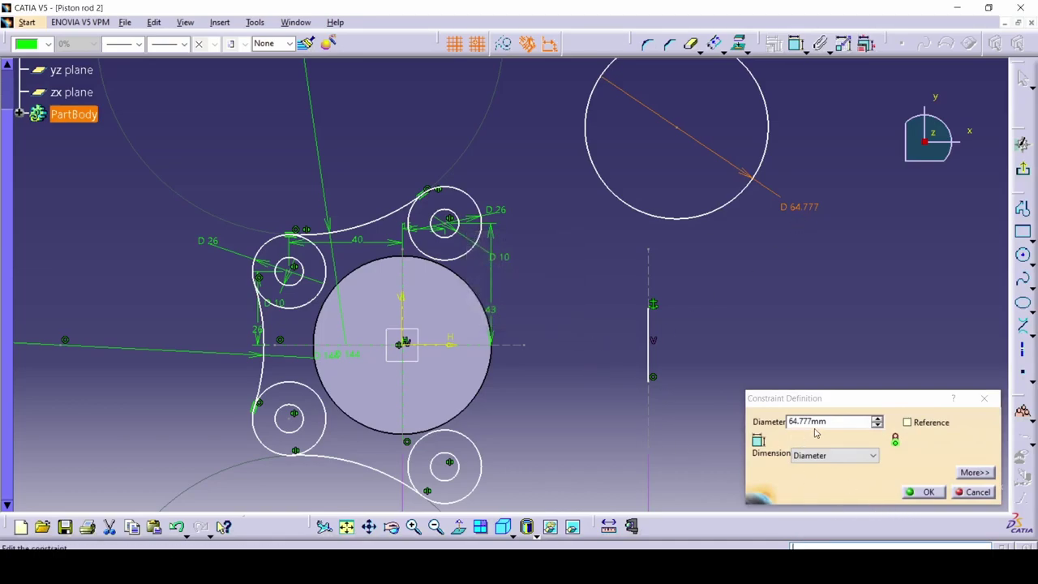
type("144")
left_click(924, 492)
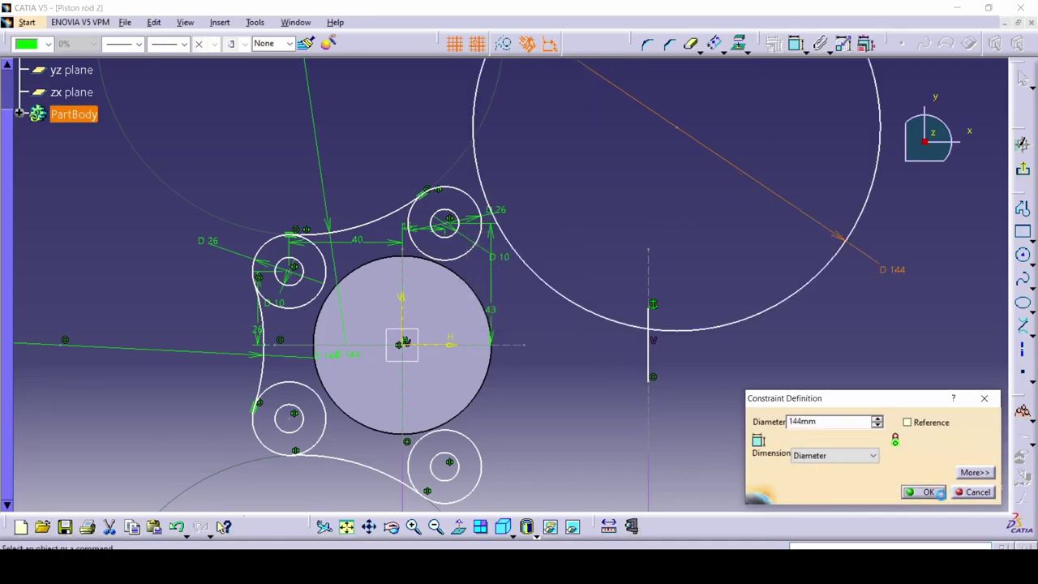
Step: Move the new 144 mm circle upward and make it tangent to the upper-right 26 mm circle
middle_click_drag(790, 326, 785, 384)
left_click_drag(762, 364, 760, 268)
left_click(467, 253, "ctrl")
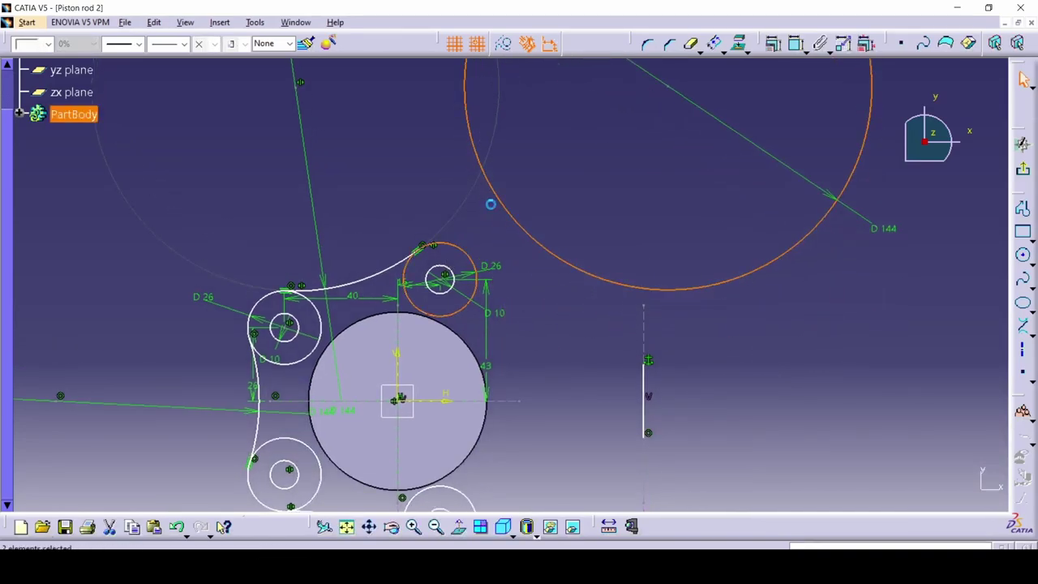
left_click(774, 45)
left_click(852, 375)
left_click(843, 475)
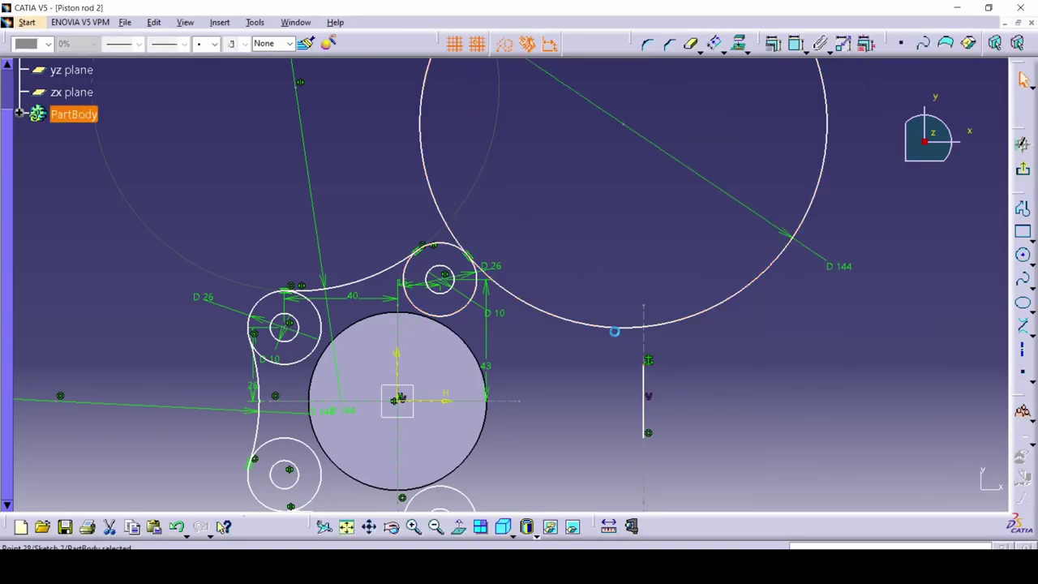
Step: Make the new 144 mm circle coincident with the upper endpoint of the short vertical line
left_click(621, 328)
left_click(775, 45)
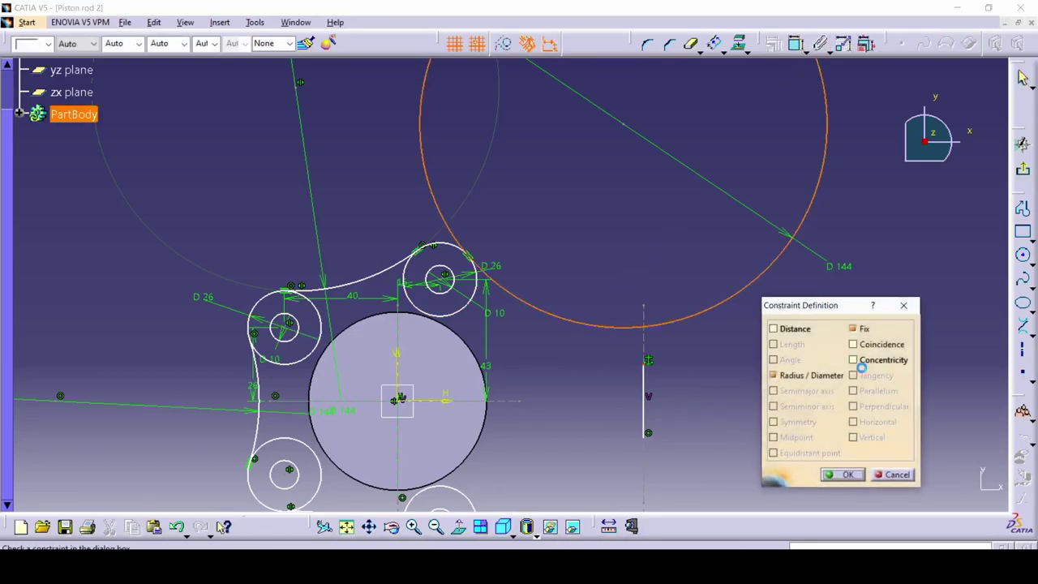
left_click(853, 345)
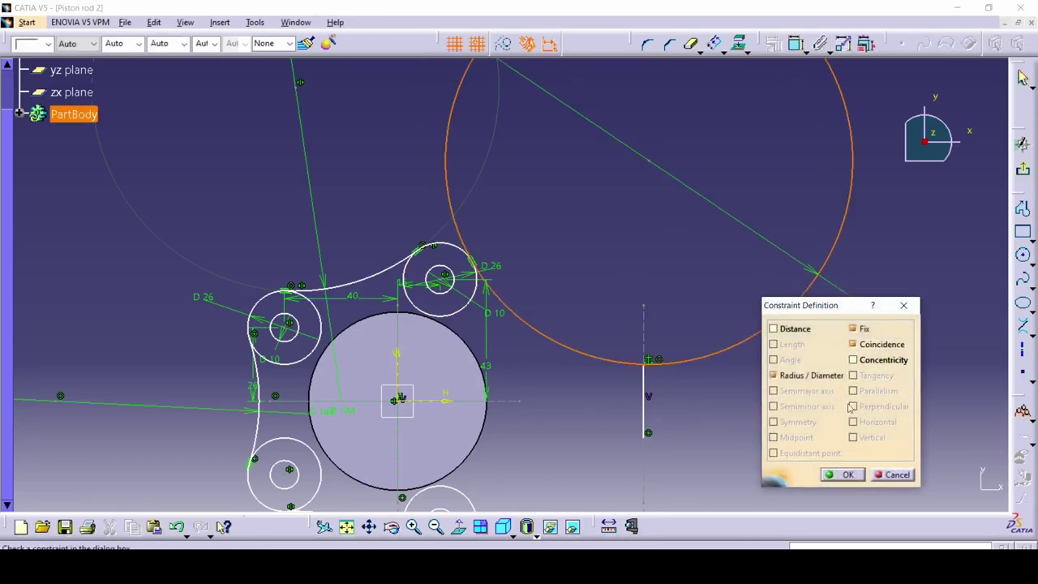
left_click(840, 476)
Step: Trim the new 144 mm circle to the arc between the upper-right 26 mm circle and the vertical line's upper endpoint
mouse_move(761, 459)
middle_mouse_down()
mouse_move(759, 394)
mouse_move(746, 370)
middle_mouse_up()
left_click(702, 267)
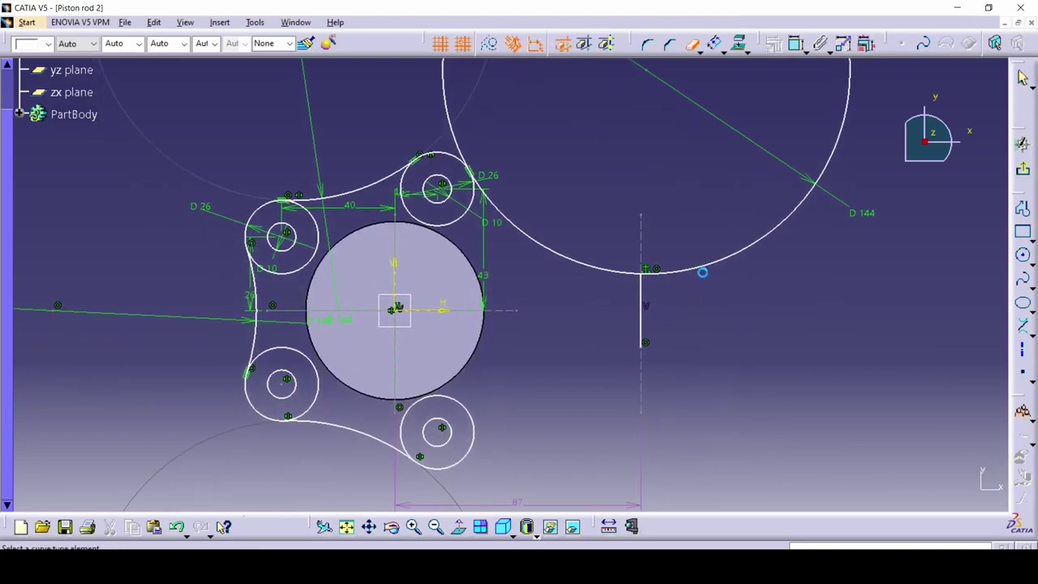
left_click(703, 267)
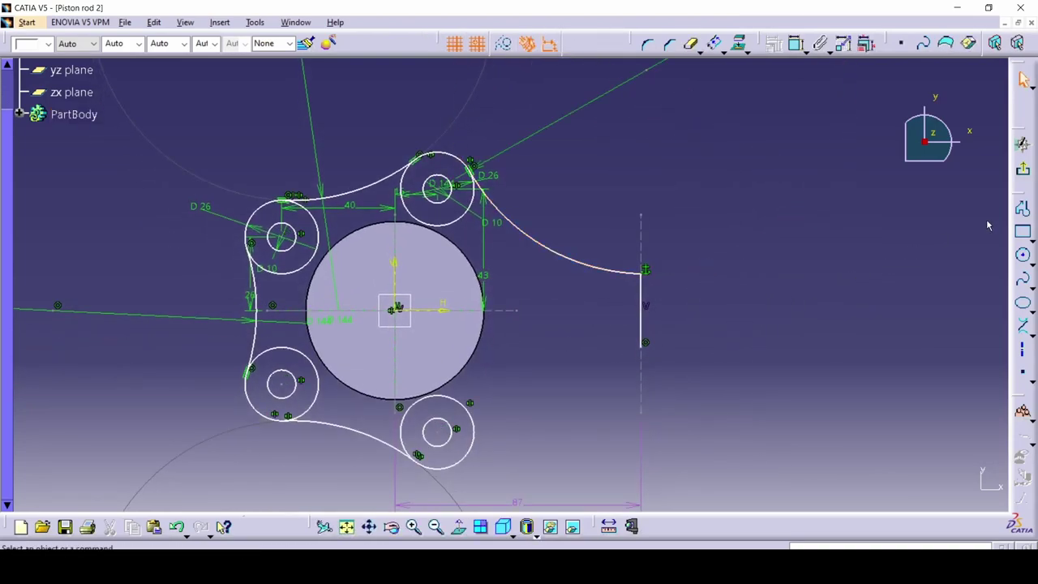
Step: Mirror the trimmed shank-side arc about the horizontal axis and check the drawing image
left_click(591, 266)
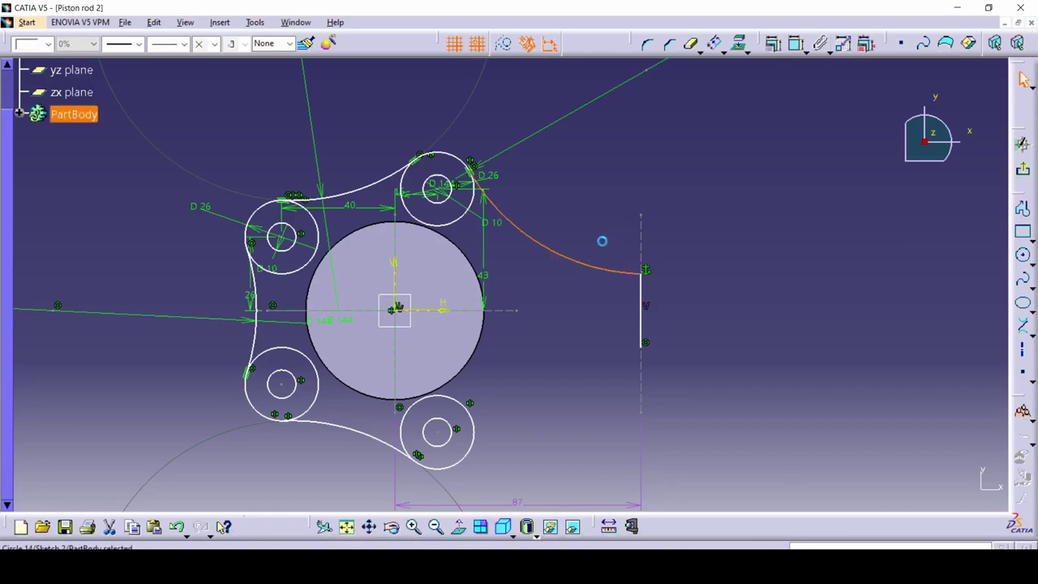
left_click(740, 50)
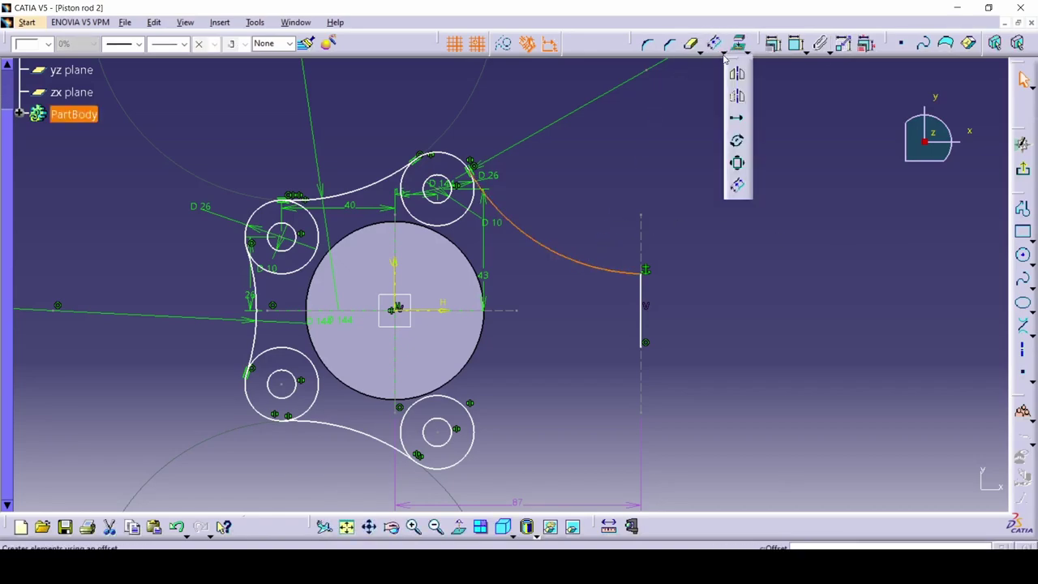
left_click(442, 310)
mouse_move(596, 328)
middle_mouse_down("ctrl")
mouse_move(593, 348)
mouse_move(637, 321)
middle_mouse_up("ctrl")
key("alt+Tab")
key("alt+Tab")
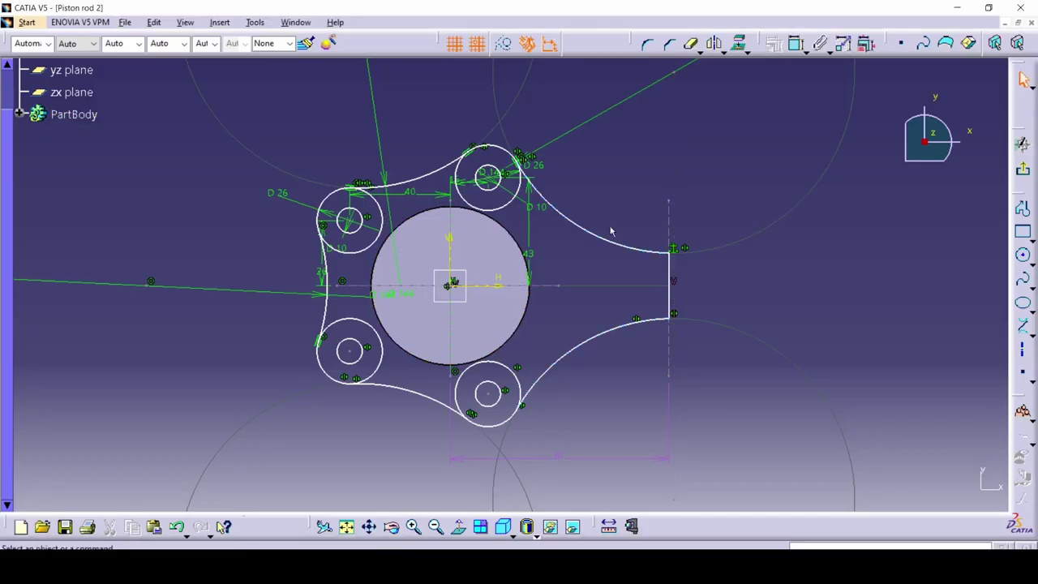
Step: Exit the flange sketch, look through the update diagnosis list and close it
left_click(1023, 170)
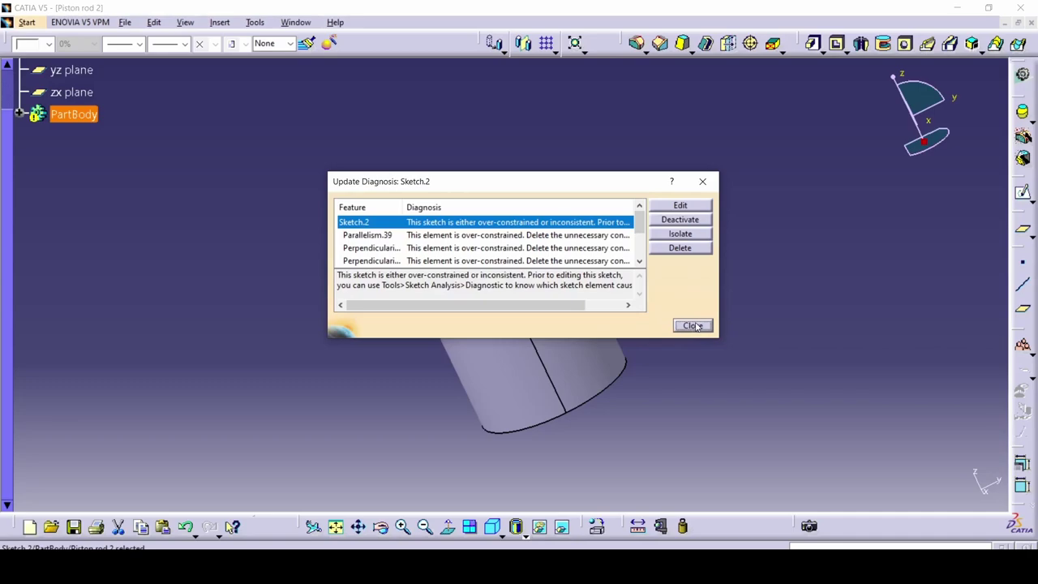
scroll(569, 258, "down", 2)
scroll(569, 258, "up", 2)
left_click(692, 324)
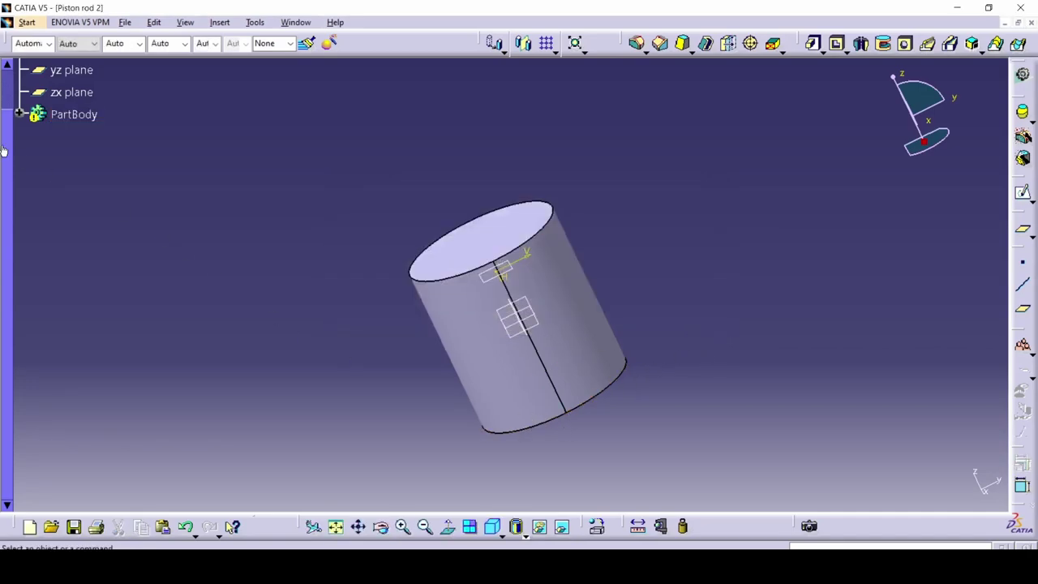
Step: Reopen the flange sketch and delete the parallelism constraint on the short vertical line
left_click(21, 115)
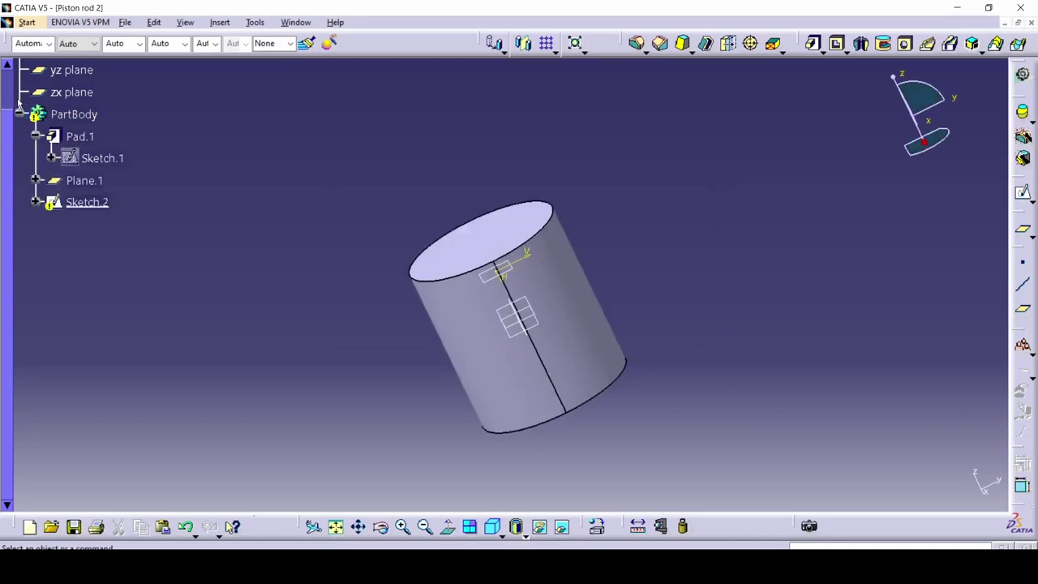
double_click(81, 202)
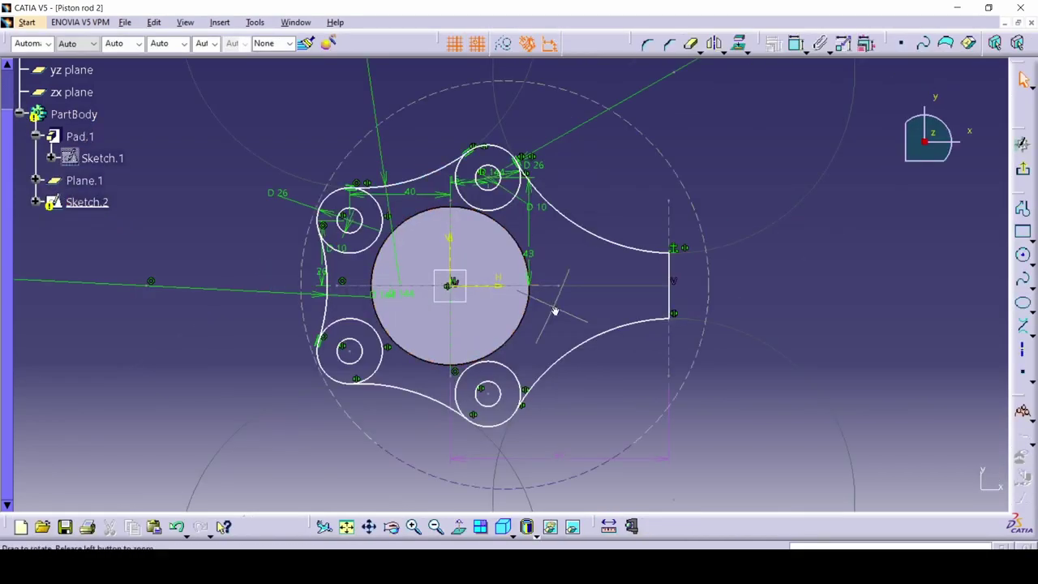
mouse_move(563, 376)
middle_mouse_down()
mouse_move(581, 413)
mouse_move(570, 438)
mouse_move(643, 395)
middle_mouse_up()
middle_click_drag(780, 373, 685, 328)
left_click(678, 307)
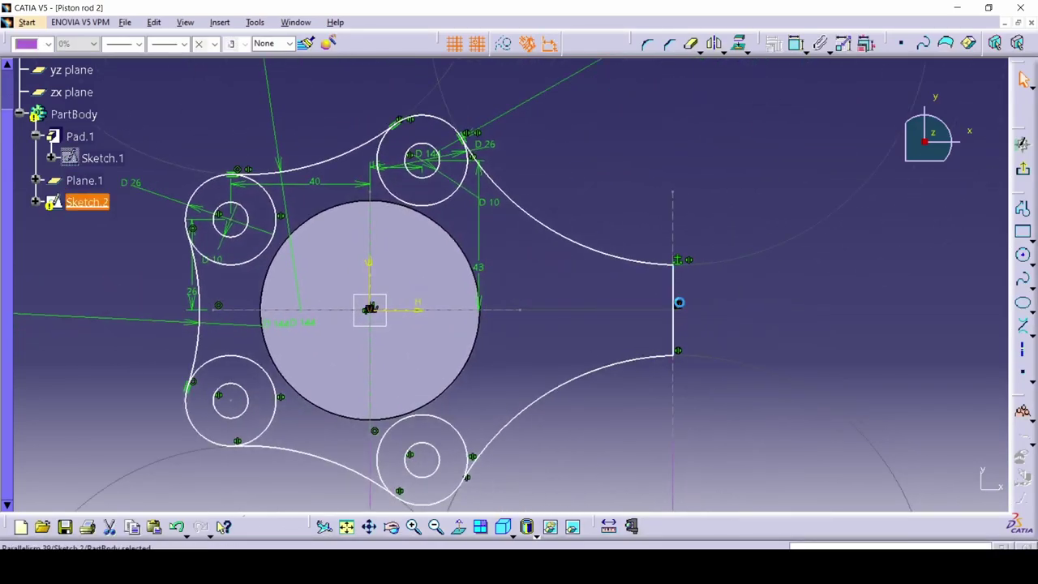
left_click(727, 378)
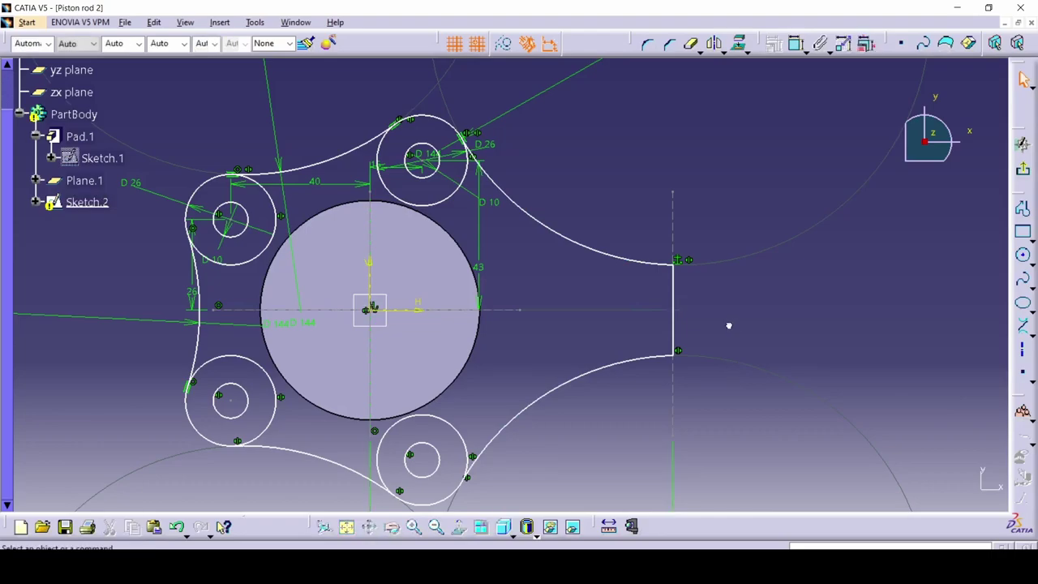
mouse_move(725, 333)
middle_mouse_down()
mouse_move(725, 293)
mouse_move(718, 341)
middle_mouse_up()
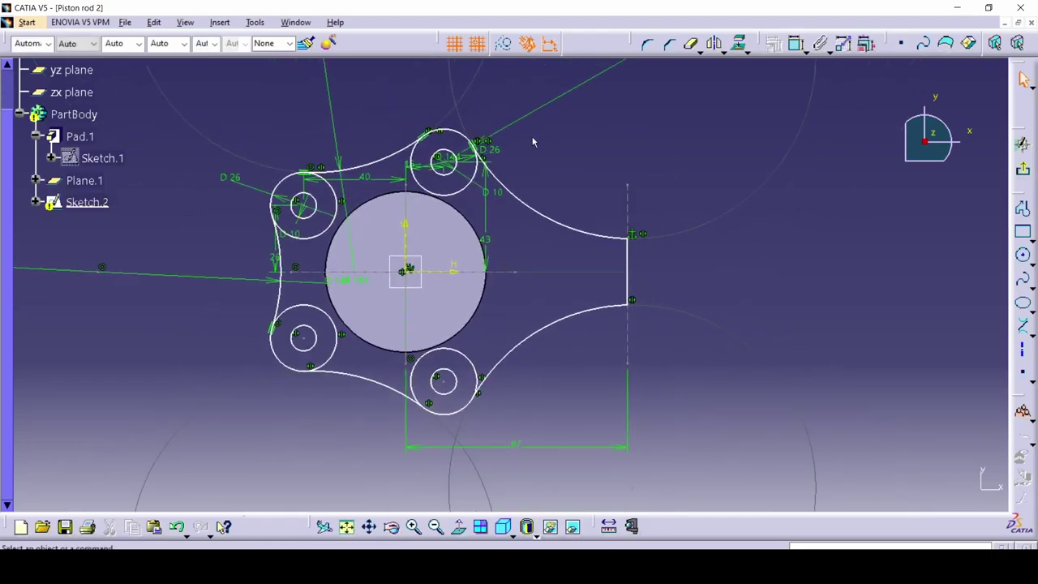
Step: Run Sketch Analysis on the flange sketch, look through the geometry entries with opened status and close it
left_click(254, 22)
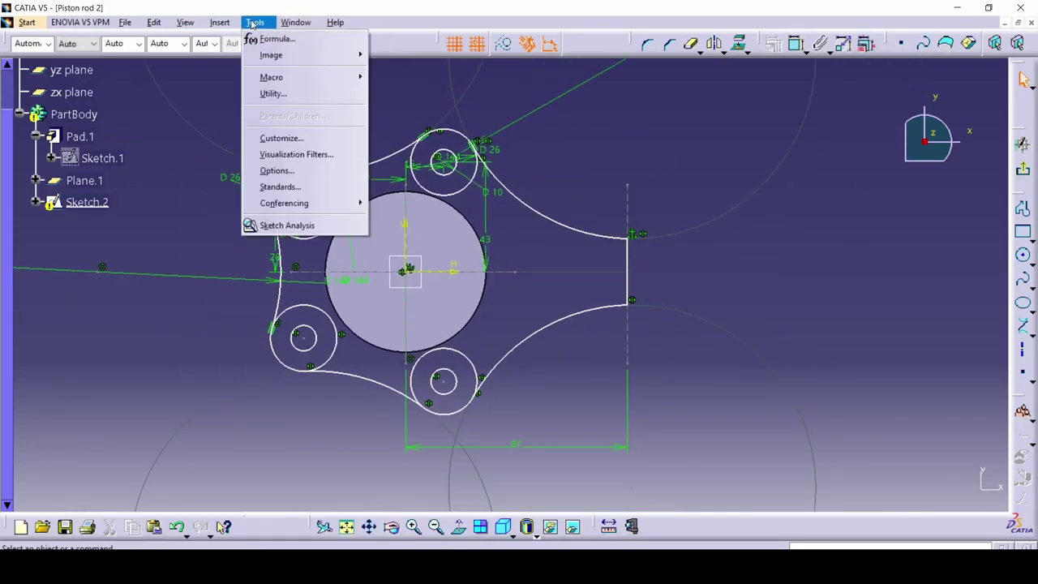
left_click(298, 228)
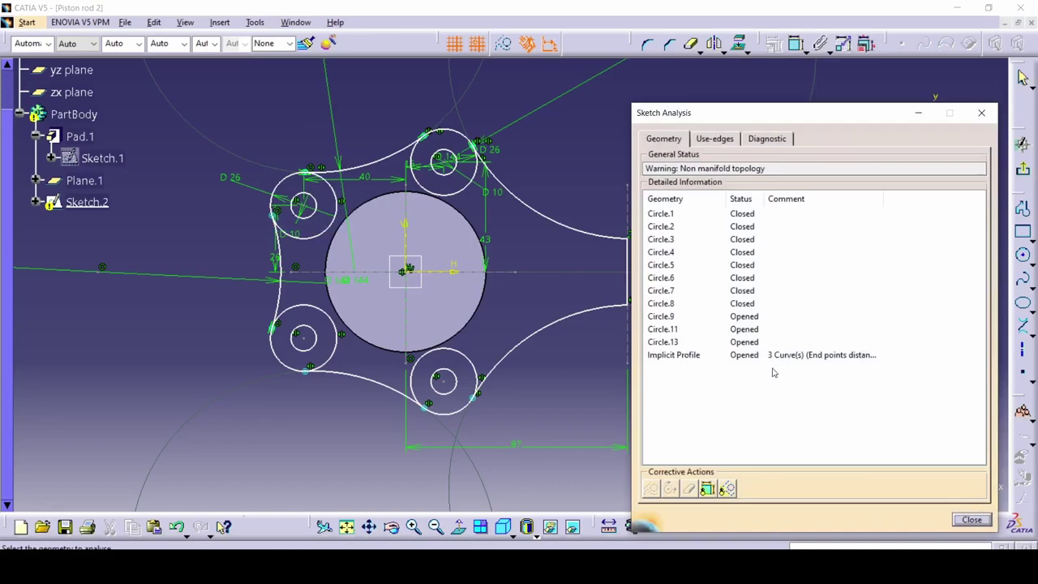
left_click(742, 354)
left_click(740, 342)
left_click(739, 329)
left_click(738, 316)
left_click(738, 303)
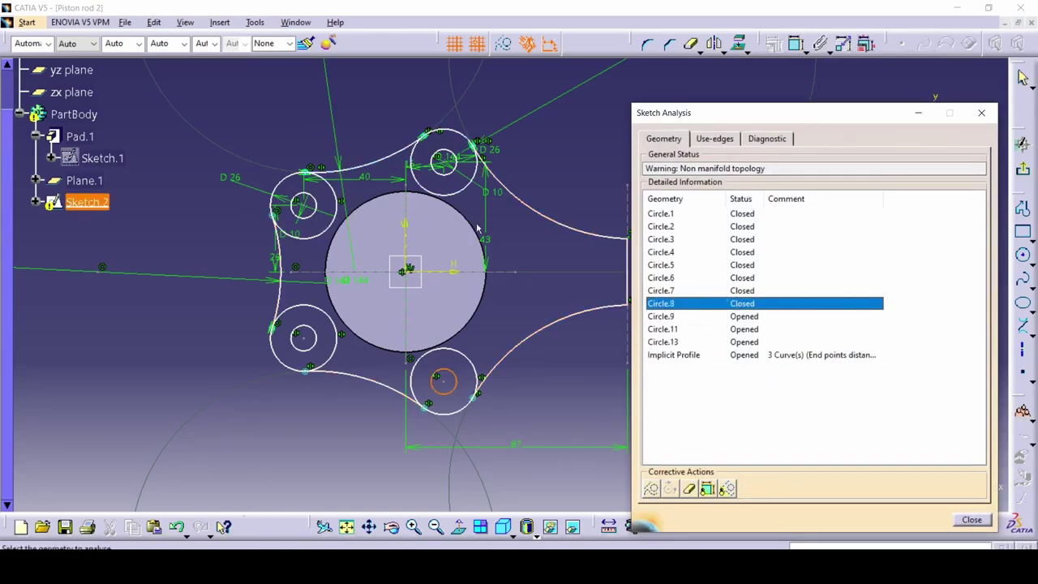
left_click(981, 112)
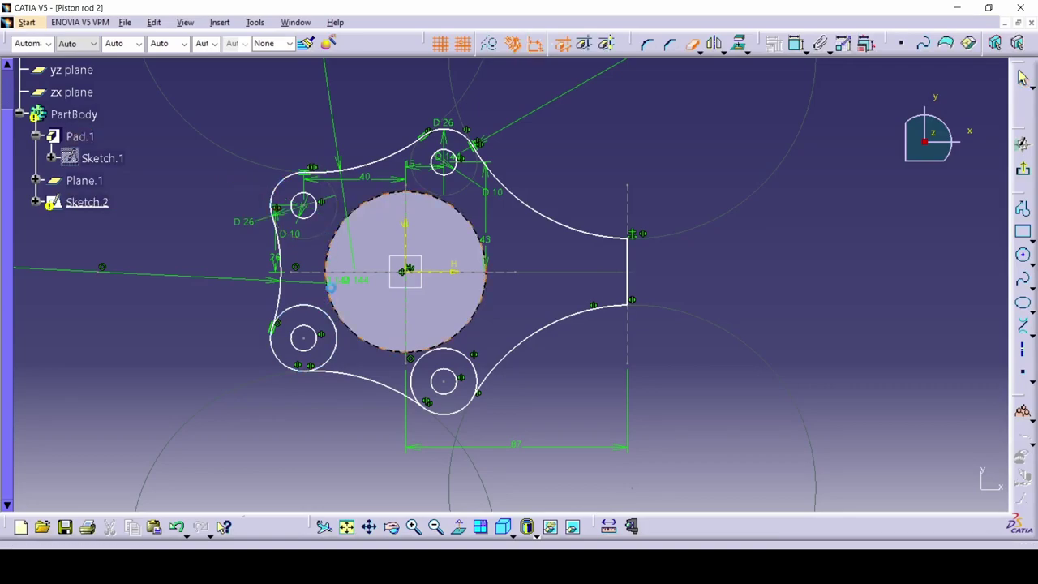
Step: Trim away the inner arcs of the four 26 mm circles, exit the flange sketch and consult the drawing's section view
left_click(407, 374)
key("Delete")
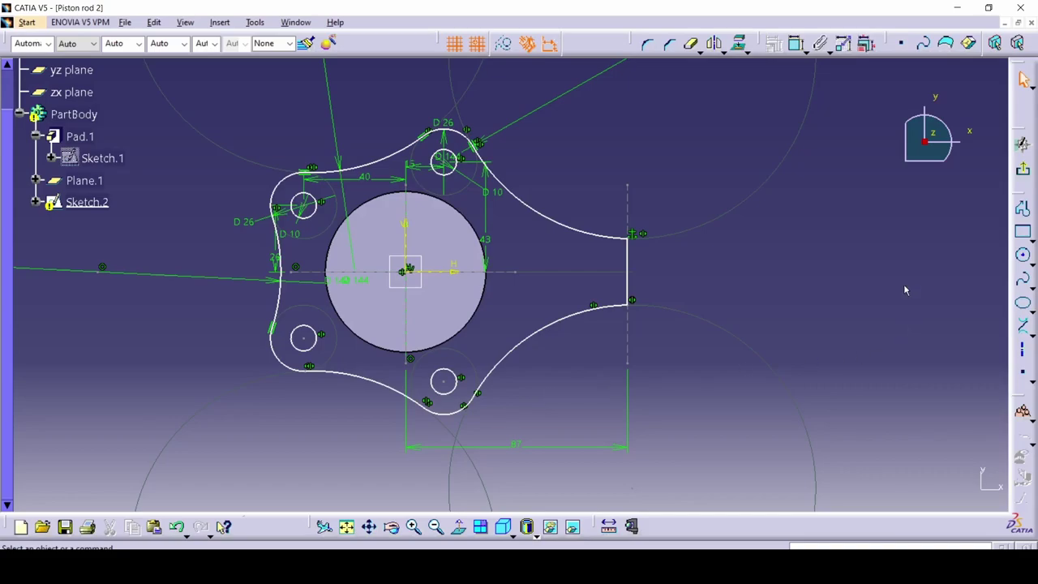
left_click(1023, 174)
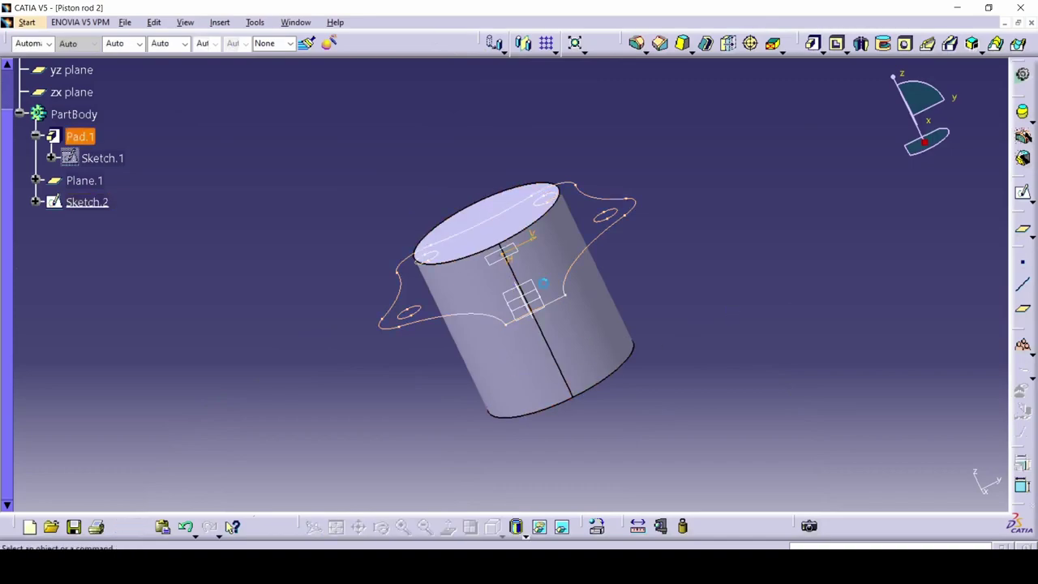
middle_click_drag(283, 318, 459, 378)
scroll(459, 378, "up", 1)
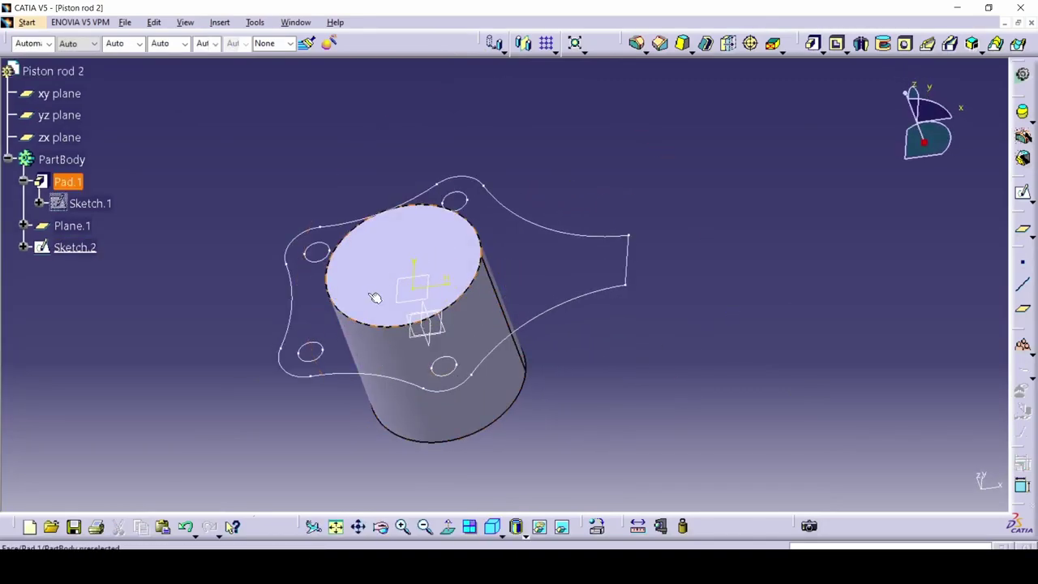
scroll(375, 297, "down", 2)
key("alt+Tab")
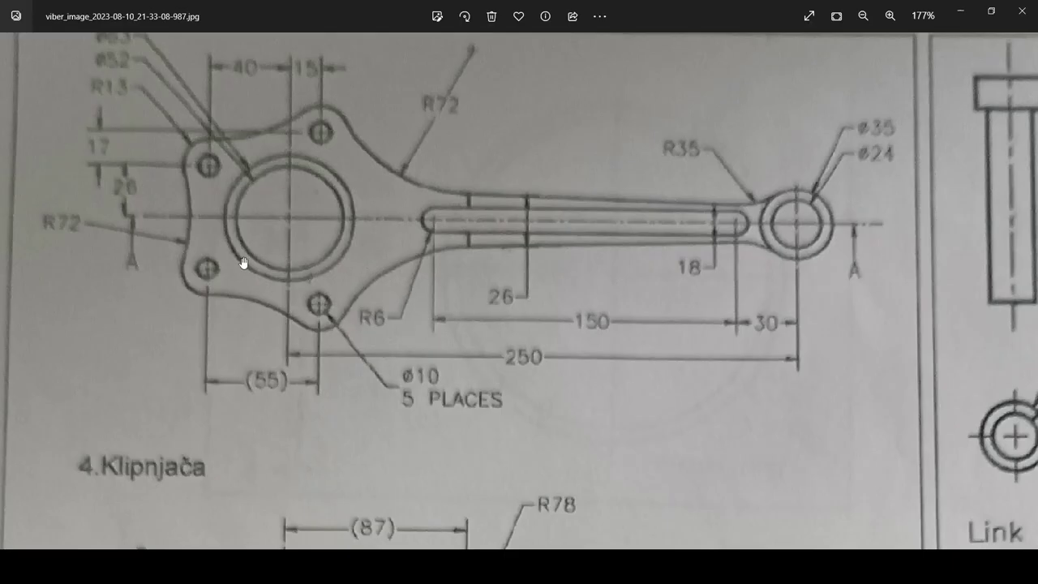
scroll(249, 334, "down", 3)
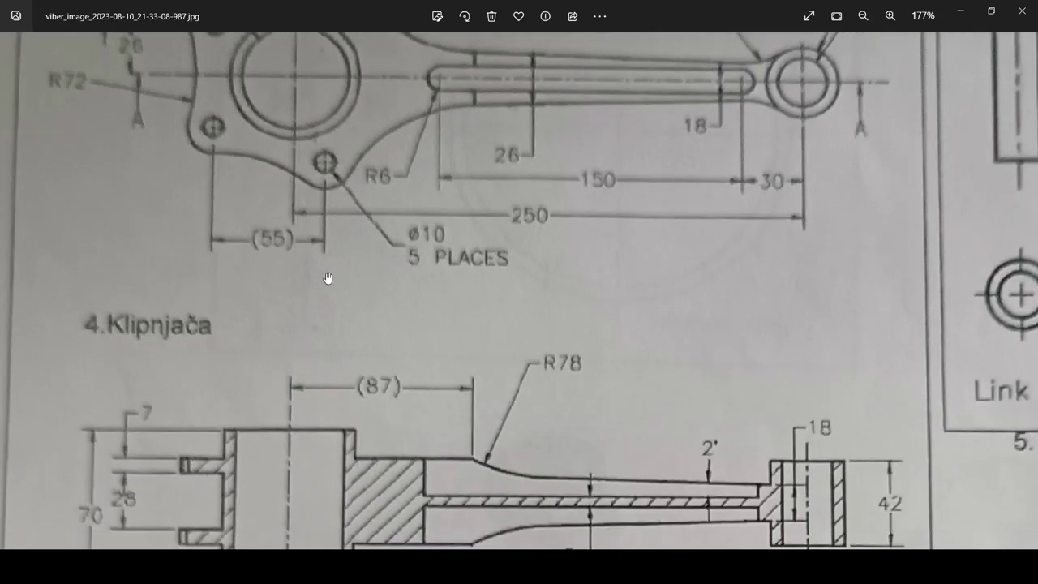
key("alt+Tab")
left_click(88, 203)
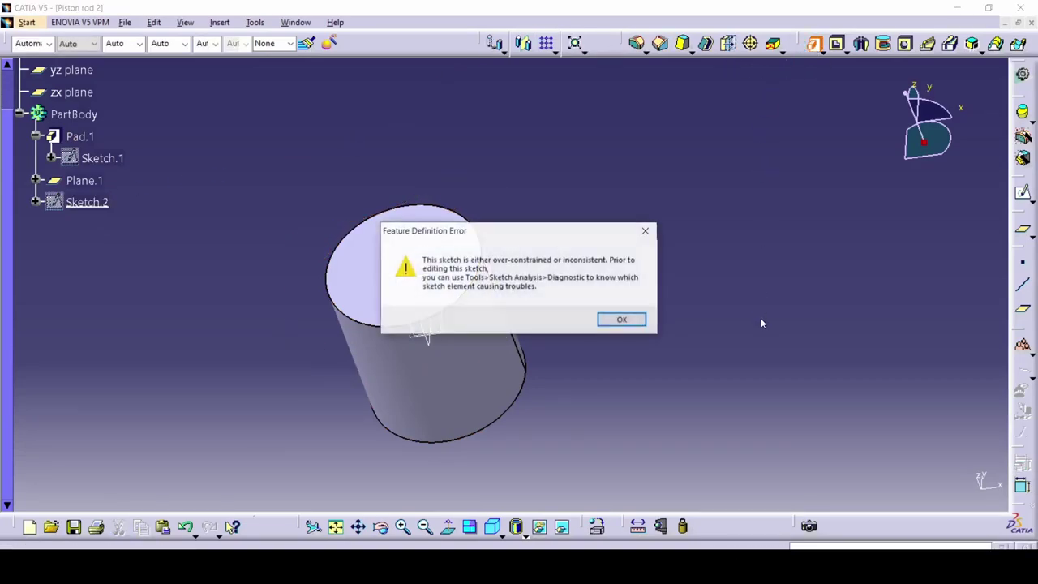
left_click(622, 320)
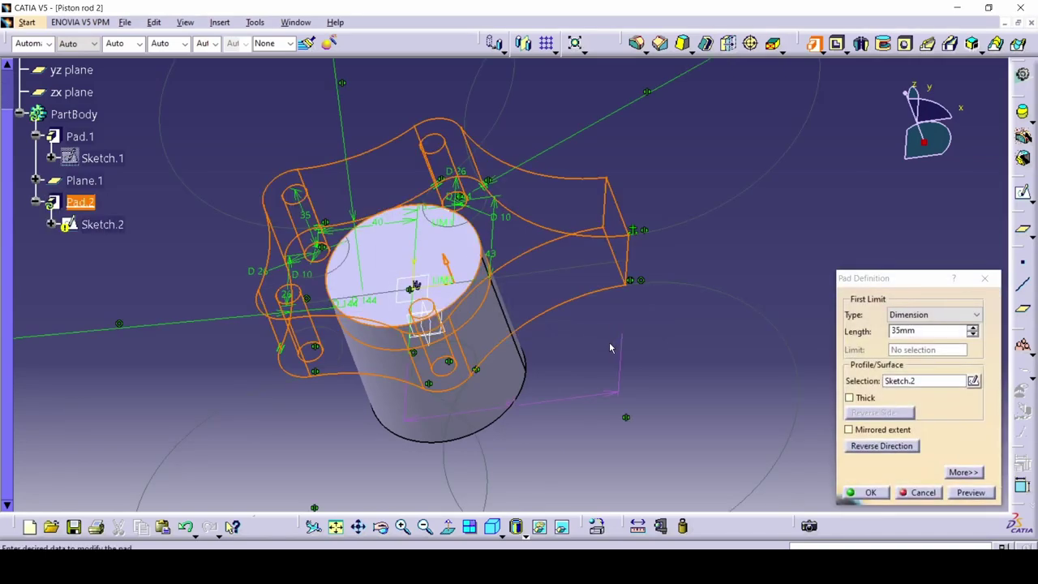
left_click(446, 262)
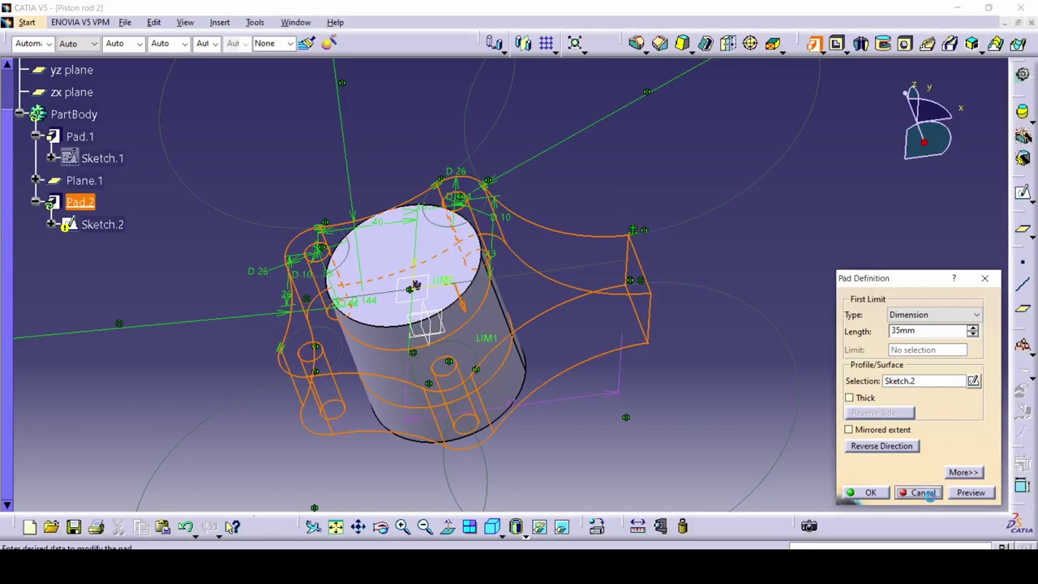
left_click(923, 492)
Step: Reopen the flange sketch, delete the 87 mm dimension between the origin and the short vertical line, and exit the sketch
double_click(535, 324)
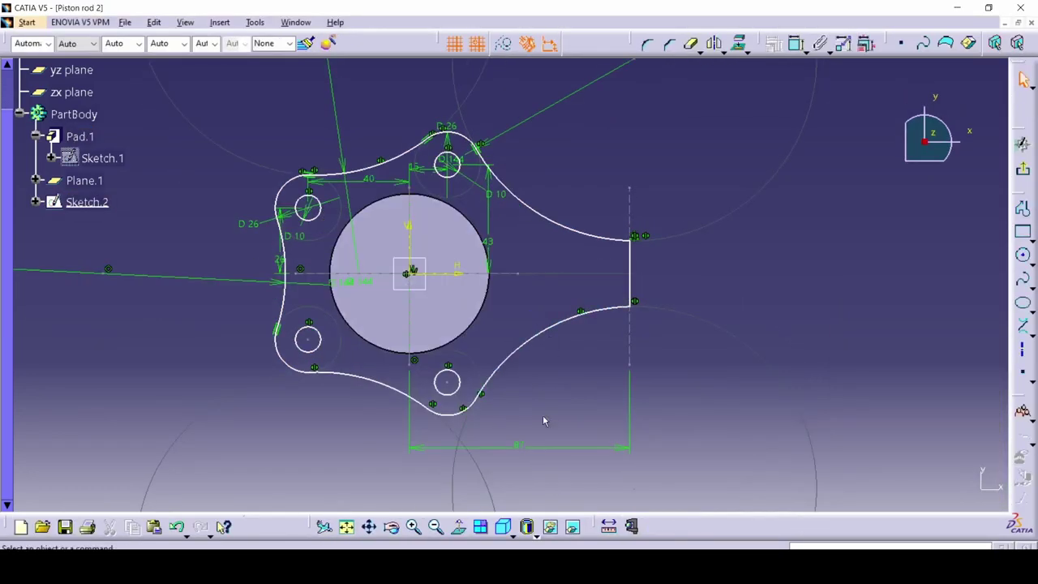
left_click(527, 447)
key("Delete")
left_click(1020, 168)
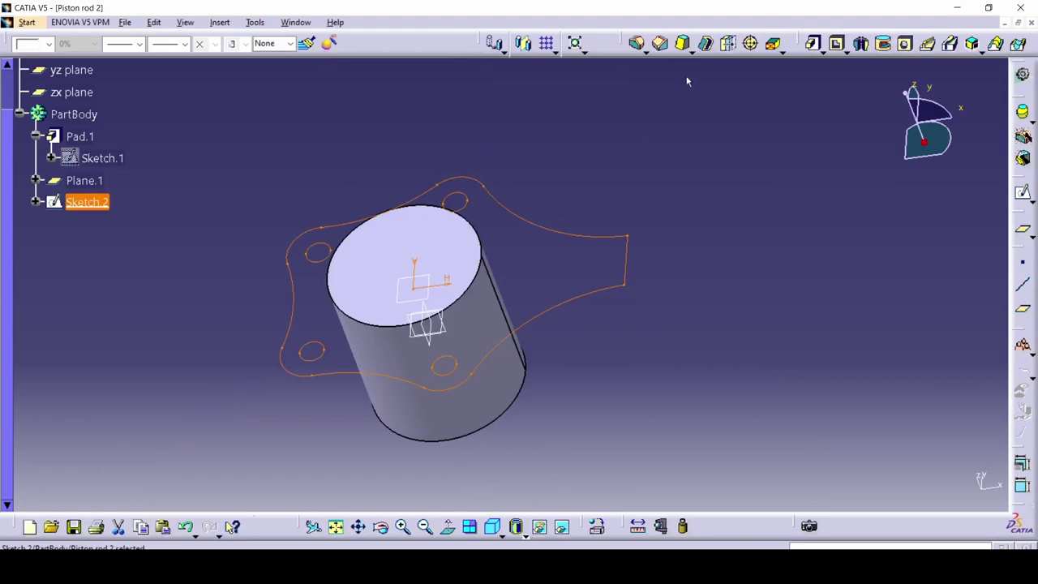
Step: Pad the flange sketch 7 mm downward around the cylinder
left_click(807, 44)
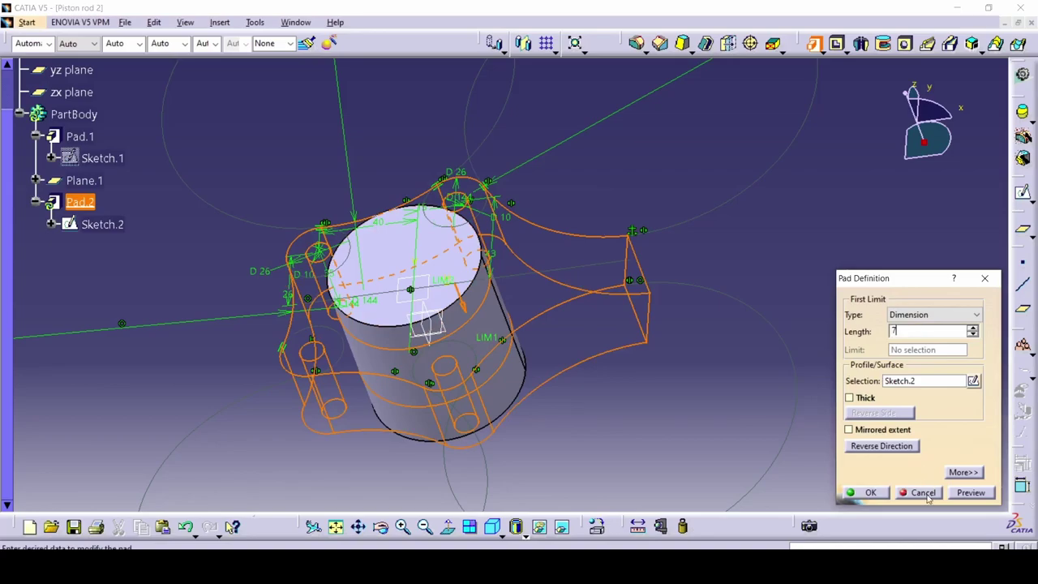
type("7")
left_click(970, 494)
left_click(866, 493)
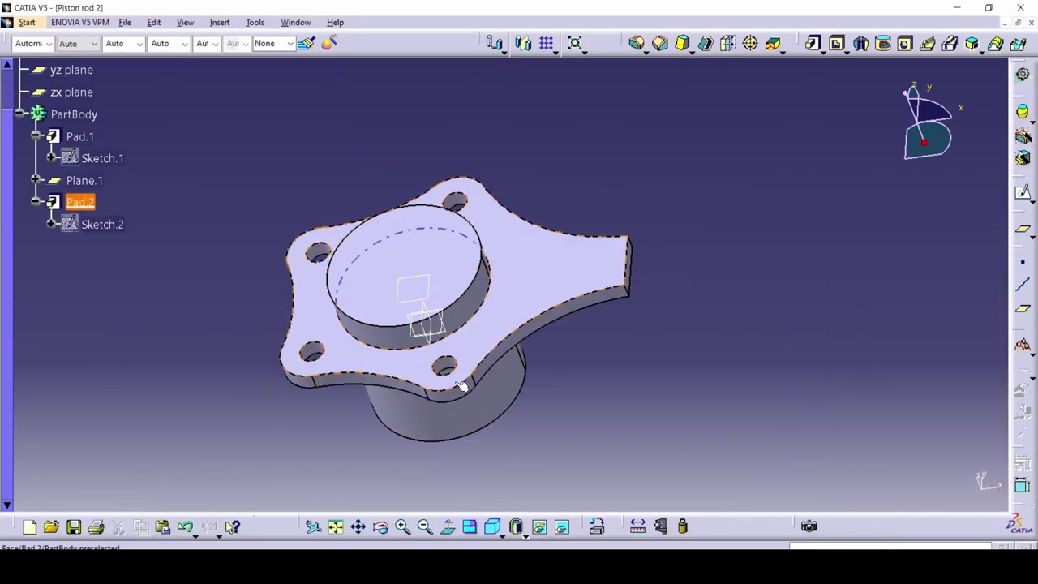
Step: Mirror the flange pad about the xy plane to form the lower flange
key("alt+Tab")
key("alt+Tab")
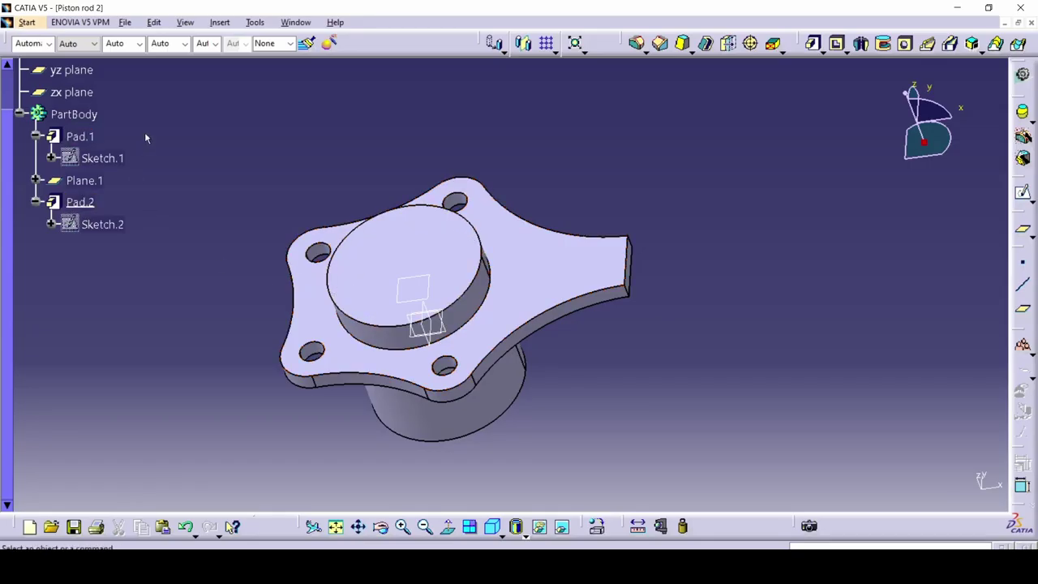
left_click(80, 203)
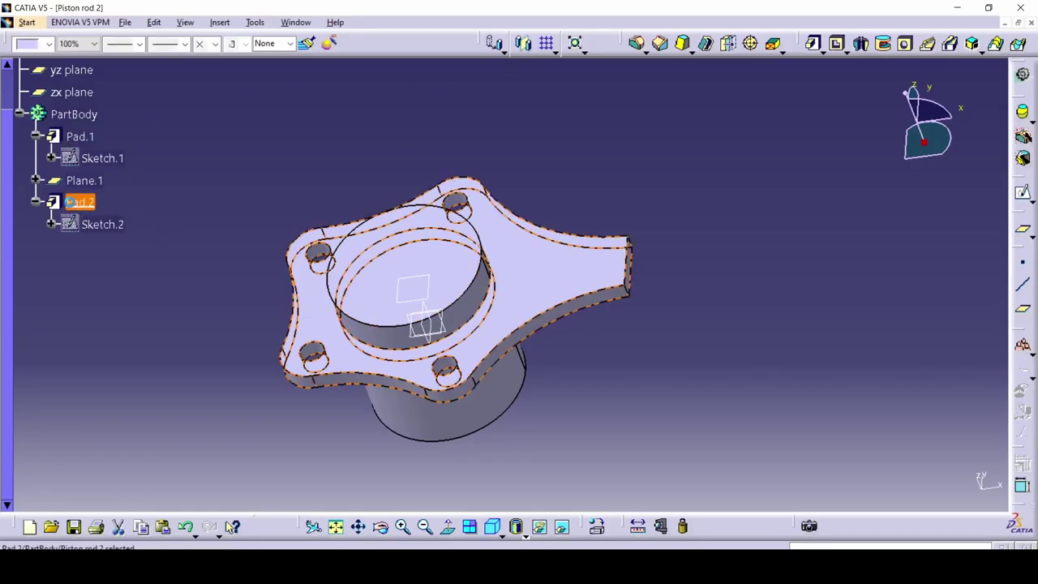
left_click(525, 45)
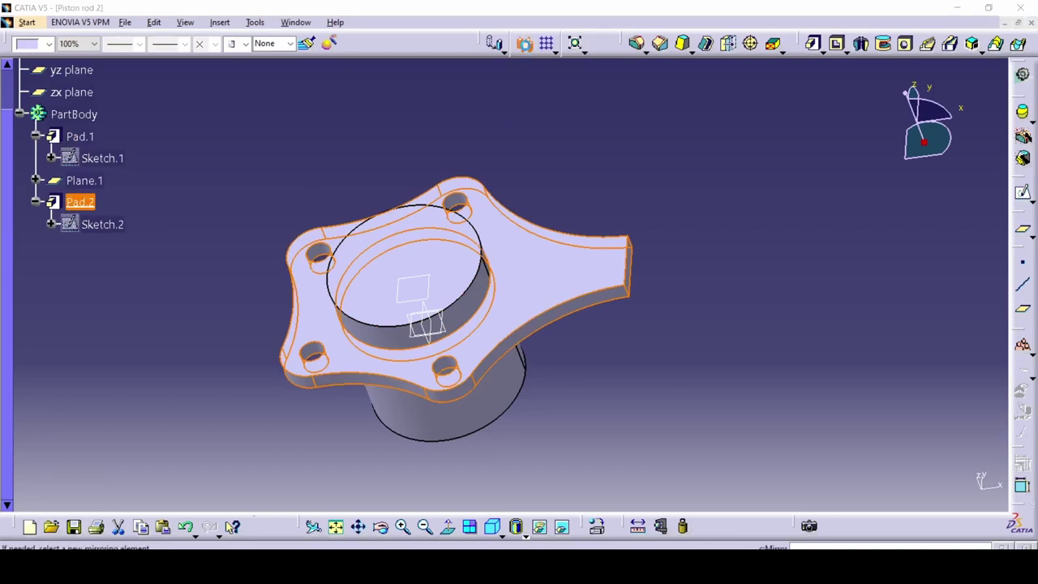
middle_click_drag(400, 411, 446, 318)
left_click(433, 316)
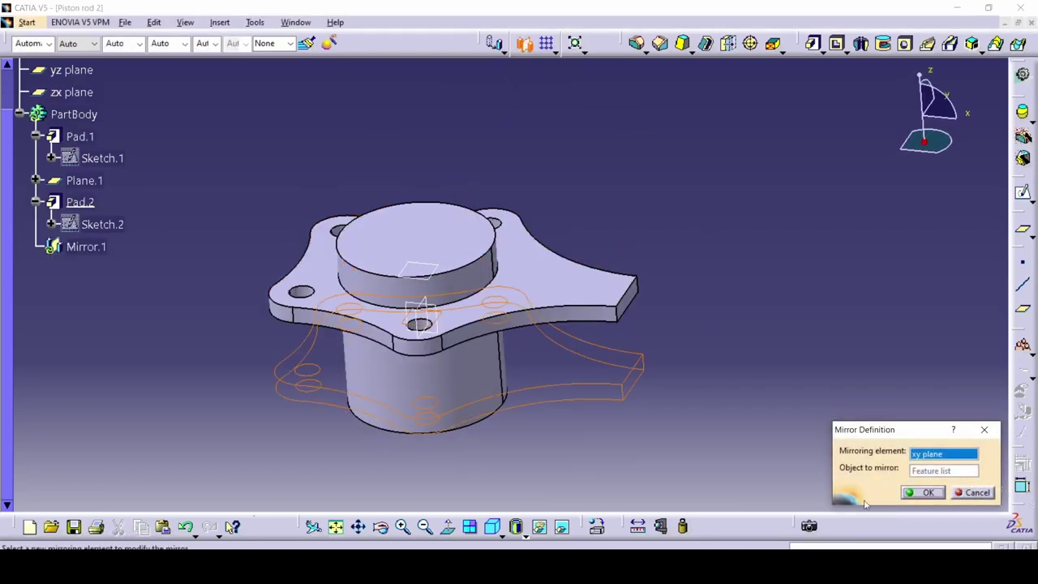
left_click(930, 495)
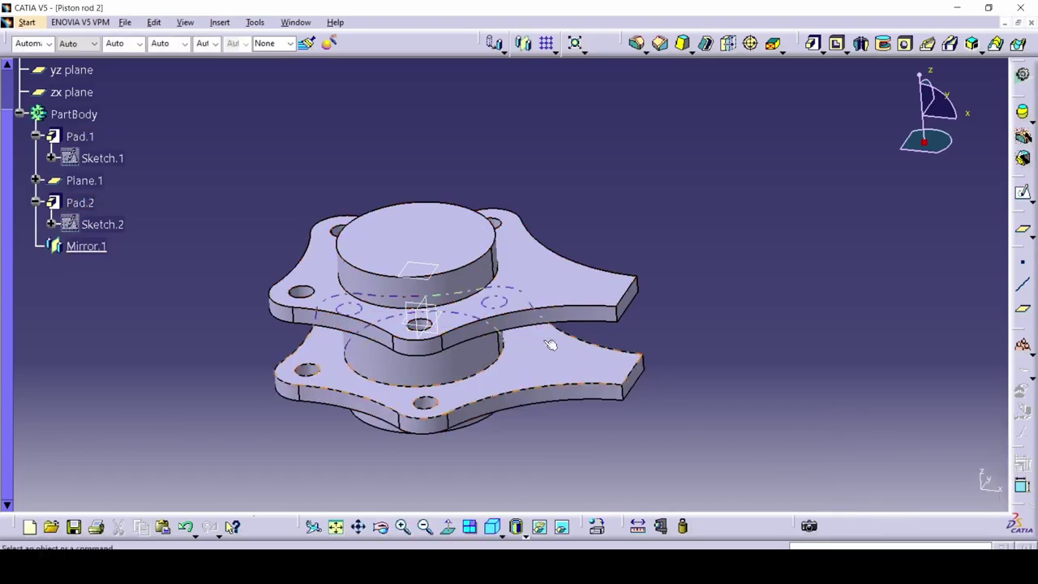
Step: Check the top view in the drawing image and start a new sketch on the upper flange's top face
key("alt+Tab")
scroll(352, 417, "down", 3)
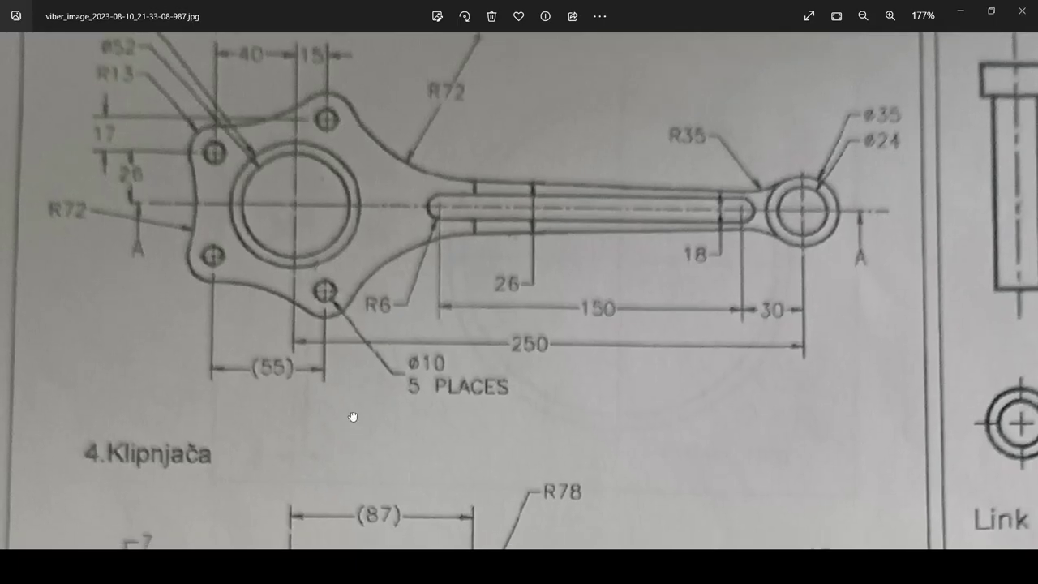
scroll(404, 239, "up", 3)
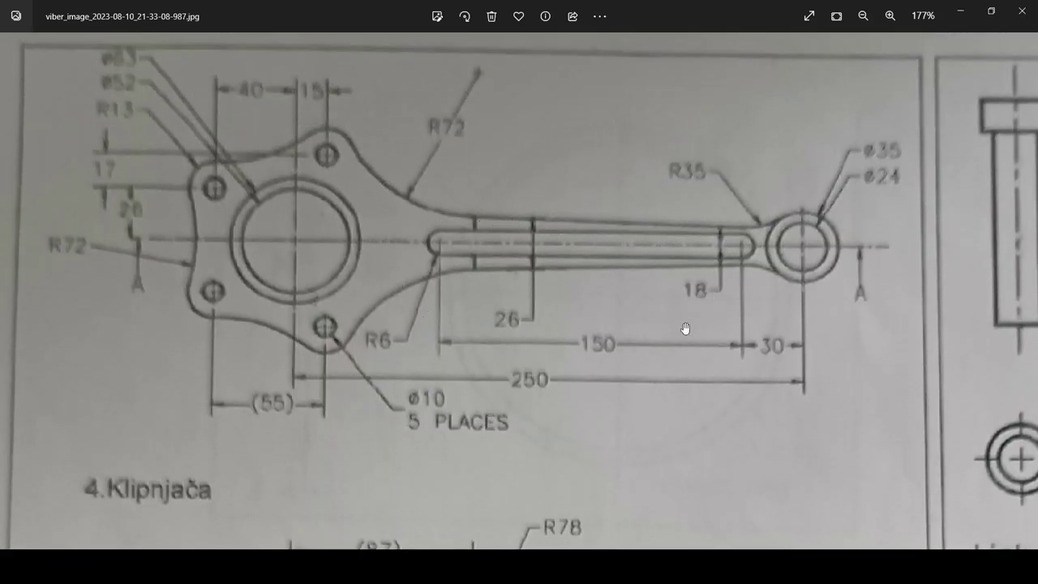
key("alt+Tab")
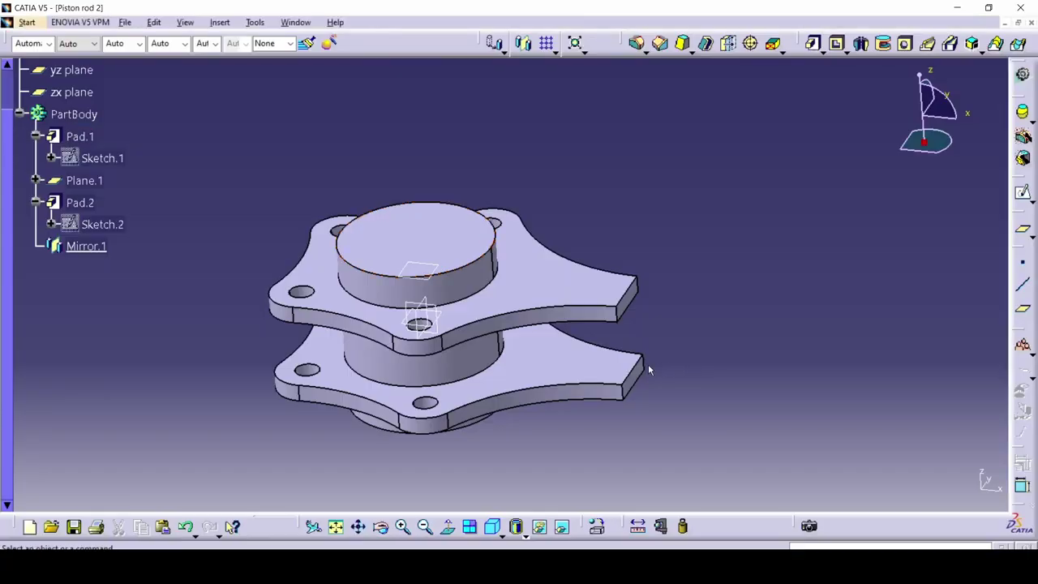
left_click(559, 285)
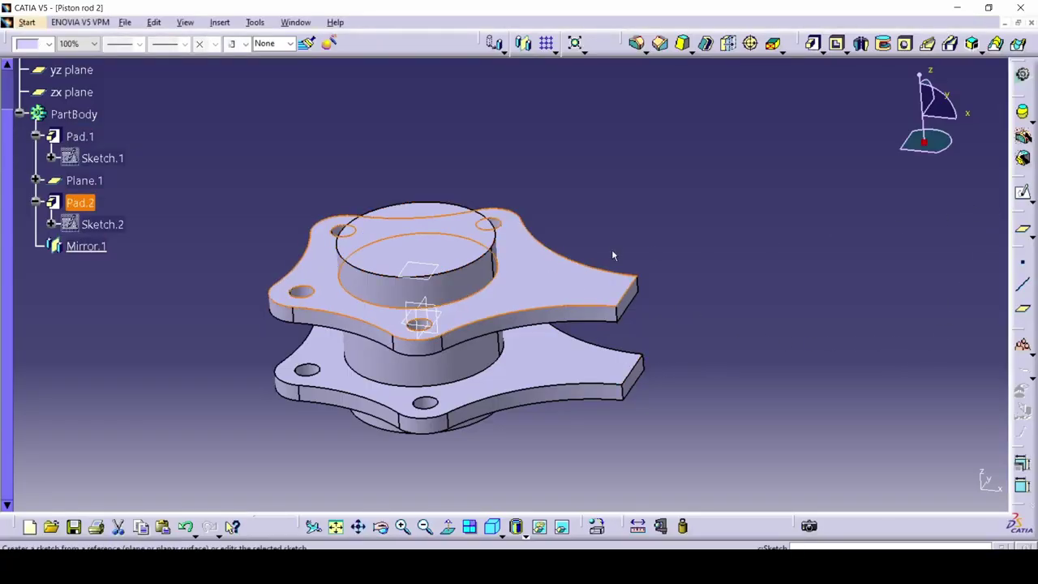
left_click(1023, 193)
Step: Examine the shank and small-end dimensions in the top and section views of the drawing image
key("alt+Tab")
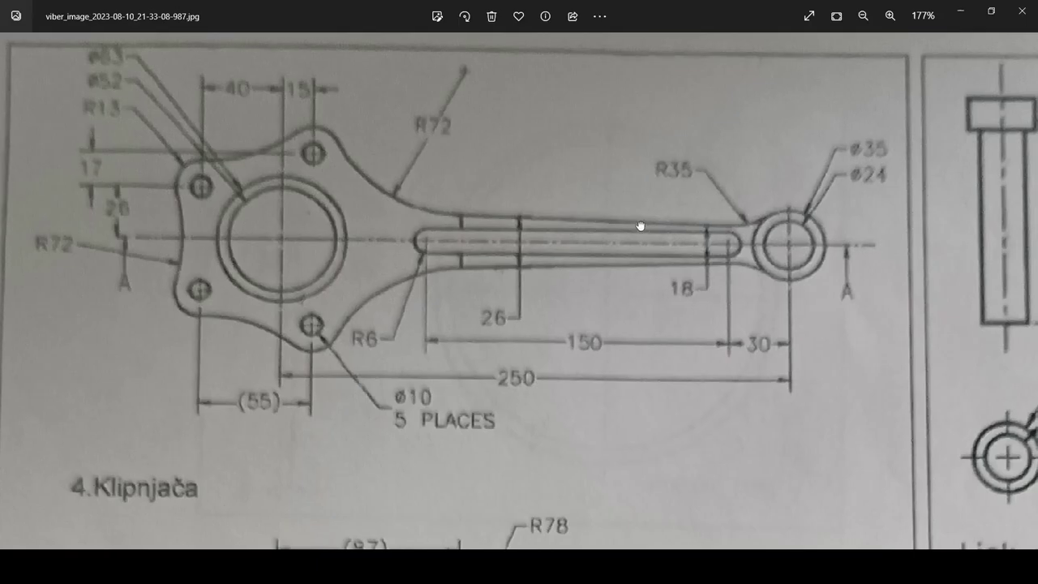
left_click_drag(640, 225, 636, 273)
scroll(556, 215, "down", 3)
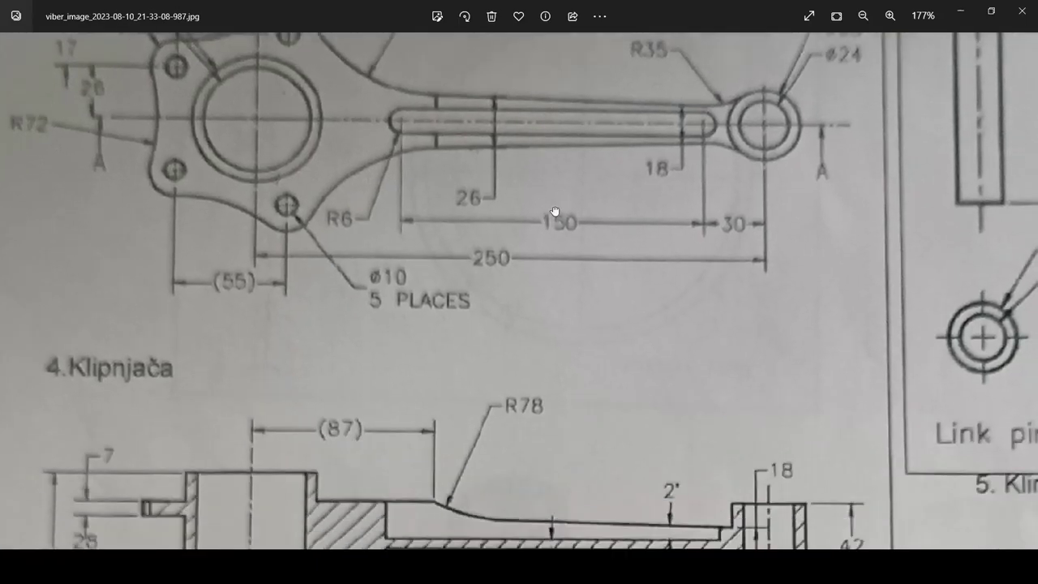
scroll(617, 285, "up", 3)
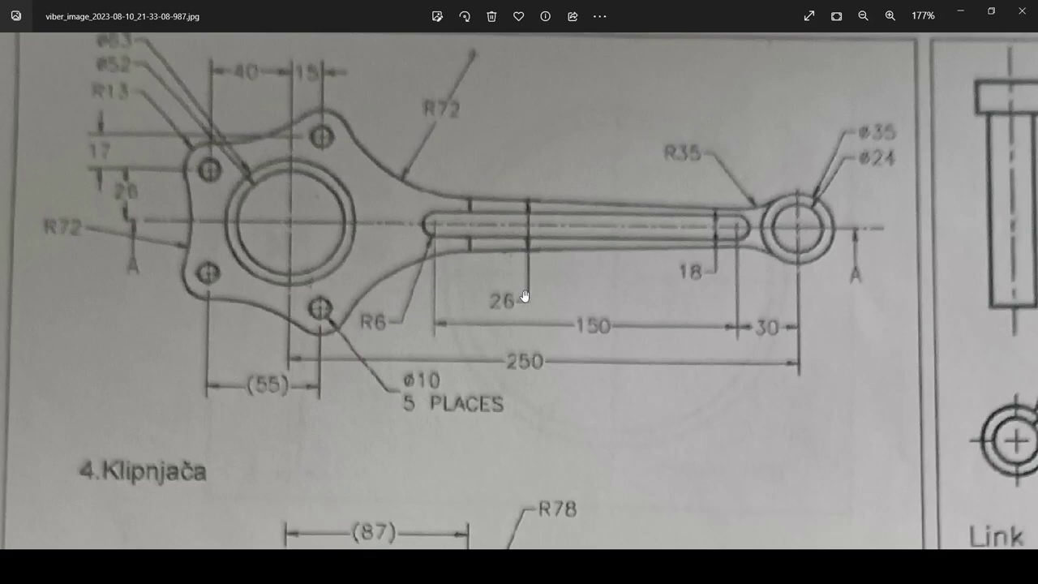
key("alt+Tab")
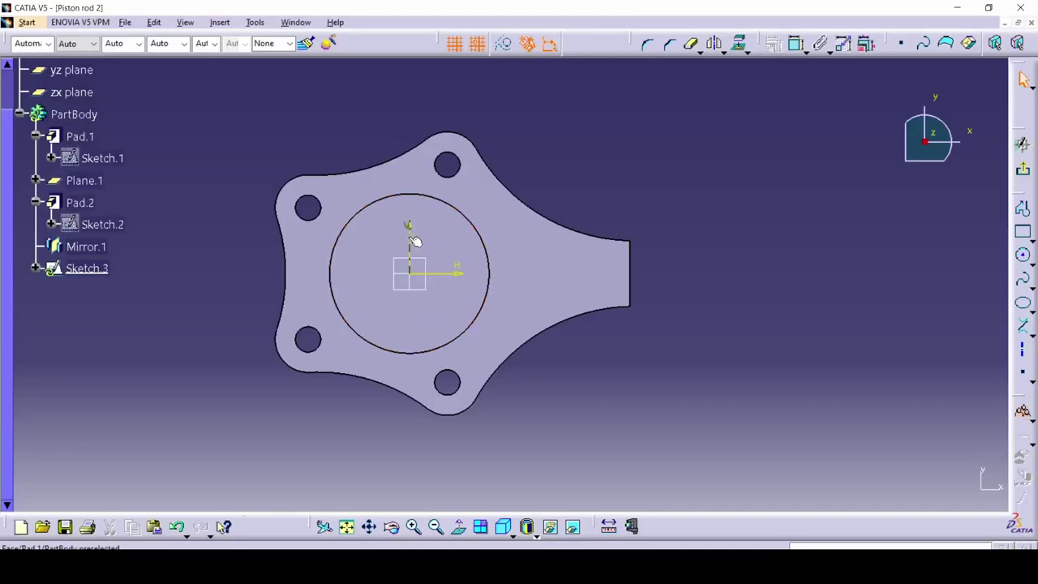
key("alt+Tab")
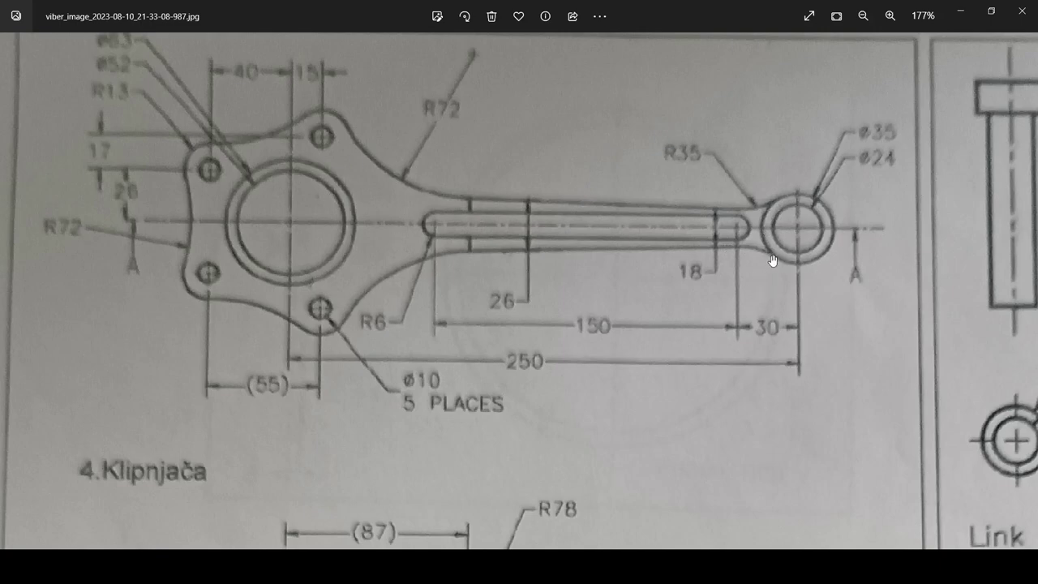
Step: Sketch the small-end circle, about 33 mm in diameter, centred on the horizontal axis 250 mm from the origin
key("alt+Tab")
middle_click_drag(827, 311, 617, 307)
left_click(1022, 254)
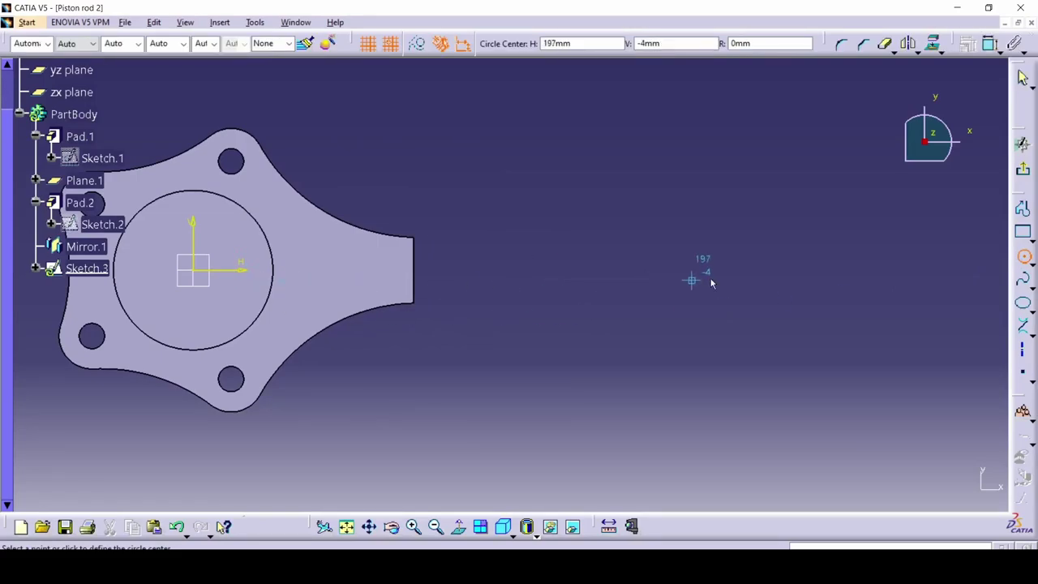
key("alt+Tab")
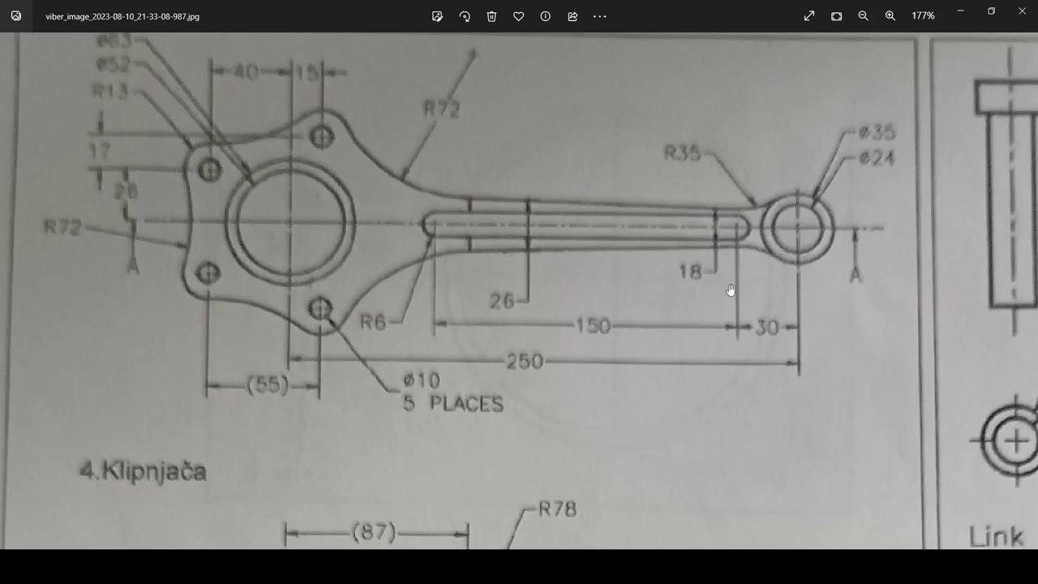
key("alt+Tab")
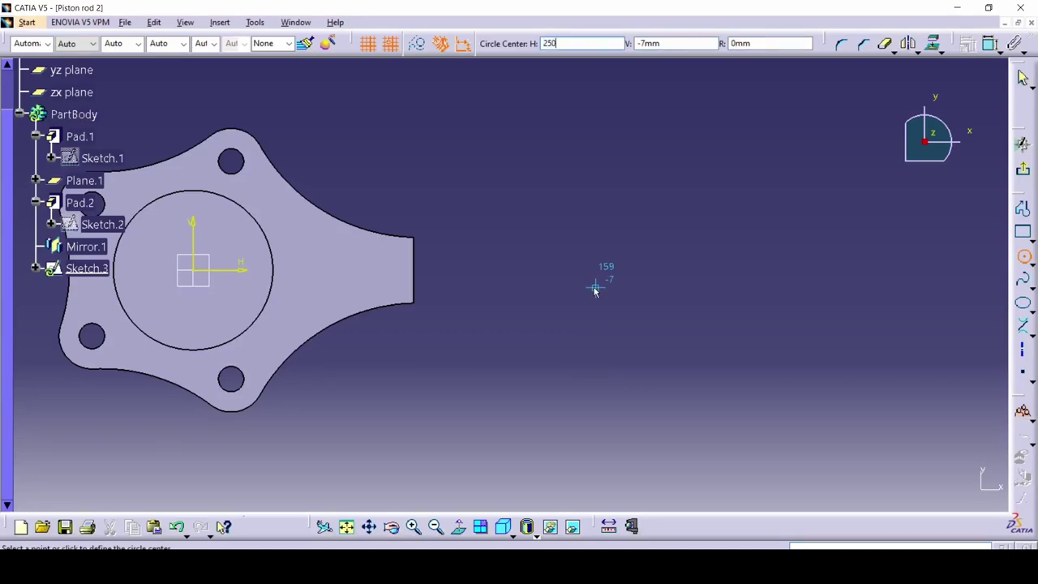
key("Tab")
key("Tab")
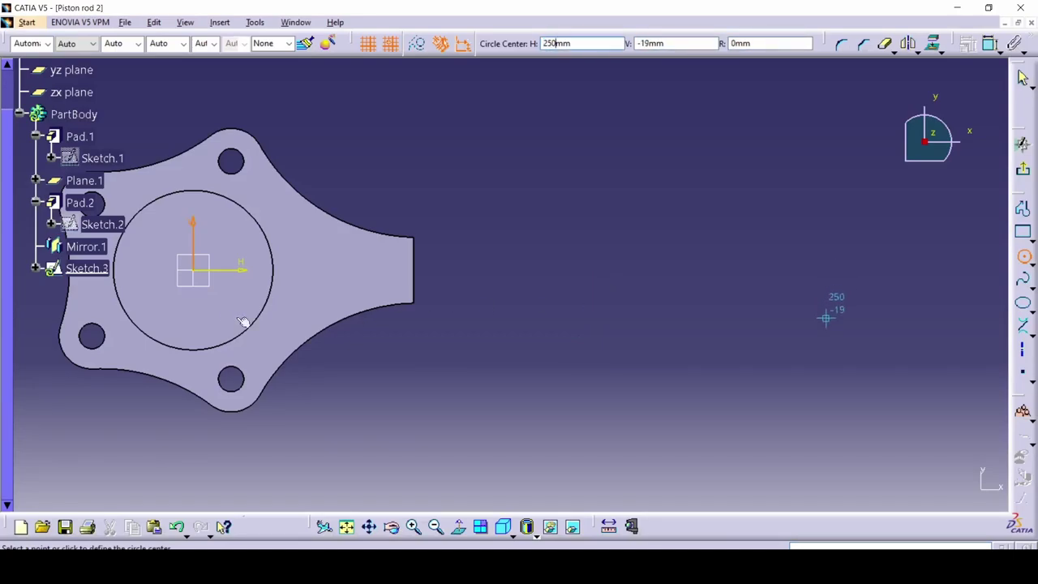
left_click(845, 274)
left_click(853, 295)
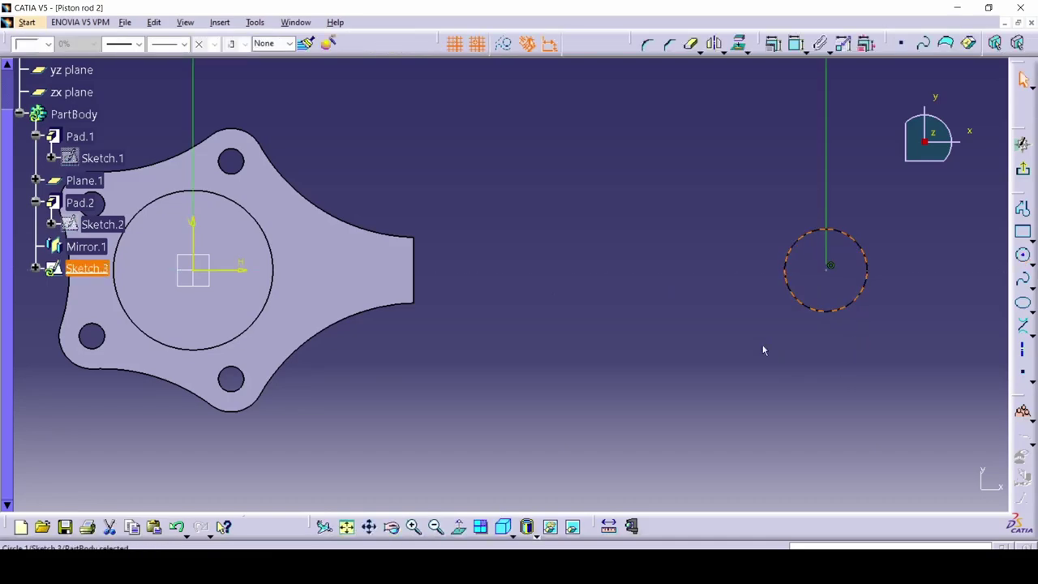
left_click(832, 266)
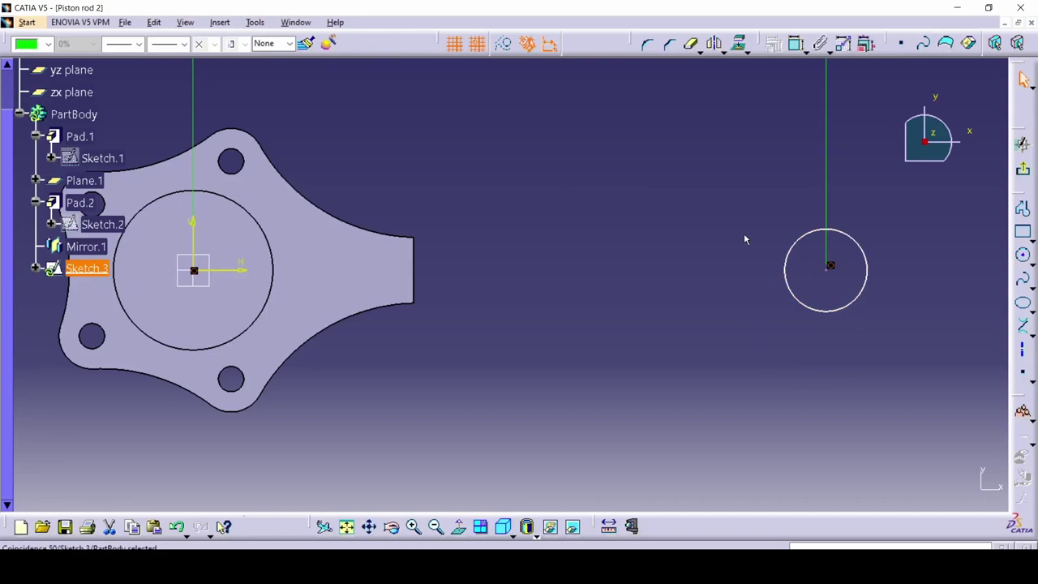
Step: Dimension the small-end circle's diameter and set it to 35 mm as in the drawing image
left_click(794, 247)
left_click(752, 212)
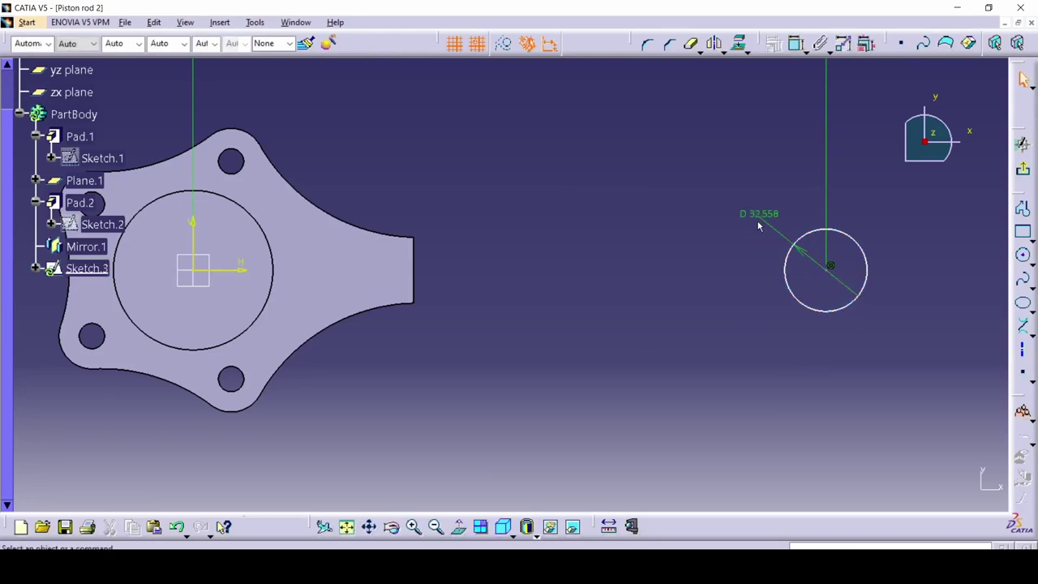
key("alt+Tab")
key("alt+Tab")
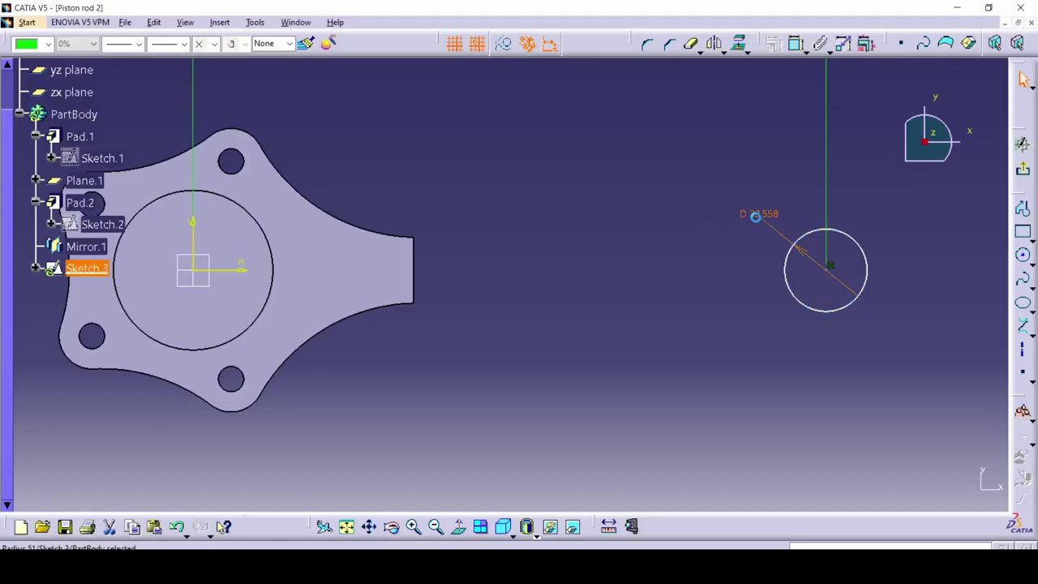
double_click(746, 214)
type("35mm")
key("Return")
left_click(699, 290)
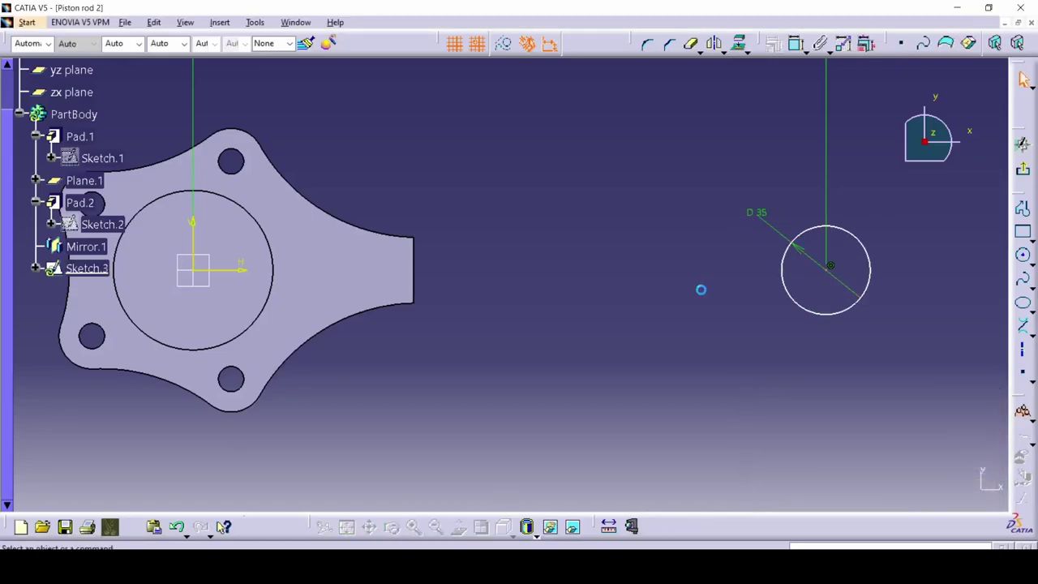
Step: Examine the shank dimensions near the flange in the top and section views of the drawing image
key("alt+Tab")
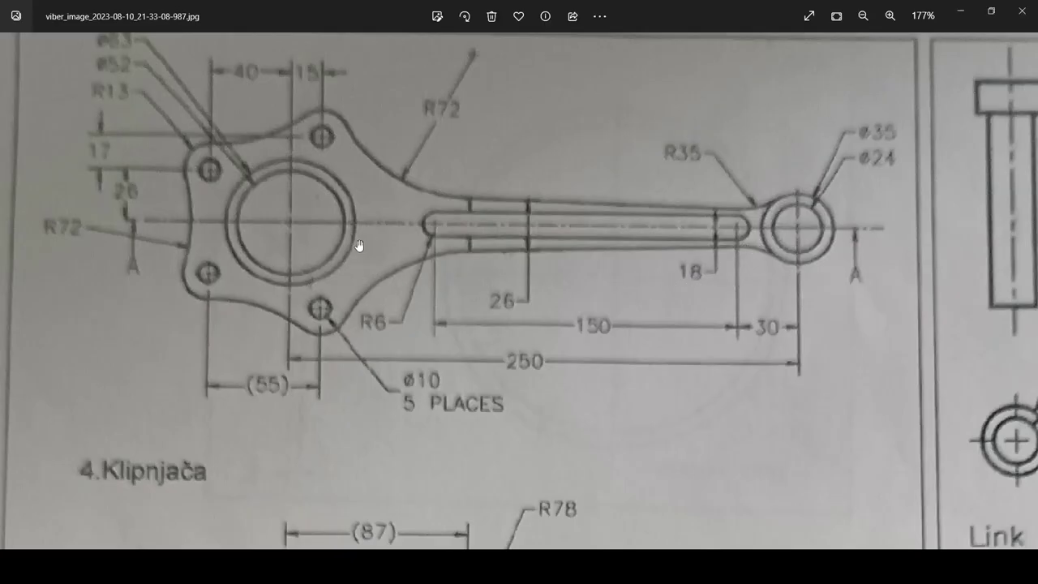
key("alt+Tab")
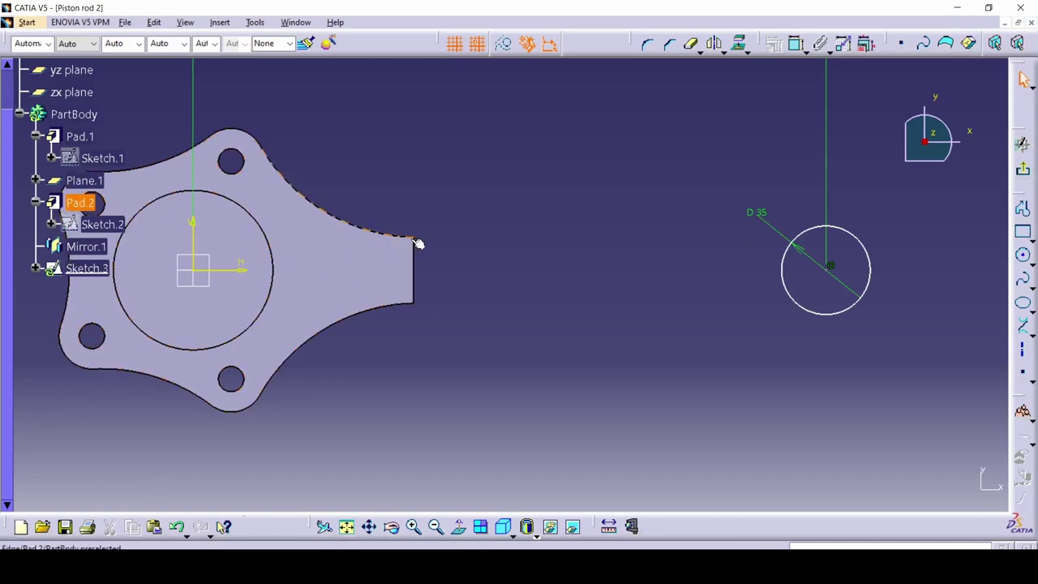
key("alt+Tab")
mouse_move(381, 457)
left_mouse_down()
mouse_move(392, 276)
mouse_move(422, 448)
left_mouse_up()
left_click_drag(411, 503, 400, 410)
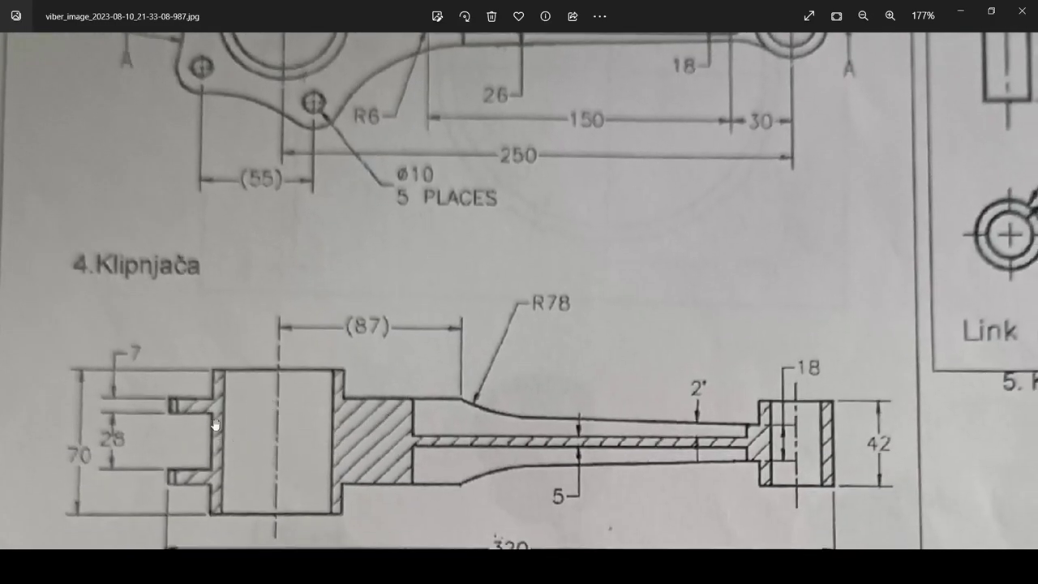
left_click_drag(385, 388, 451, 491)
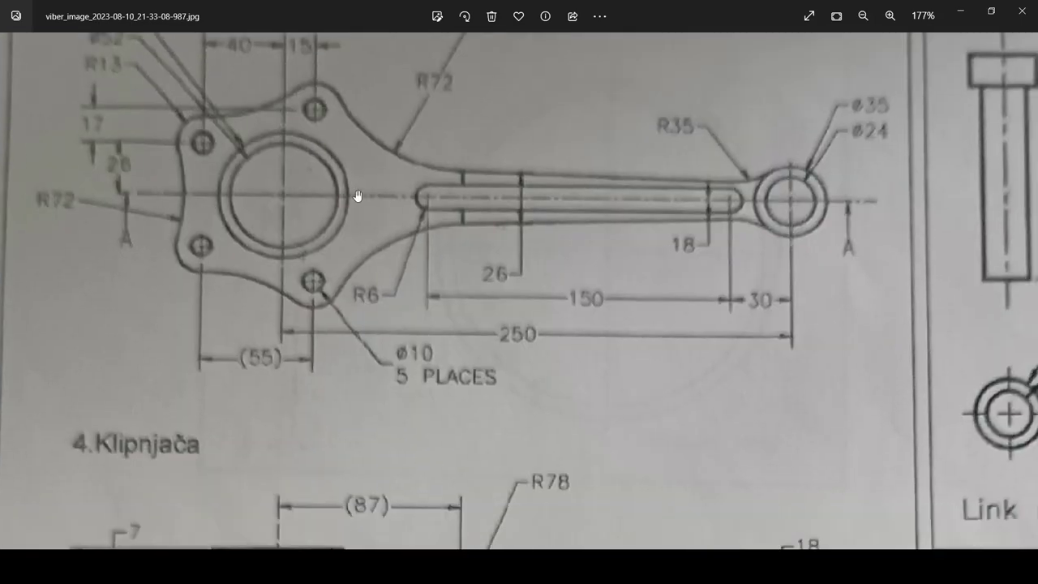
key("alt+Tab")
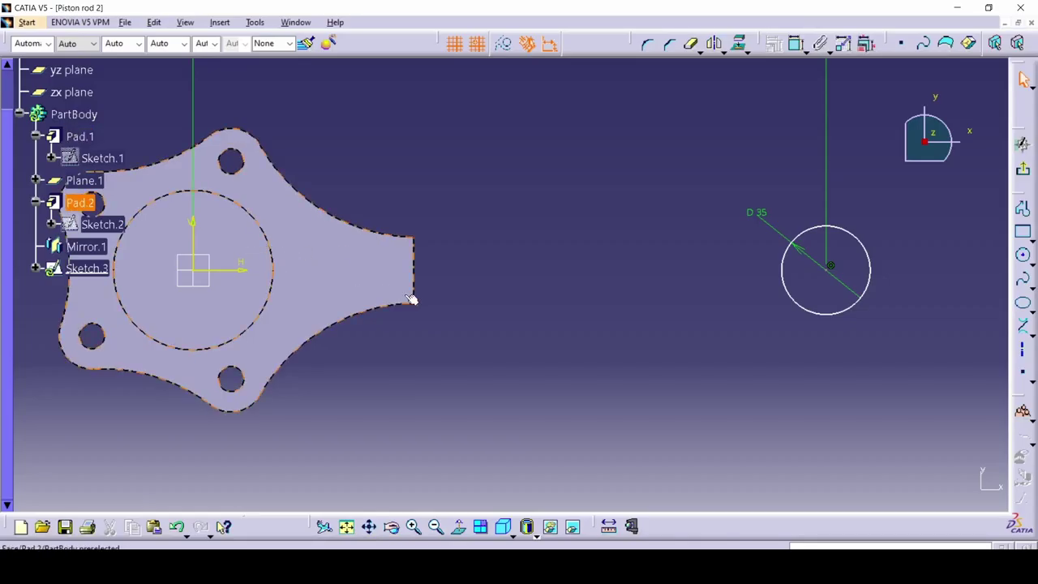
Step: Sketch a vertical line about 30 mm long just beyond the flange's straight shank-side edge, about 99 mm from the vertical axis
key("r")
key("p")
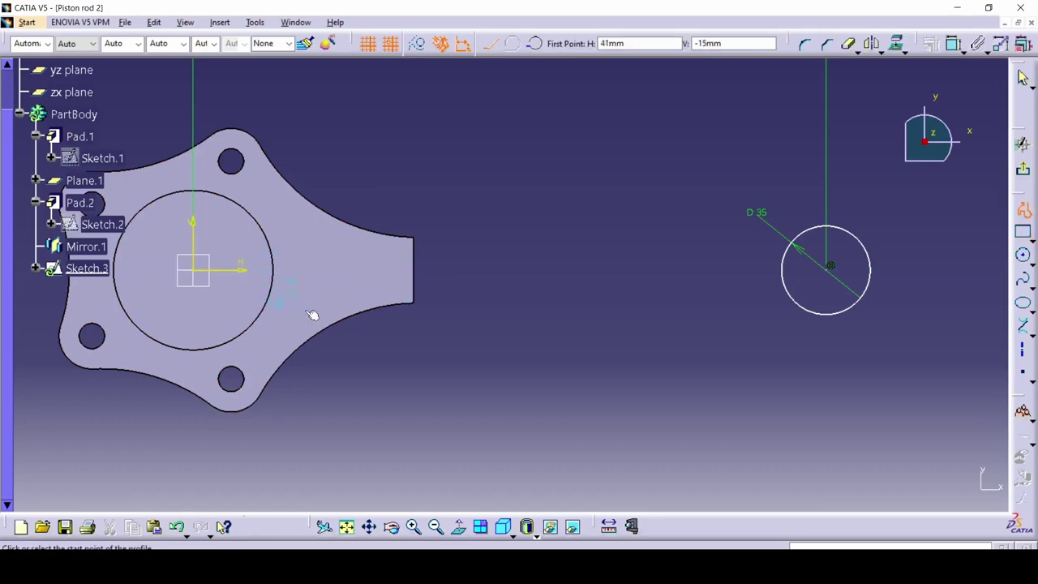
left_click(444, 292)
left_click(444, 217)
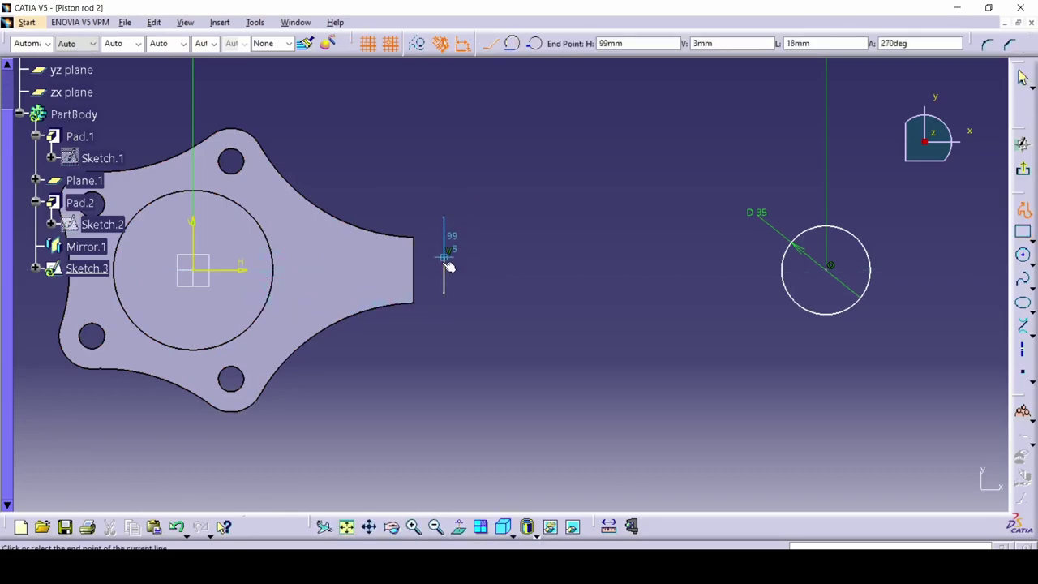
Step: Dimension the vertical line's length and set it to the shank width of 26 mm from the drawing image
key("c")
left_click(400, 271)
left_click(403, 270)
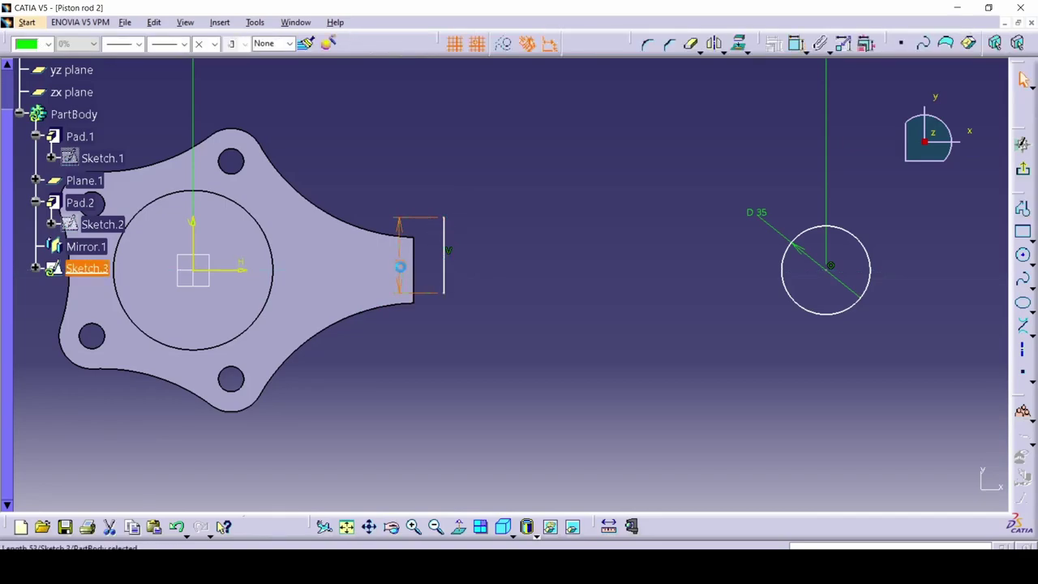
double_click(399, 262)
type("20")
key("Return")
double_click(400, 262)
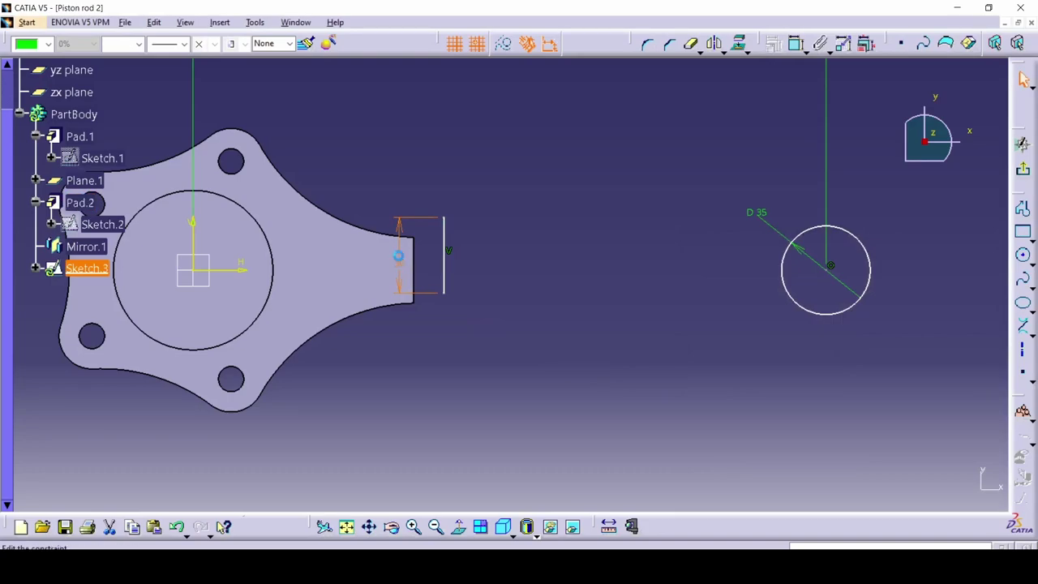
key("alt+Tab")
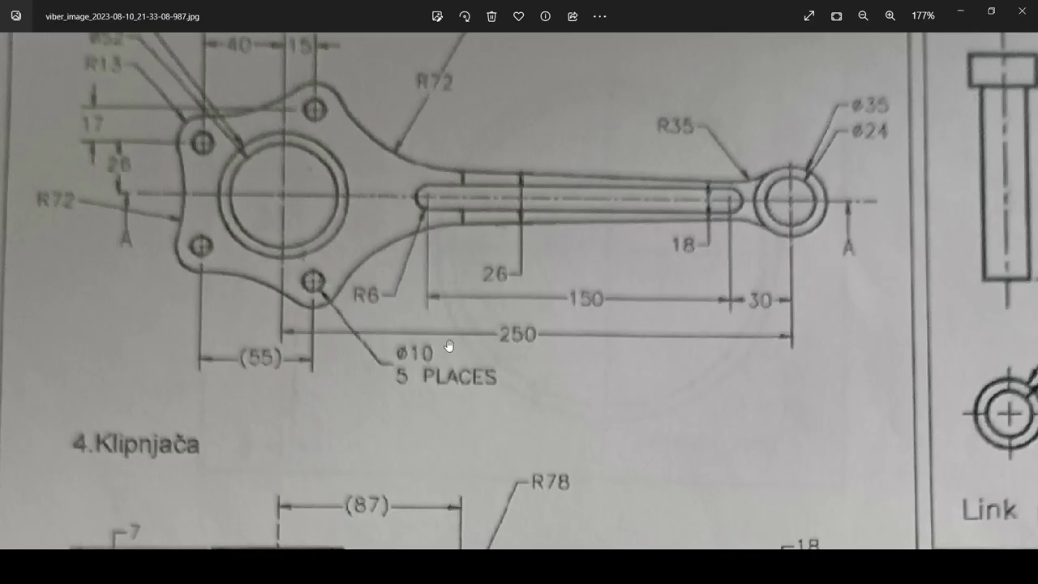
key("alt+Tab")
left_click_drag(818, 437, 706, 440)
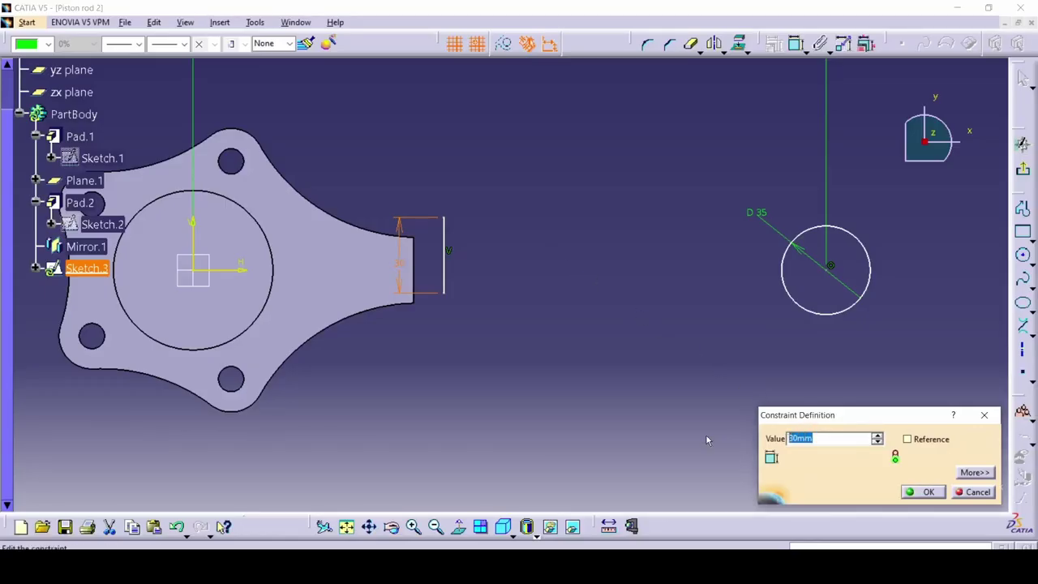
type("26")
key("Return")
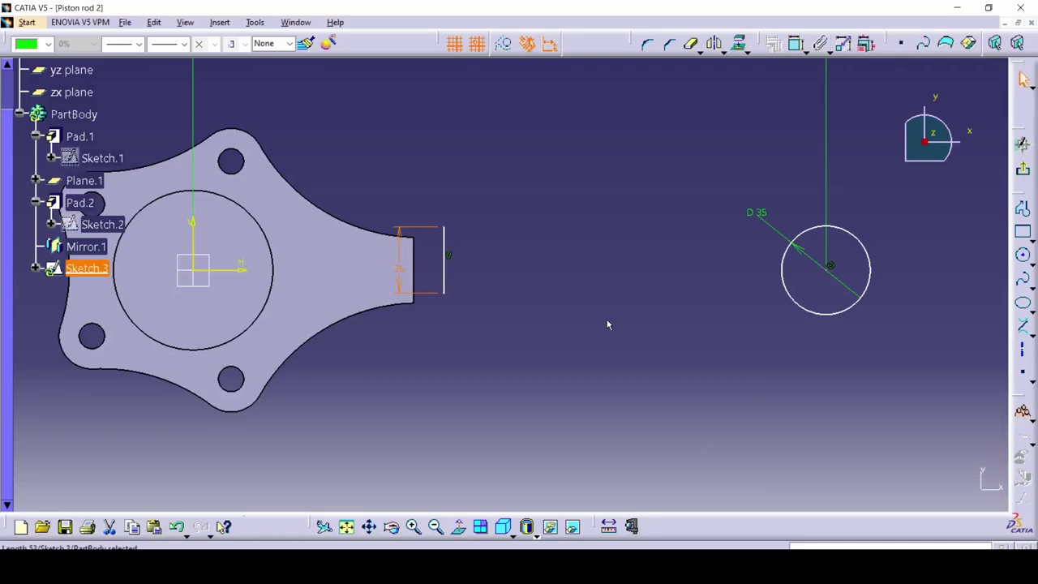
Step: Dimension the vertical line's distance from the sketch's vertical axis and set it to 20 mm
left_click(197, 240)
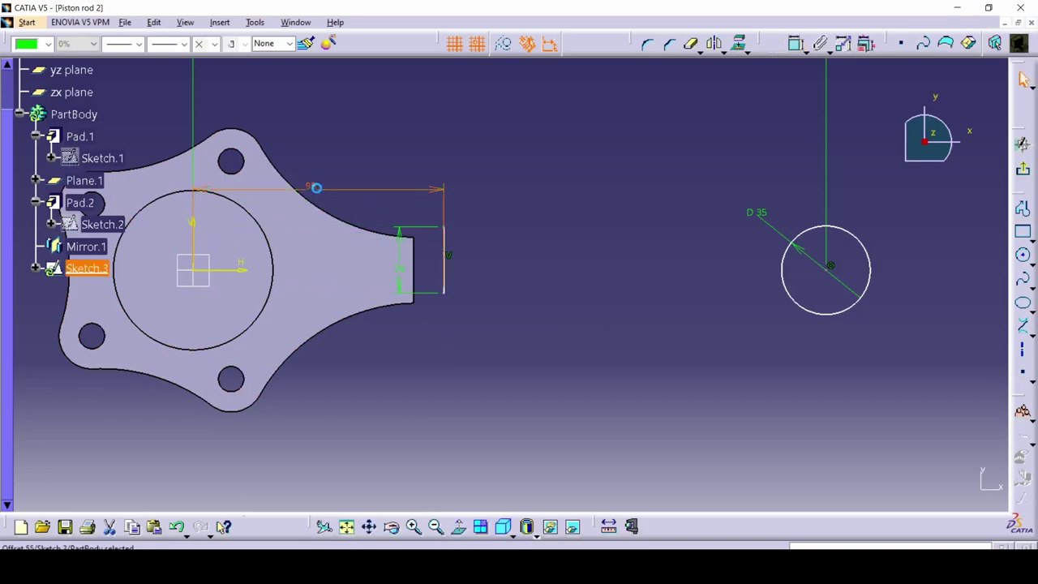
double_click(317, 194)
type("5")
key("Return")
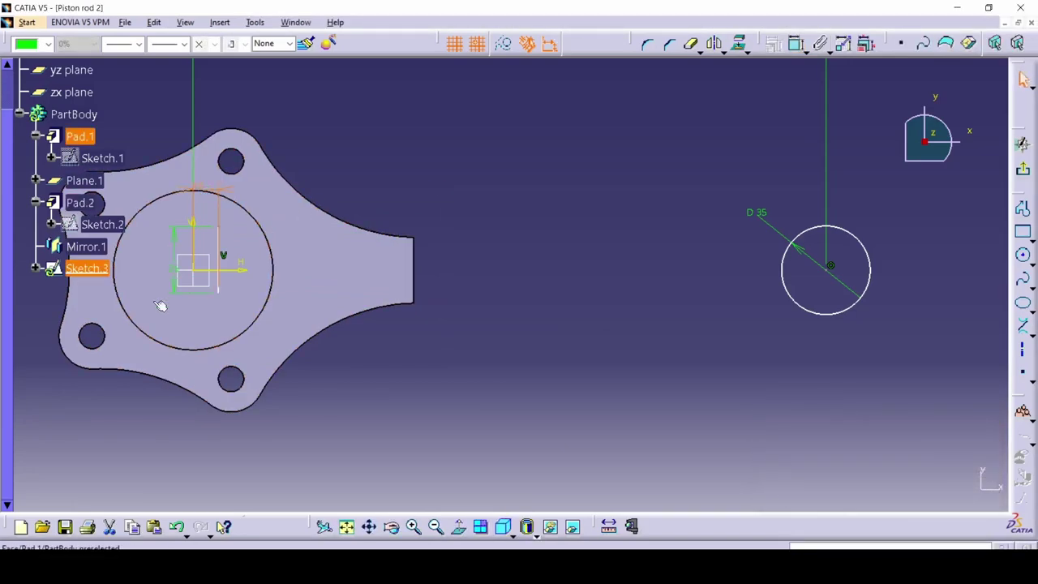
double_click(212, 191)
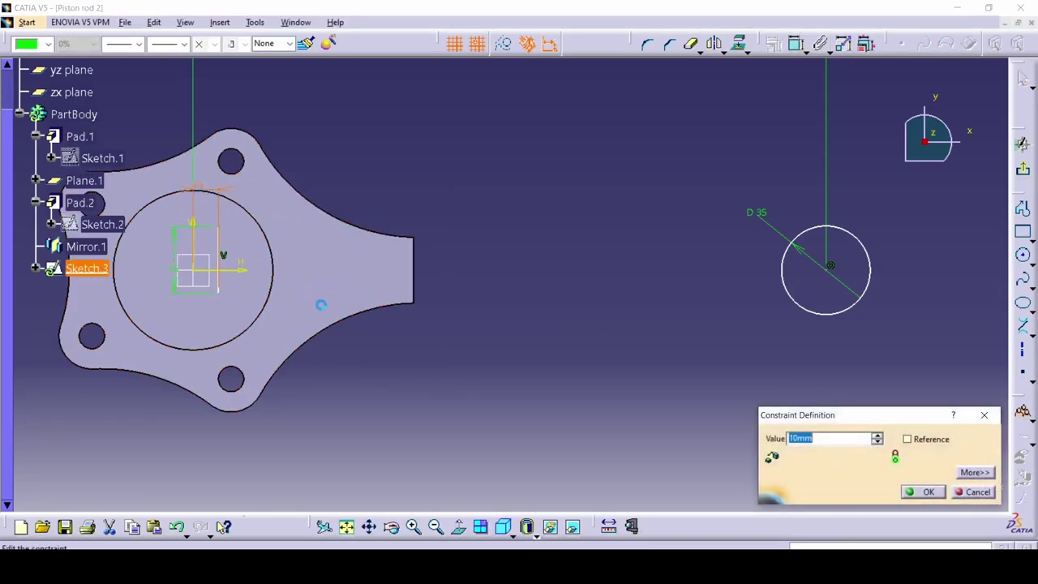
type("20")
key("Return")
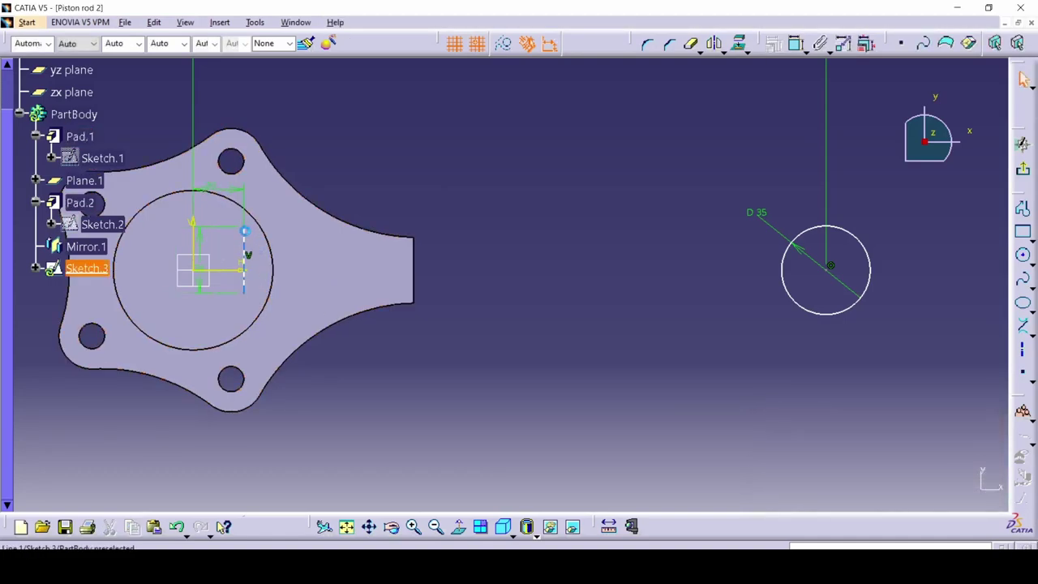
Step: Dimension the line's upper endpoint 13 mm above the horizontal axis and move that dimension to the far side of the cylinder
left_click(247, 233)
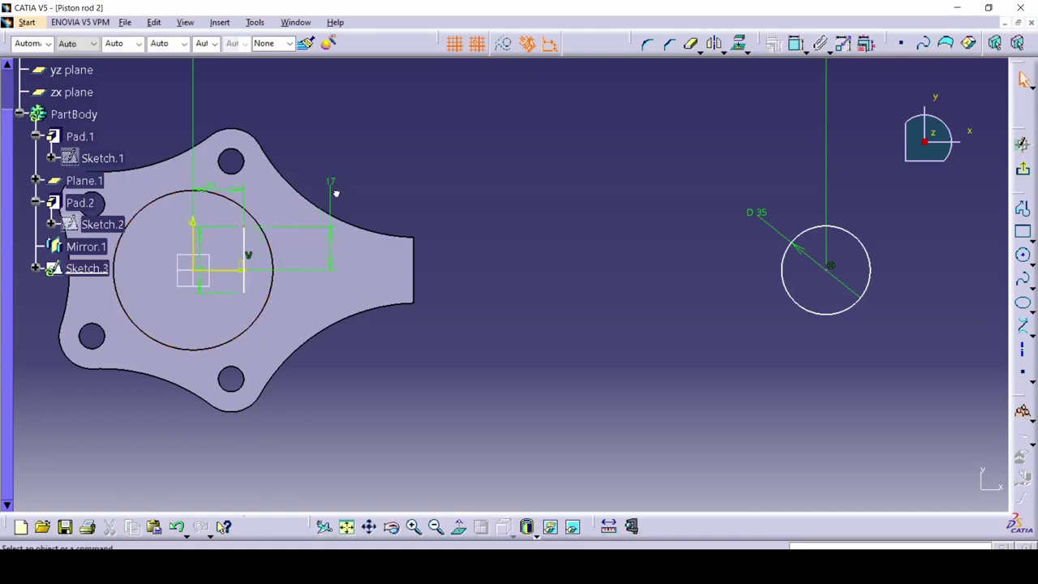
double_click(328, 245)
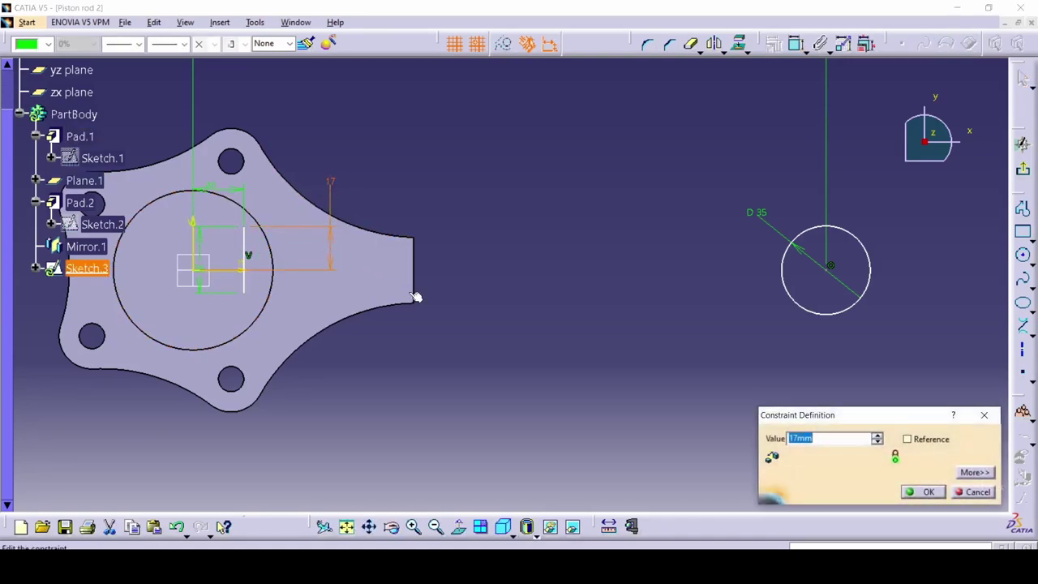
type("13")
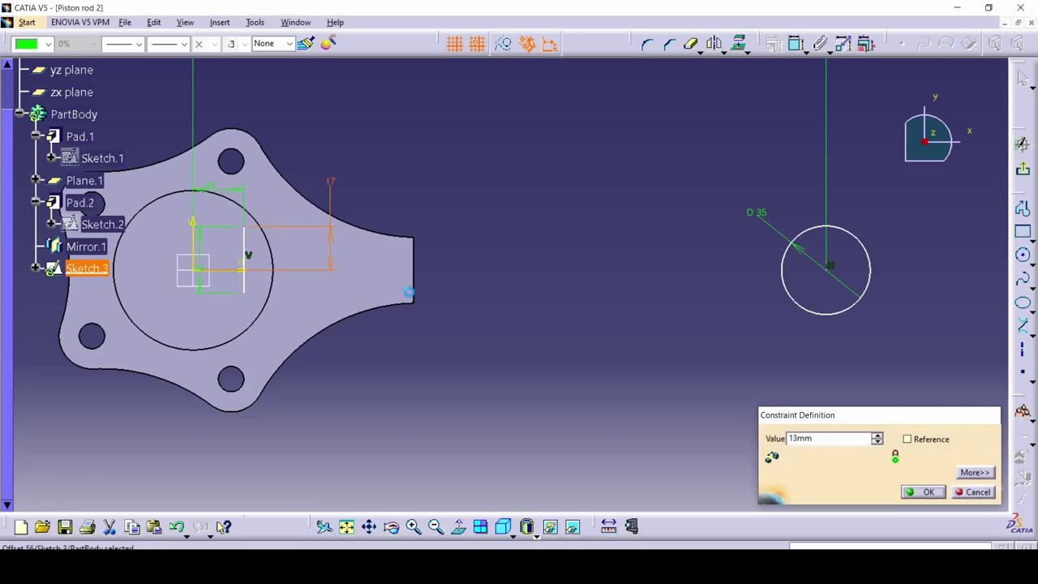
key("Return")
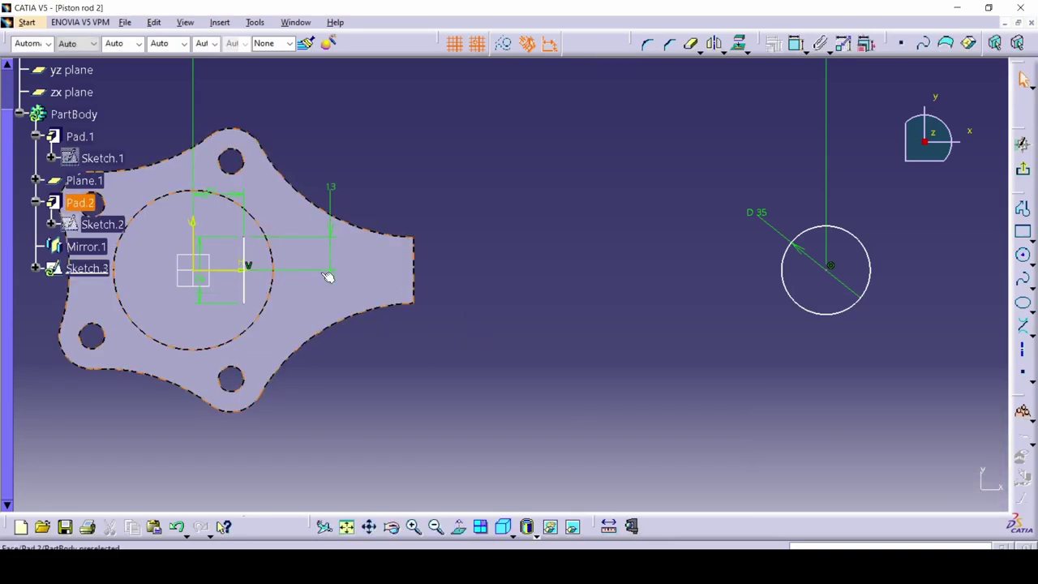
left_click(327, 257)
left_click_drag(331, 260, 160, 261)
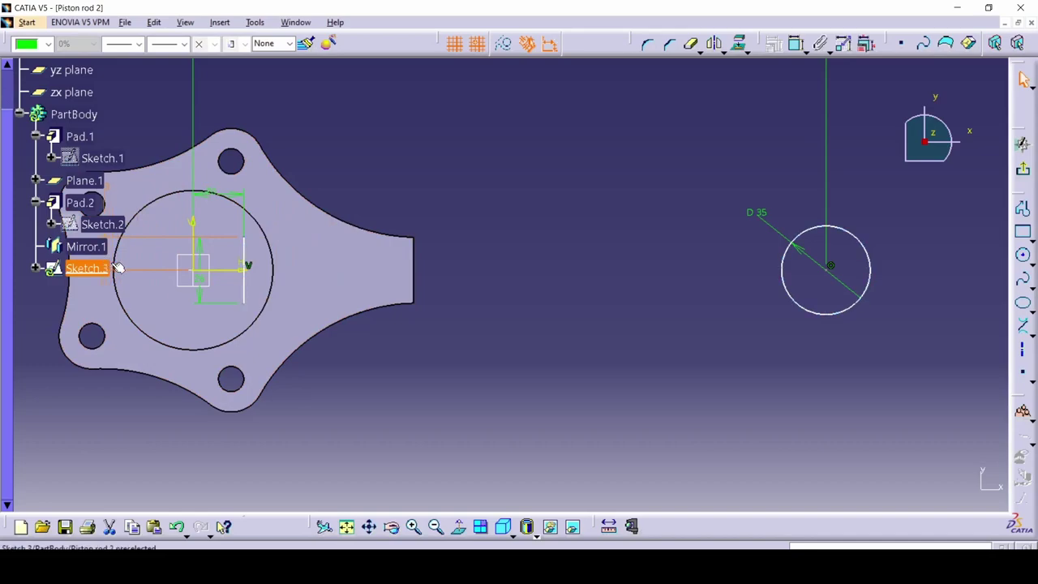
left_click(745, 314)
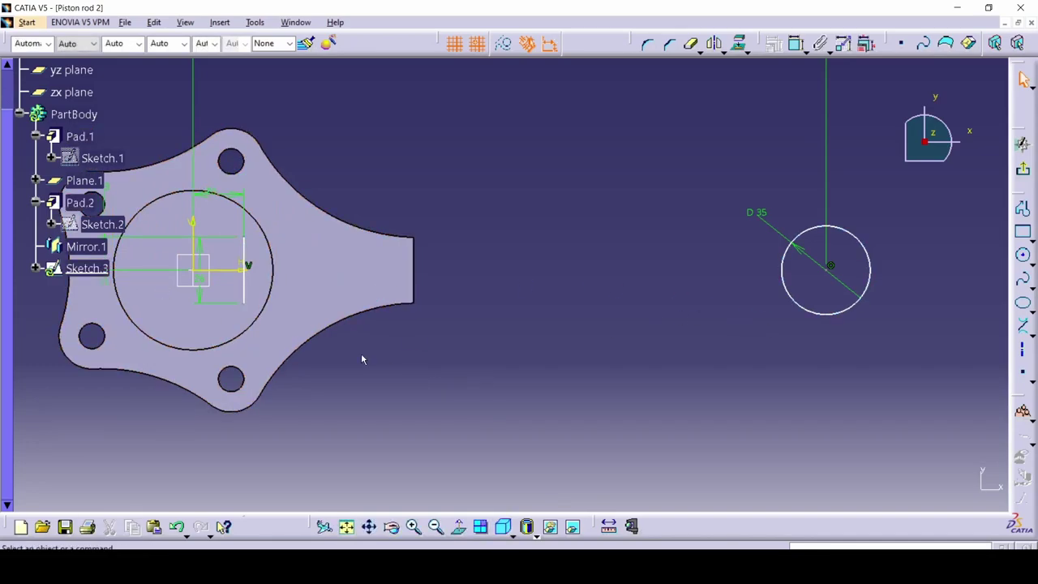
key("alt+Tab")
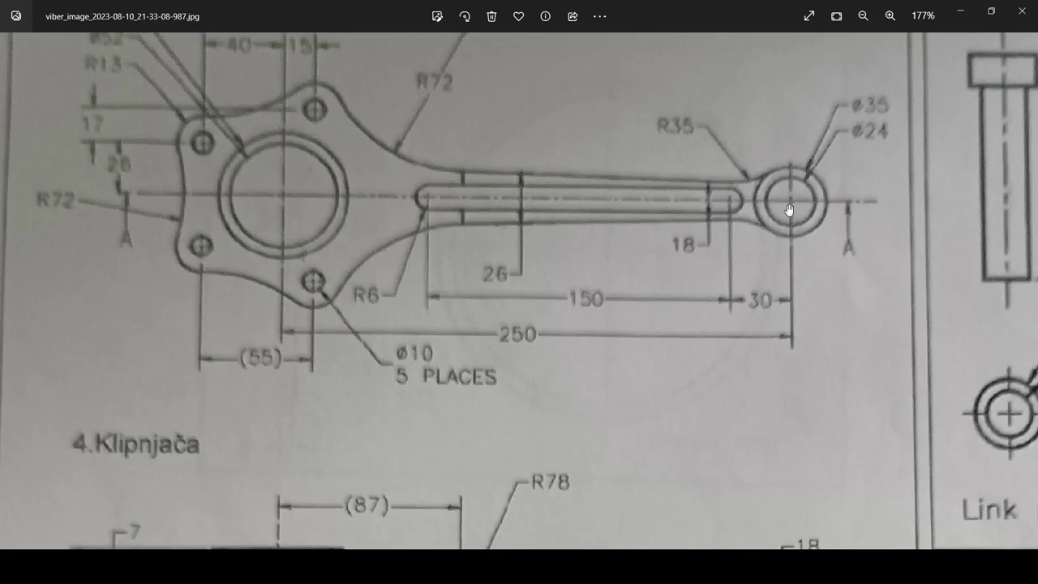
key("alt+Tab")
key("r")
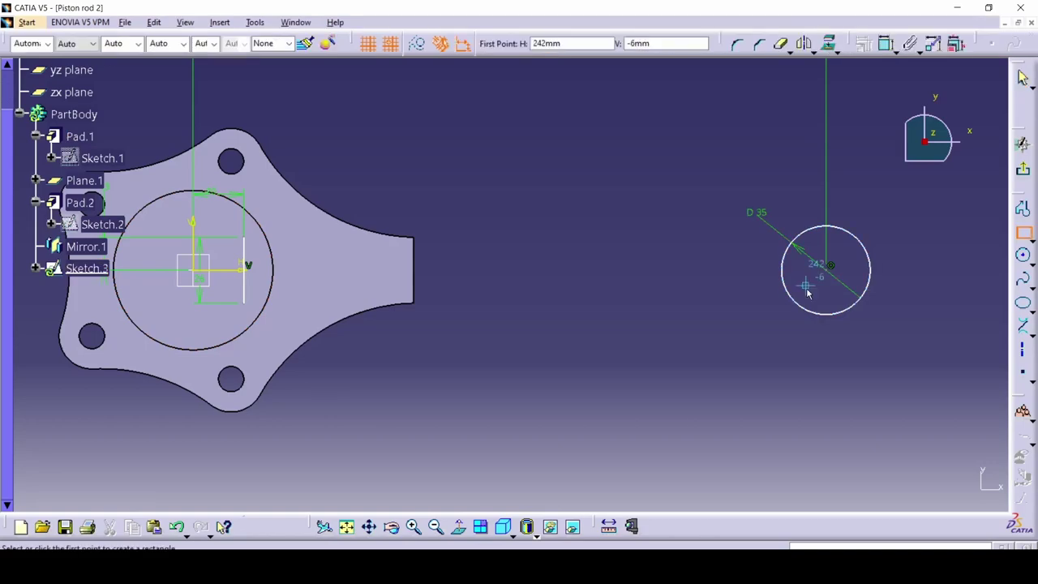
left_click(760, 305)
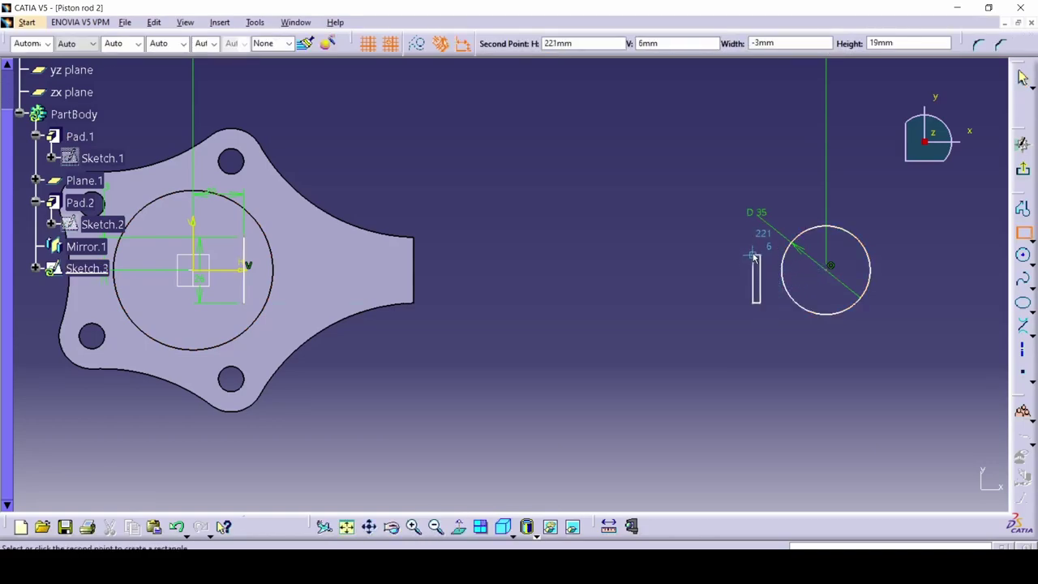
key("Escape")
Step: Sketch a vertical line about 25 mm long between the flange and the 35 mm small-end circle, close to the circle
key("p")
left_click(755, 338)
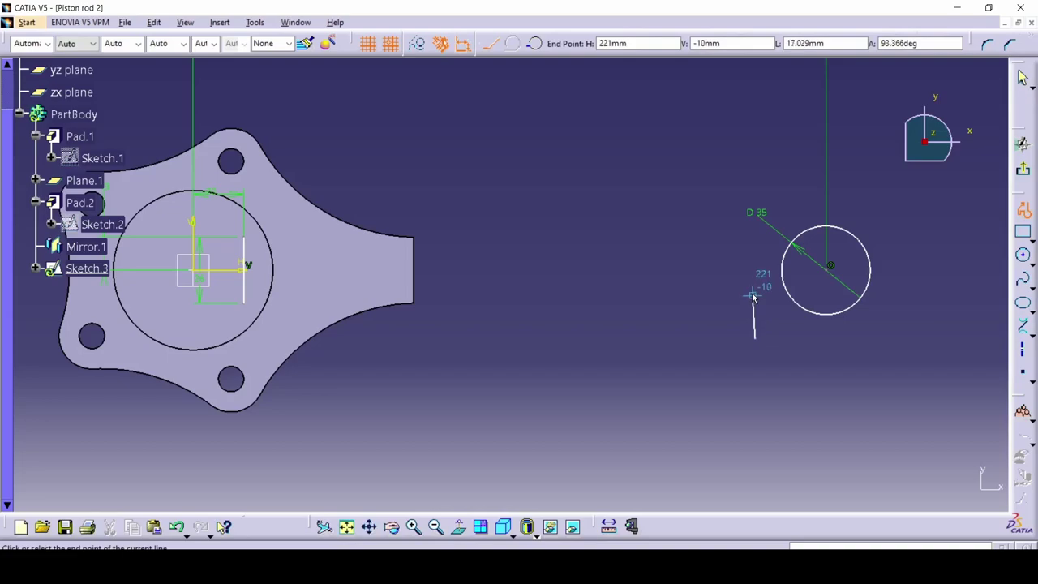
left_click(755, 276)
Step: Dimension the new vertical line's length and set it to the shank's small-end width of 18 mm from the drawing image
key("c")
left_click(755, 315)
left_click(702, 327)
double_click(701, 320)
key("alt+Tab")
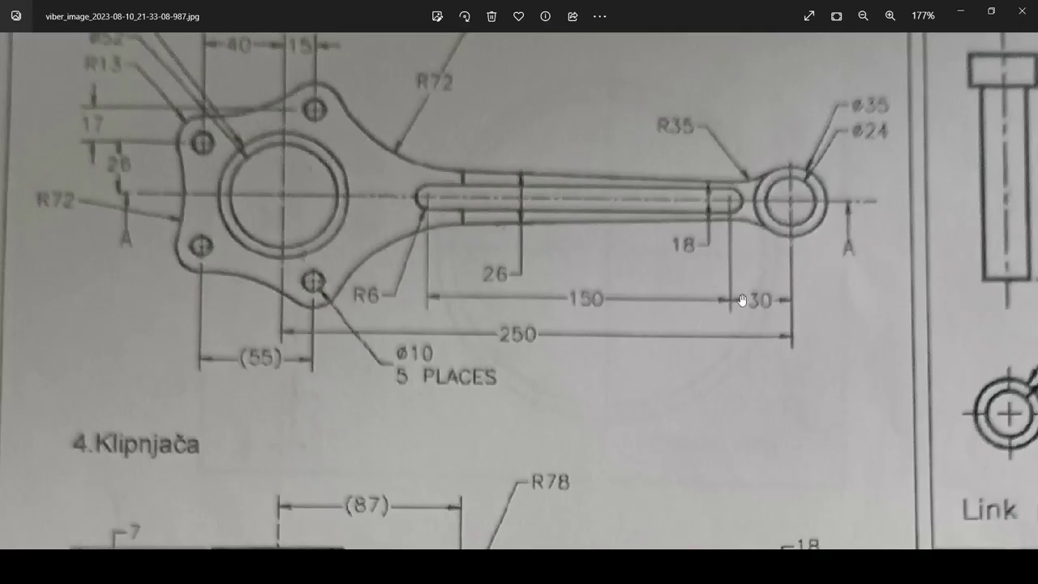
key("alt+Tab")
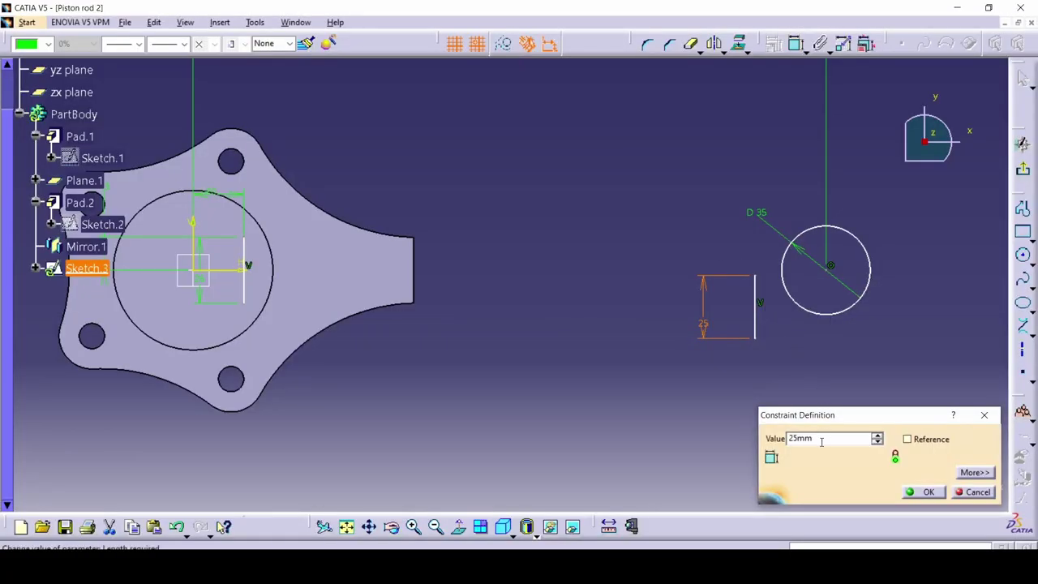
key("Return")
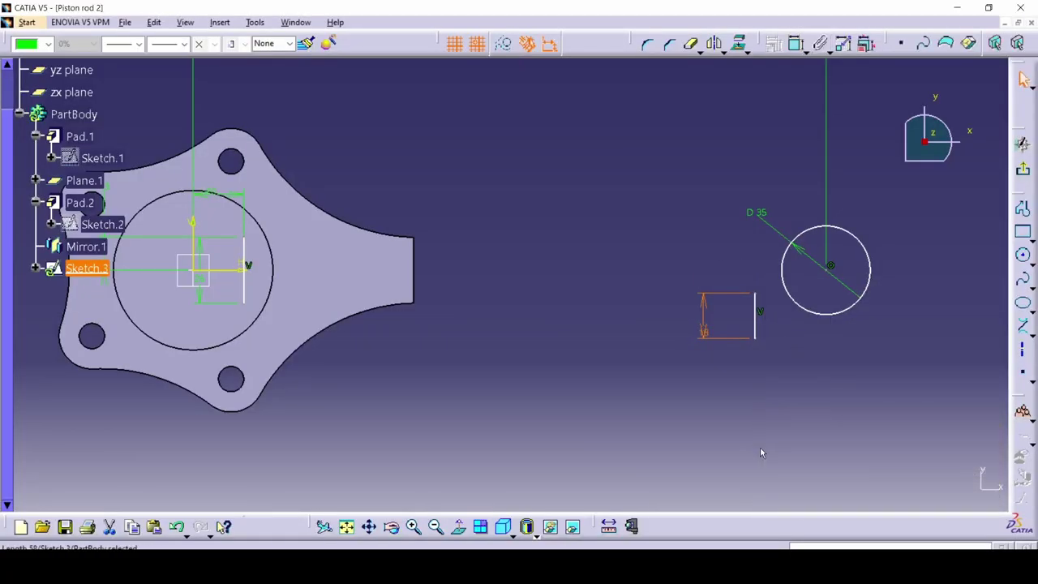
Step: Draw a second circle centred on the 35 mm small-end circle, with its radius reaching that circle's outer edge
key("c")
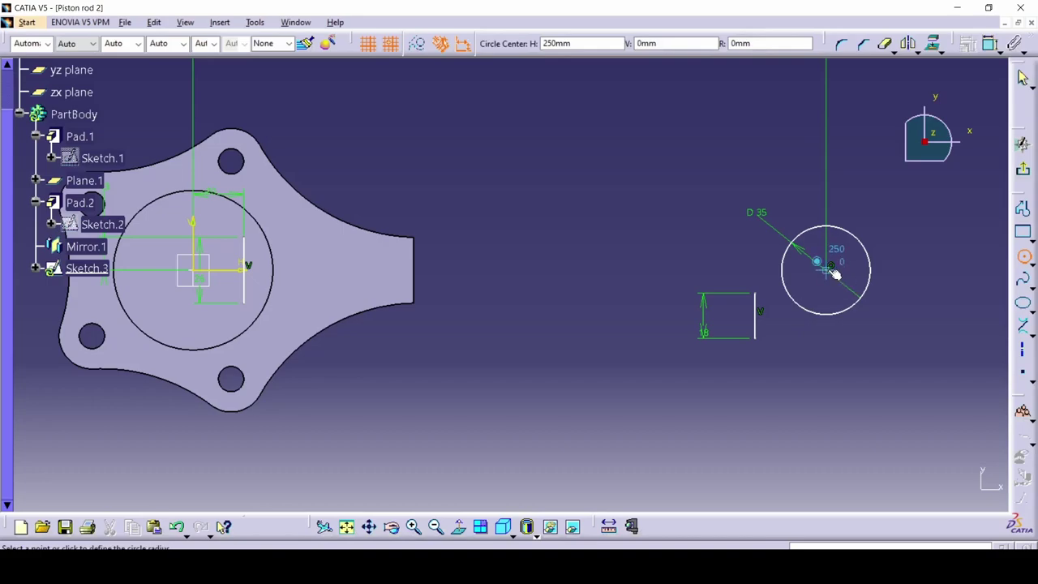
left_click(827, 270)
left_click(870, 270)
left_click(866, 389)
Step: Constrain the 18 mm vertical line to be tangent to the small-end circle
left_click(755, 331)
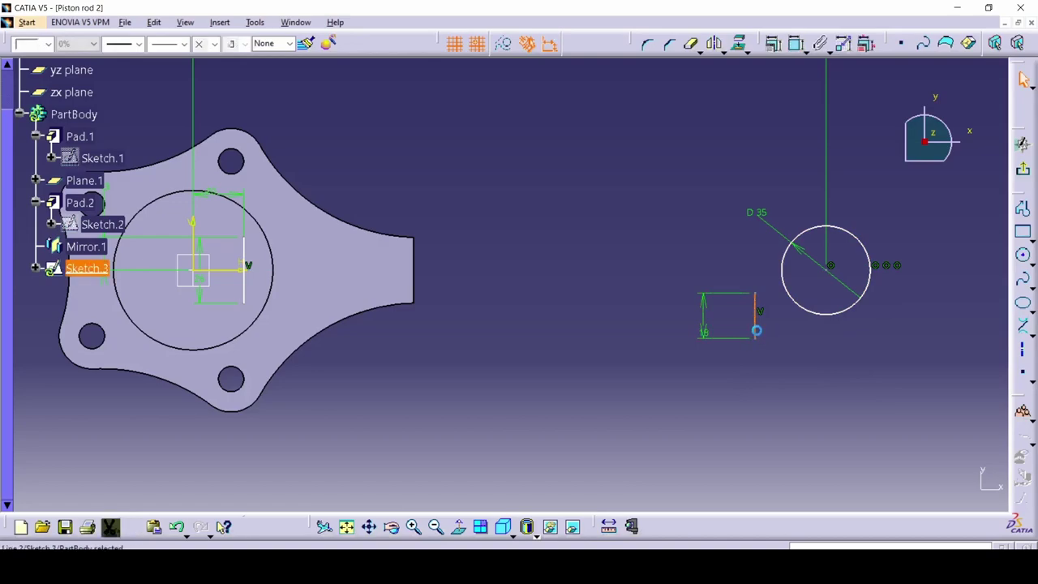
left_click(780, 274, "ctrl")
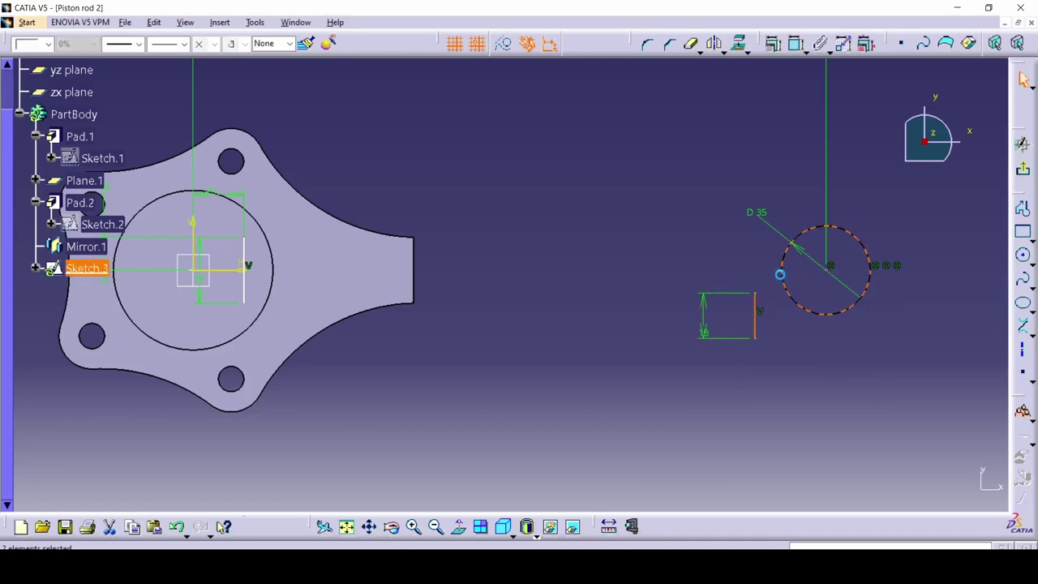
left_click(774, 43)
left_click(853, 376)
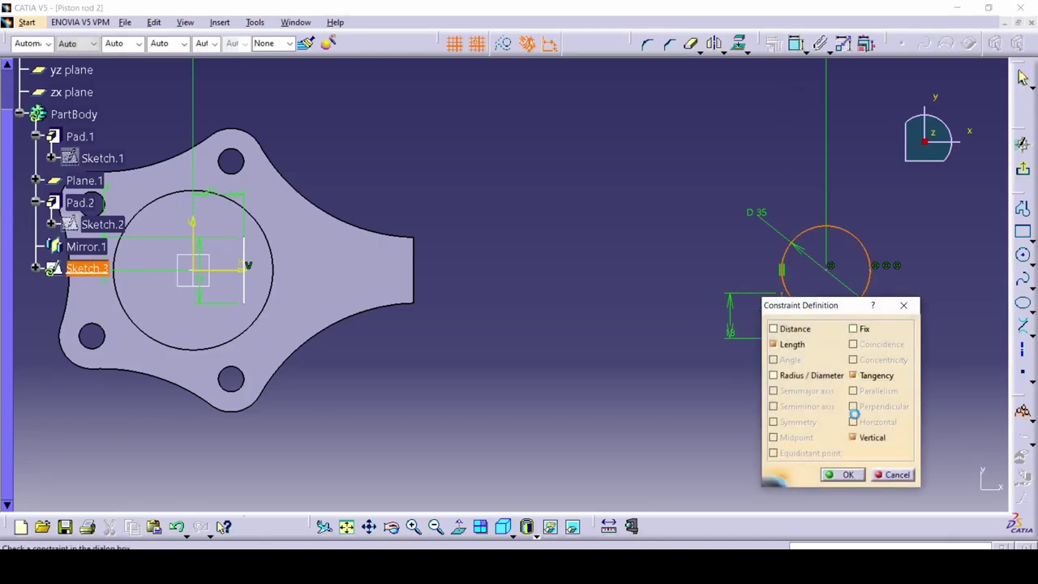
left_click(843, 475)
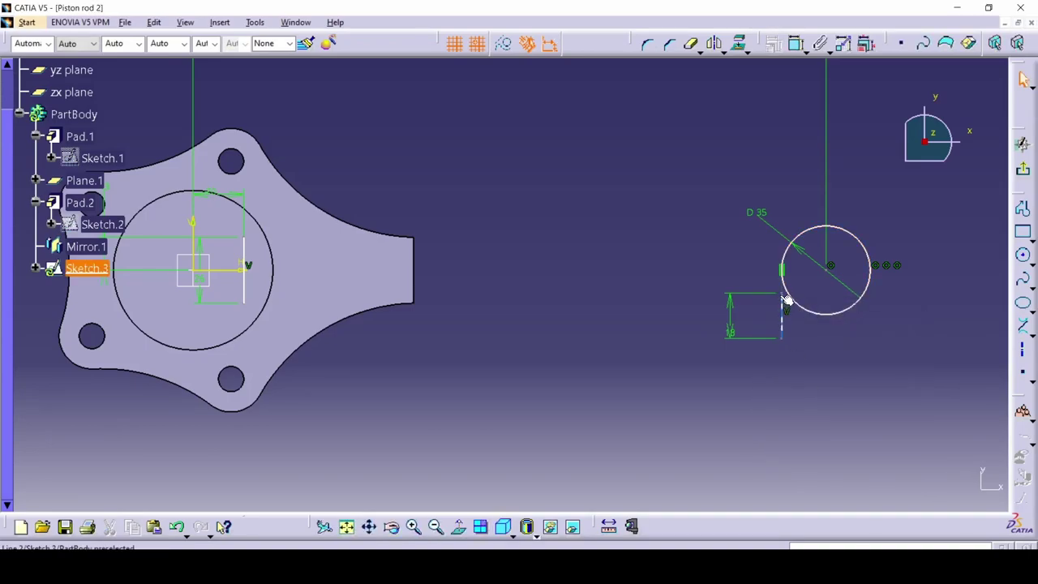
Step: Dimension the 18 mm line's upper endpoint from the horizontal axis
left_click(242, 267)
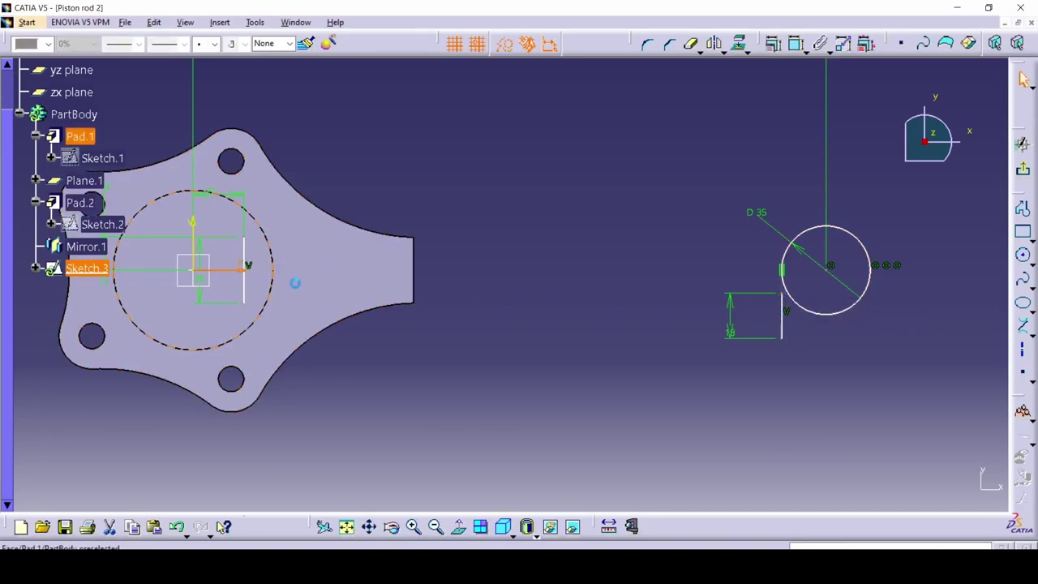
left_click(674, 210)
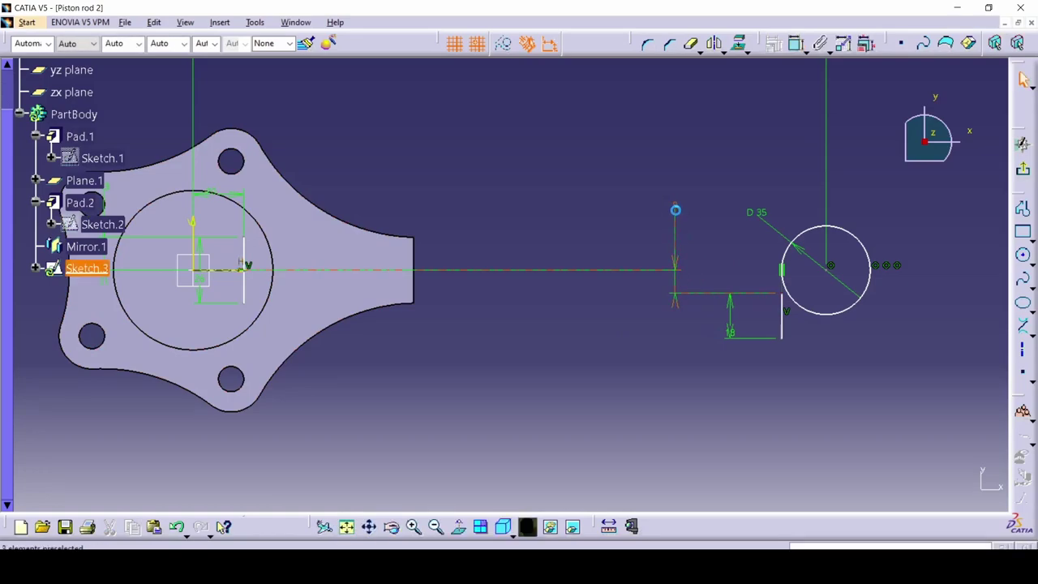
double_click(676, 210)
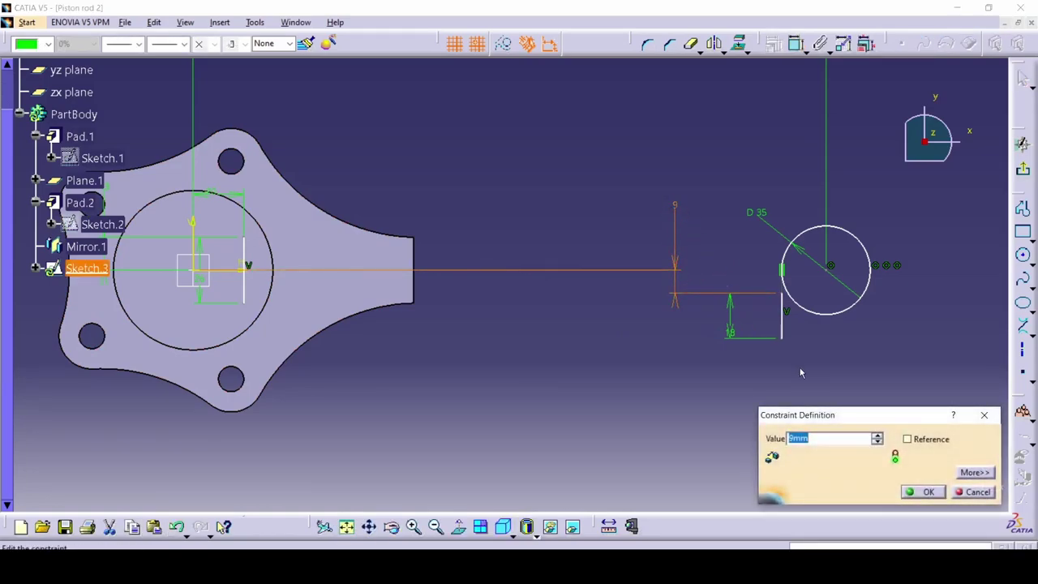
left_click(719, 396)
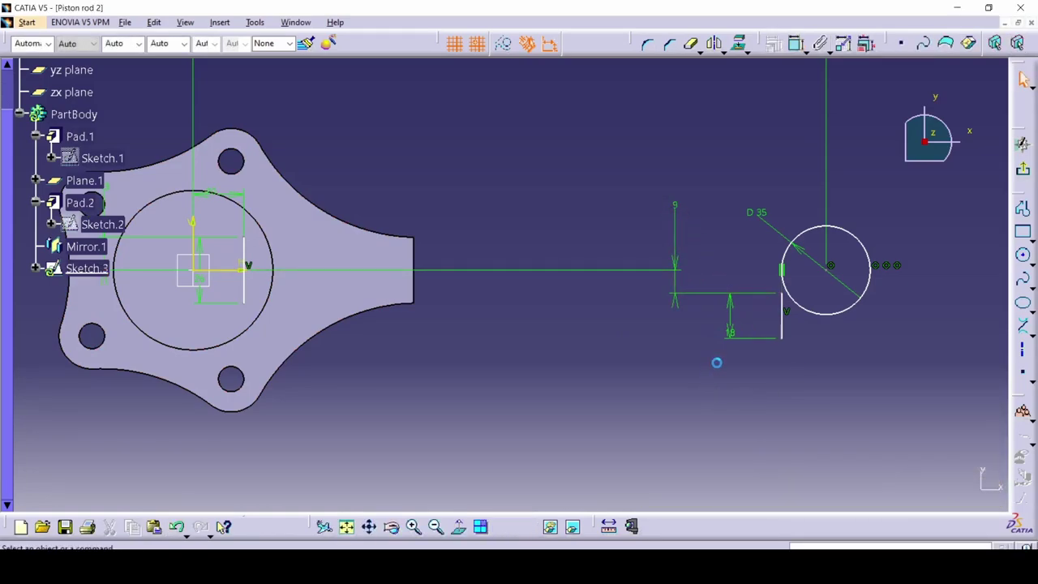
Step: Try to flip the endpoint's offset from the horizontal axis by setting it to -9 mm, and delete that dimension
left_click(675, 240)
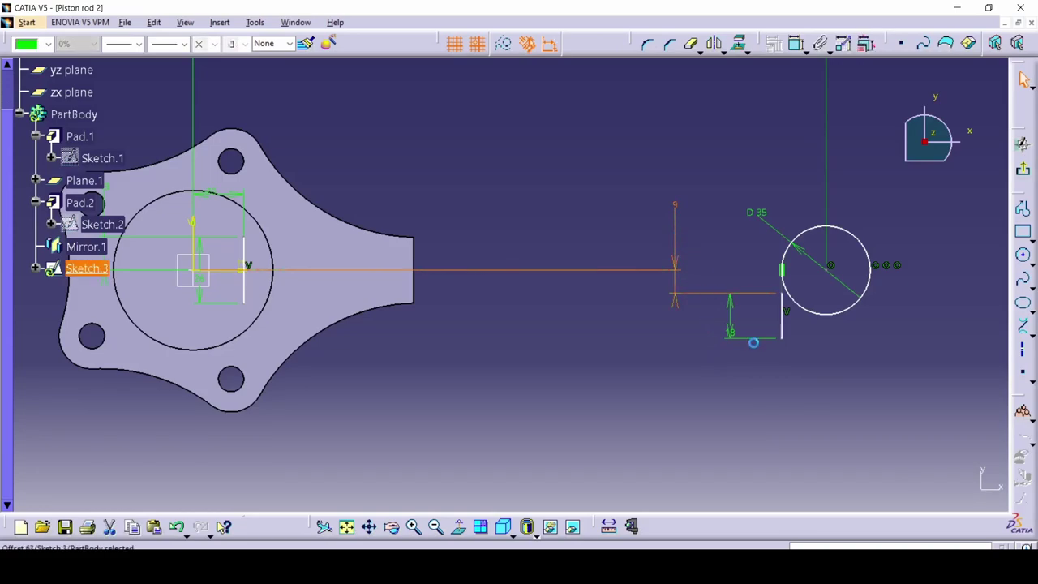
double_click(679, 256)
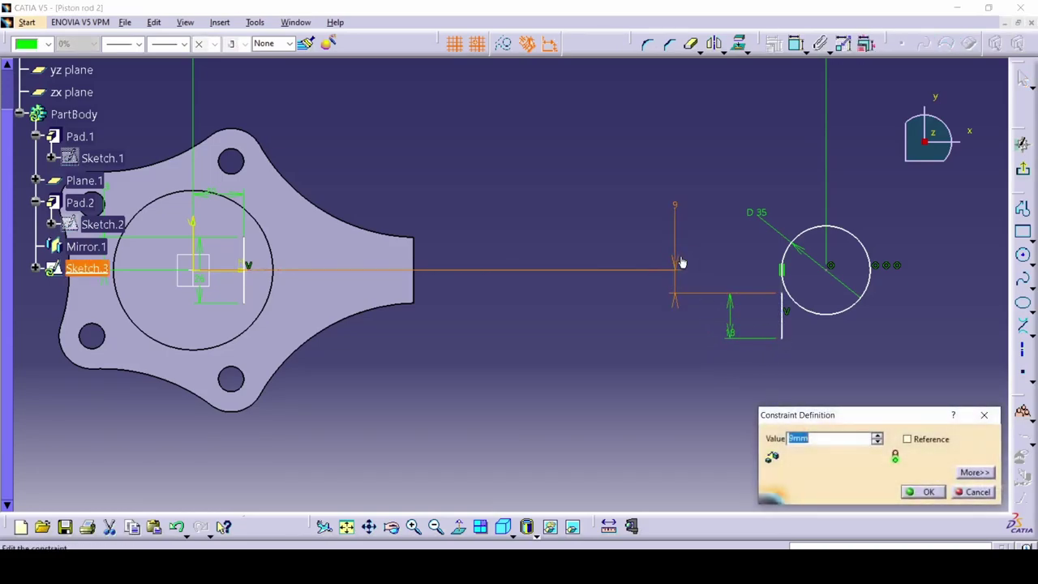
key("BackSpace")
key("Return")
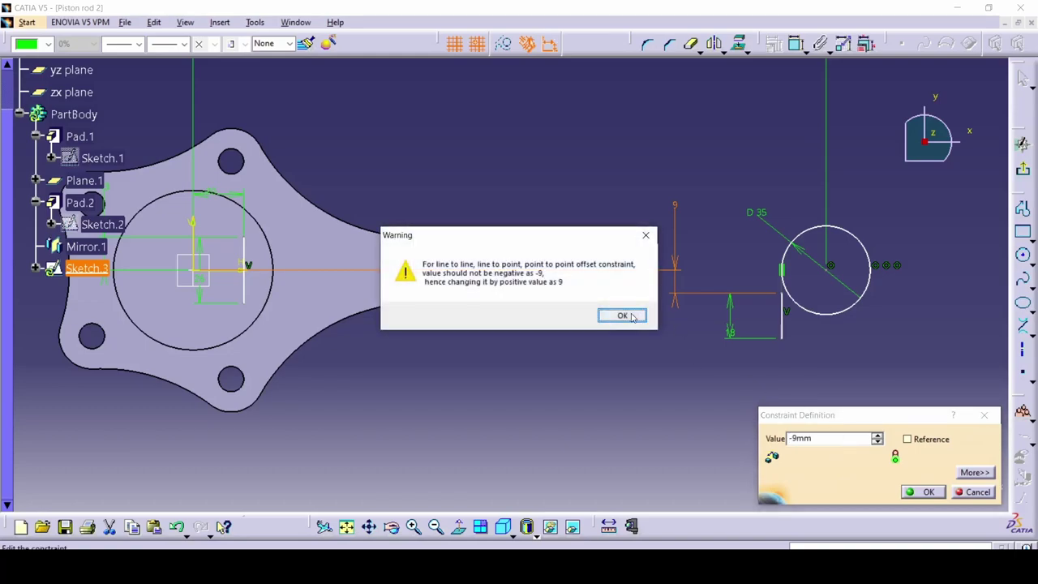
left_click(637, 315)
left_click(972, 492)
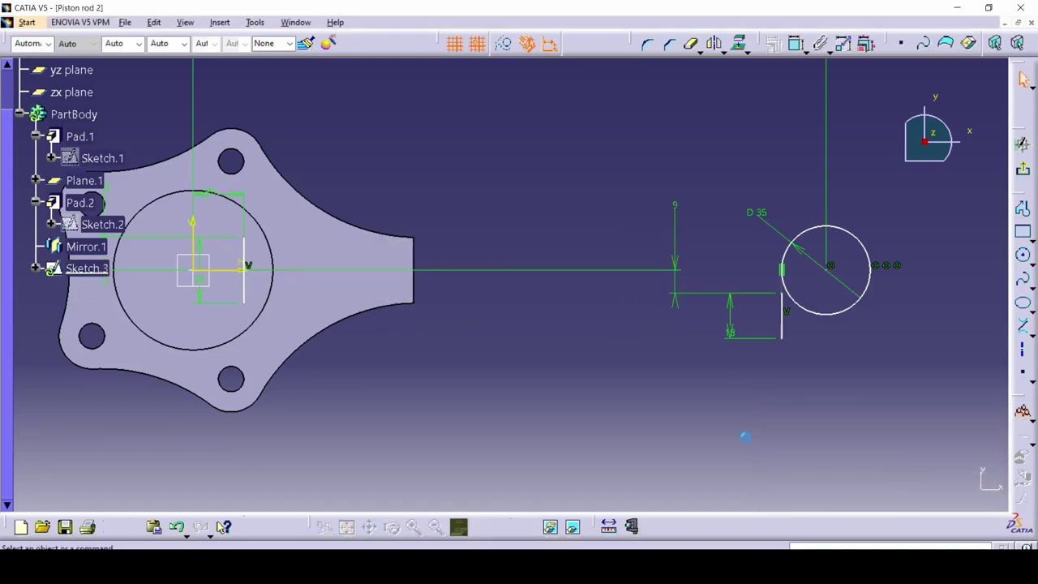
double_click(674, 269)
key("Delete")
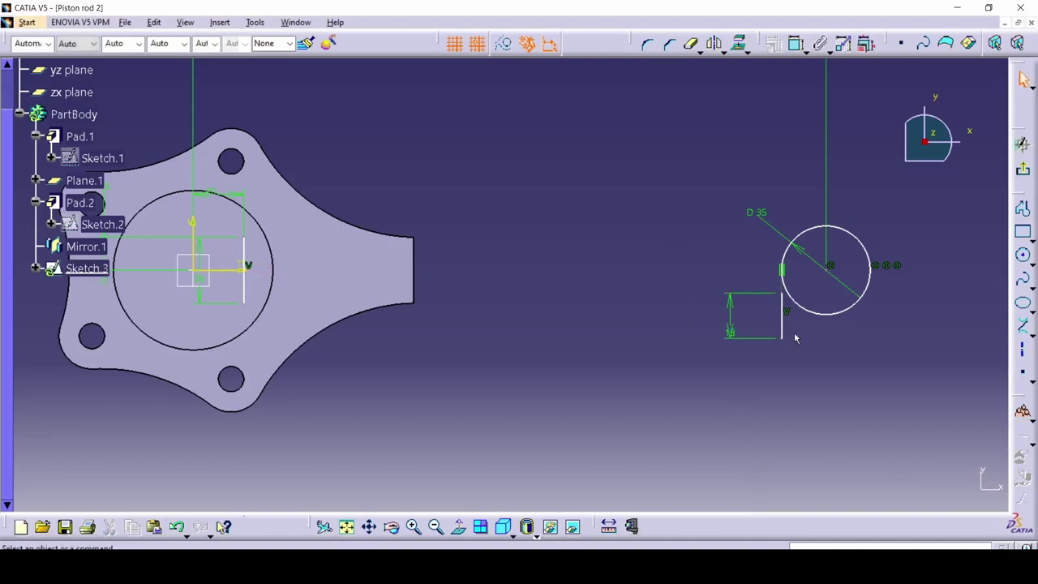
Step: Centre the 18 mm line on the horizontal axis with a temporary 9 mm dimension to its upper endpoint, and delete that dimension
left_click_drag(783, 329, 783, 284)
left_click(781, 248)
left_click(232, 270)
left_click(567, 276)
double_click(567, 277)
type("9")
key("Return")
left_click(578, 377)
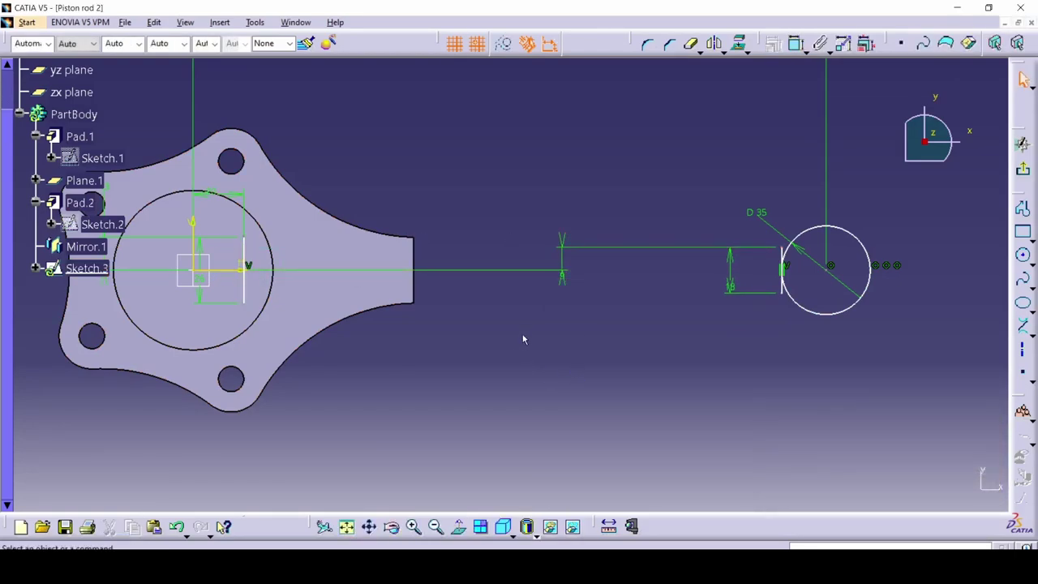
left_click(558, 273)
key("Delete")
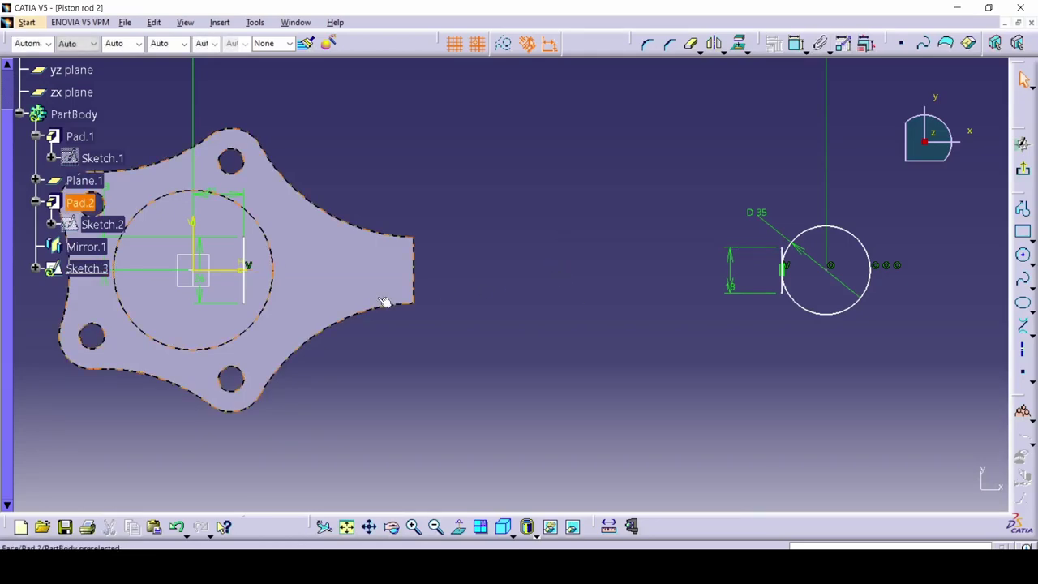
key("r")
left_click(245, 238)
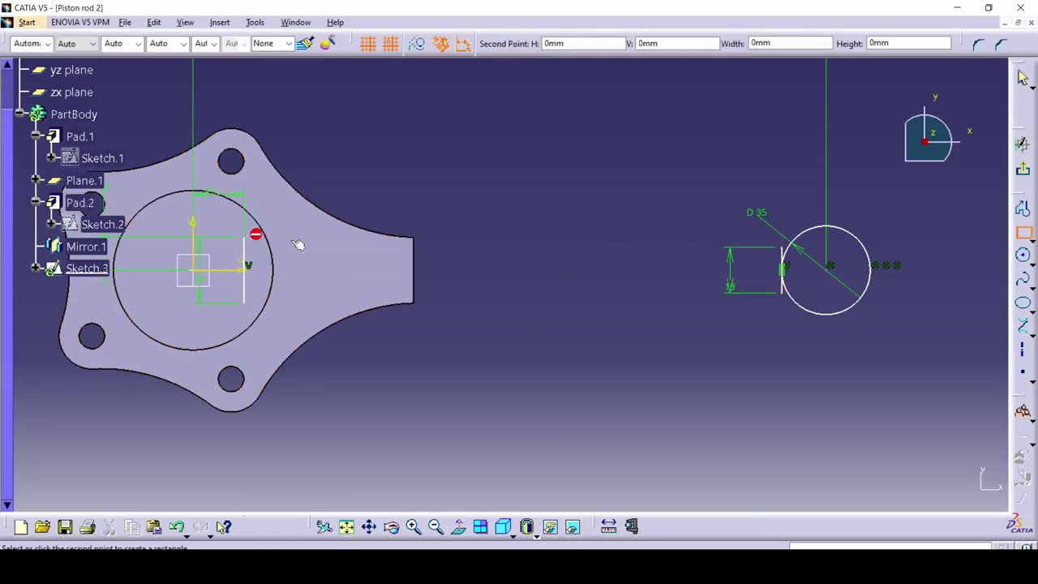
key("Escape")
key("p")
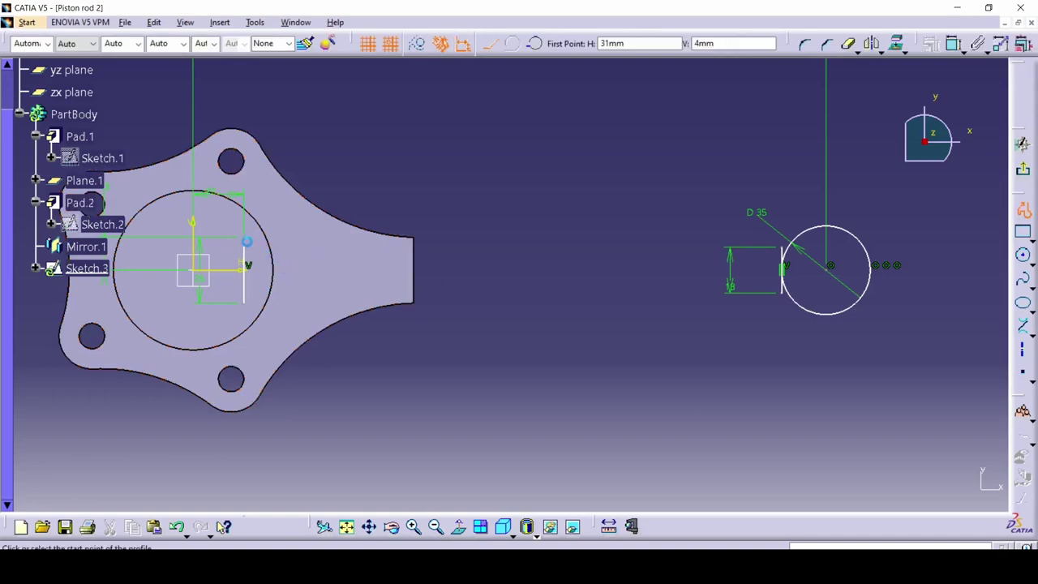
left_click(246, 238)
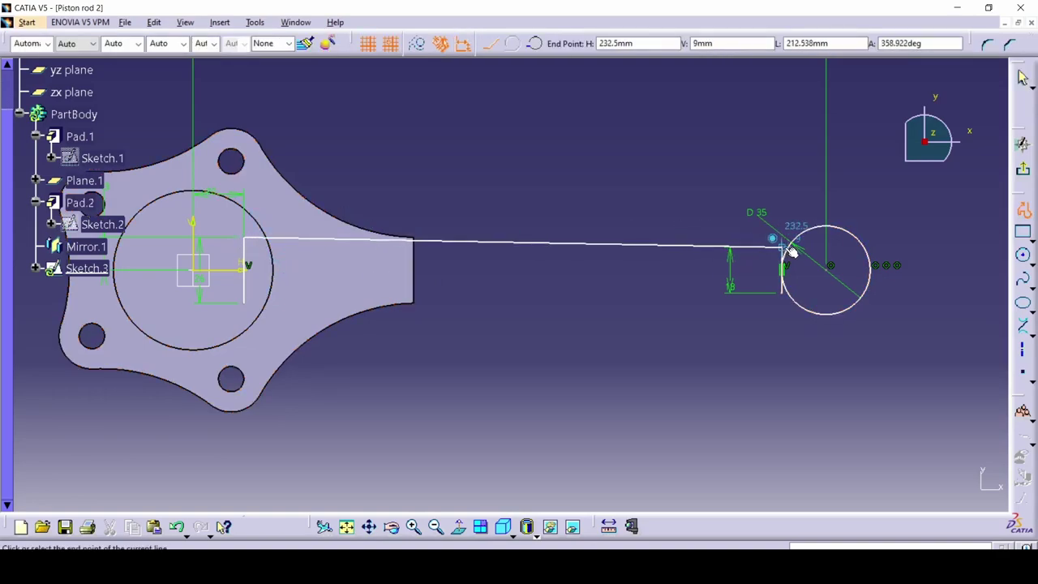
key("Escape")
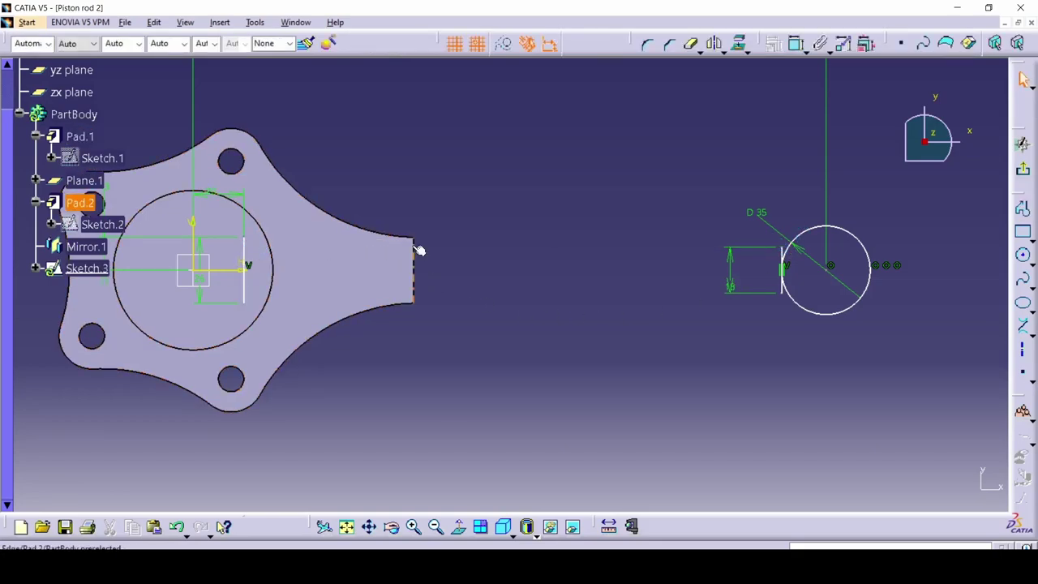
Step: Sketch two tapering shank lines joining the corners of the flange's straight edge to the matching endpoints of the 18 mm line
key("p")
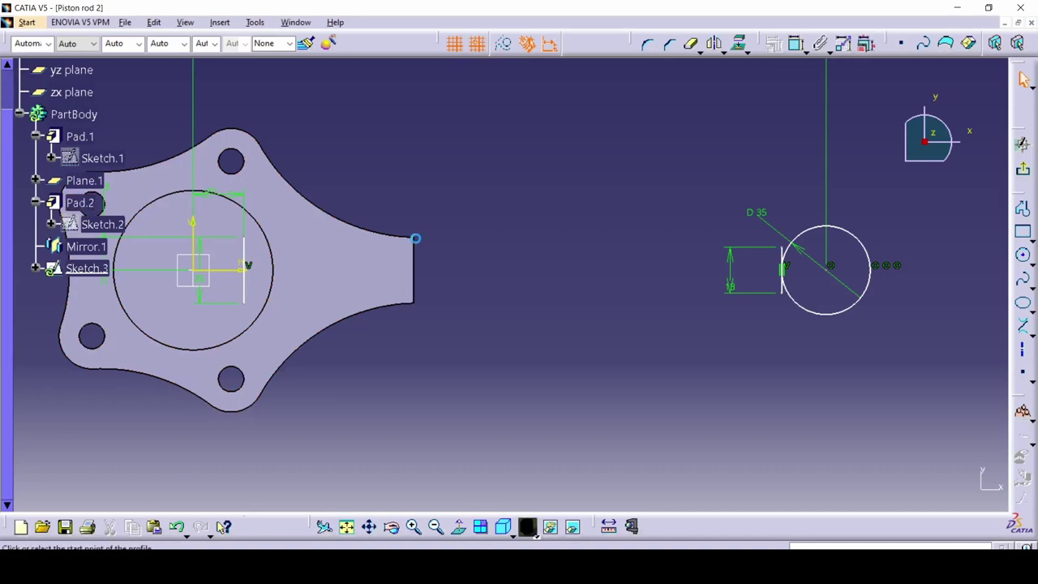
left_click(415, 237)
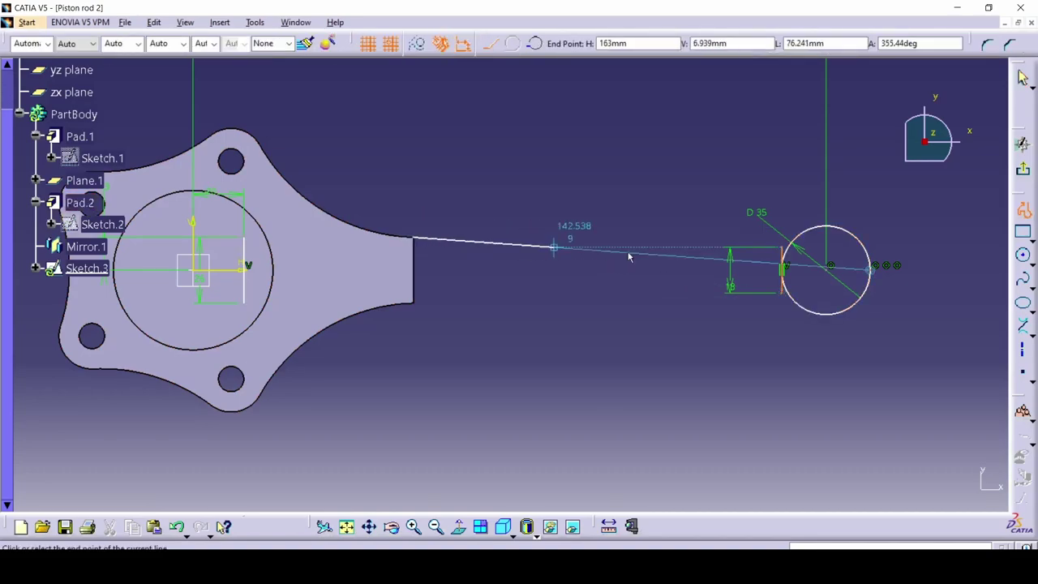
double_click(783, 247)
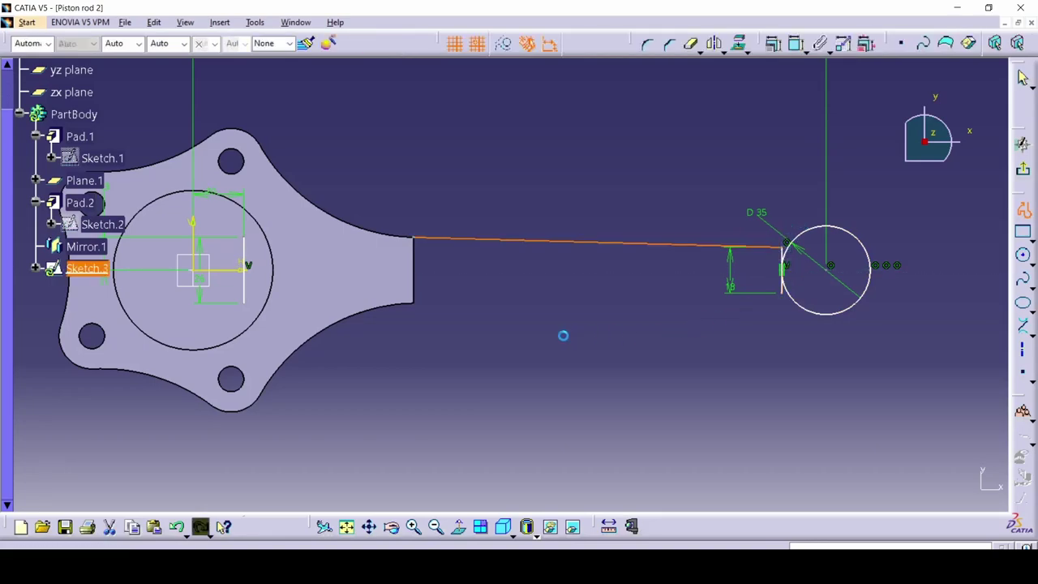
left_click(415, 304)
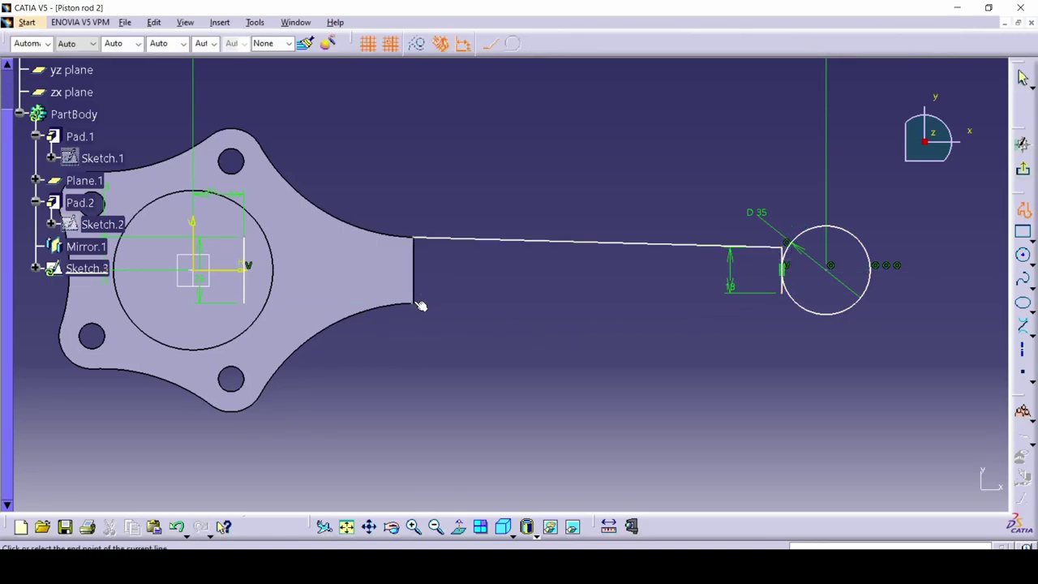
double_click(783, 293)
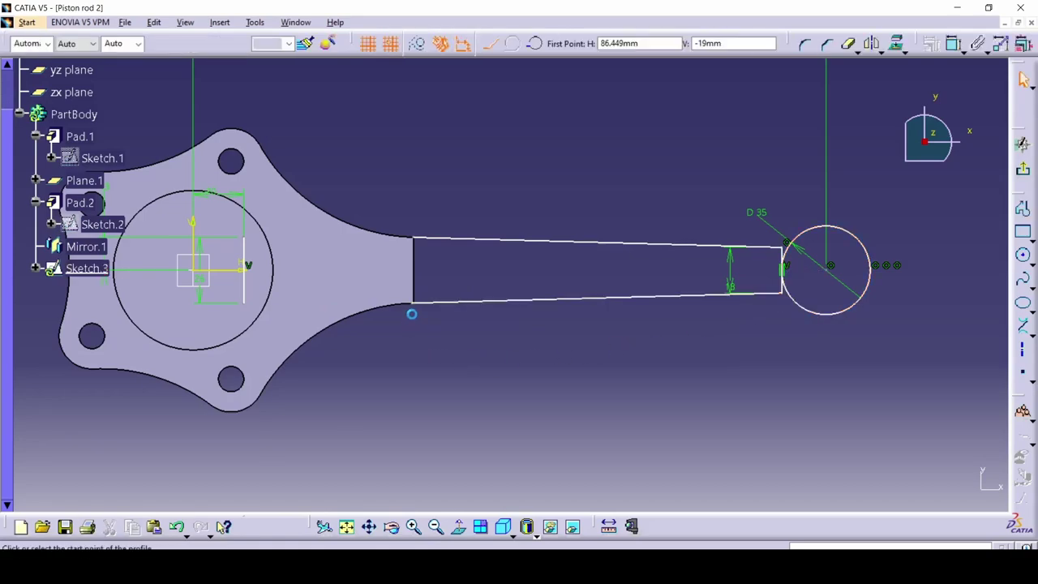
Step: Sketch two horizontal lines from the corners of the flange's straight edge to the endpoints of the 26 mm line
left_click(412, 303)
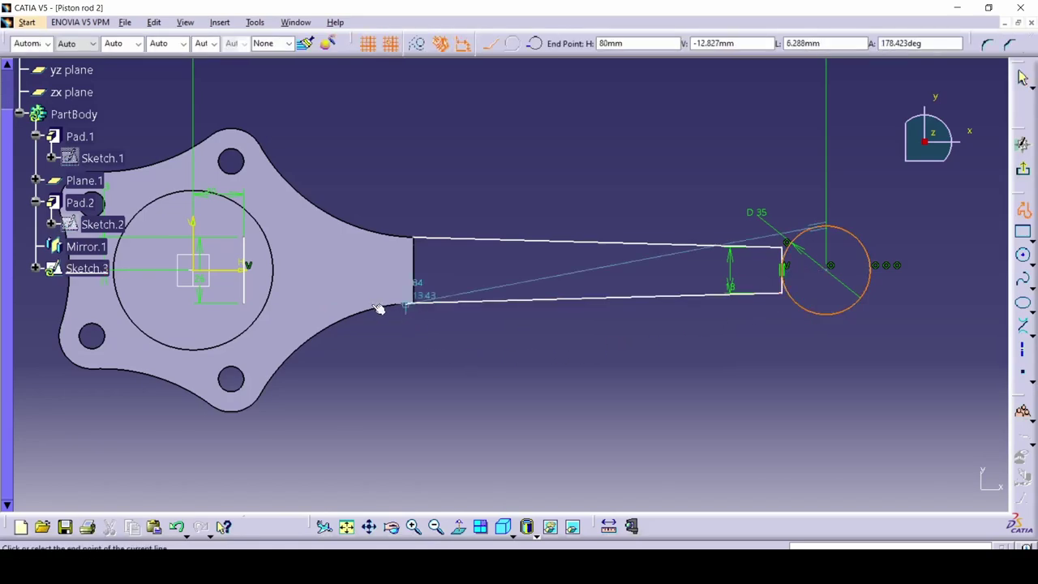
double_click(246, 304)
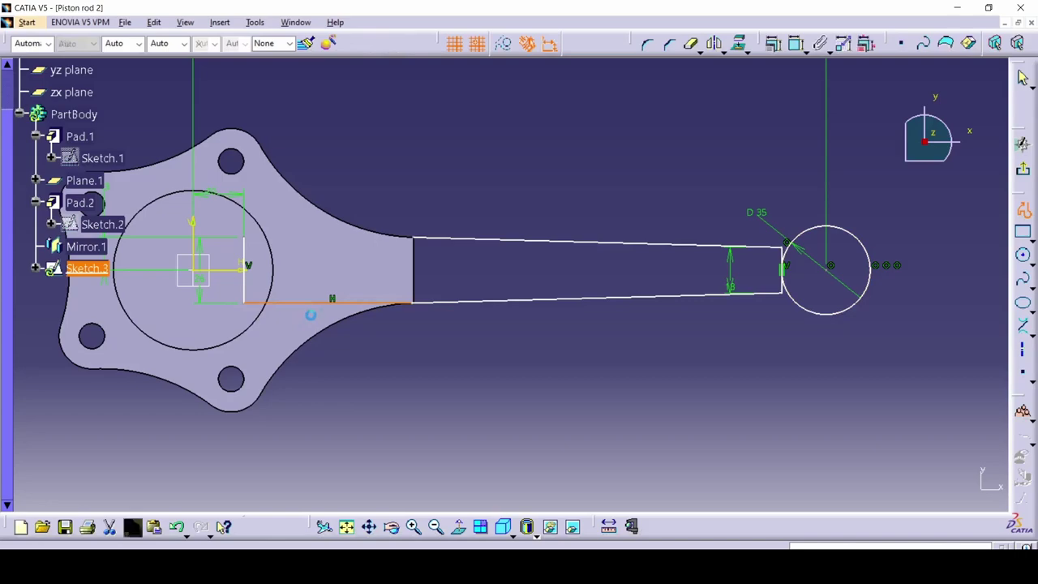
left_click(419, 243)
double_click(245, 239)
key("Escape")
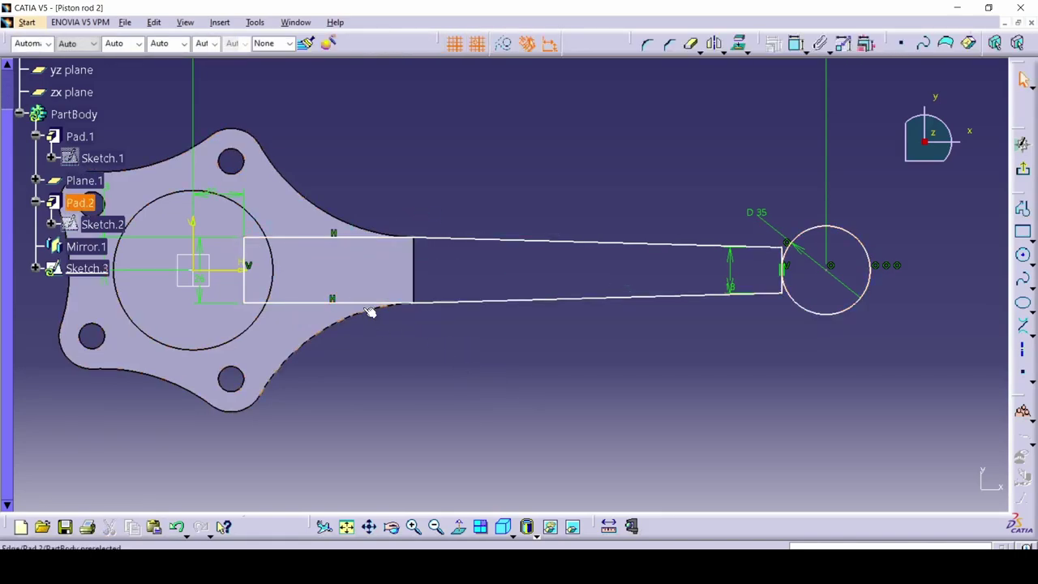
Step: Move the 18 mm dimension closer to its line inside the shank outline, and consult the connecting rod's drawing image
left_click(728, 271)
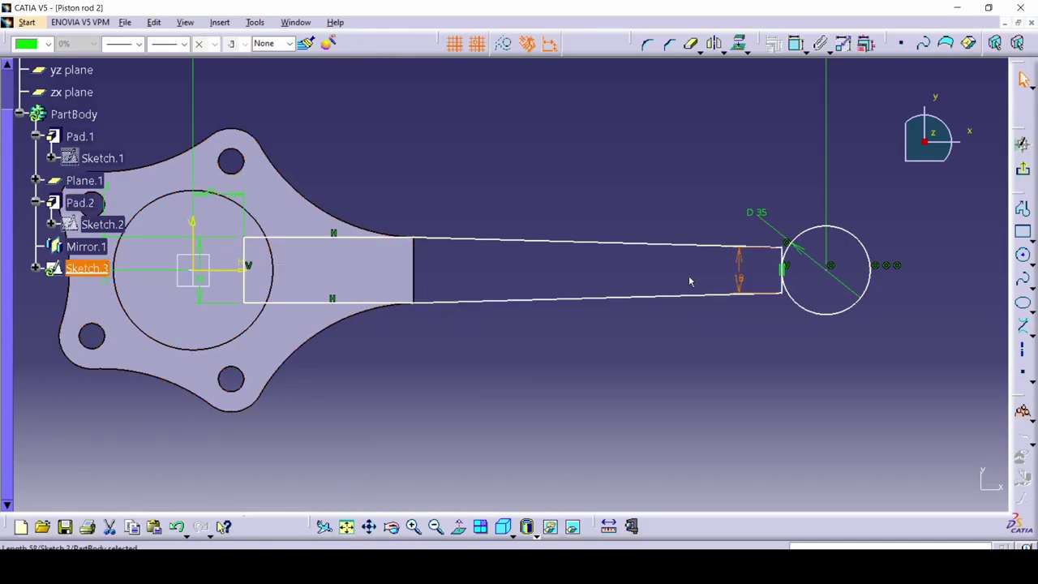
left_click(711, 384)
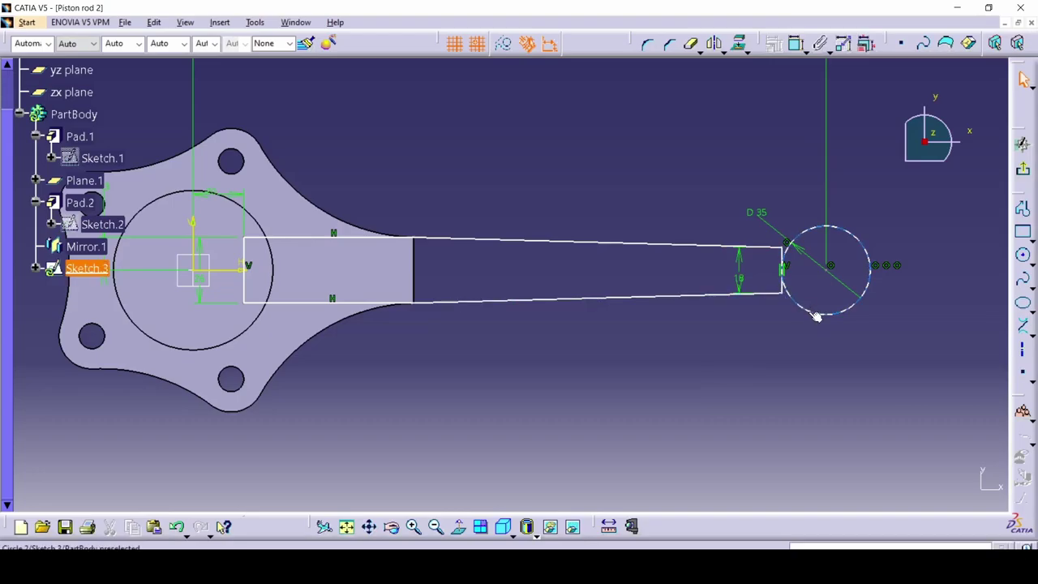
key("alt+Tab")
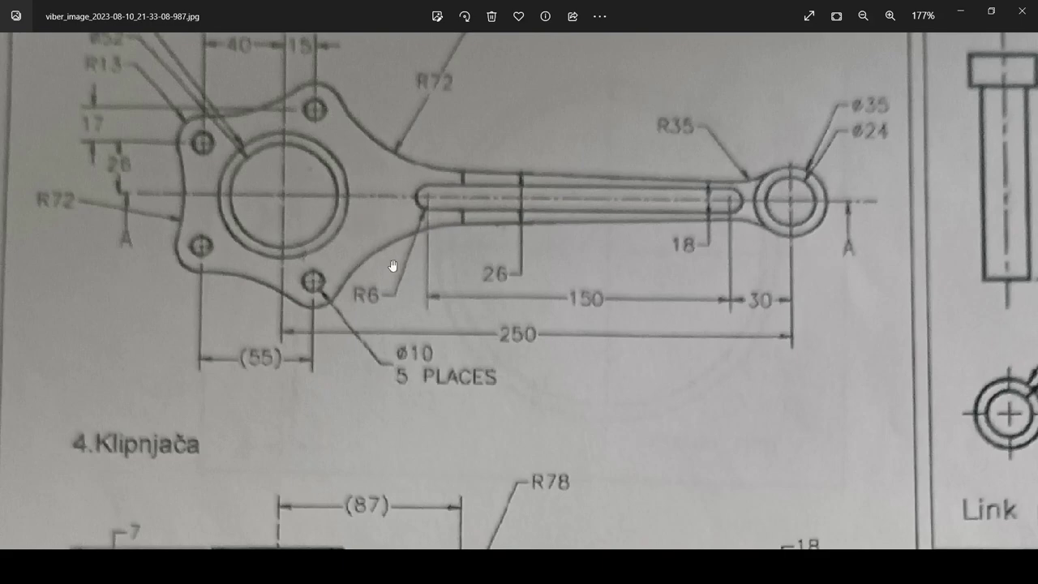
Step: Round the junction between the upper tapering shank line and the 35 mm small-end circle with a 35 mm radius corner
key("alt+Tab")
middle_click_drag(432, 354, 445, 276)
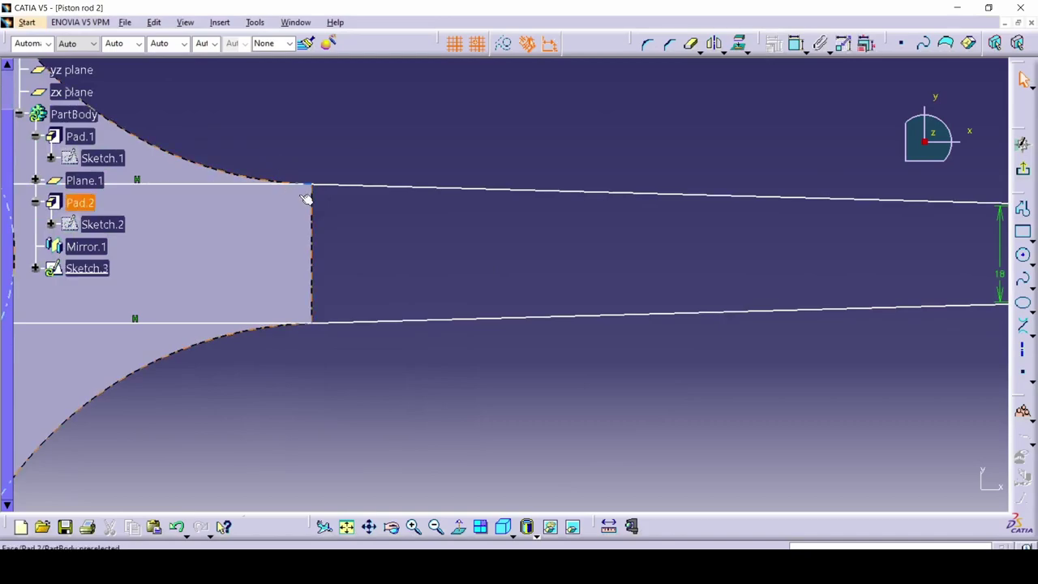
middle_click_drag(329, 218, 345, 275)
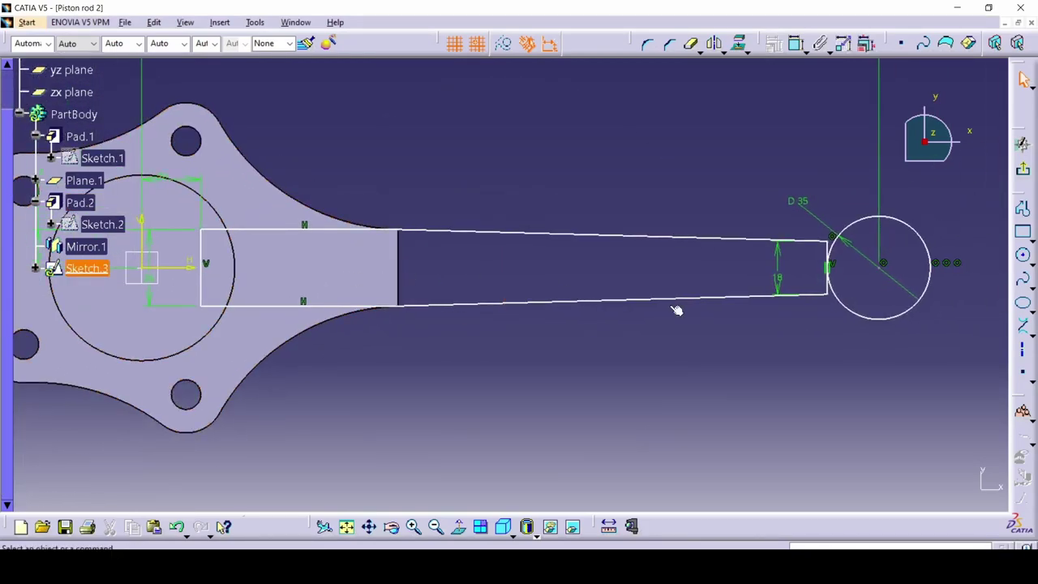
left_click(820, 240)
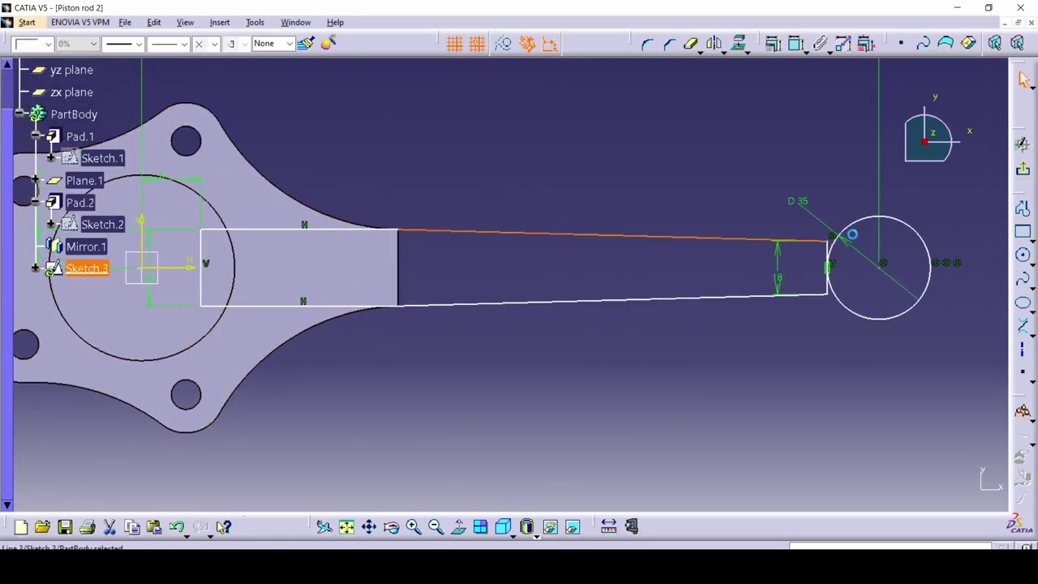
left_click(853, 234, "ctrl")
left_click(647, 44)
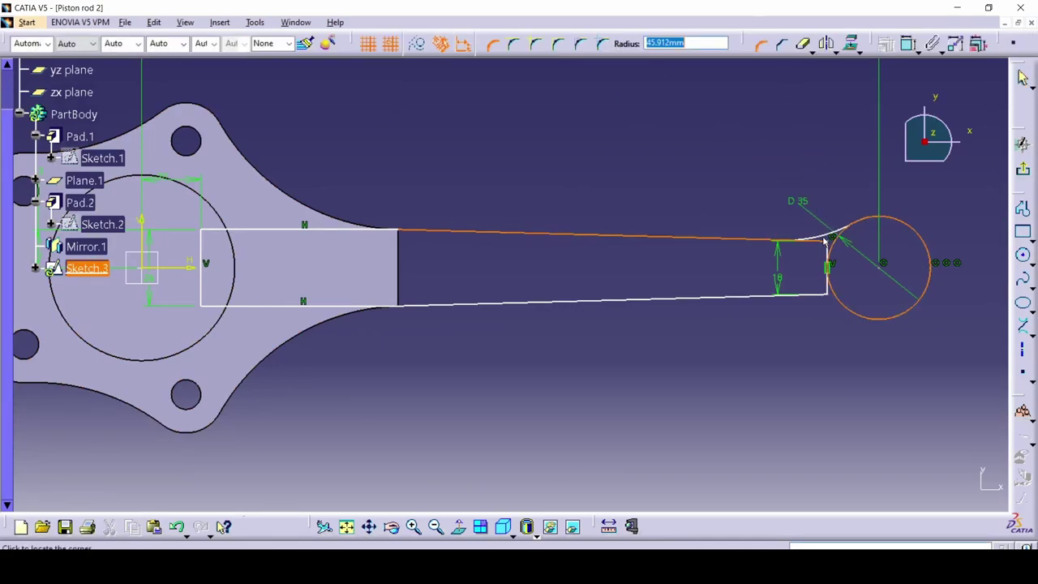
key("alt+Tab")
key("alt+Tab")
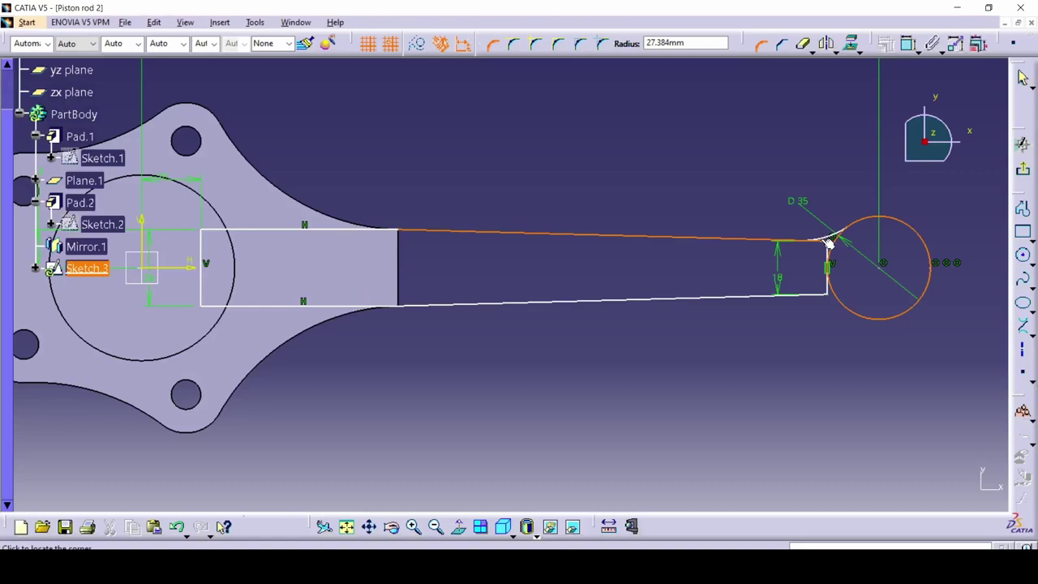
type("3")
key("Return")
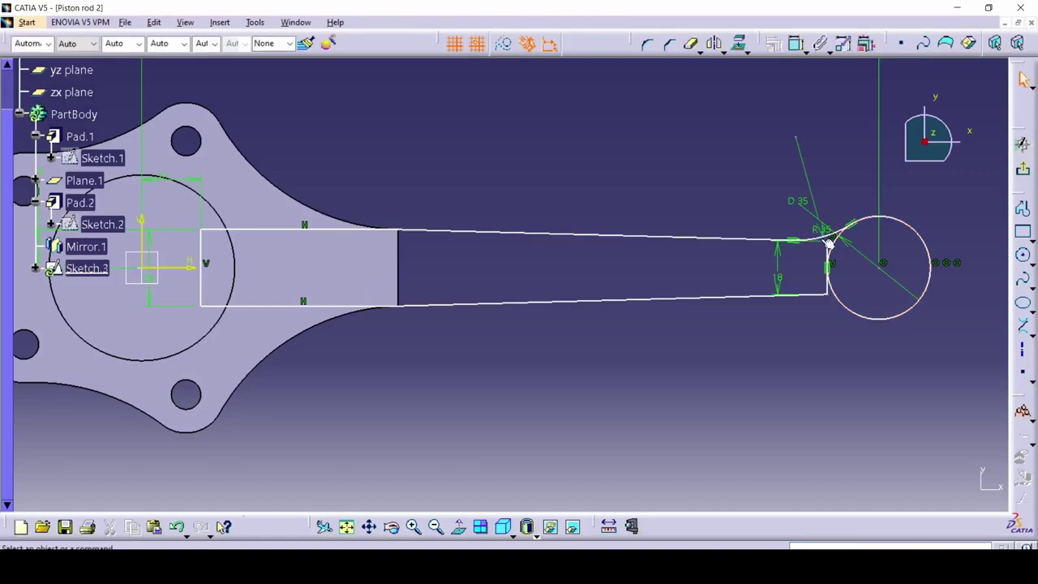
left_click(797, 43)
left_click(803, 296)
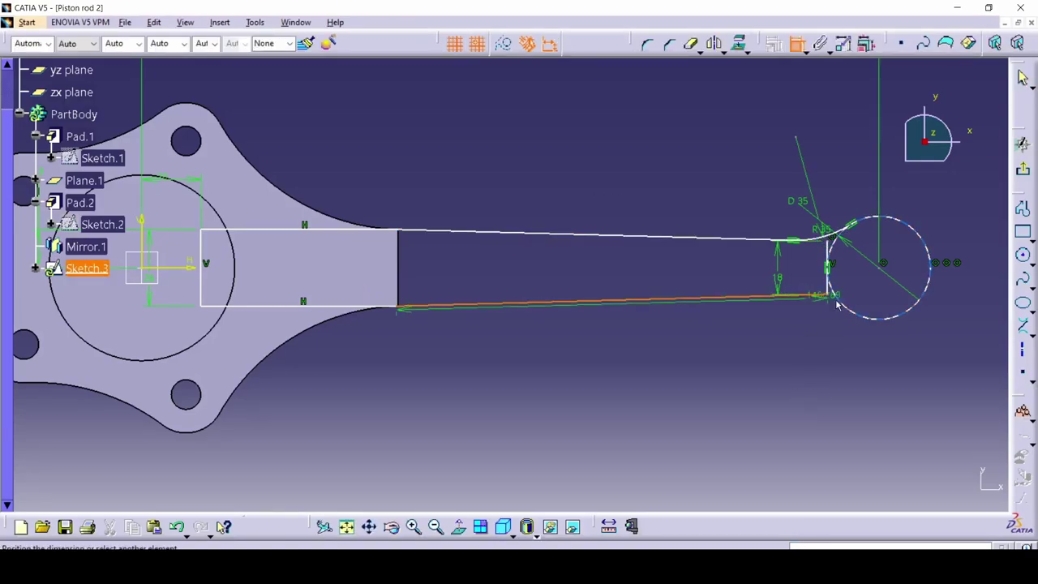
key("Escape")
Step: Add a matching 35 mm corner between the lower shank line and the small-end circle, and delete the 18 mm vertical line
left_click(849, 302)
left_click(800, 297, "ctrl")
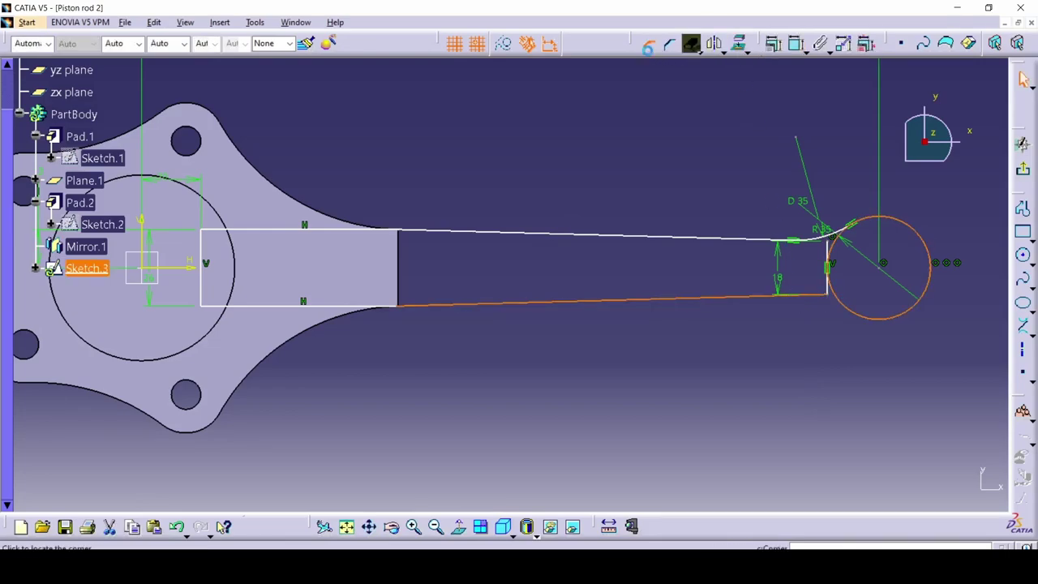
left_click(647, 44)
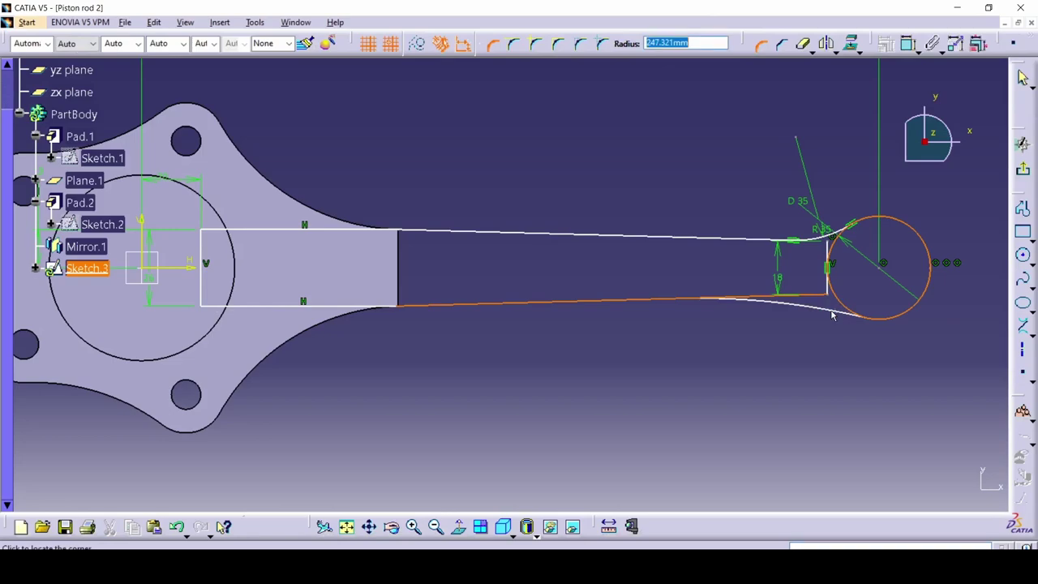
key("Return")
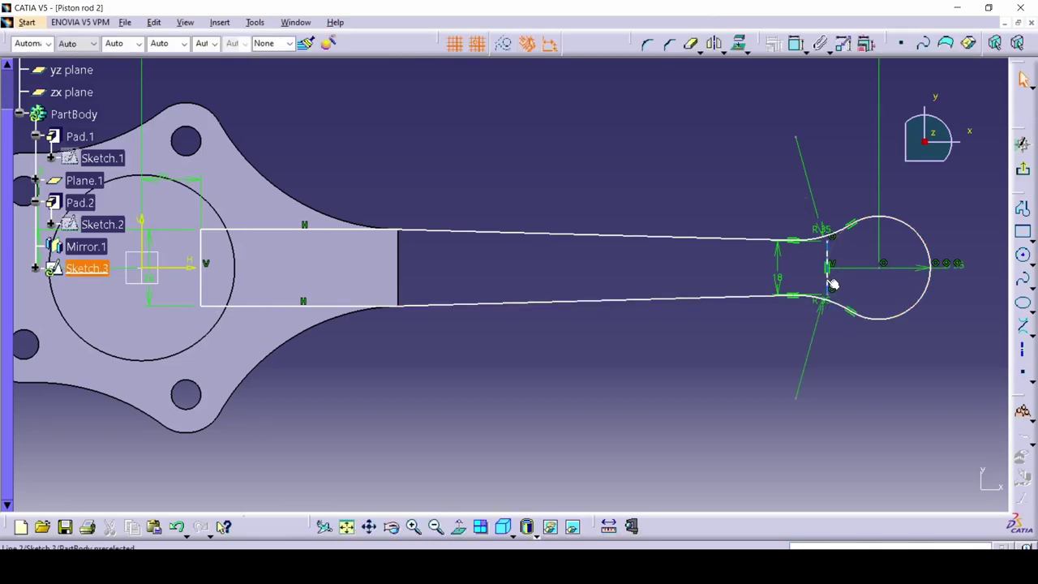
left_click(826, 281)
key("Delete")
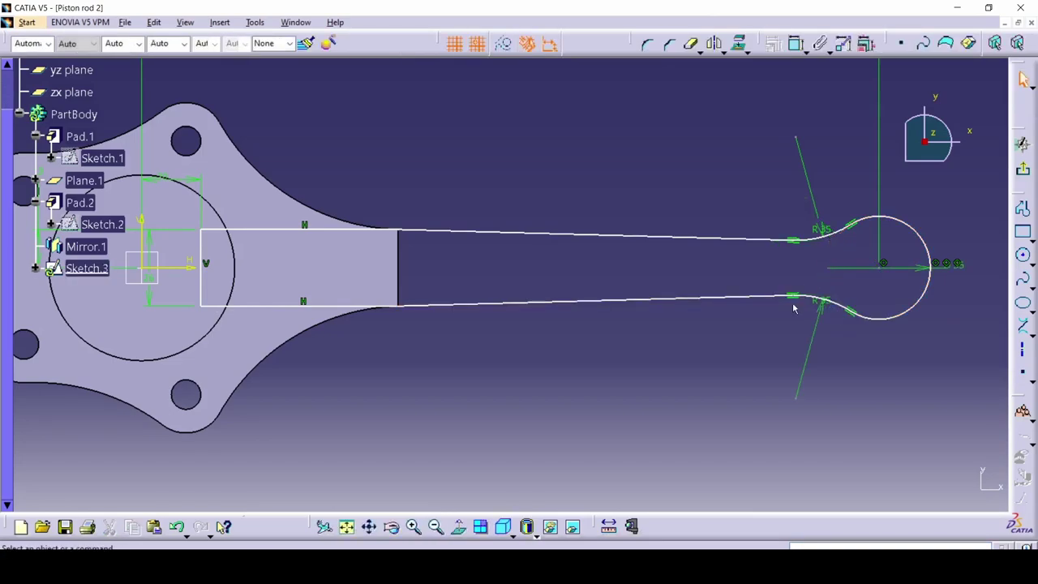
left_click(1022, 232)
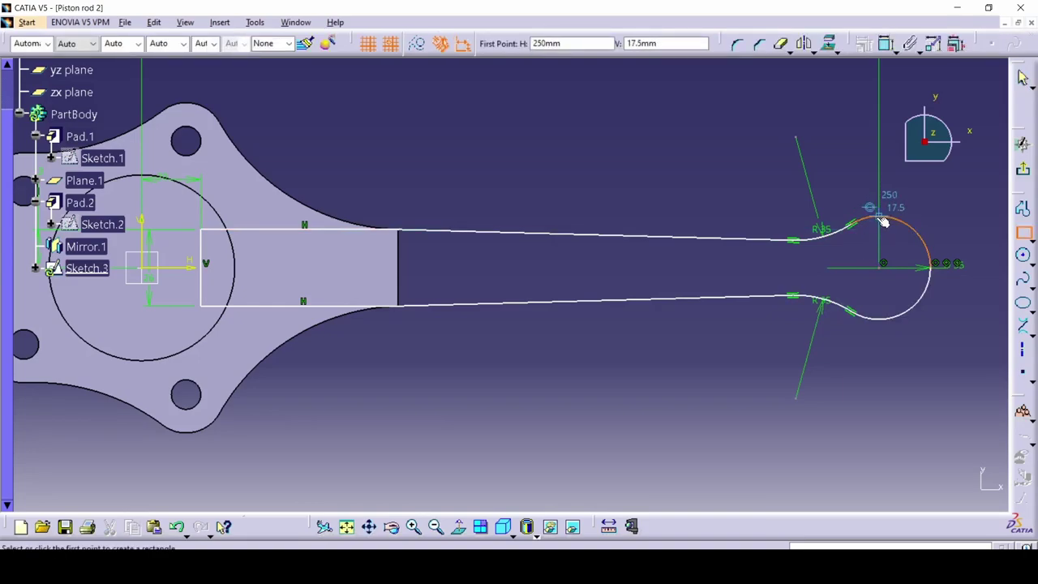
left_click(879, 216)
key("Escape")
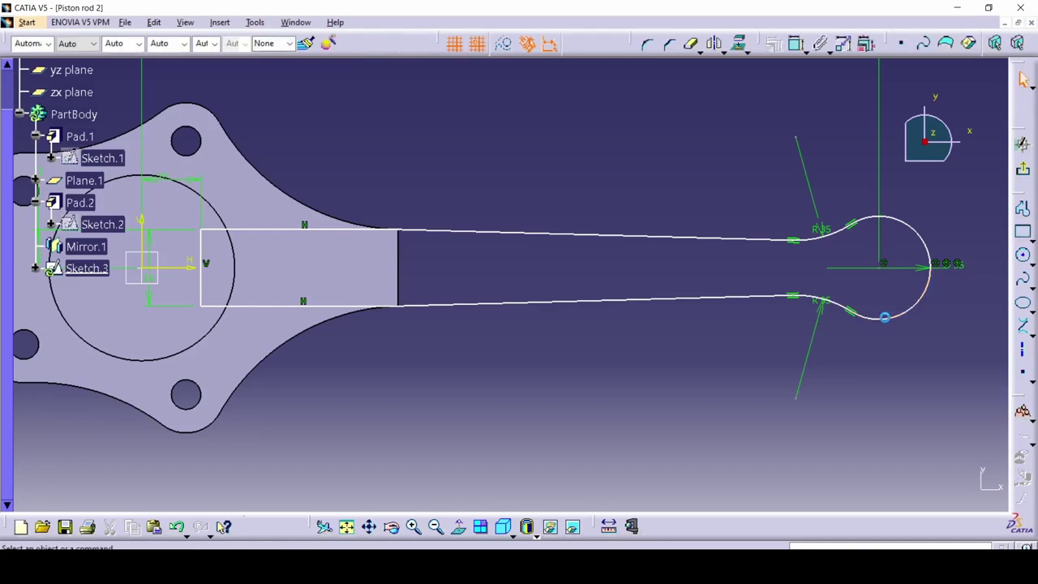
Step: Try replacing the small-end arcs with a vertical line through the circle's centre, joining its highest and lowest points
left_click(883, 319)
double_click(882, 221)
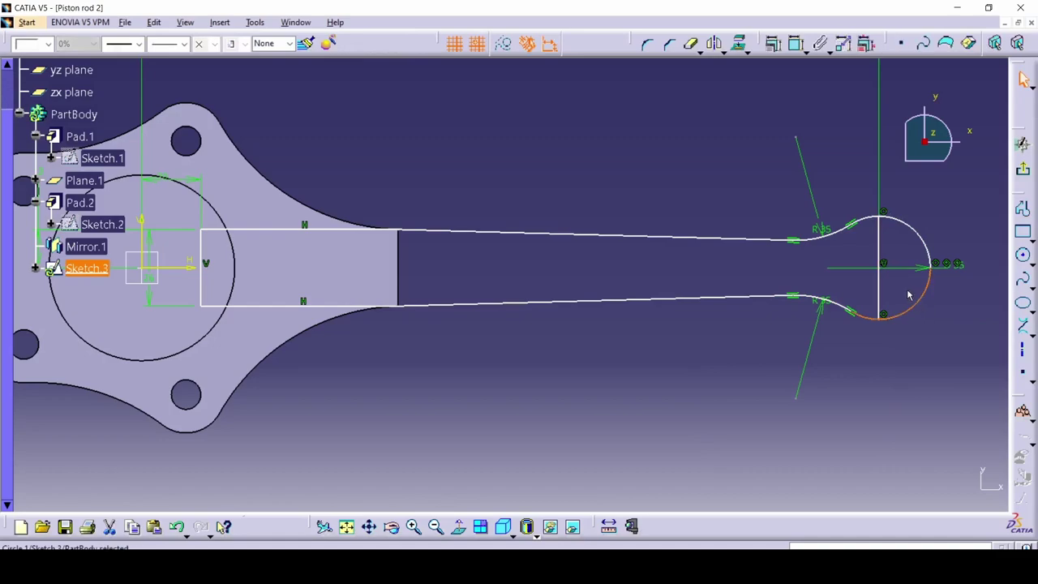
key("Delete")
left_click(923, 242)
key("Delete")
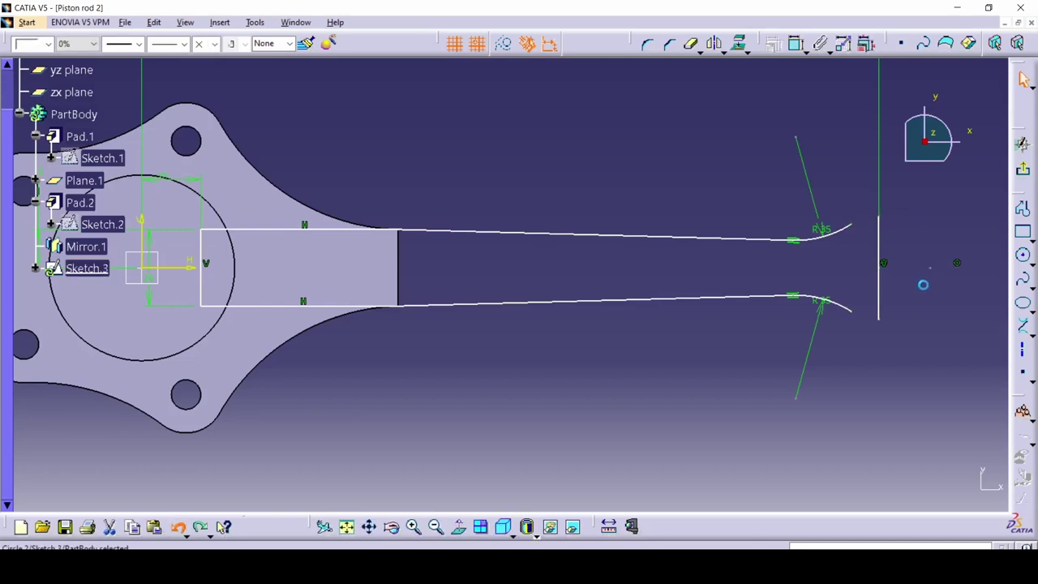
Step: Undo the small-end arc deletions and the vertical line
key("ctrl+z")
key("ctrl+z")
key("ctrl+z")
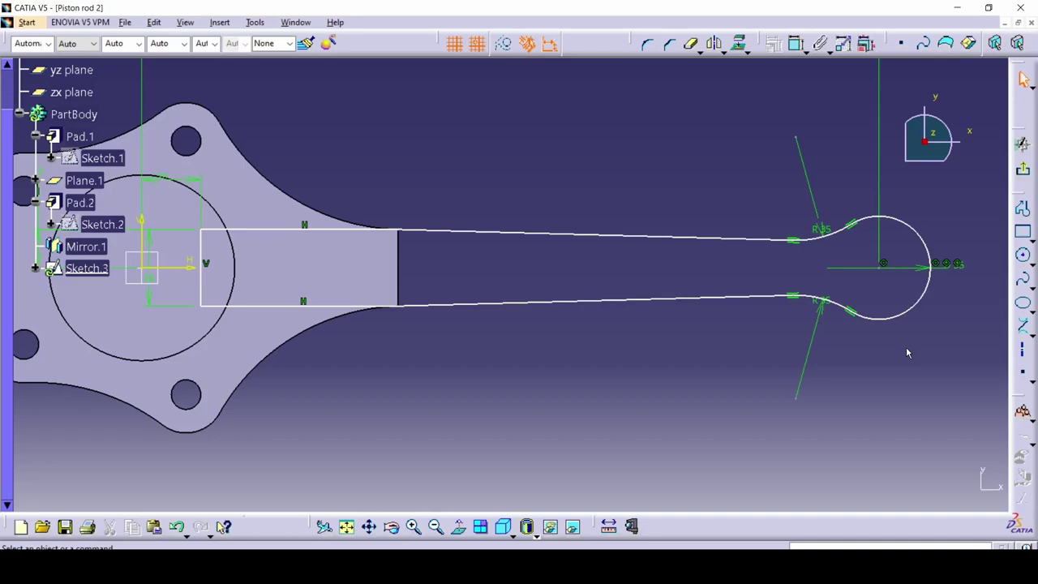
Step: Exit the sketch and pad the shank and small-end profile 42 mm in the reversed direction, spanning both flanges, after checking the drawing
key("alt+Tab")
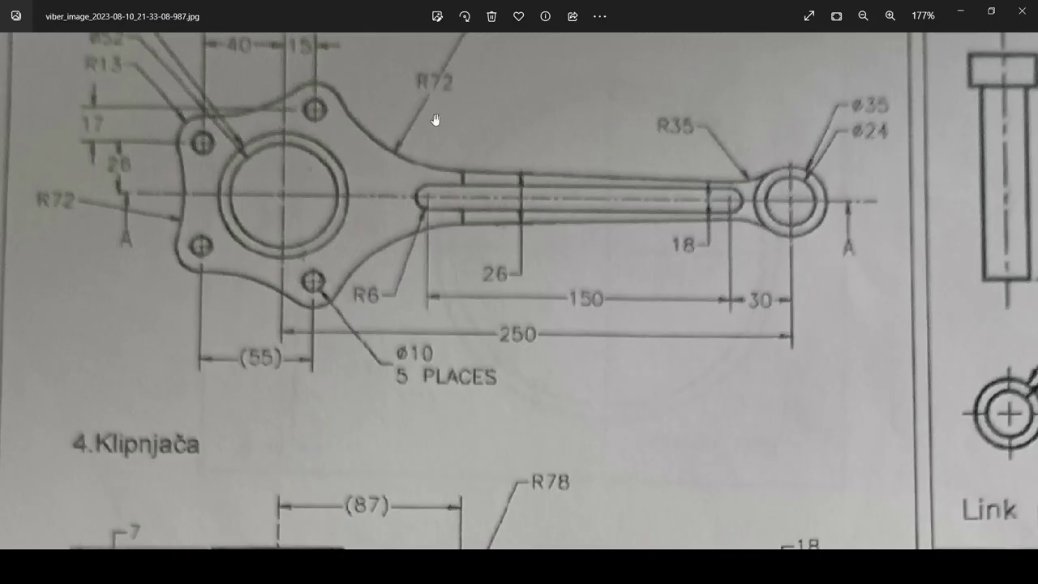
key("alt+Tab")
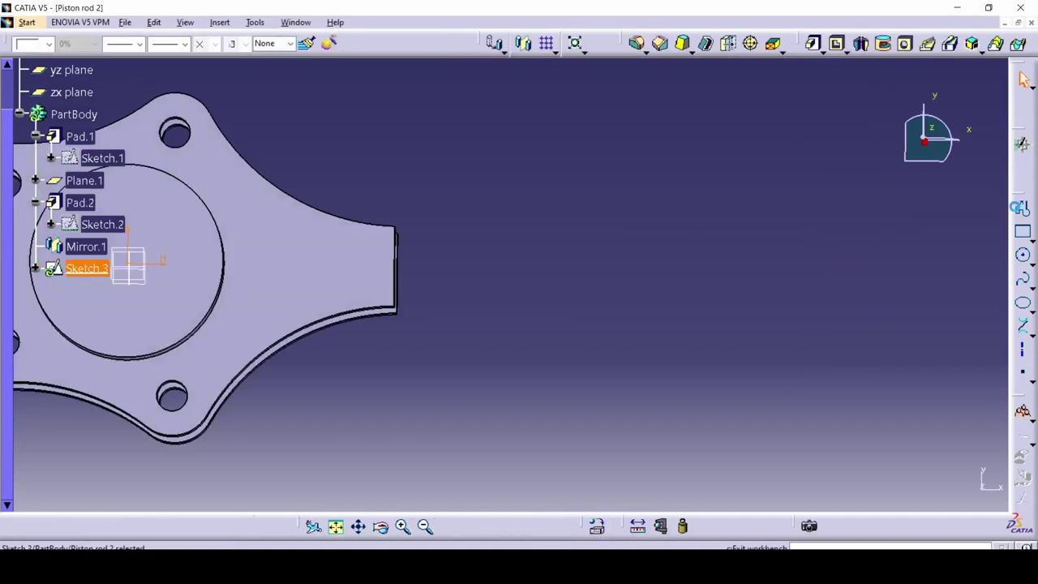
left_click(1023, 79)
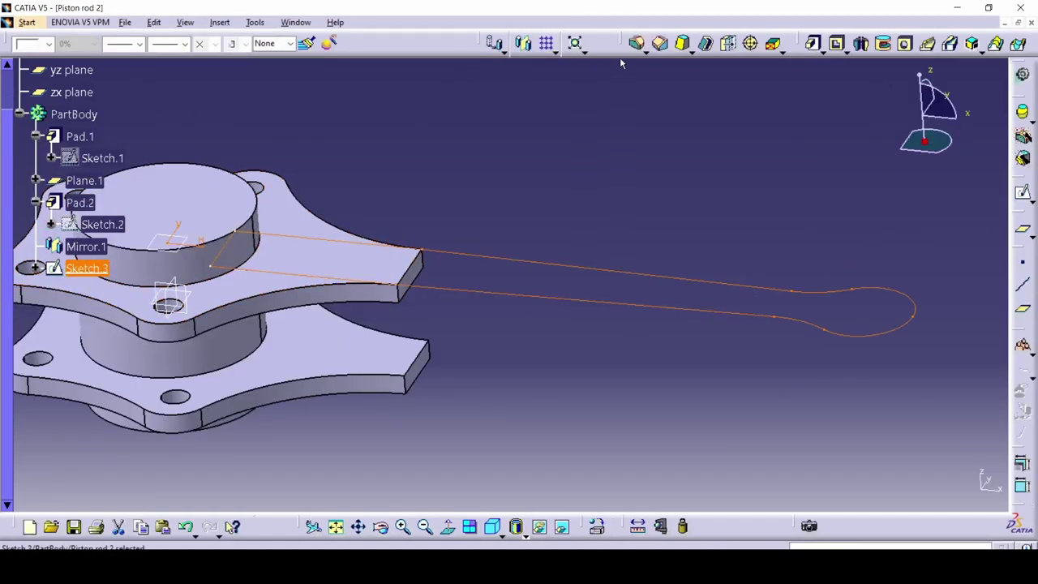
left_click(812, 43)
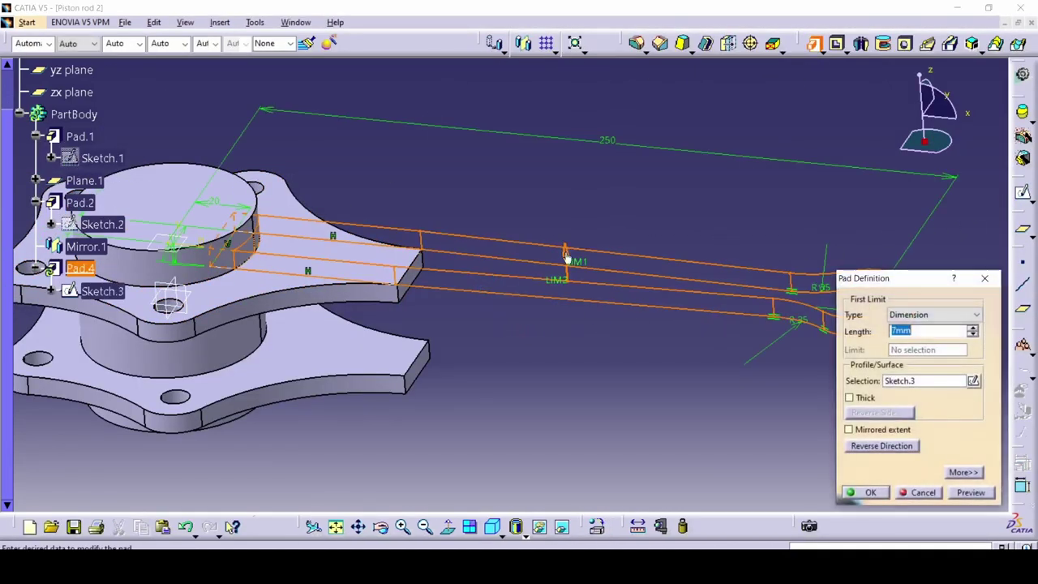
double_click(905, 332)
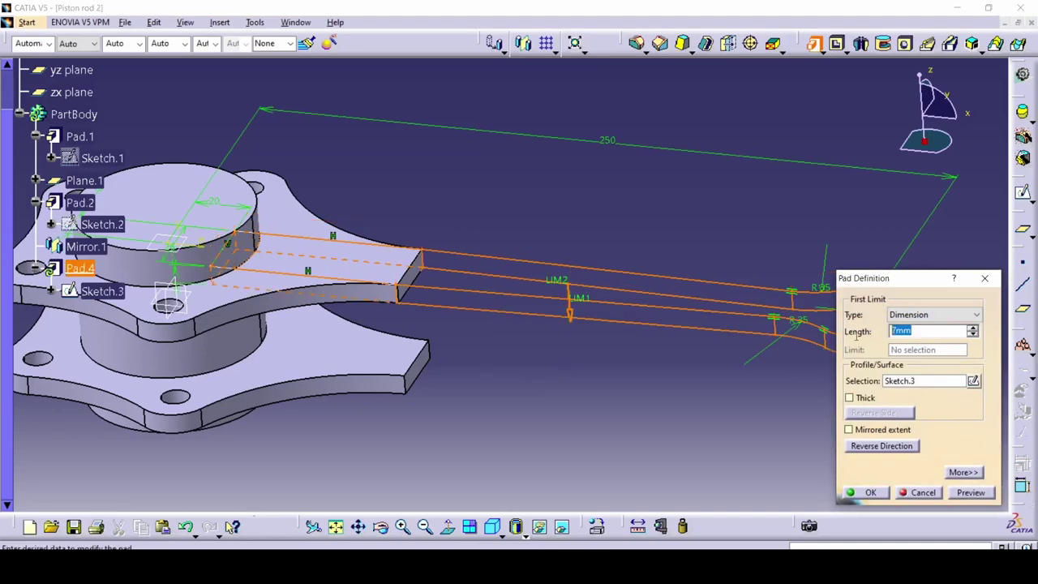
key("alt+Tab")
scroll(722, 284, "down", 3)
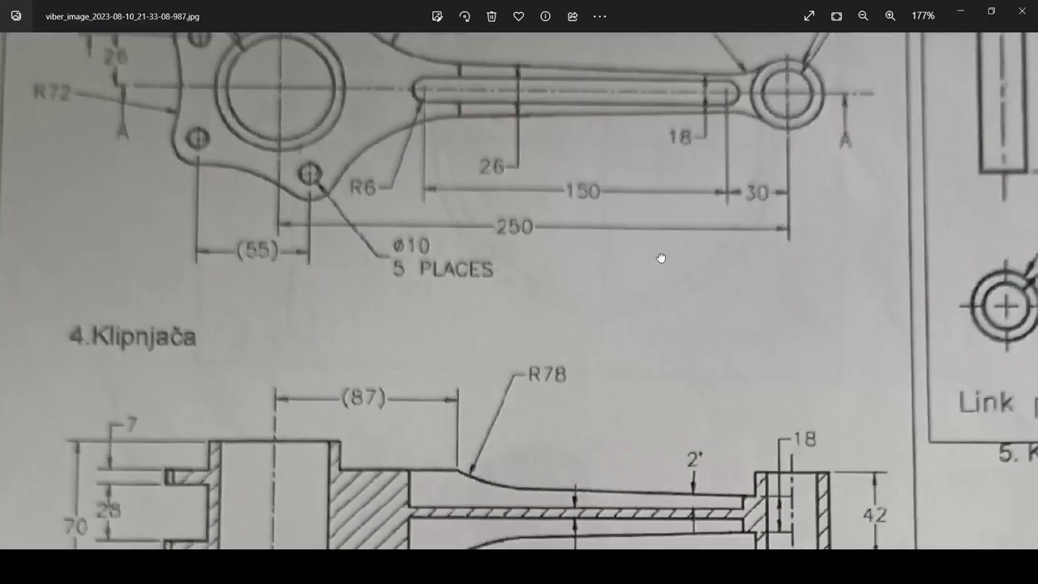
key("alt+Tab")
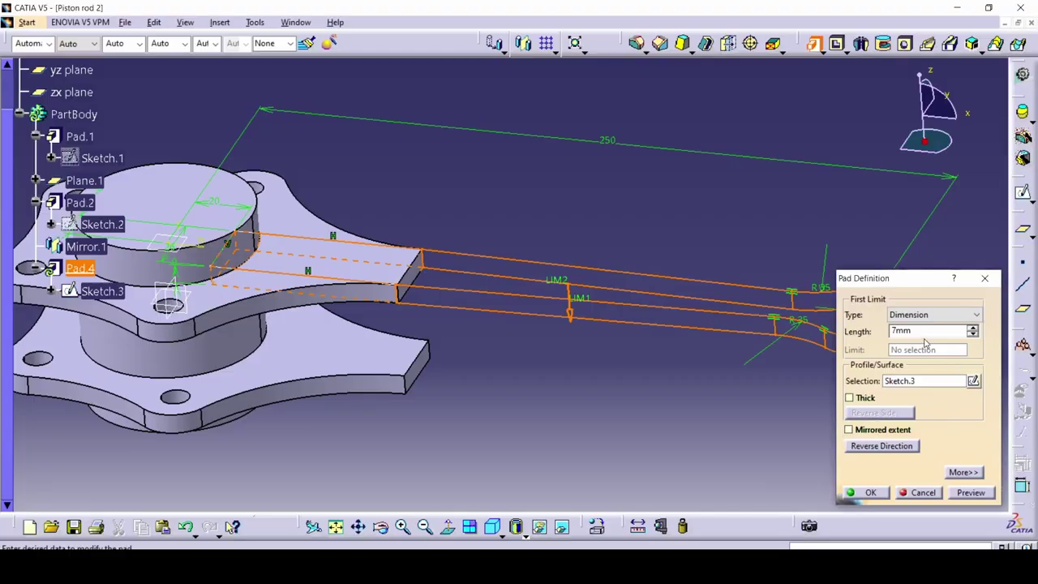
left_click_drag(920, 332, 838, 335)
type("60")
key("Return")
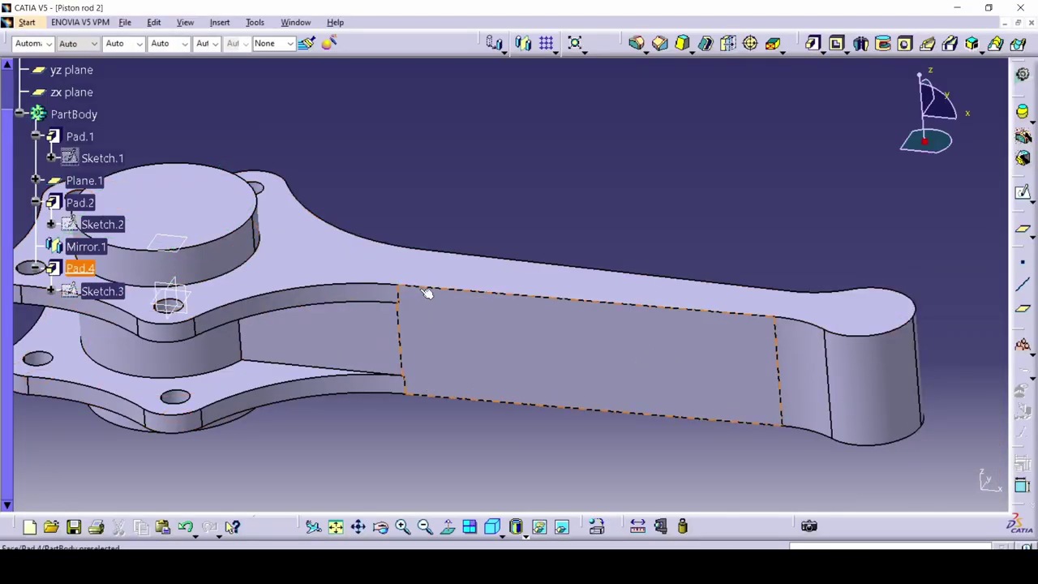
Step: Consult the section view in the drawing image and start a new sketch on the zx plane
middle_click_drag(360, 446, 487, 288)
mouse_move(306, 251)
middle_mouse_down()
mouse_move(330, 400)
mouse_move(407, 422)
mouse_move(398, 395)
mouse_move(416, 401)
mouse_move(454, 324)
middle_mouse_up()
key("alt+Tab")
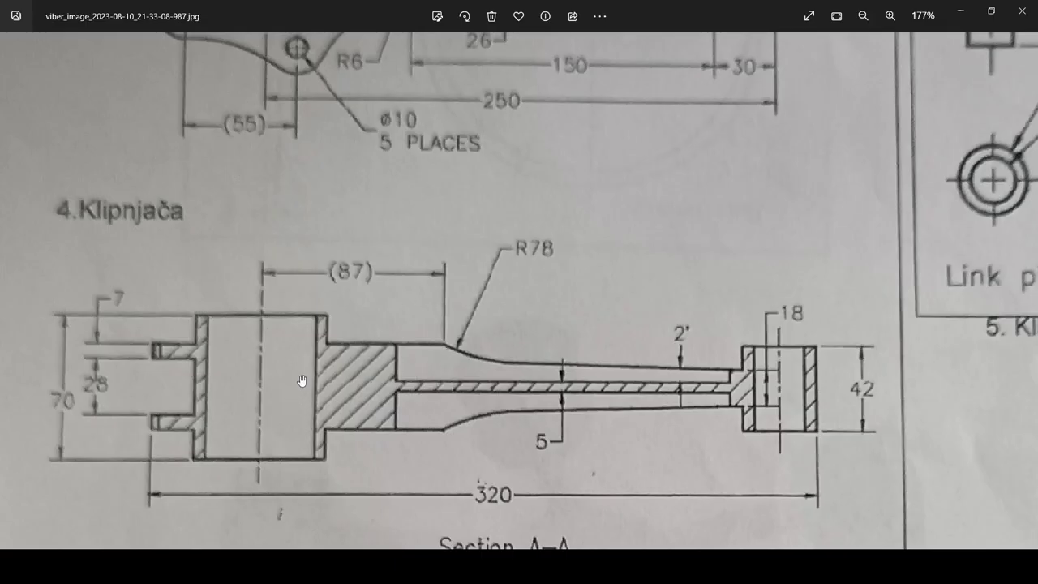
key("alt+Tab")
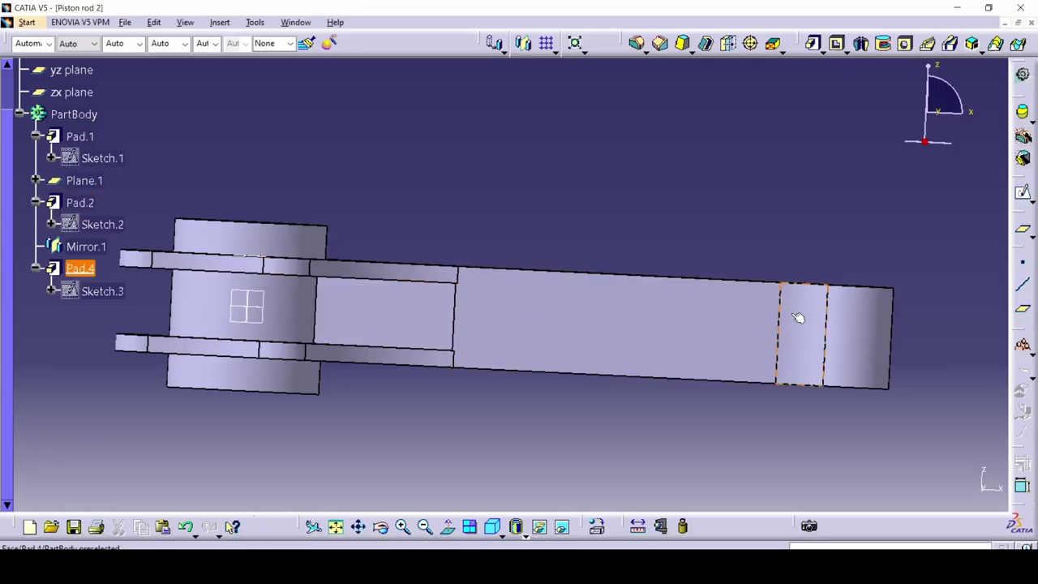
key("alt+Tab")
key("alt+Tab")
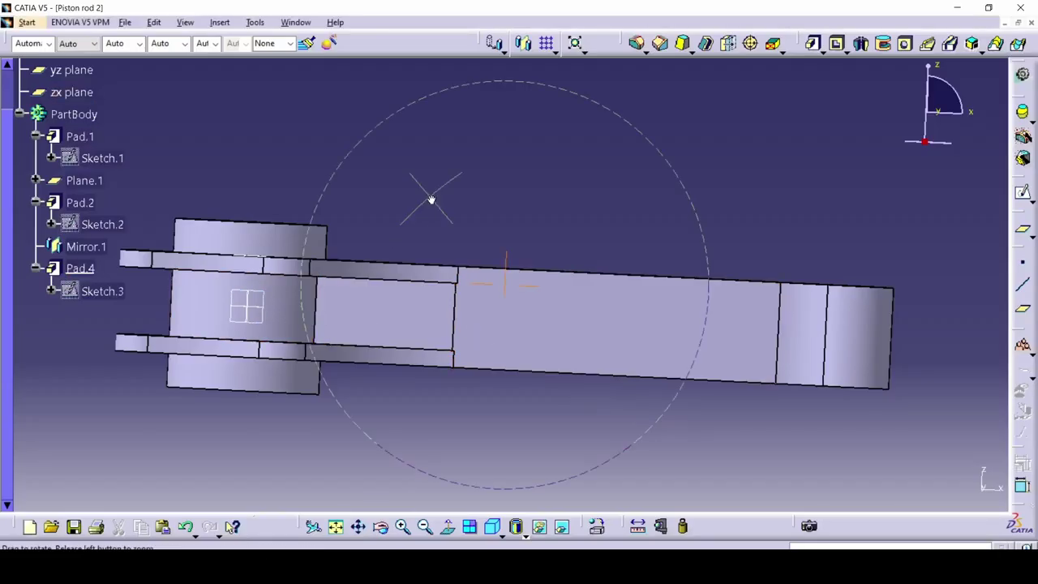
middle_click_drag(431, 199, 259, 316)
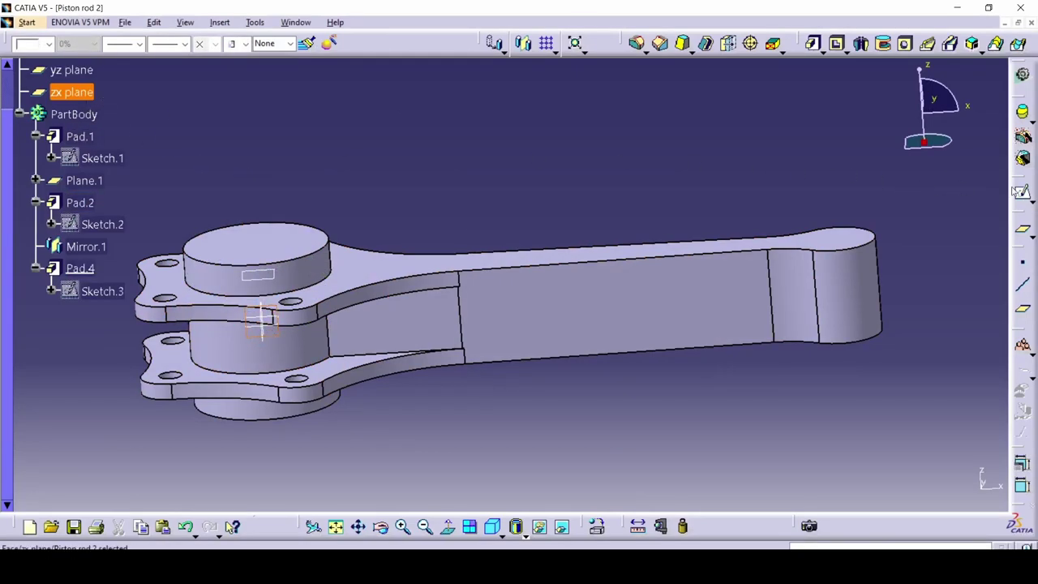
left_click(1020, 192)
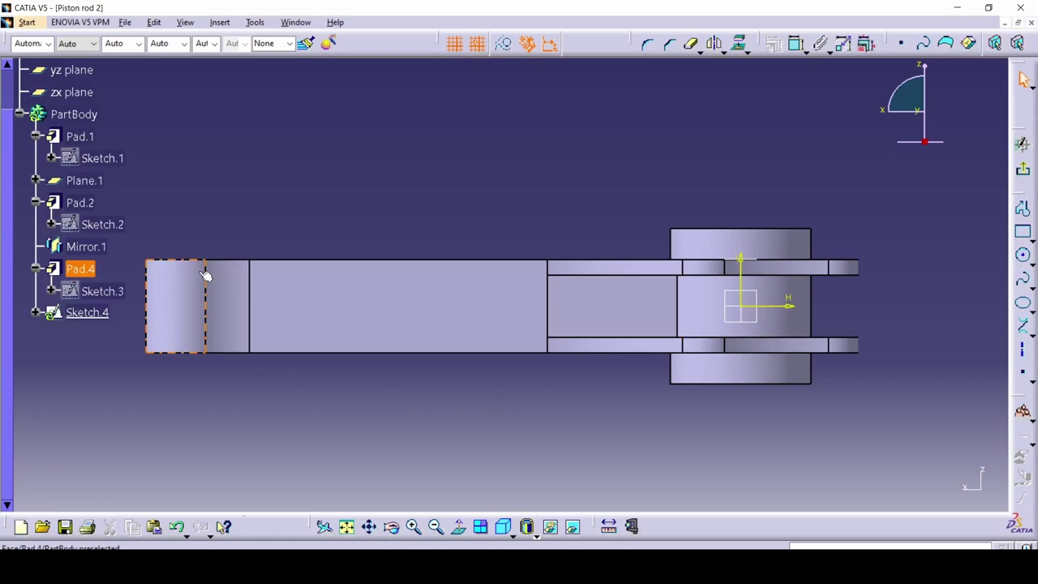
Step: Examine the small end in Section A-A of the drawing and on the model, and set the sketch to the standard Left view
key("alt+Tab")
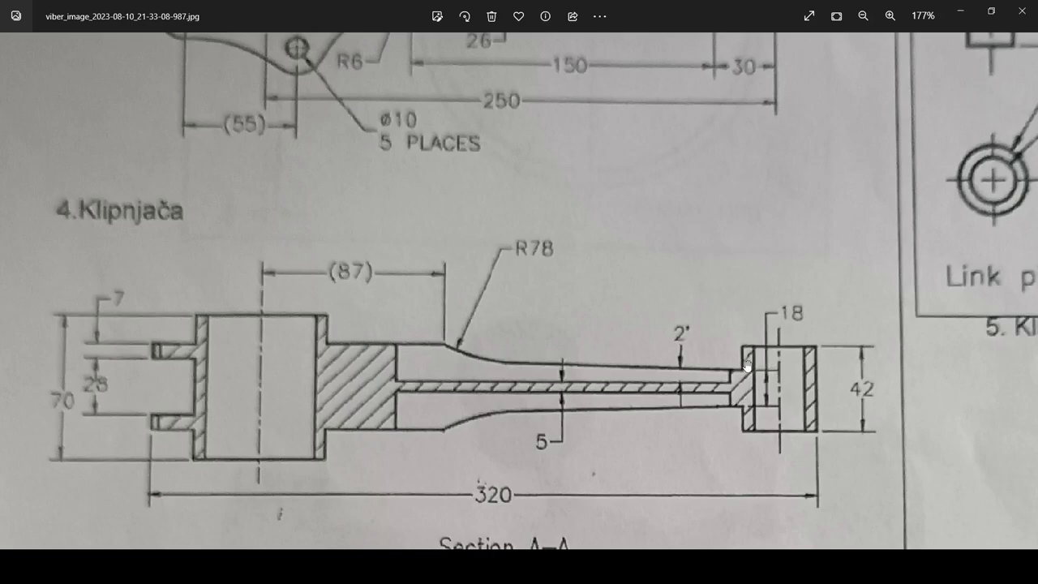
key("alt+Tab")
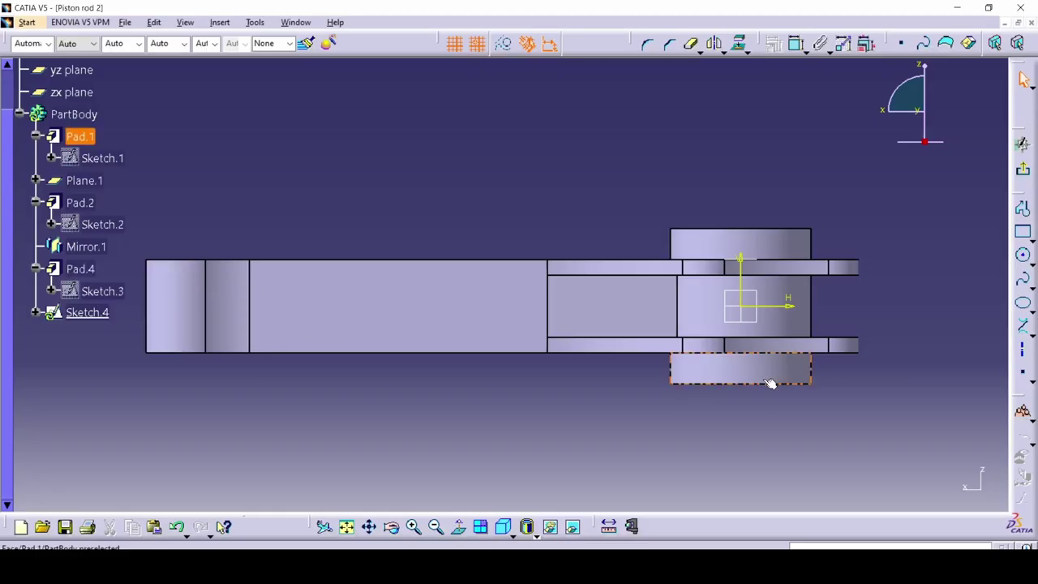
middle_click_drag(324, 394, 419, 345)
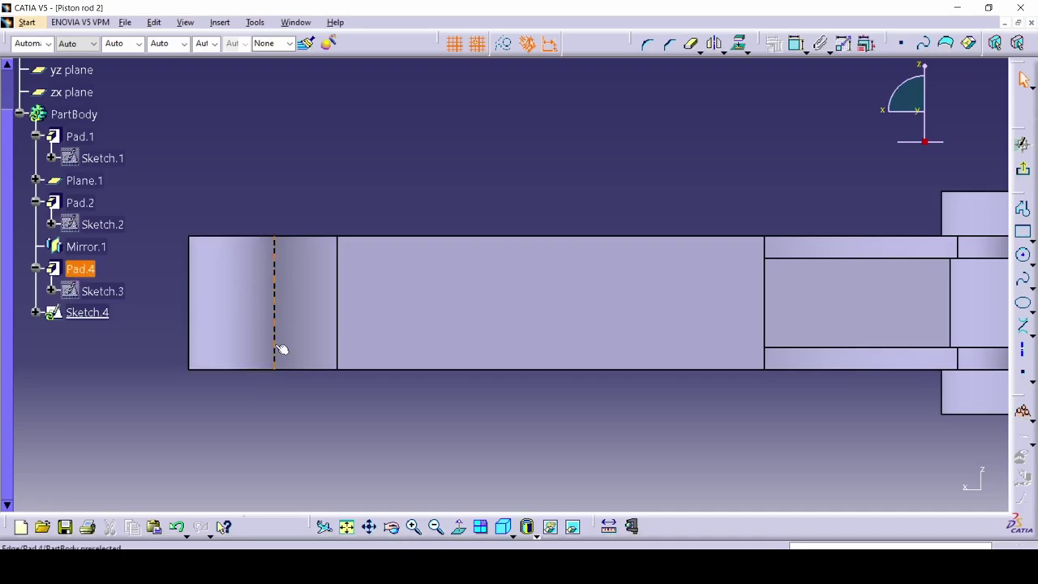
middle_click_drag(297, 243, 464, 325)
left_click(450, 450)
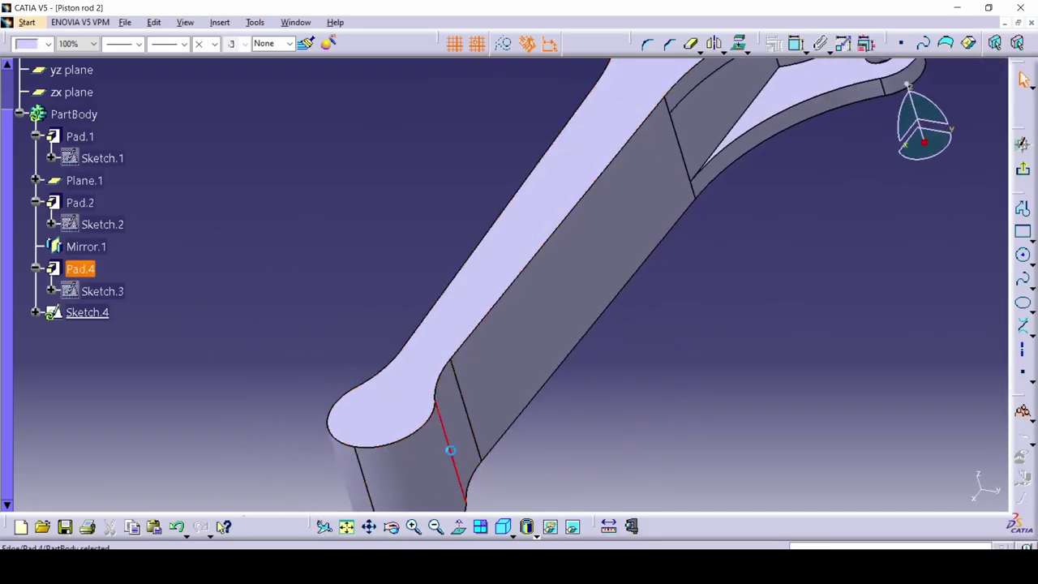
left_click(512, 536)
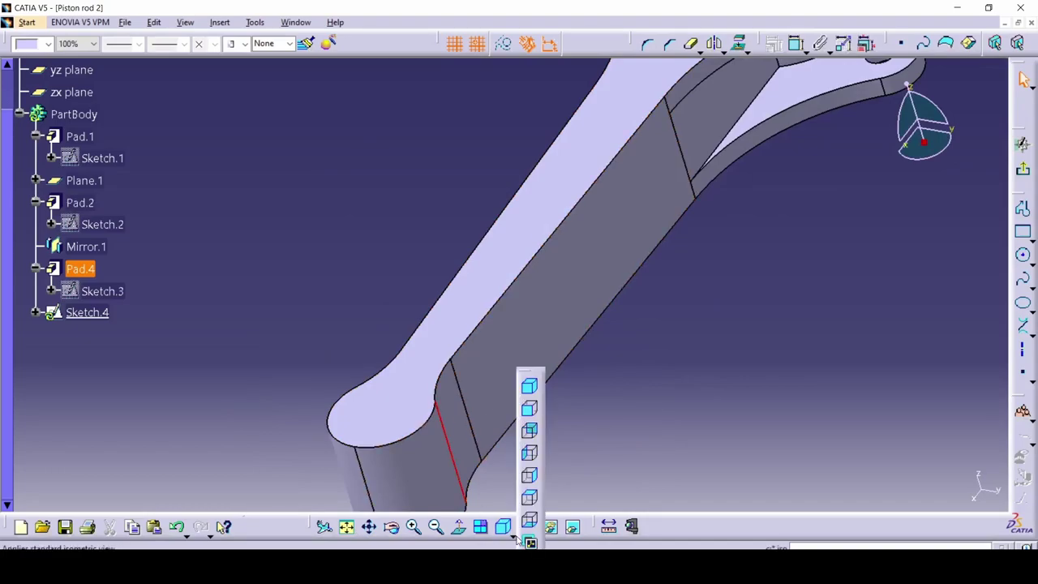
left_click(531, 454)
left_click(463, 470)
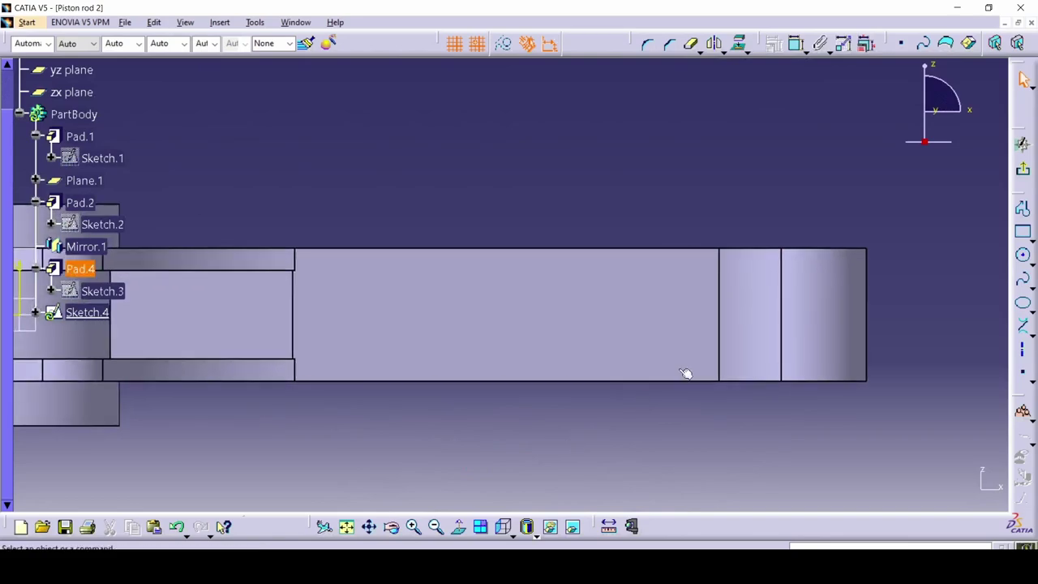
Step: Project the small end's inner vertical edge and the shank's edge beside the flanges onto the sketch plane, and check Section A-A in the drawing
left_click(720, 357)
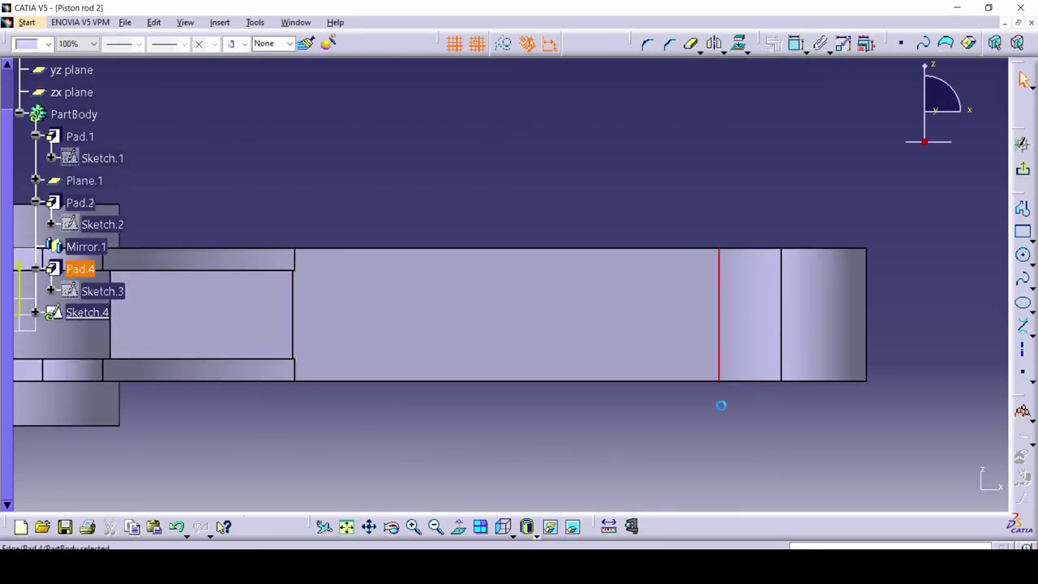
left_click(782, 311)
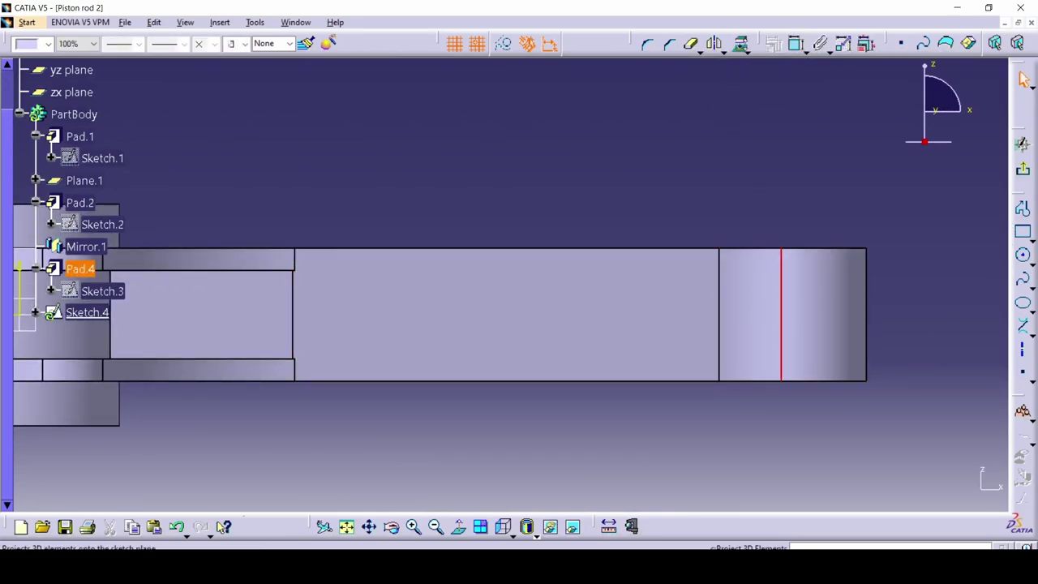
left_click(740, 44)
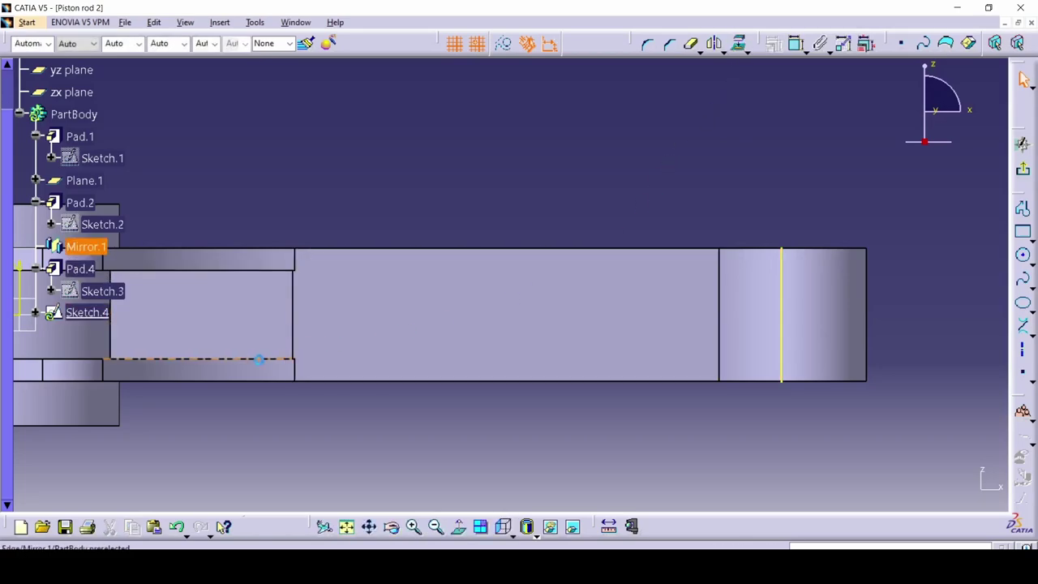
middle_click_drag(291, 443, 343, 420)
left_click(343, 296)
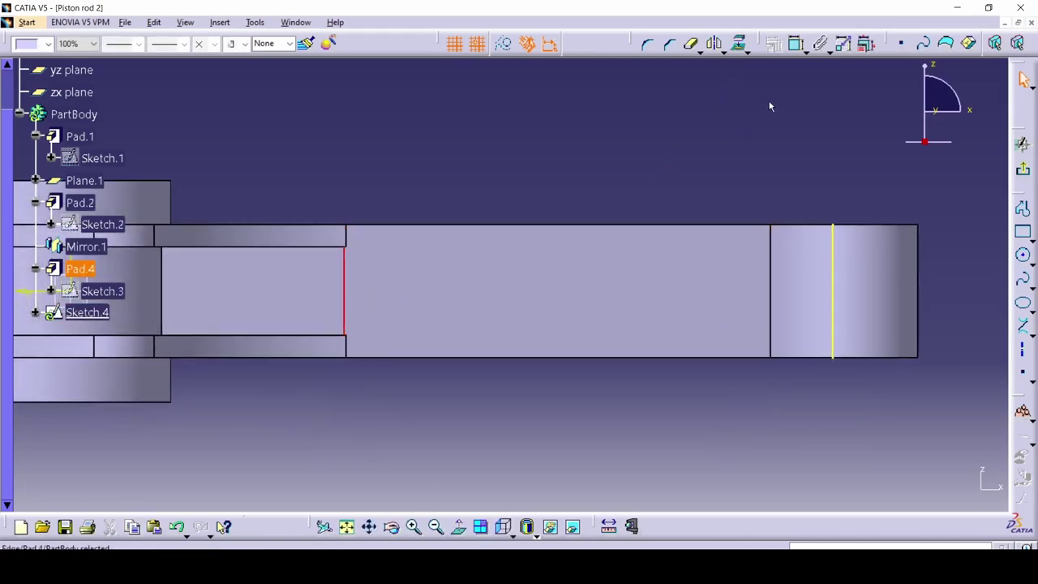
left_click(742, 44)
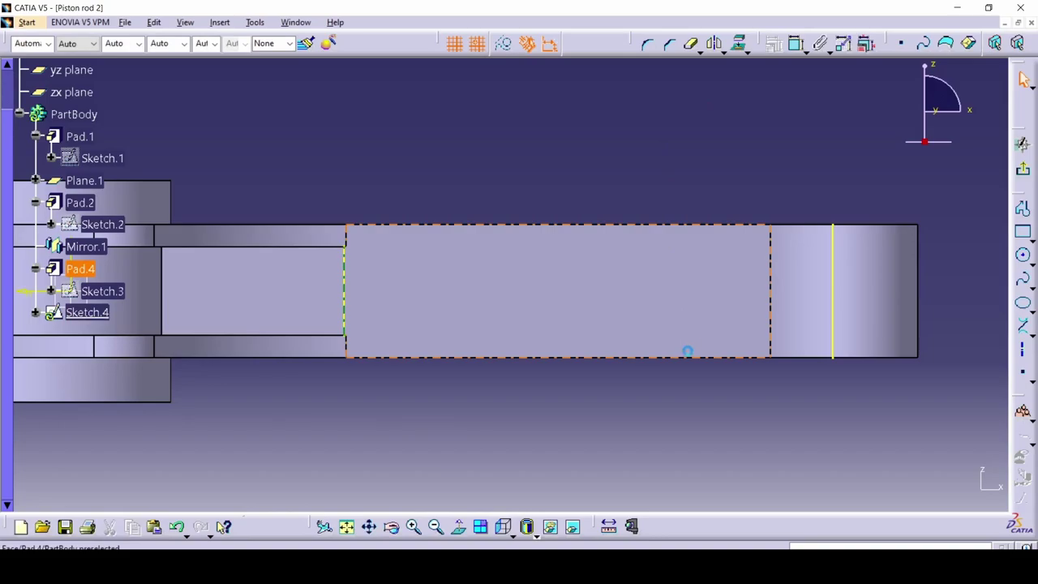
key("alt+Tab")
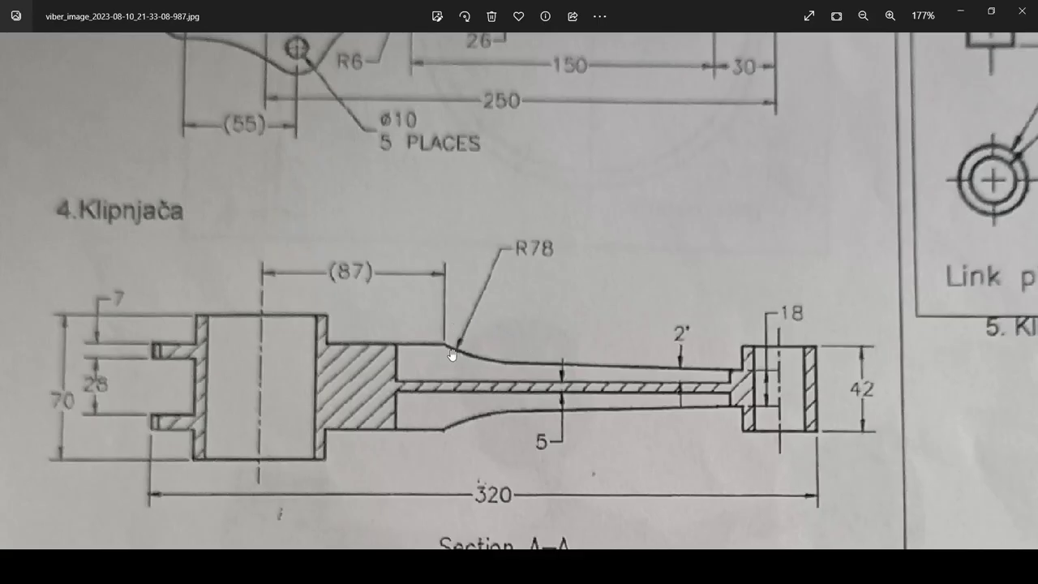
key("alt+Tab")
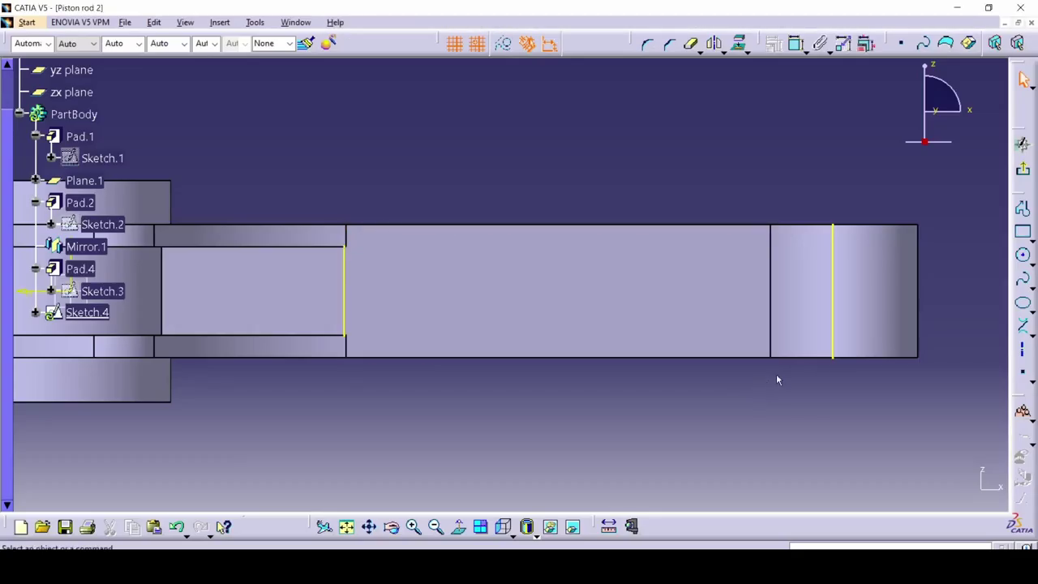
left_click(836, 244)
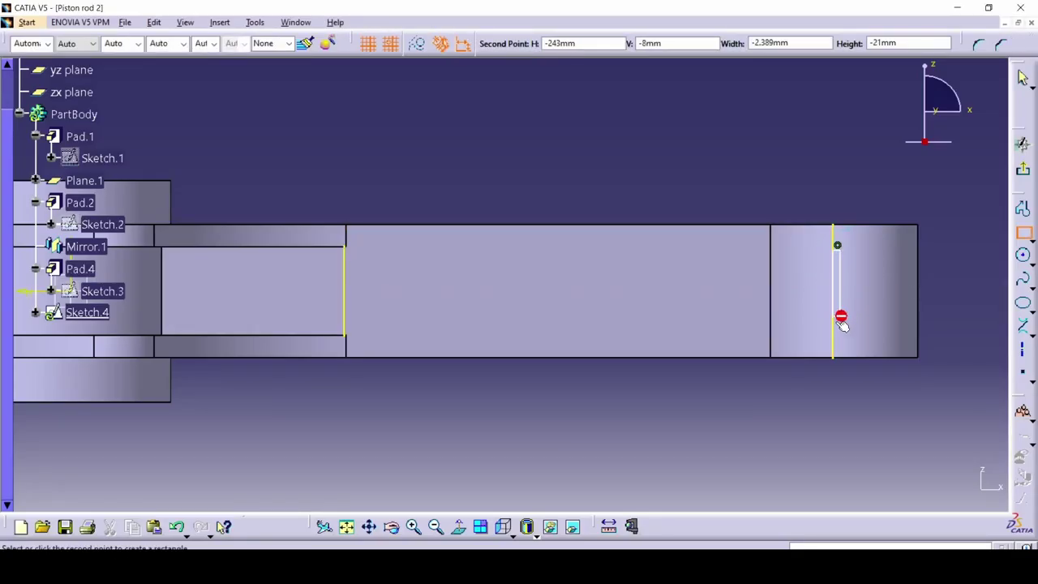
left_click(833, 322)
left_click(1024, 233)
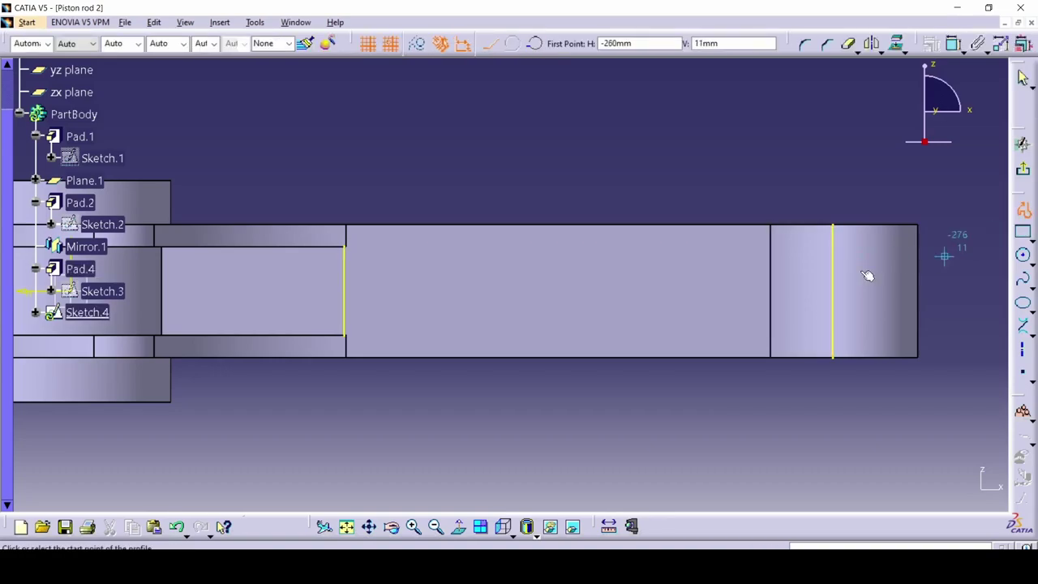
Step: Sketch a vertical line along the projected small-end edge, shorter than the edge at both ends
left_click(833, 254)
left_click(833, 320)
key("Escape")
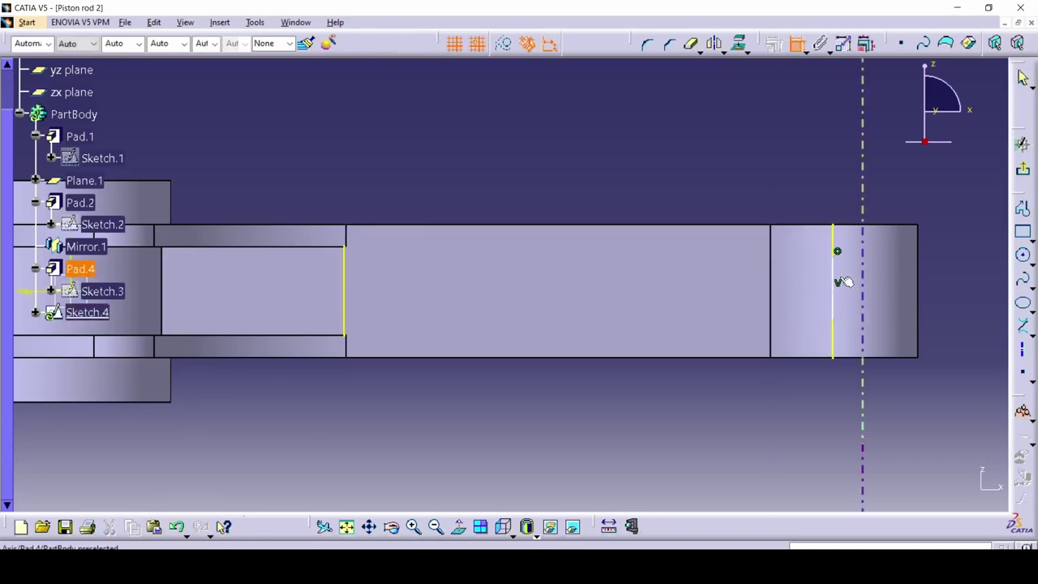
Step: Dimension the vertical line at the rod's small end and set its length to 18 mm
left_click(833, 289)
left_click(660, 182)
double_click(660, 199)
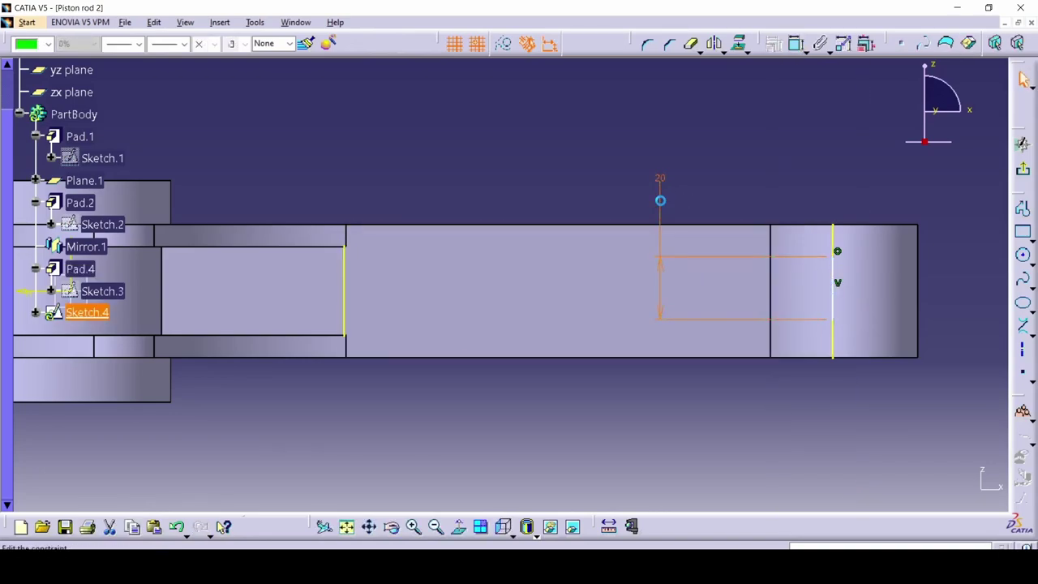
type("18")
key("Return")
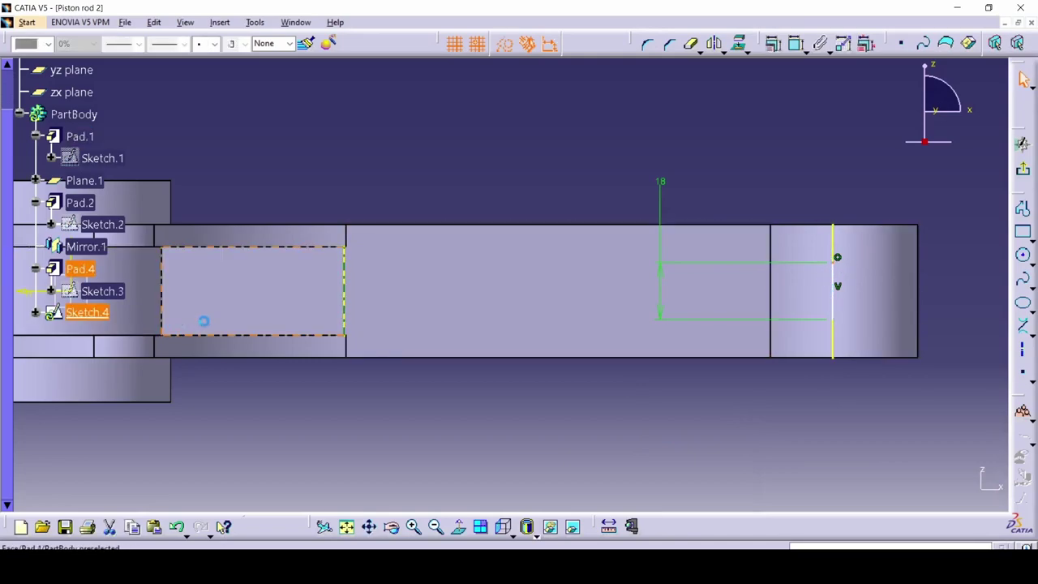
Step: Constrain the vertical line's upper endpoint 9 mm above the sketch's horizontal axis
middle_click_drag(203, 322, 438, 328)
left_click(266, 289)
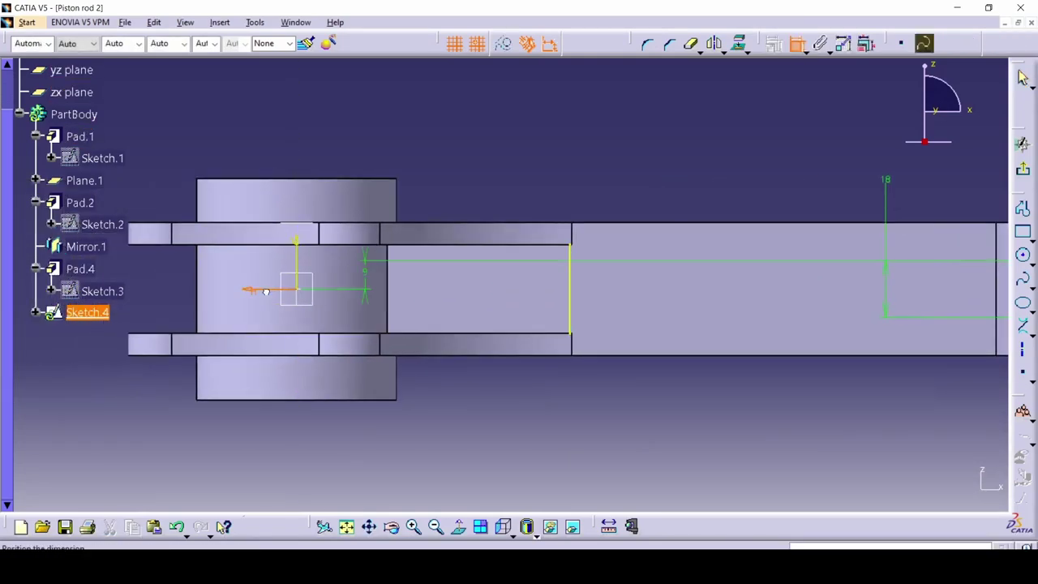
left_click(520, 176)
double_click(519, 176)
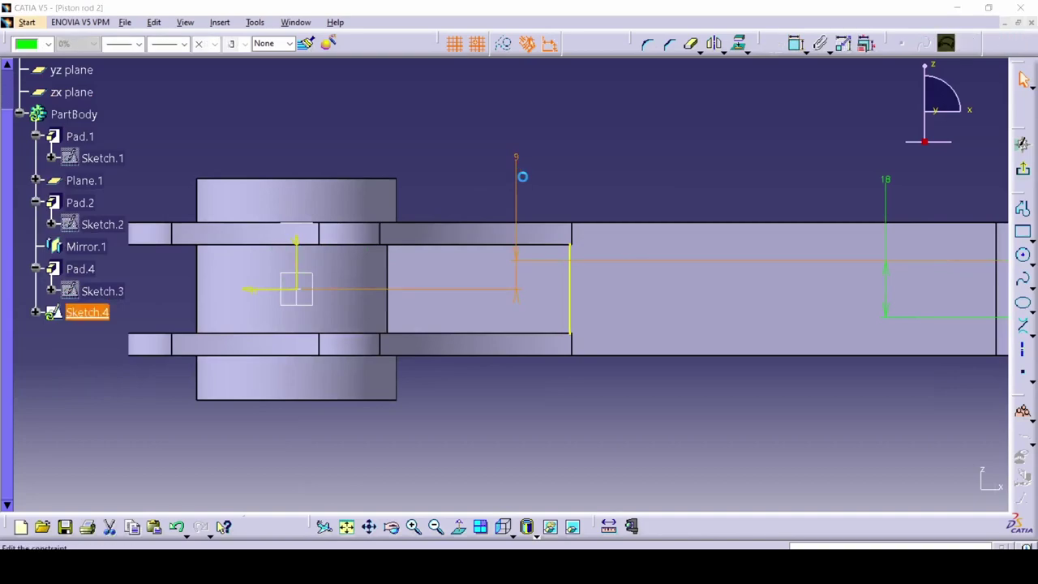
key("Return")
Step: Reposition the 9 mm and 18 mm dimensions beside the rod's small end
middle_click_drag(529, 185, 370, 182)
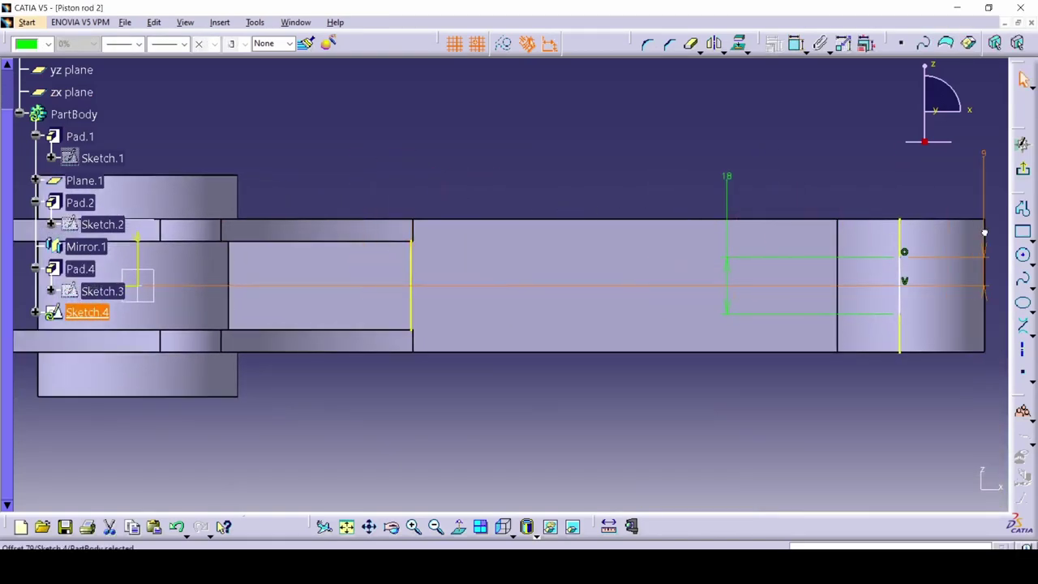
left_click_drag(729, 188, 924, 222)
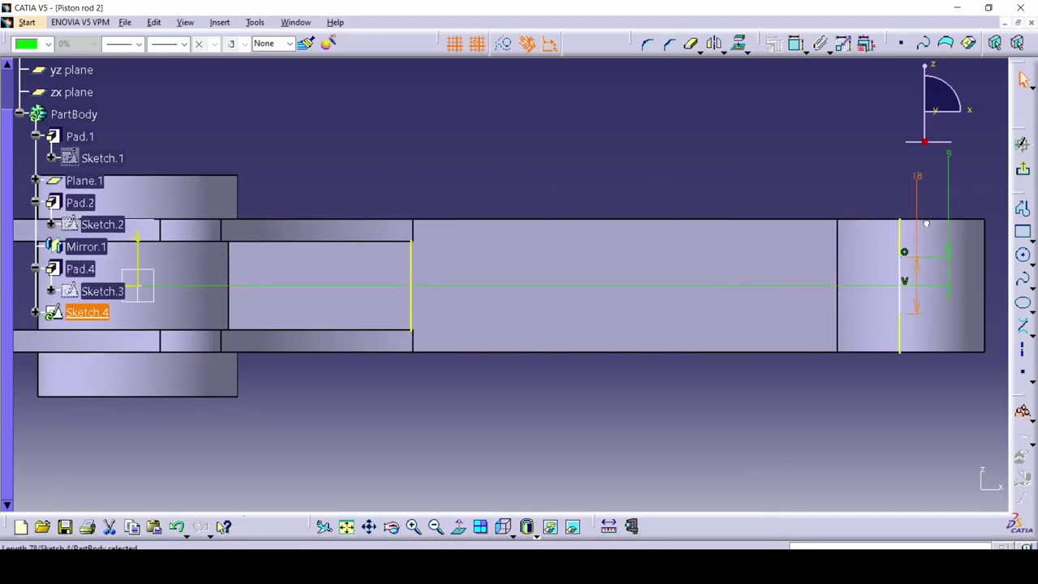
left_click(967, 372)
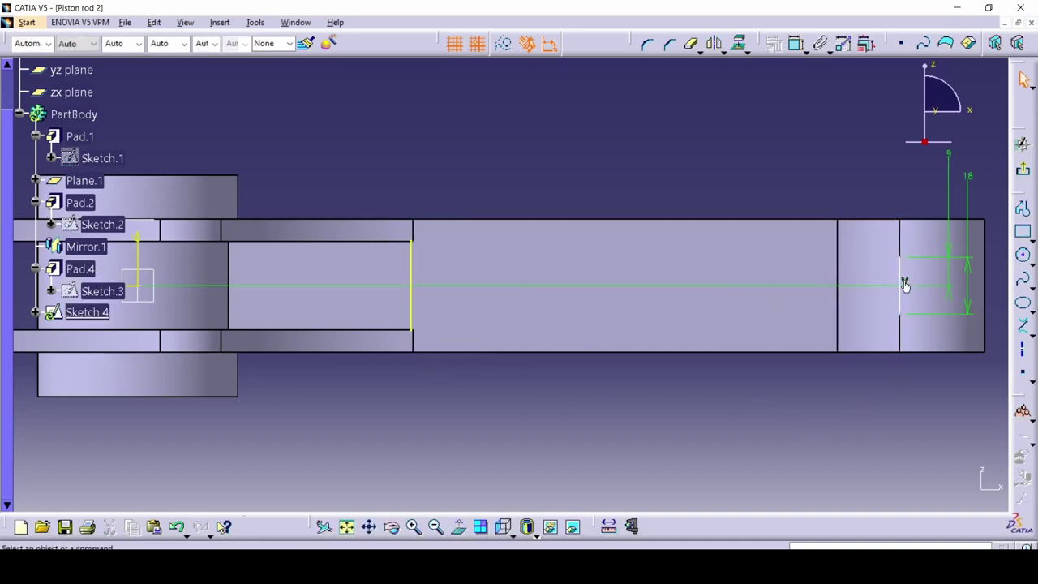
left_click(1023, 232)
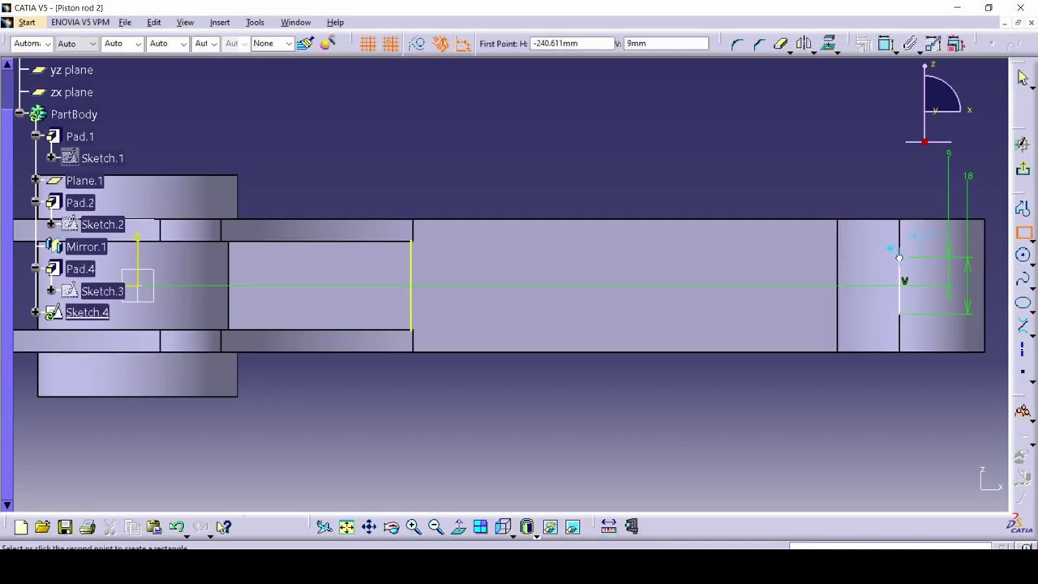
left_click(899, 258)
key("Escape")
Step: Sketch a slanted profile line from the vertical line's upper endpoint to the shank's upper corner at the fork end
key("p")
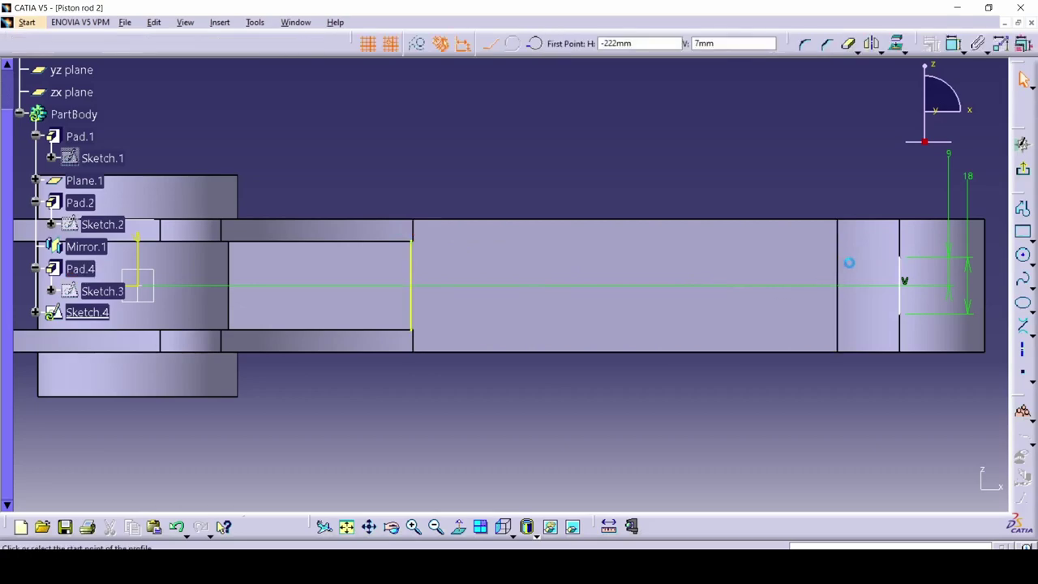
left_click(901, 258)
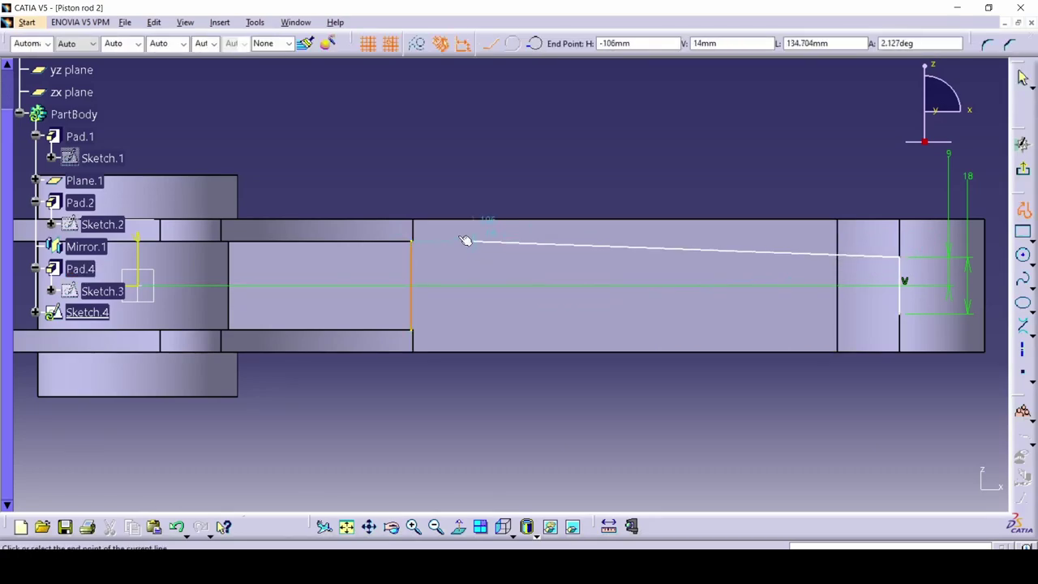
left_click(414, 220)
key("Escape")
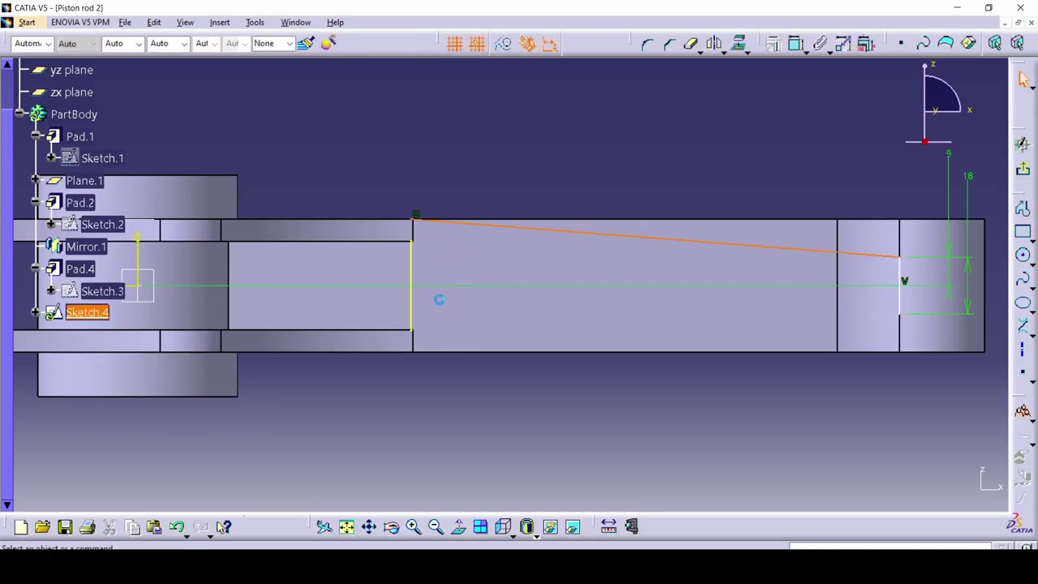
Step: Delete the projected vertical edge at the fork end of the shank, along with the slanted line
middle_click_drag(427, 419, 373, 241, "ctrl")
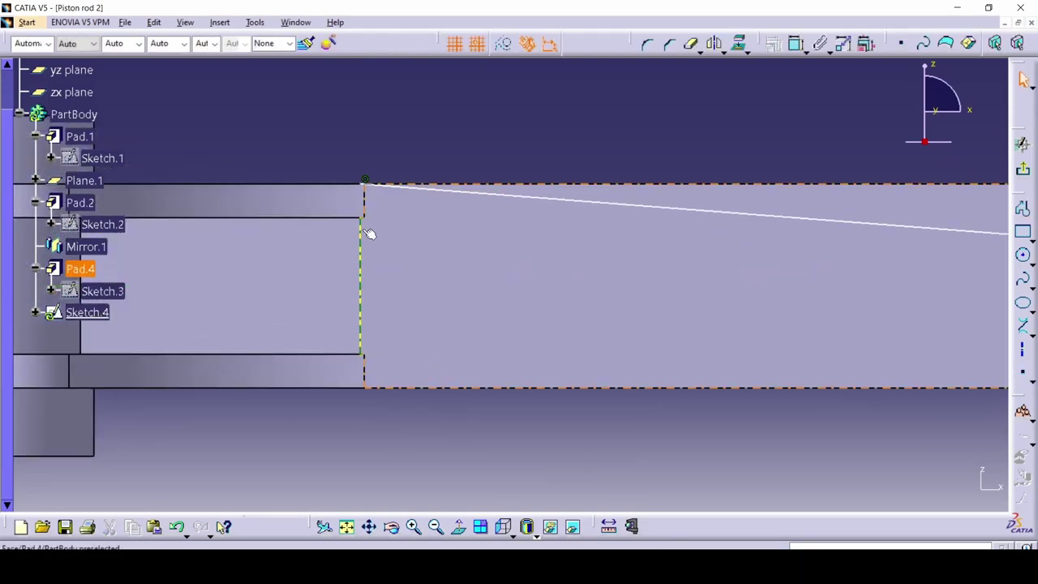
left_click(361, 253)
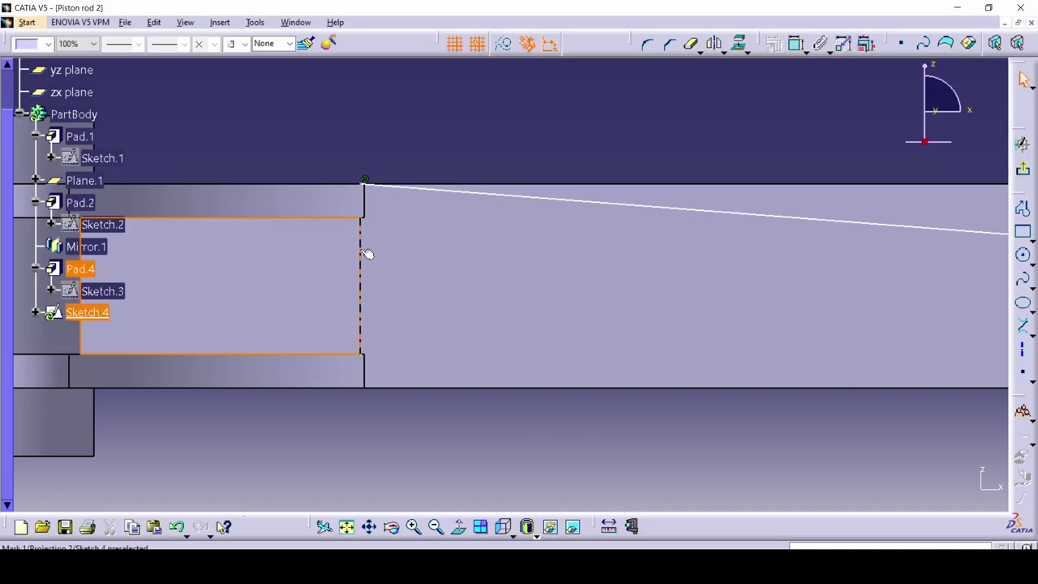
left_click(432, 158)
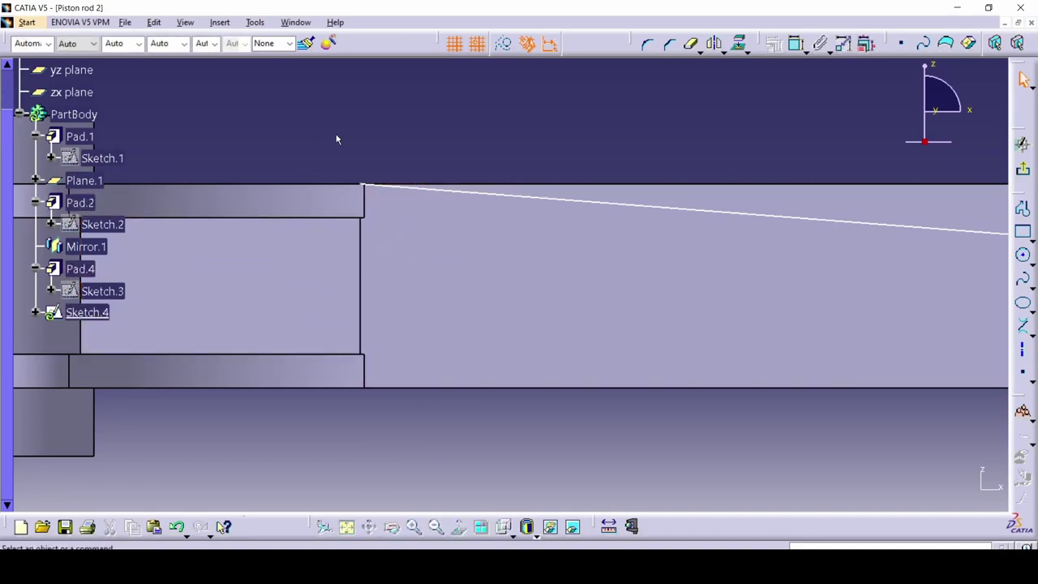
Step: Project the short vertical end edge of the upper fork plate, Pad.2, into the sketch
left_click(367, 201)
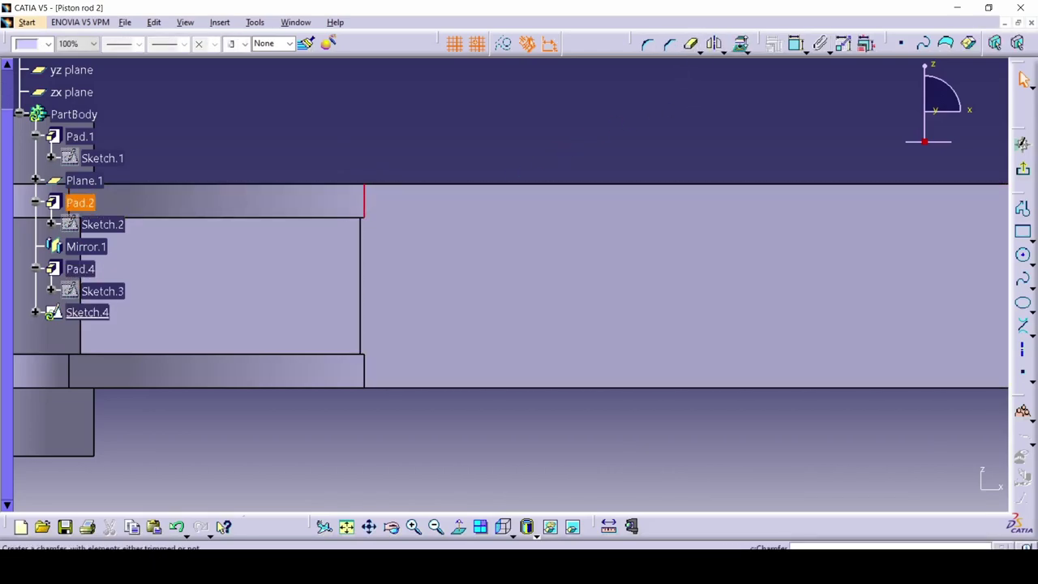
left_click(742, 45)
left_click(519, 148)
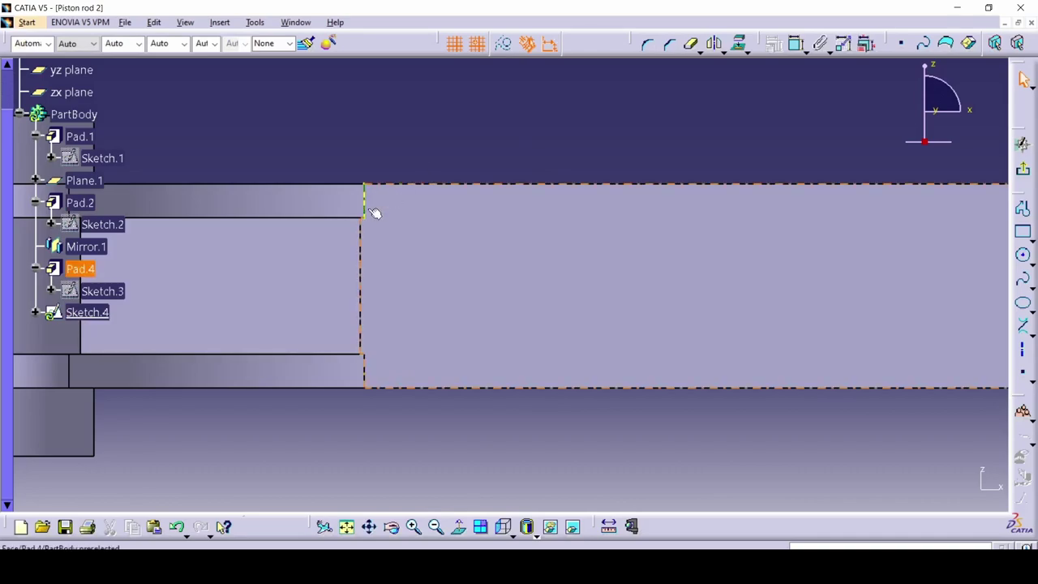
key("r")
key("Escape")
middle_click_drag(401, 159, 400, 229, "ctrl")
key("r")
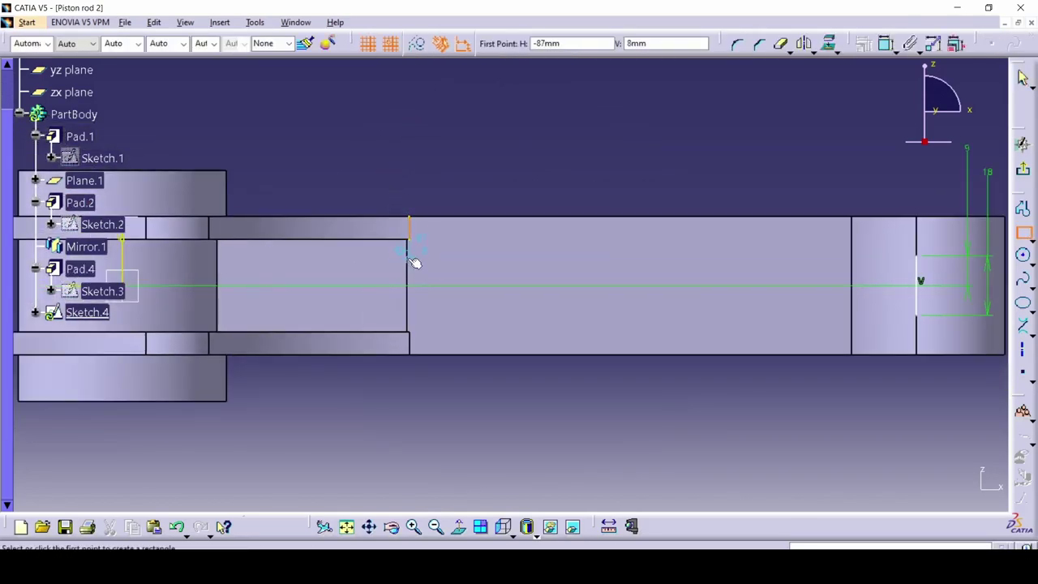
left_click(410, 217)
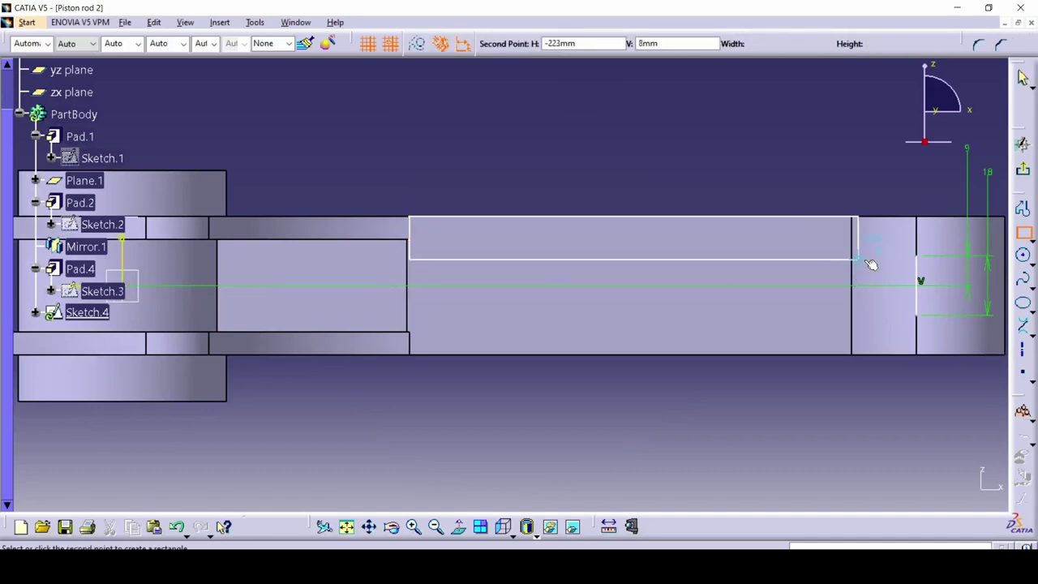
key("Escape")
Step: Sketch slanted lines from the projected edge's top to the vertical line's upper endpoint, and from its lower endpoint to the lower fork plate's inner corner
key("p")
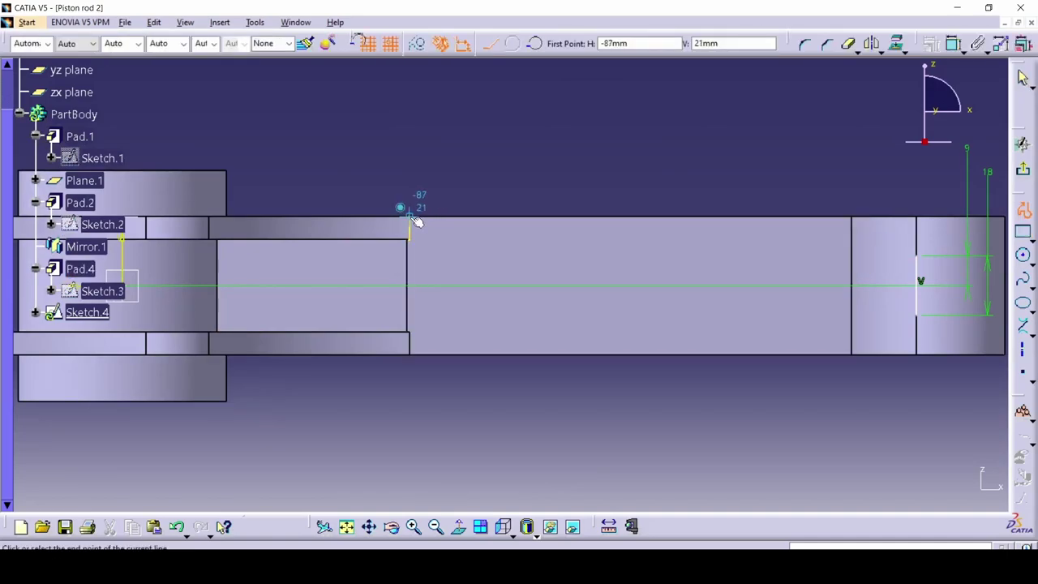
left_click(411, 217)
double_click(915, 258)
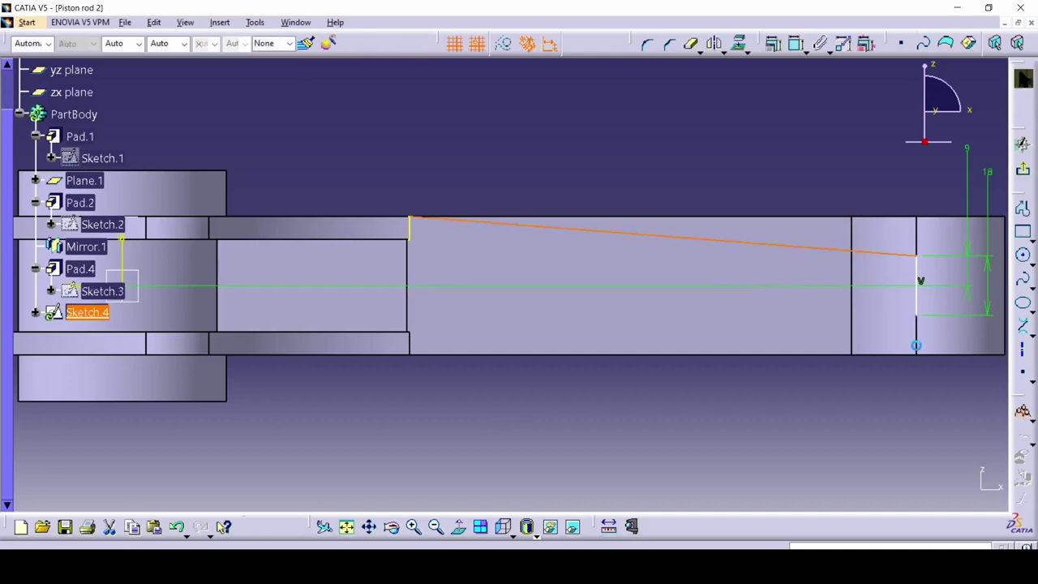
left_click(917, 315)
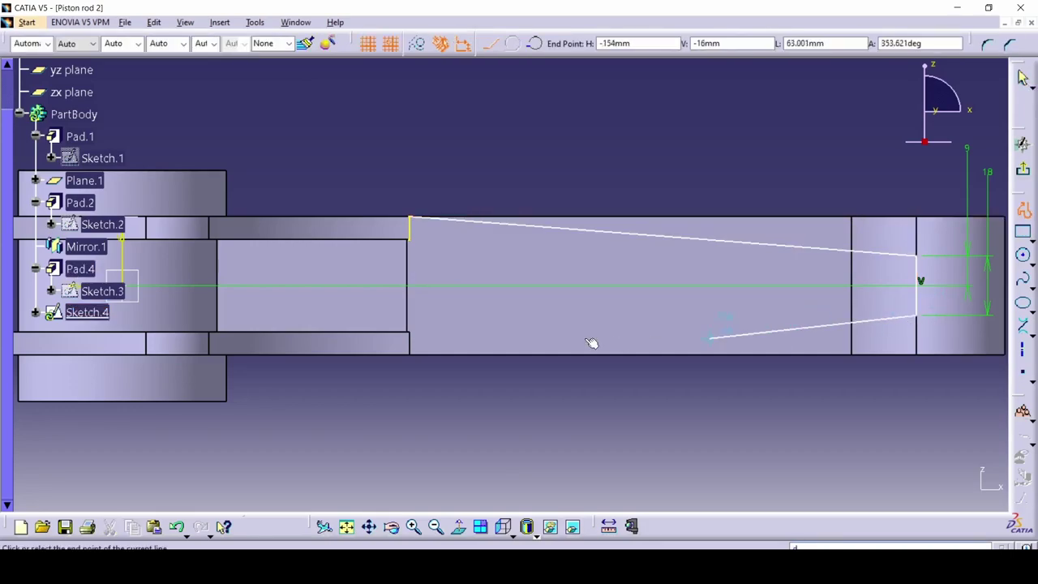
left_click(413, 327)
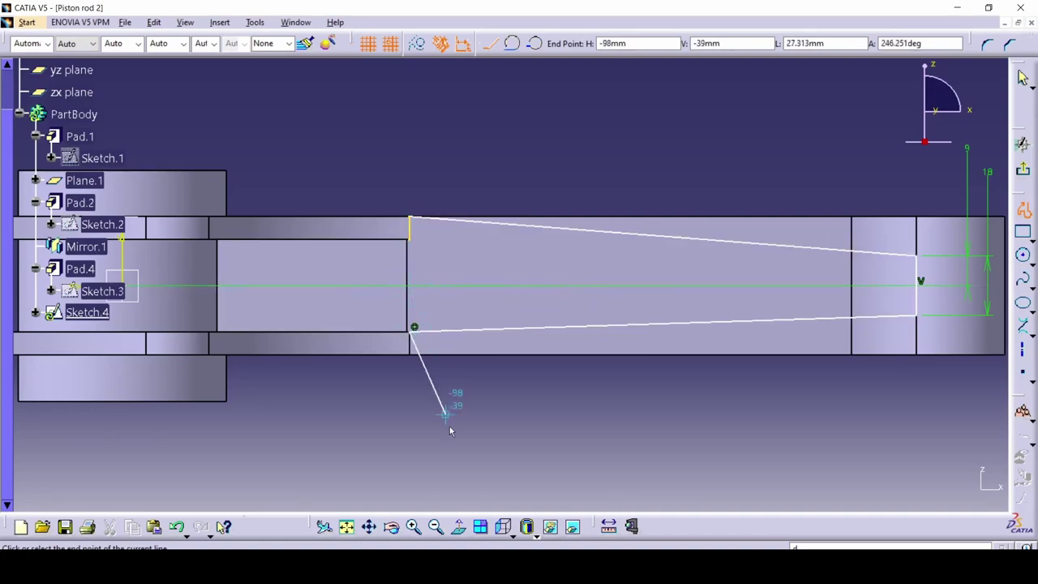
key("Escape")
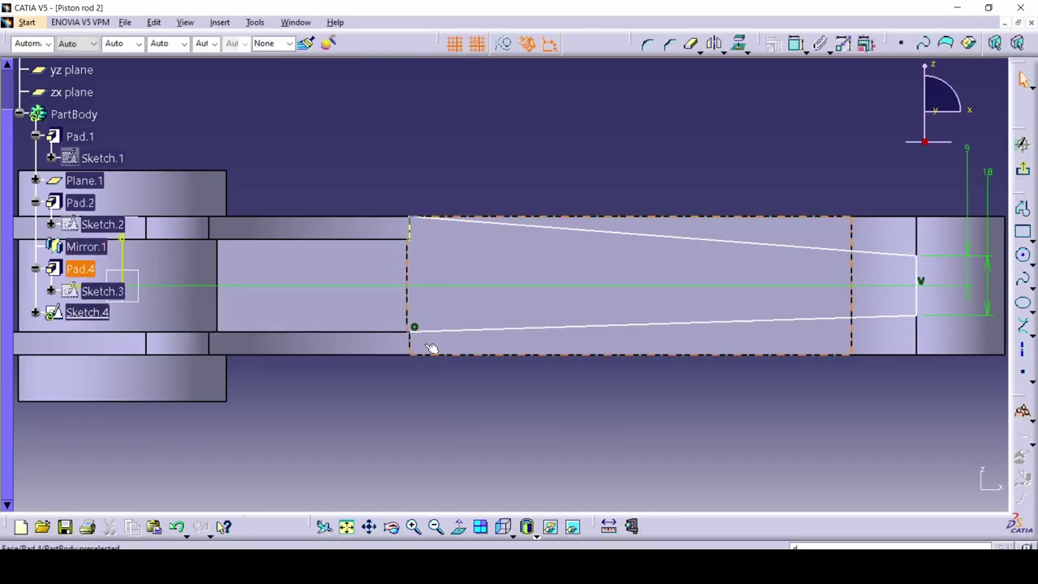
Step: Draw a circle above the rod's shank and set its diameter to 156 mm
key("alt+Tab")
key("alt+Tab")
middle_click_drag(521, 213, 538, 290, "ctrl")
left_click(1022, 256)
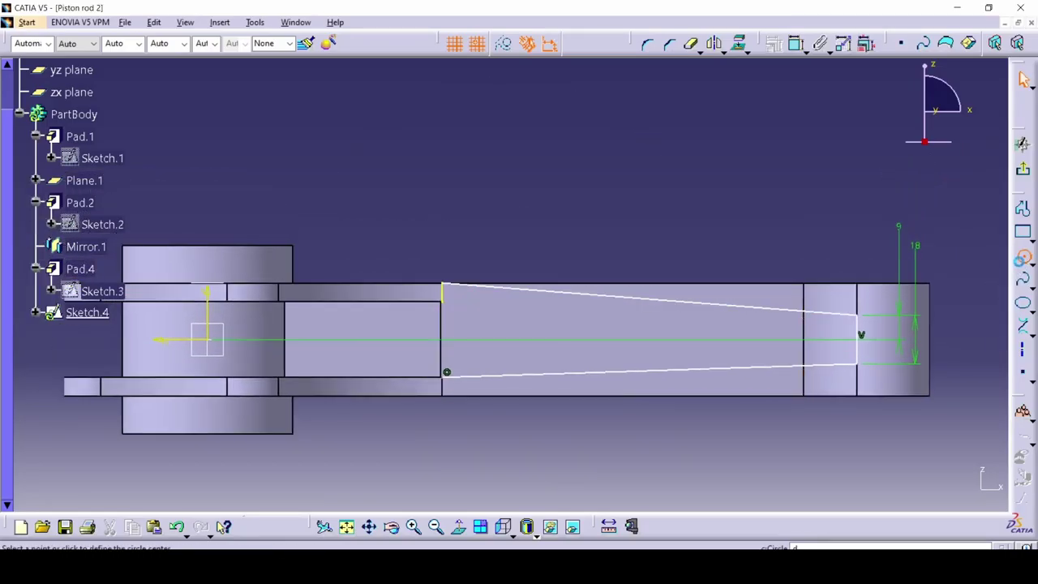
left_click(580, 171)
left_click(656, 111)
left_click(724, 166)
double_click(725, 170)
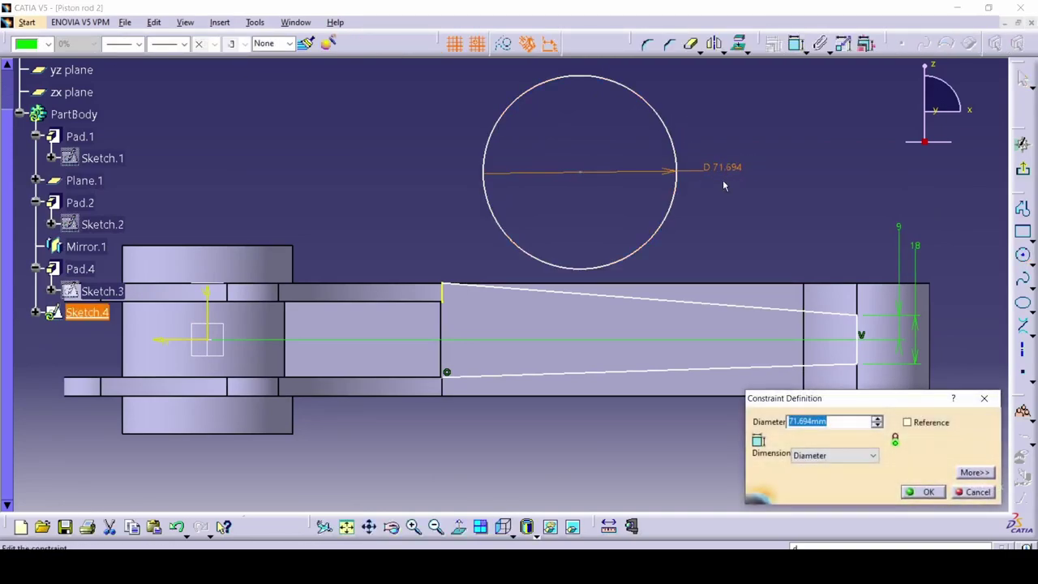
type("78")
key("Return")
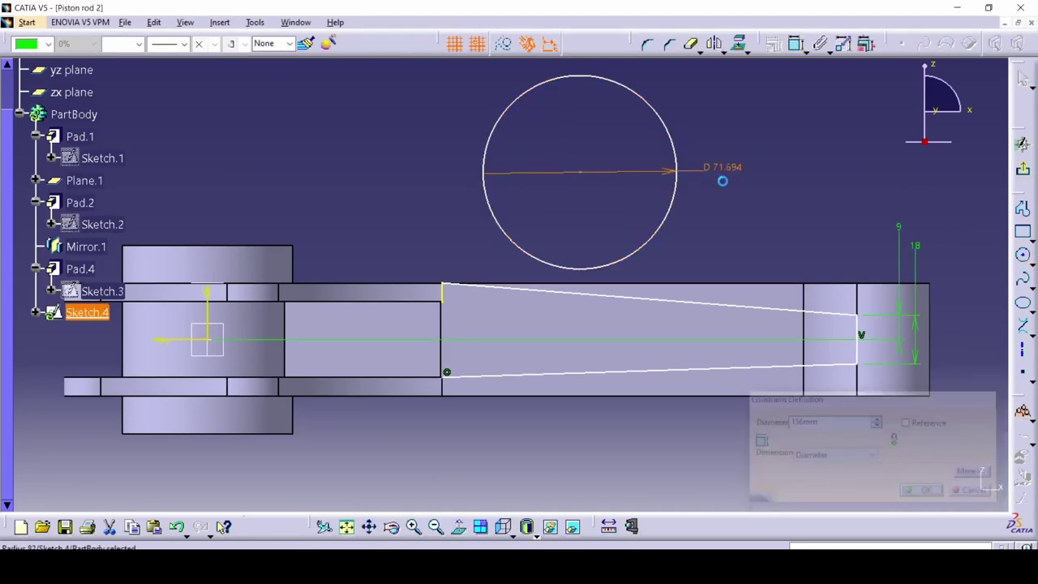
left_click(786, 237)
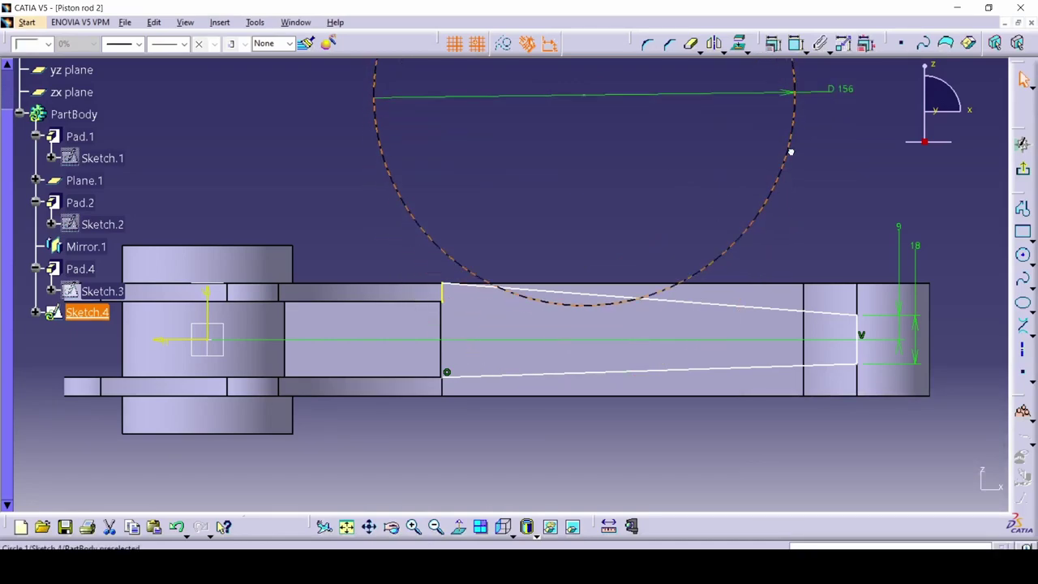
Step: Apply a coincidence constraint between the circle and the top point of the projected edge
left_click(452, 286, "ctrl")
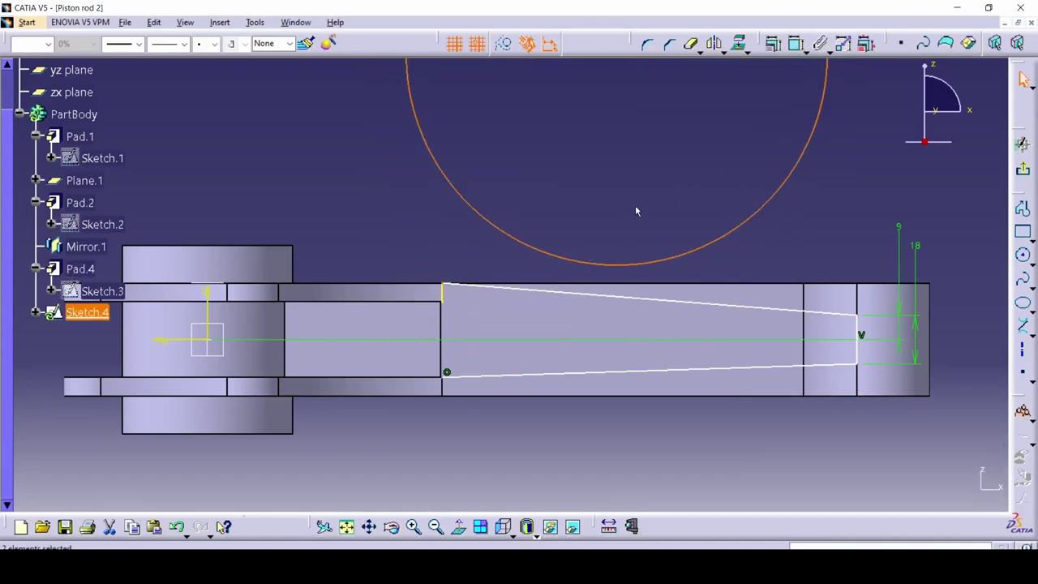
left_click(775, 42)
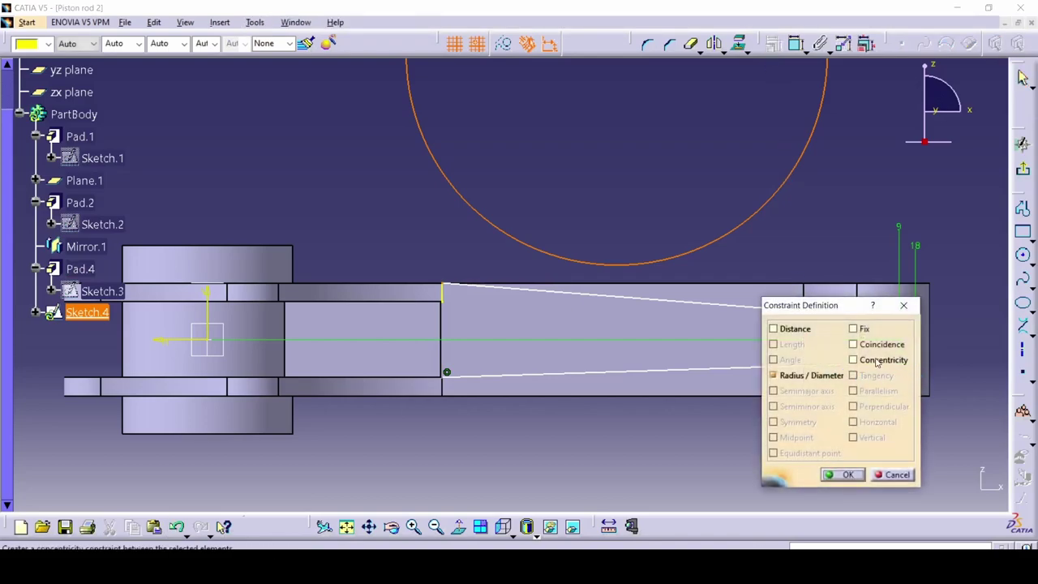
left_click(864, 346)
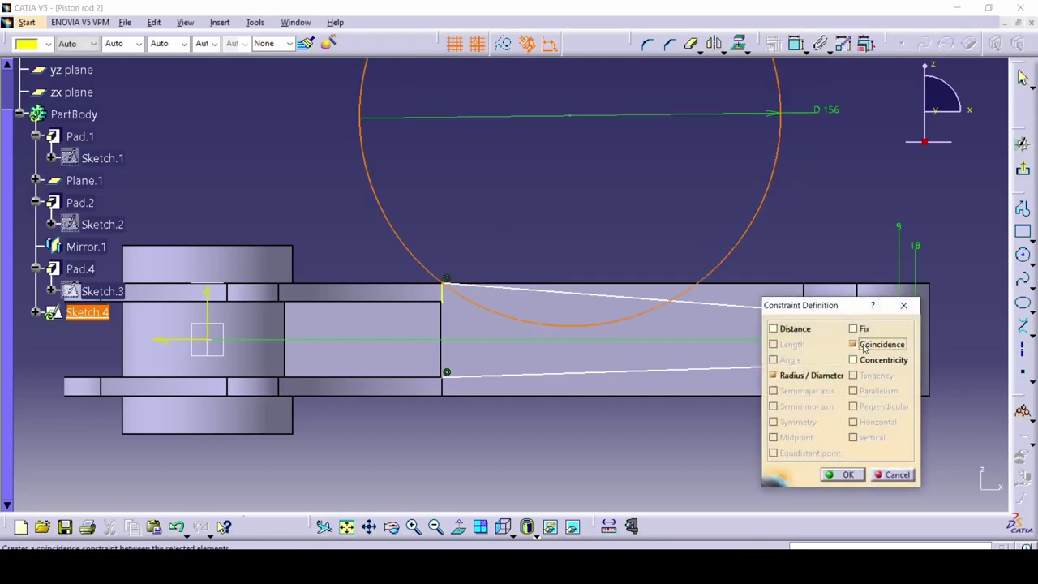
left_click(848, 473)
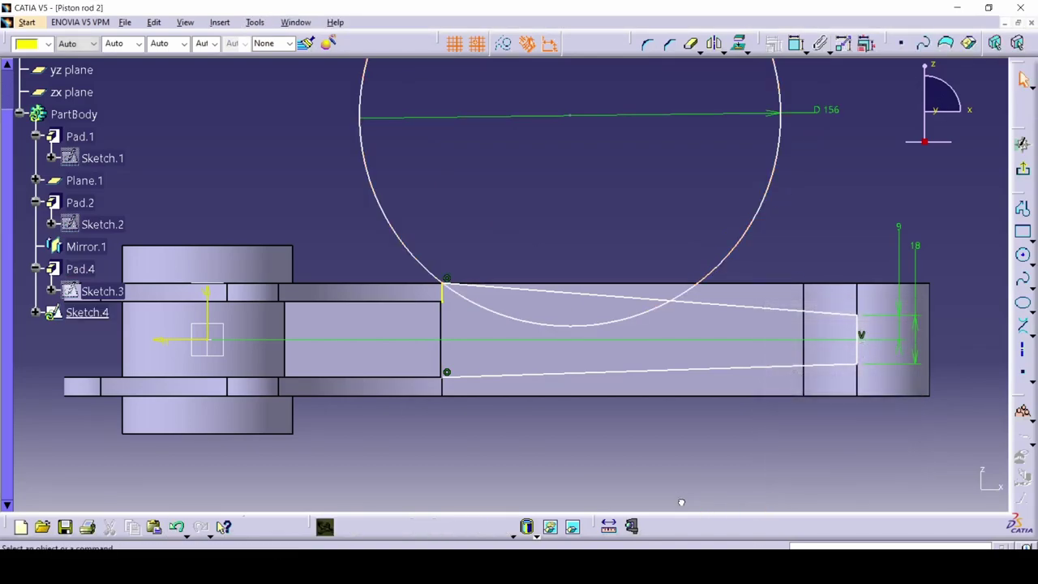
Step: Replace the upper slanted line with a bi-tangent line from the vertical end line's upper endpoint to the 156 mm circle
left_click(728, 311)
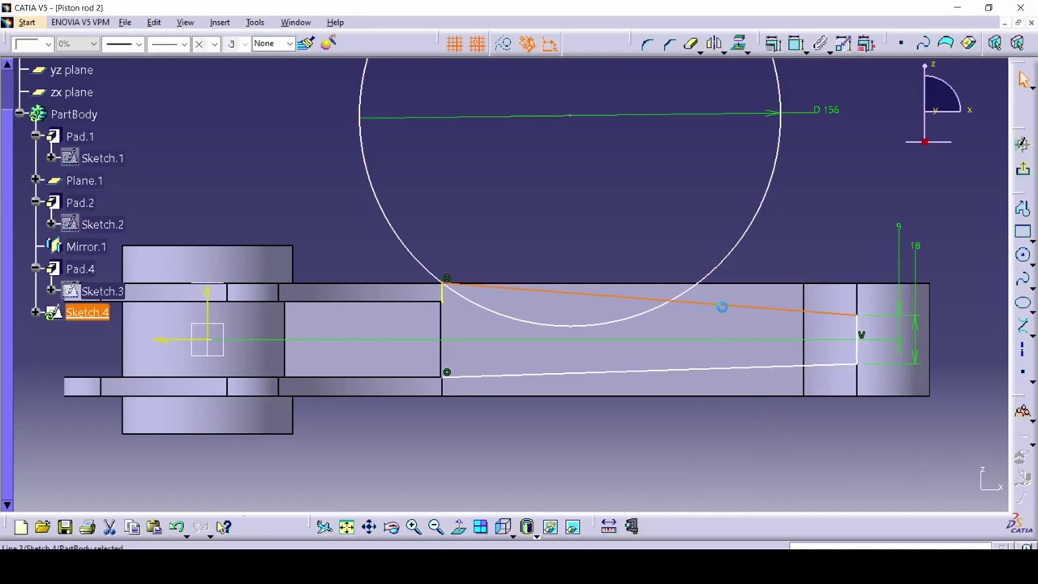
key("Delete")
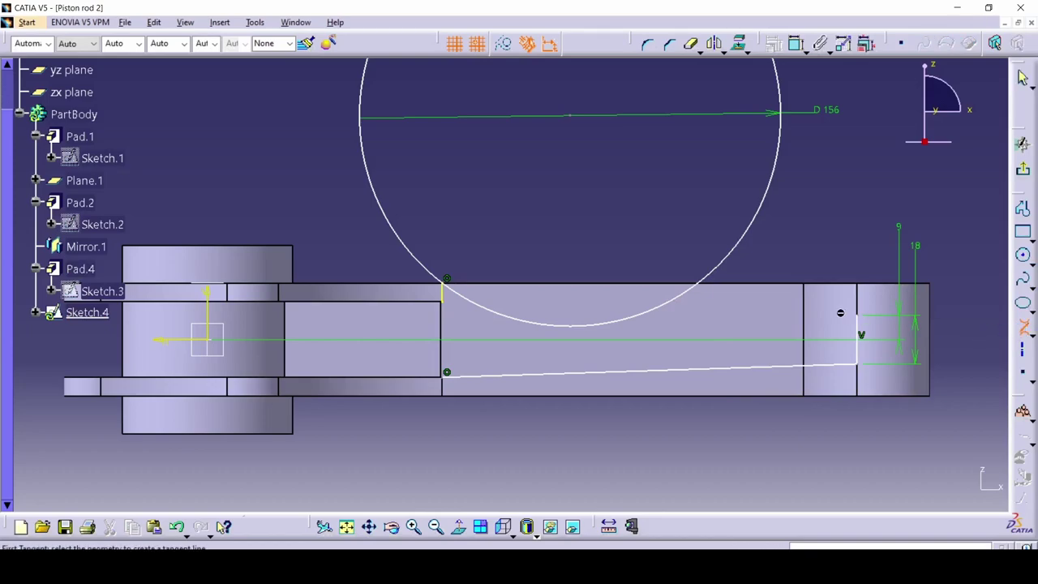
left_click(863, 321)
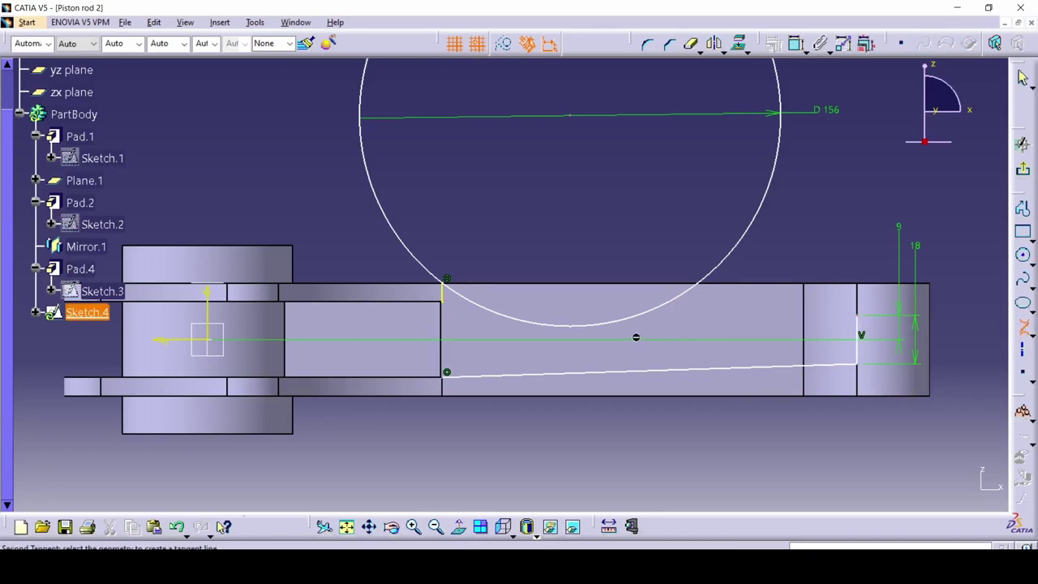
left_click(614, 324)
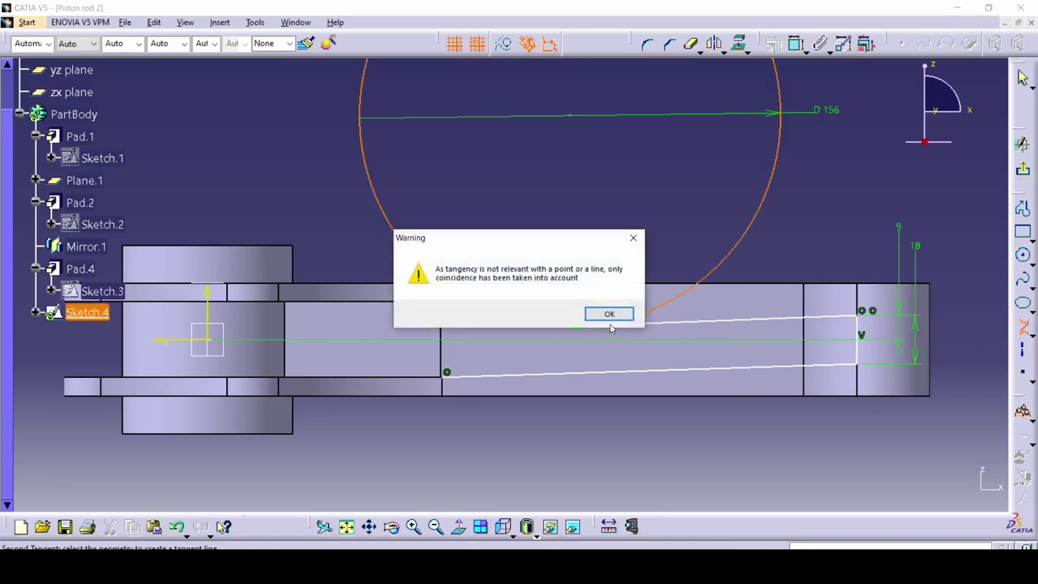
left_click(609, 315)
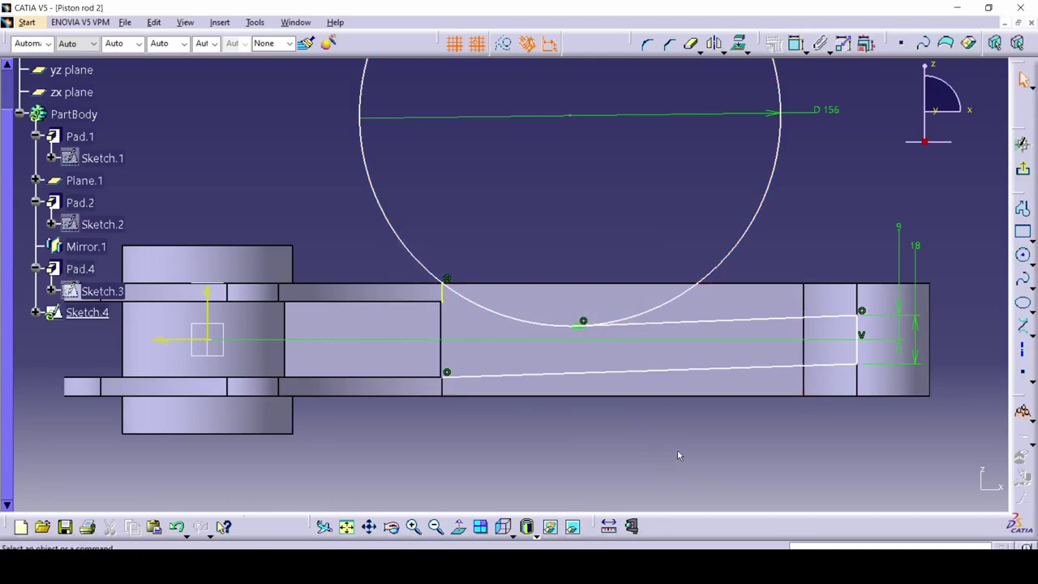
Step: Reposition the circle so the tangent line slopes down toward the shank's free end, consulting the reference drawing's Section A-A for shape and taper
left_click(512, 318)
mouse_move(513, 319)
left_mouse_down()
mouse_move(514, 301)
mouse_move(479, 275)
mouse_move(400, 253)
mouse_move(545, 230)
left_mouse_up()
key("alt+Tab")
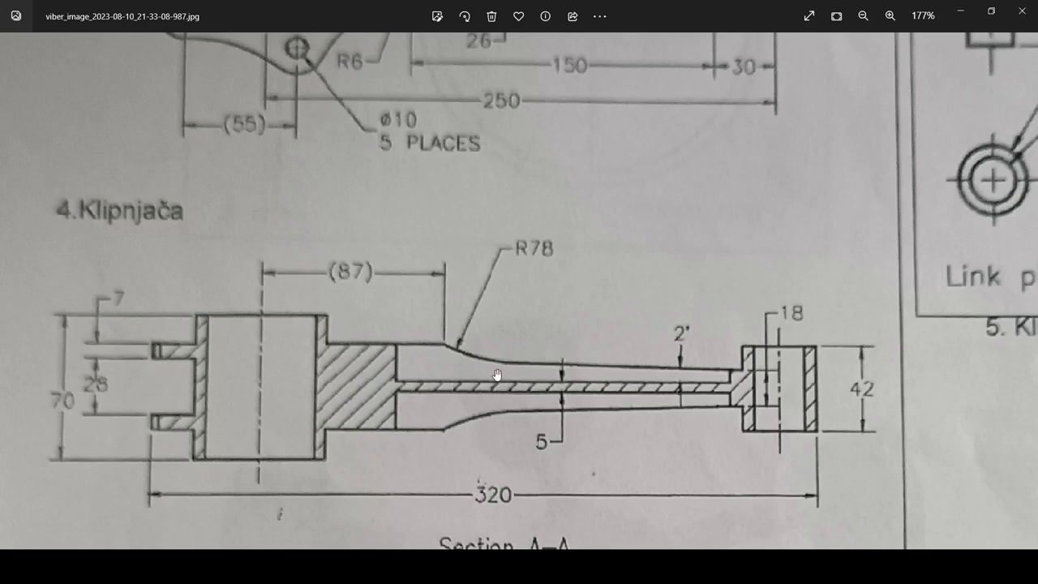
key("alt+Tab")
left_click_drag(540, 316, 493, 306)
left_click(679, 216)
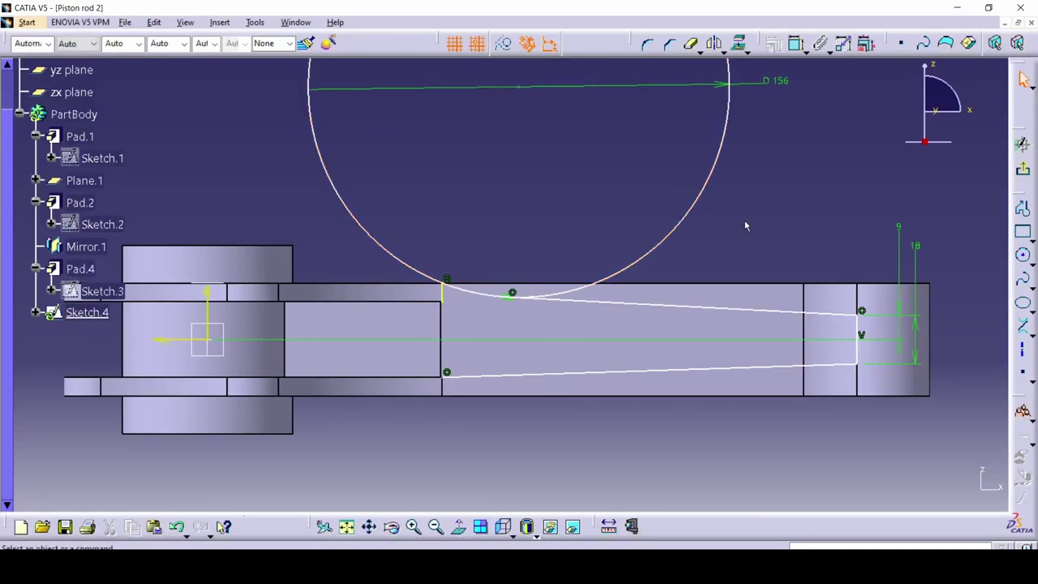
key("alt+Tab")
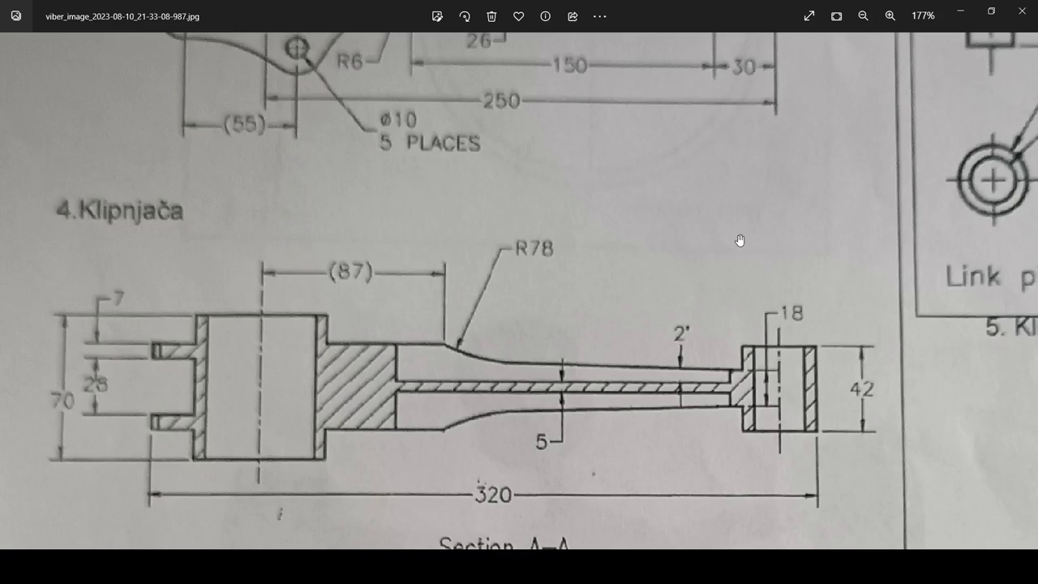
mouse_move(657, 282)
left_mouse_down()
mouse_move(727, 491)
mouse_move(723, 295)
left_mouse_up()
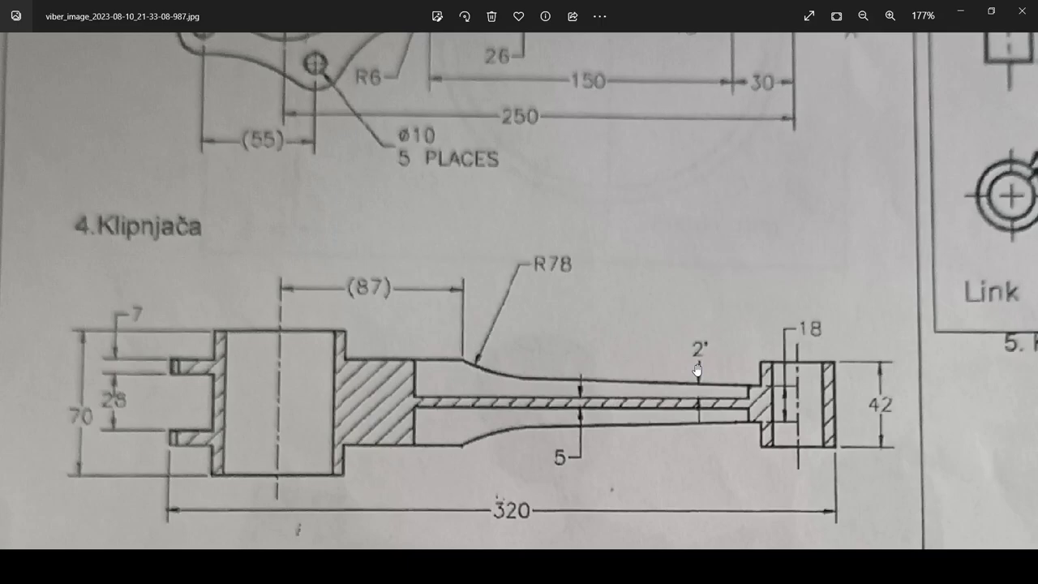
scroll(697, 363, "up", 3)
scroll(678, 341, "down", 3)
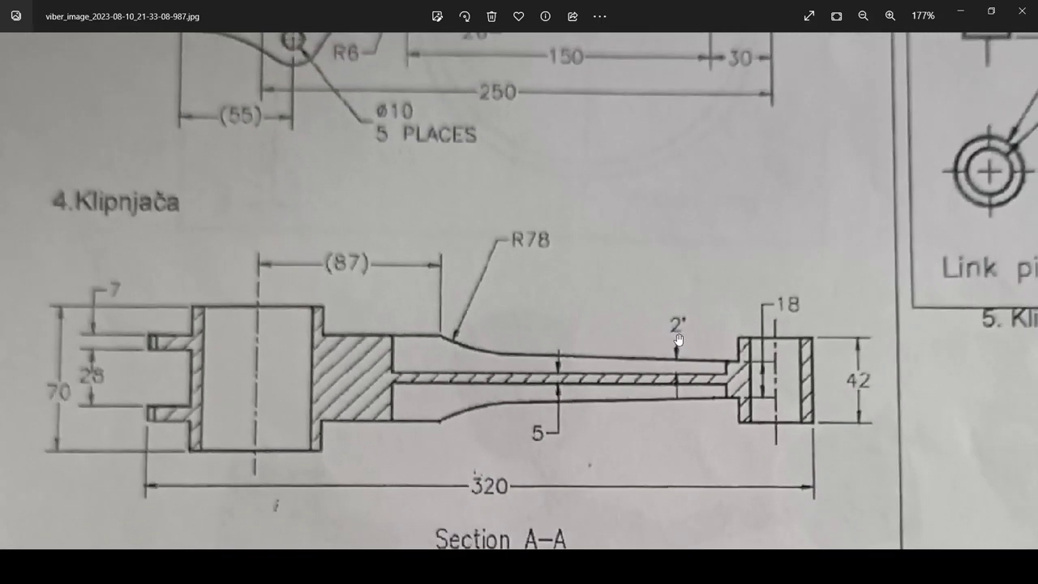
key("alt+Tab")
left_click(550, 298)
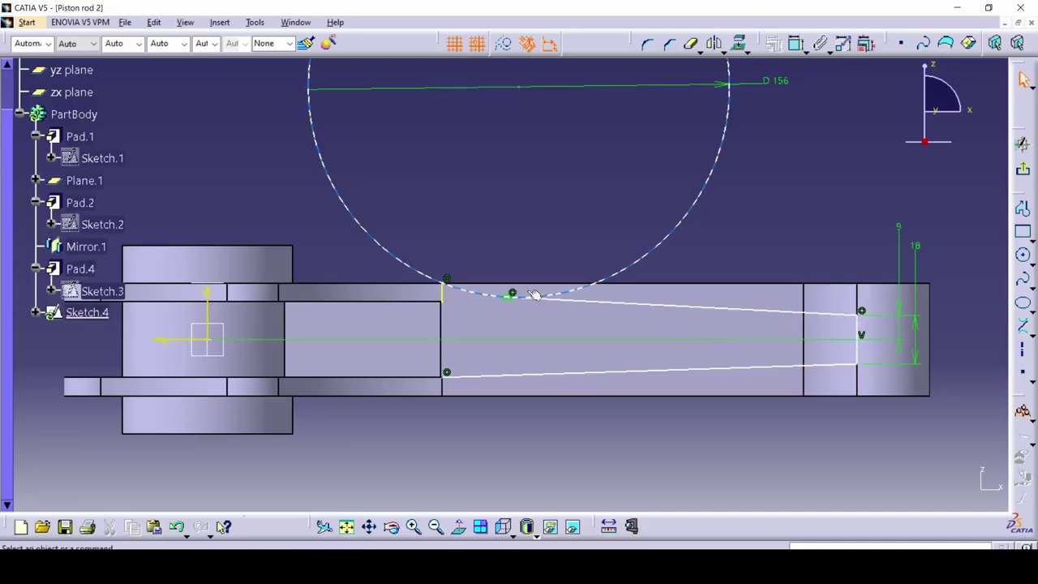
left_click_drag(554, 294, 561, 299)
Step: Constrain the angle between the vertical end line and the upper tangent line to 92 degrees
left_click(797, 43)
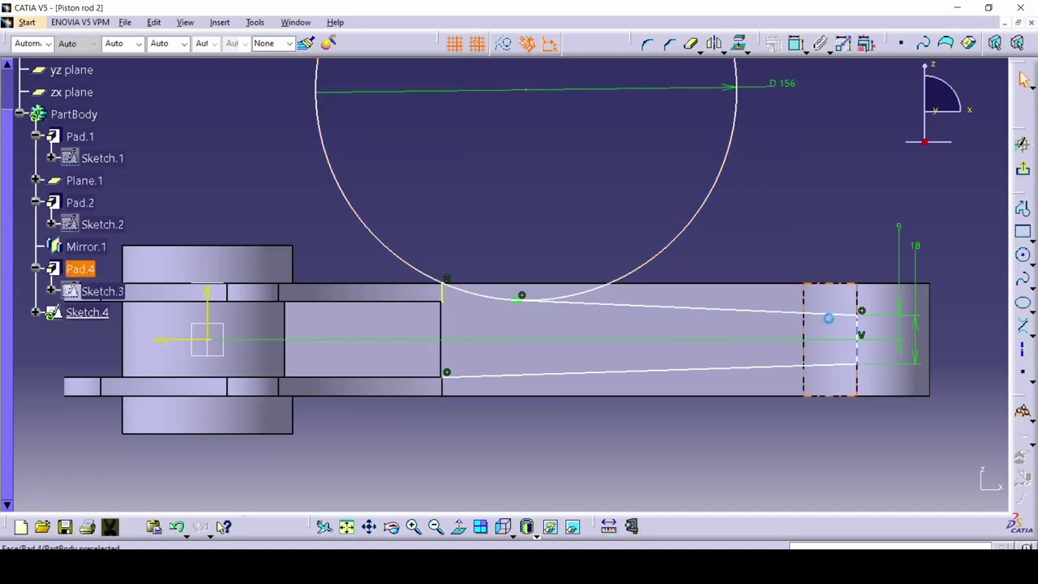
left_click(857, 333)
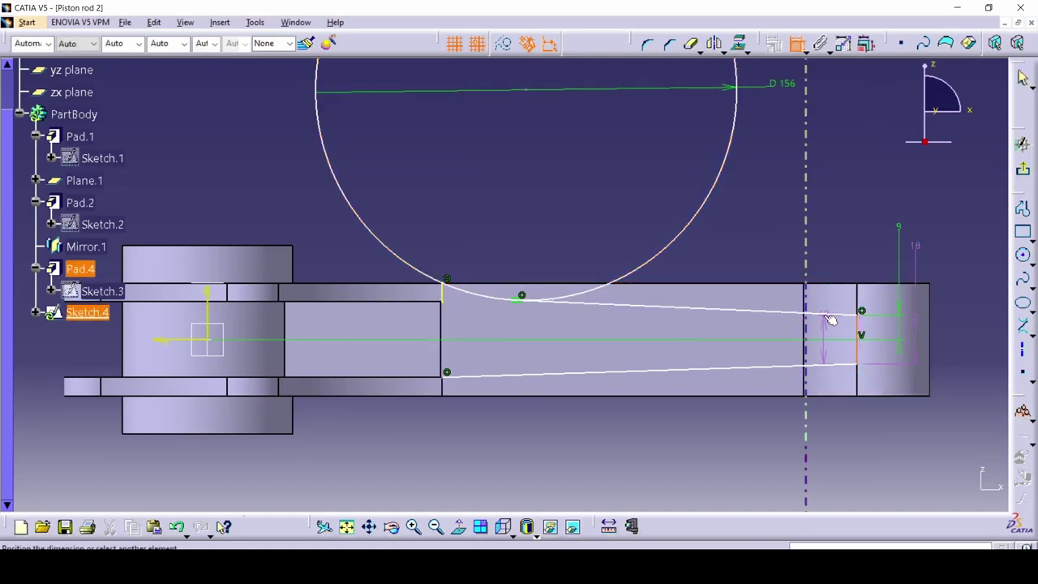
left_click(829, 316)
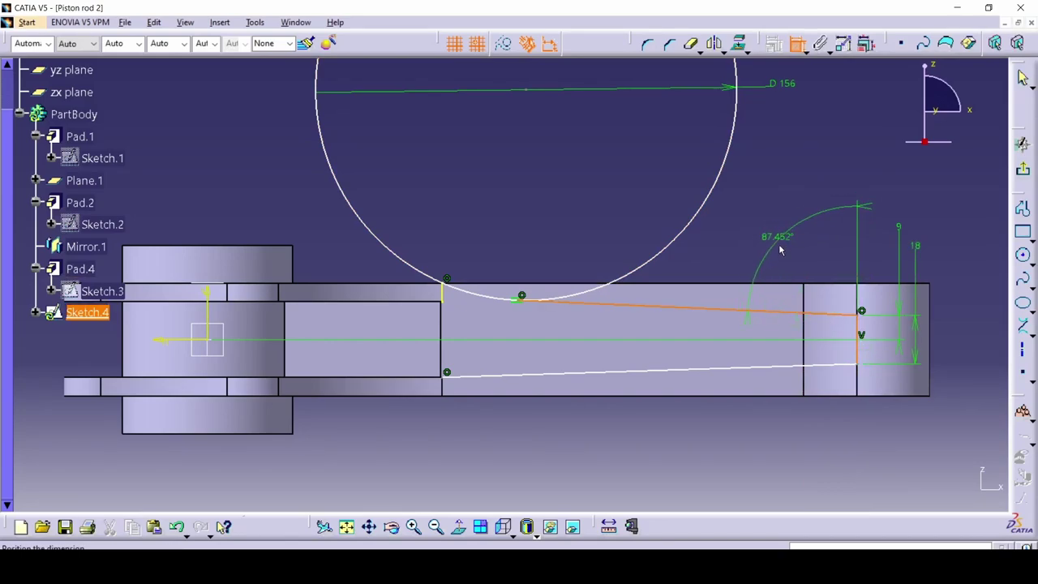
left_click(730, 454)
double_click(728, 454)
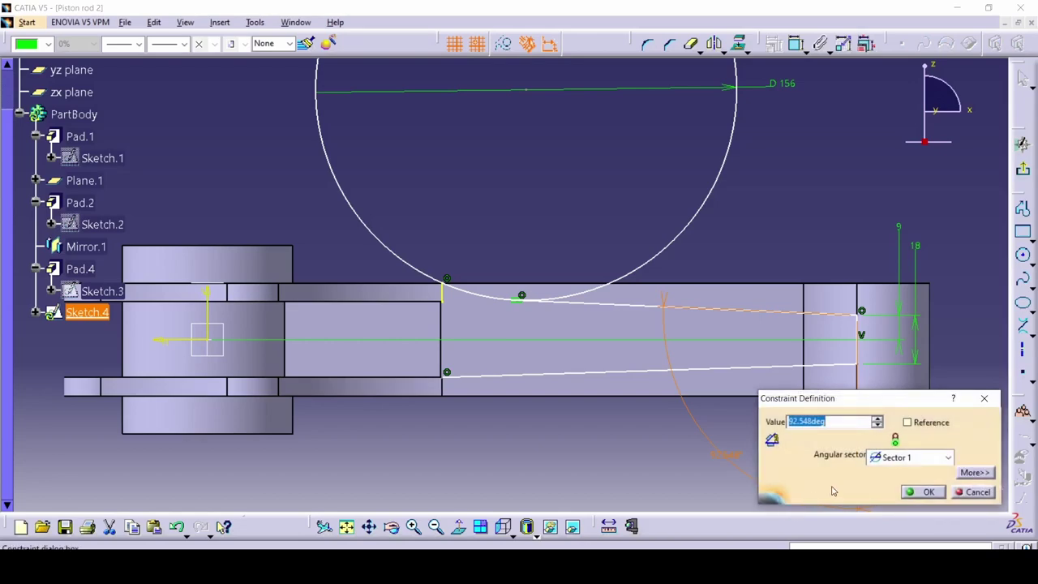
type("92")
key("Return")
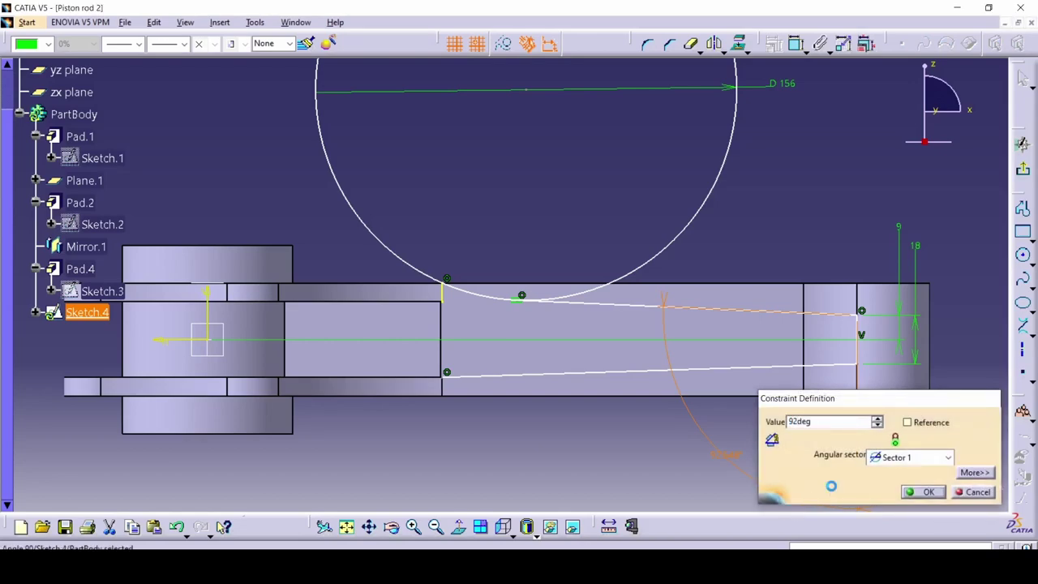
left_click(810, 468)
middle_click_drag(820, 433, 804, 373)
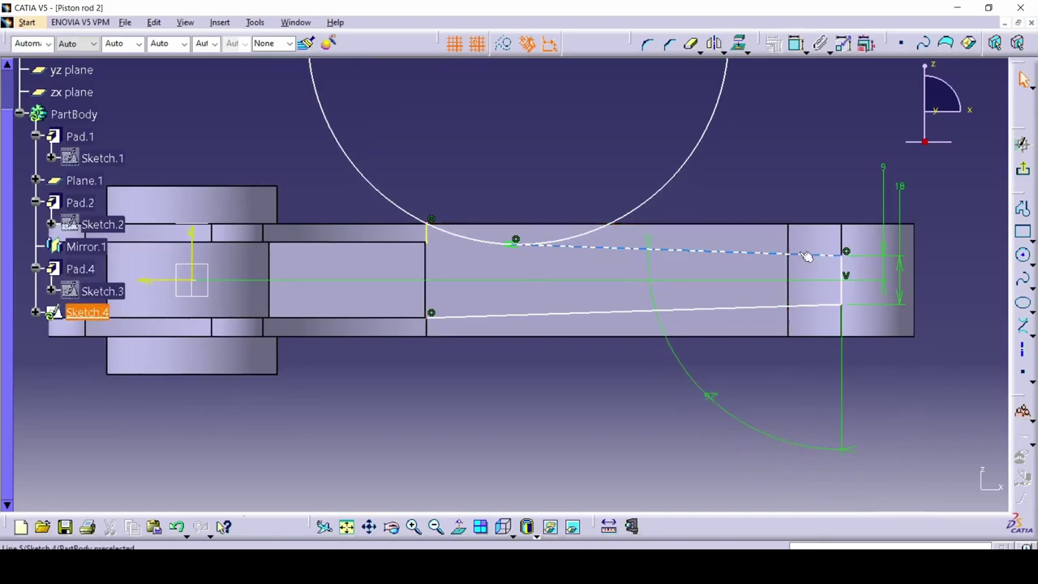
Step: Compare with the reference drawing and trim the circle to the short arc between the upper fork plate's corner and the tangent line
key("alt+Tab")
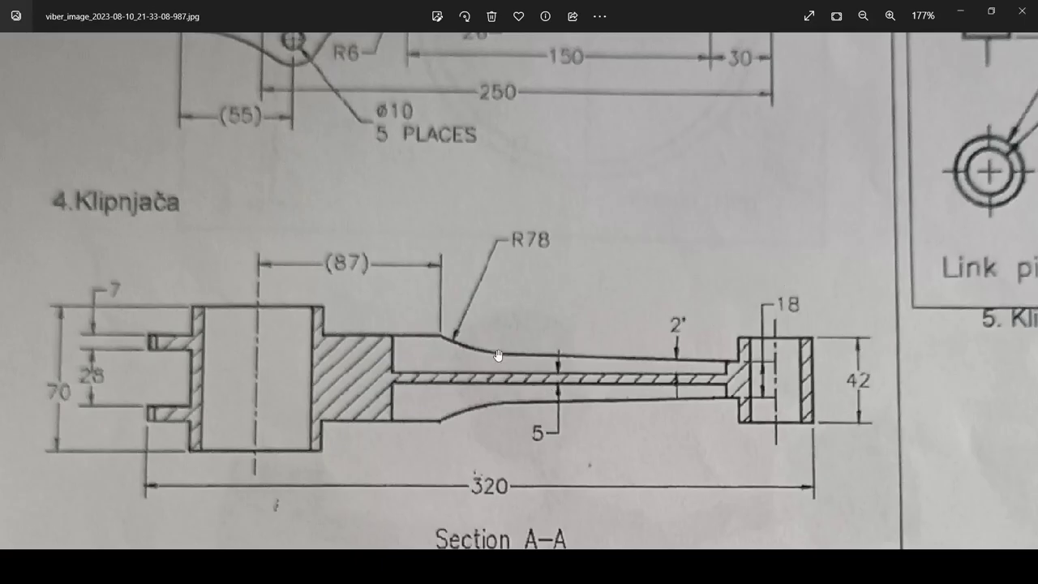
key("alt+Tab")
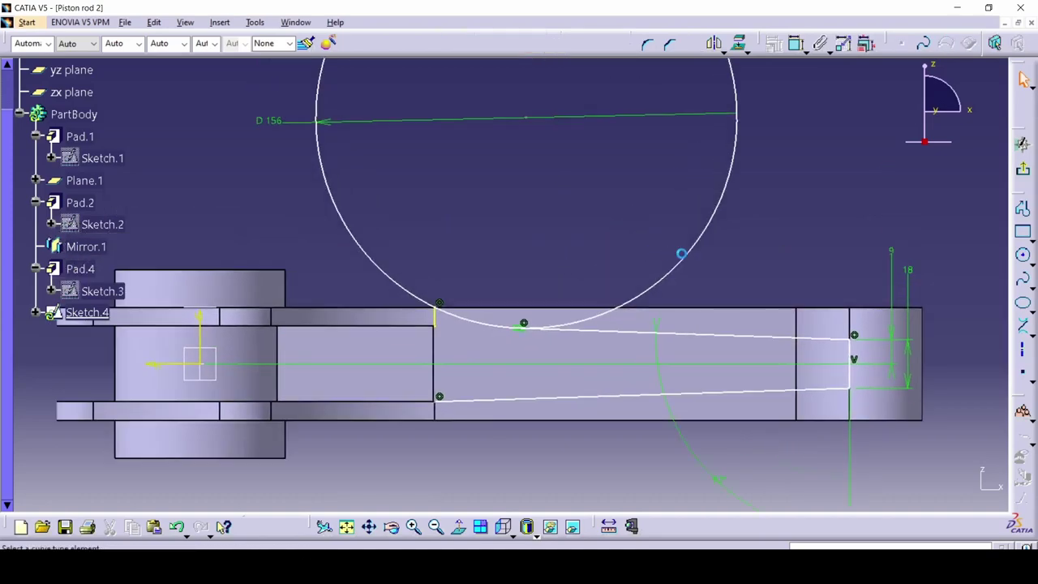
left_click(698, 258)
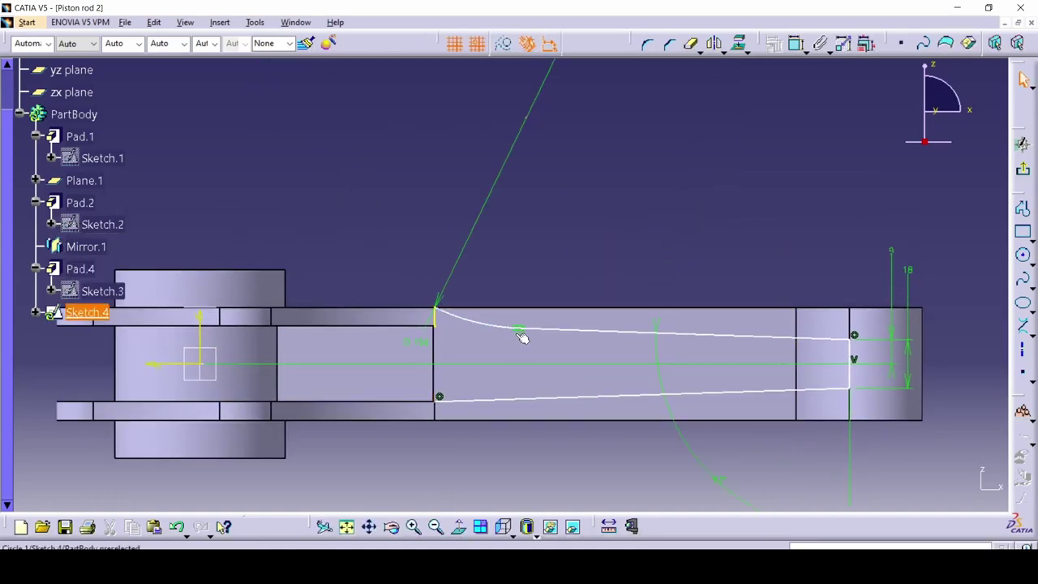
left_click_drag(470, 320, 572, 339)
key("ctrl+z")
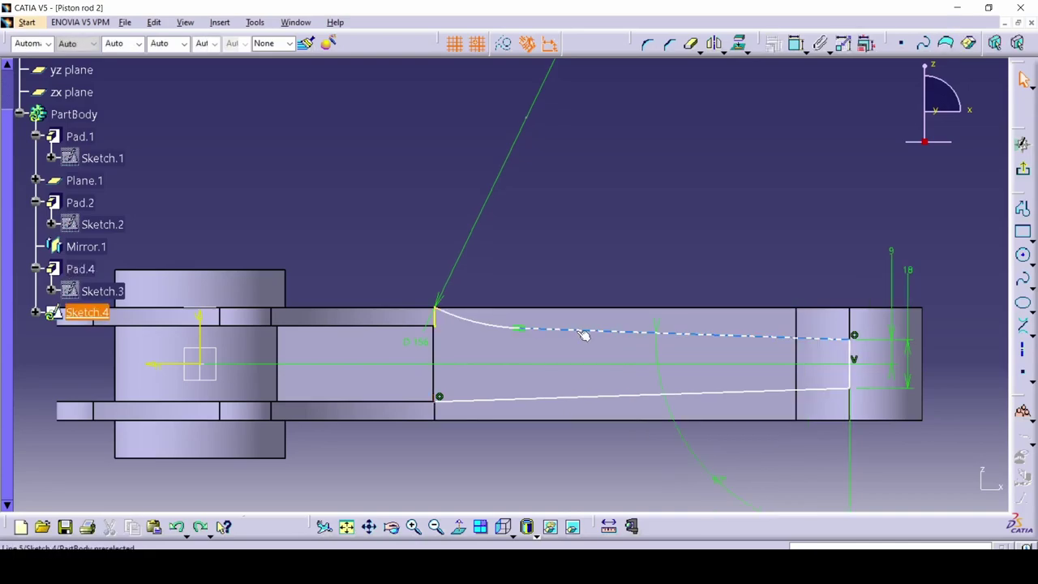
Step: Fix the vertical end line, and mirror the upper arc and tangent line about the horizontal axis to replace the lower slanted line
left_click(851, 359)
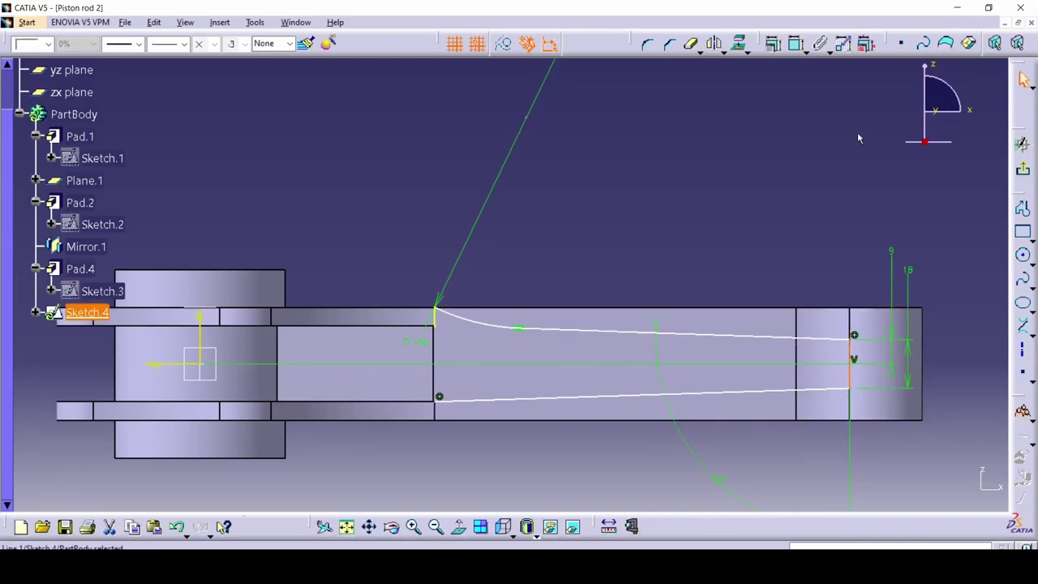
left_click(774, 46)
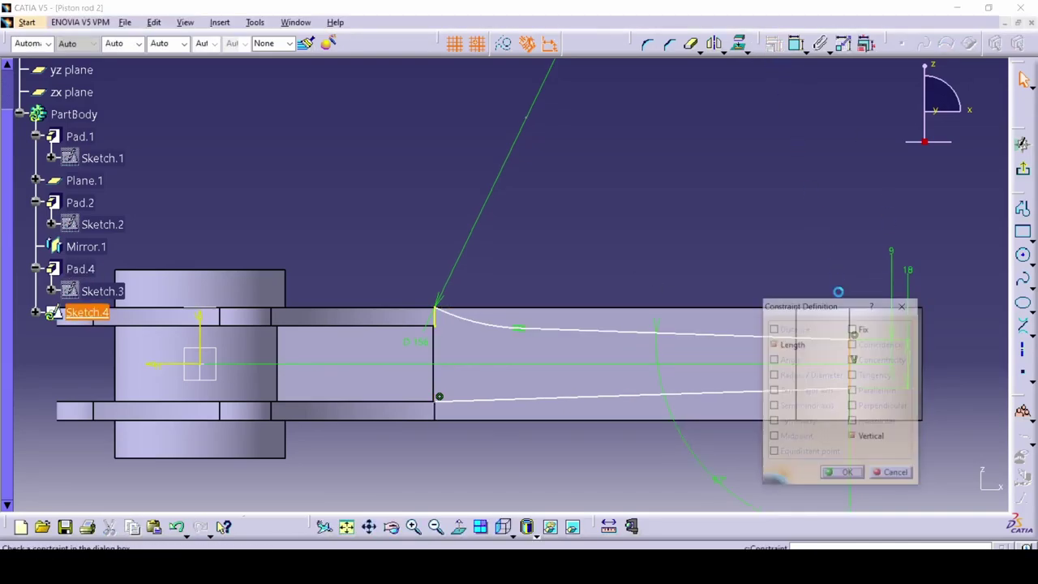
left_click(862, 478)
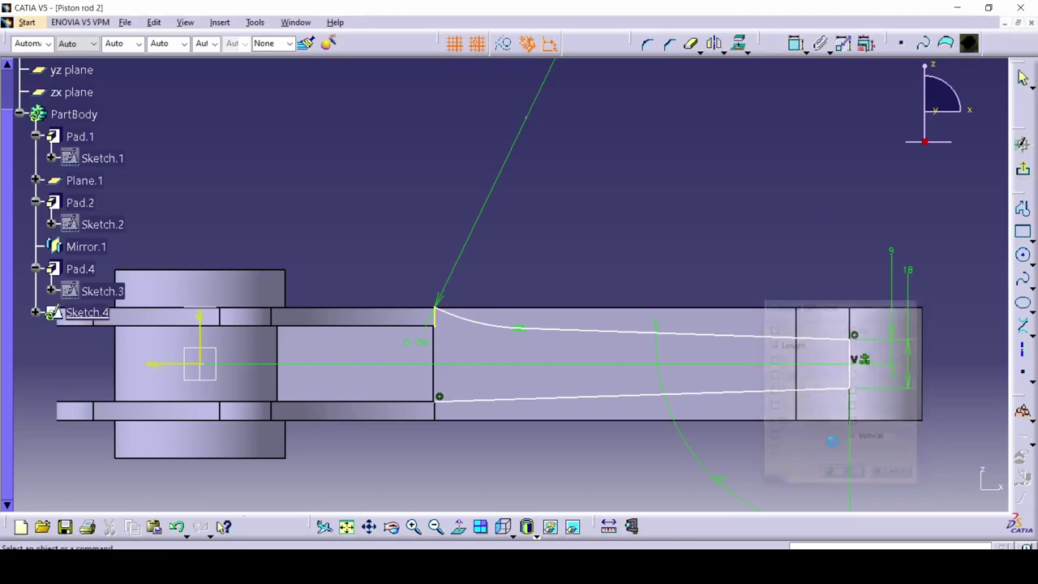
left_click(503, 327, "ctrl")
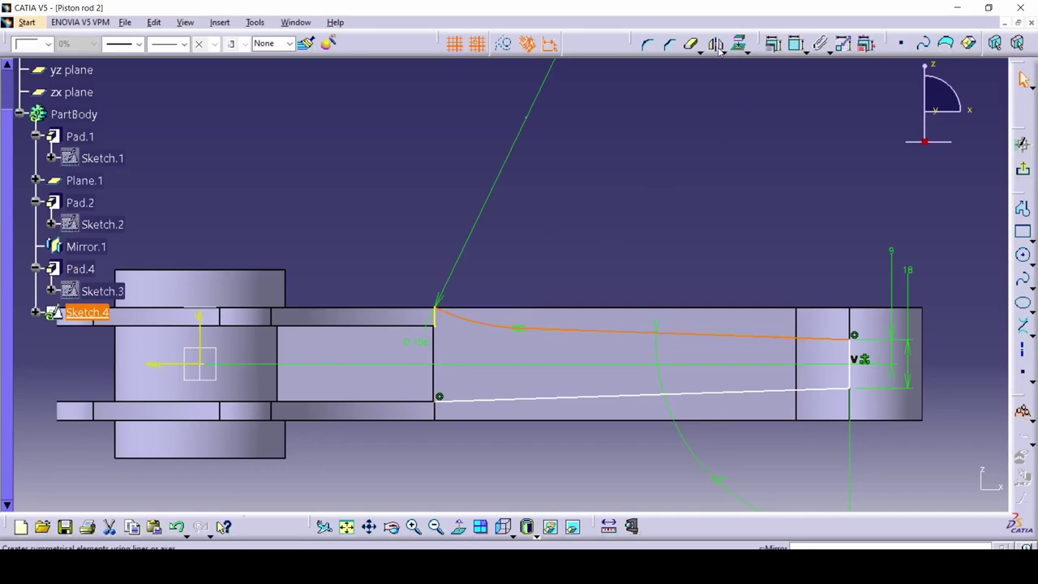
left_click(188, 365)
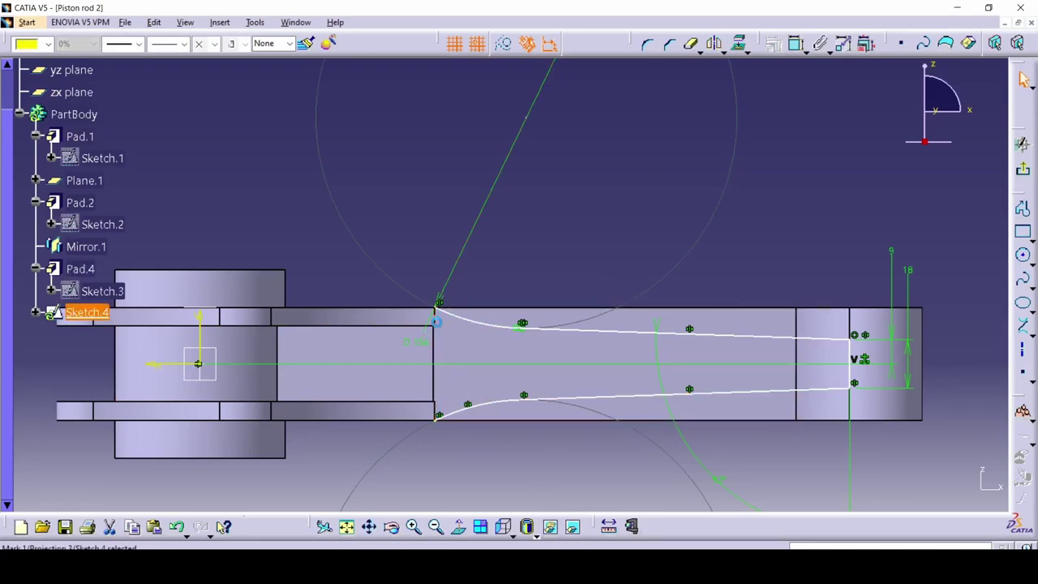
key("r")
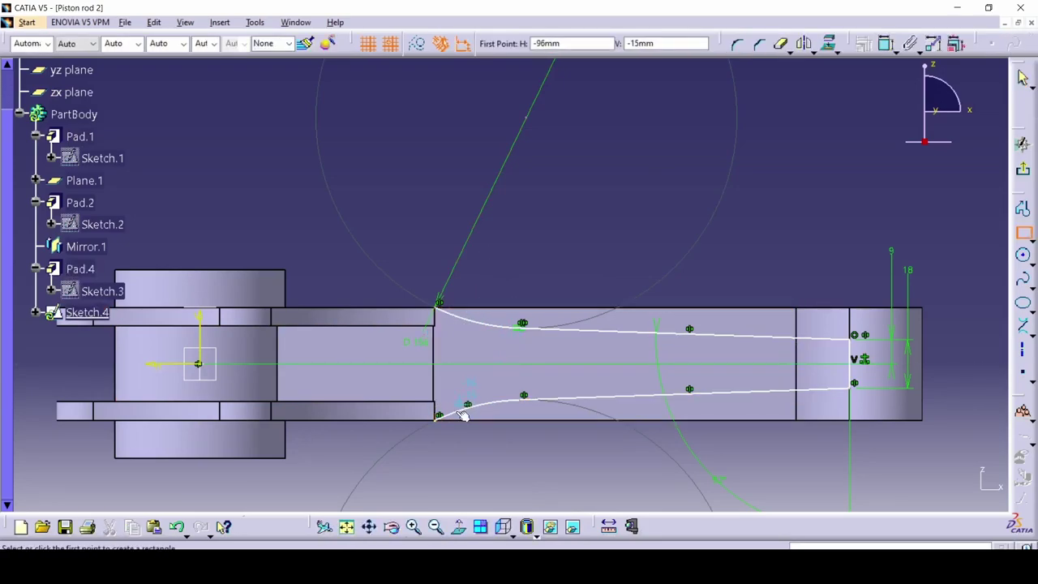
left_click(436, 419)
key("Escape")
Step: Sketch a connected line profile around the shank's free end, from the lower arc's fork-side endpoint to the upper arc's fork-side endpoint
key("p")
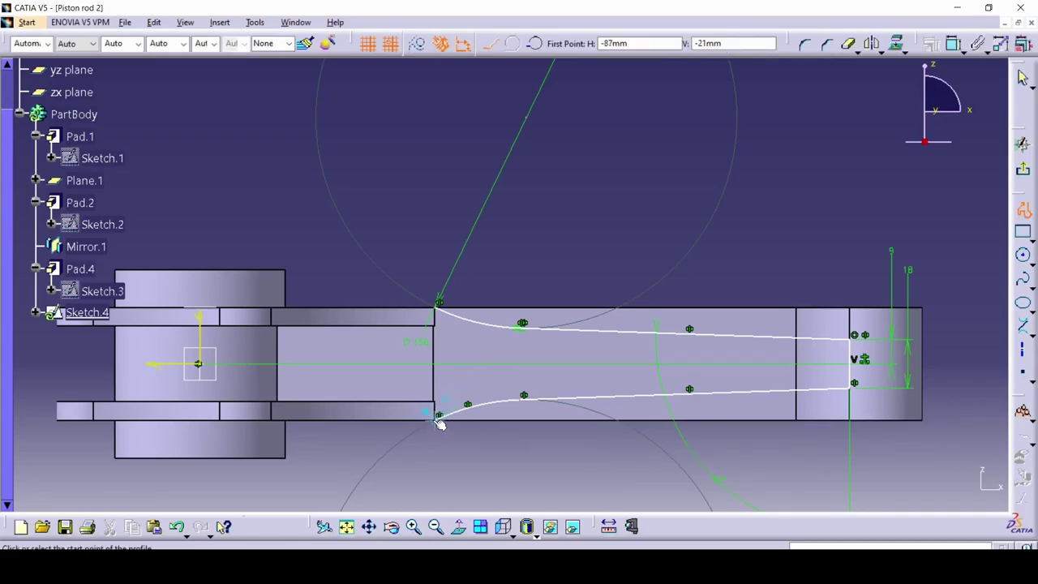
left_click(439, 418)
left_click(945, 454)
left_click(965, 294)
left_click(541, 238)
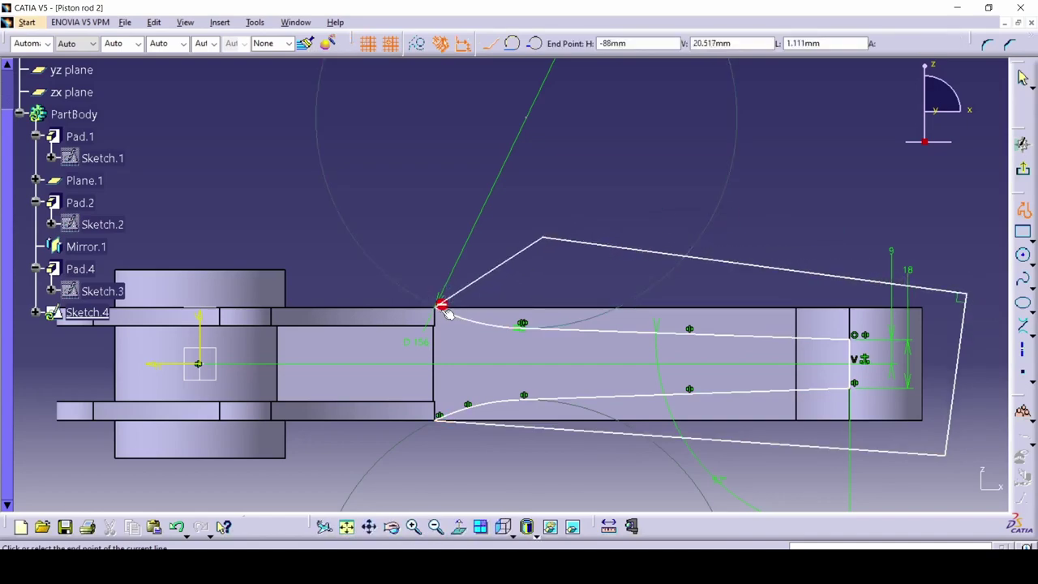
left_click(439, 306)
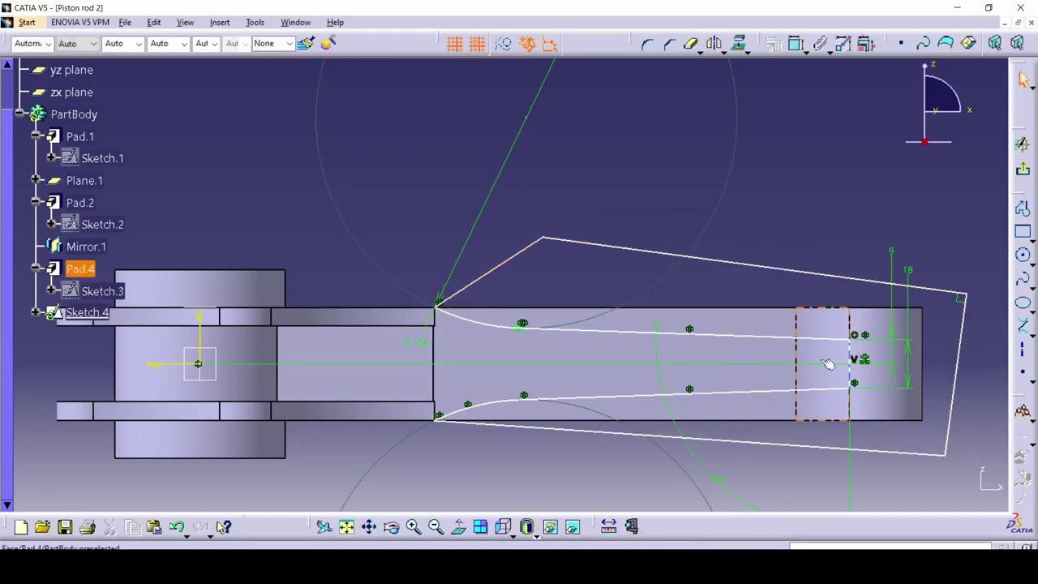
Step: Exit the sketch and cut the shank with a 42 mm deep pocket from Sketch.4, using mirrored extent
left_click(1025, 172)
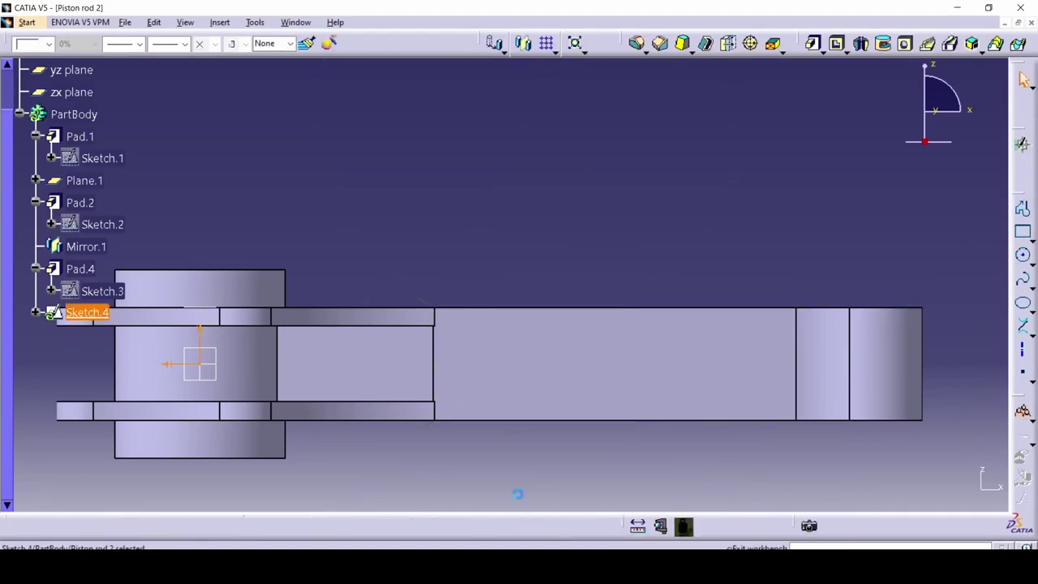
left_click(836, 43)
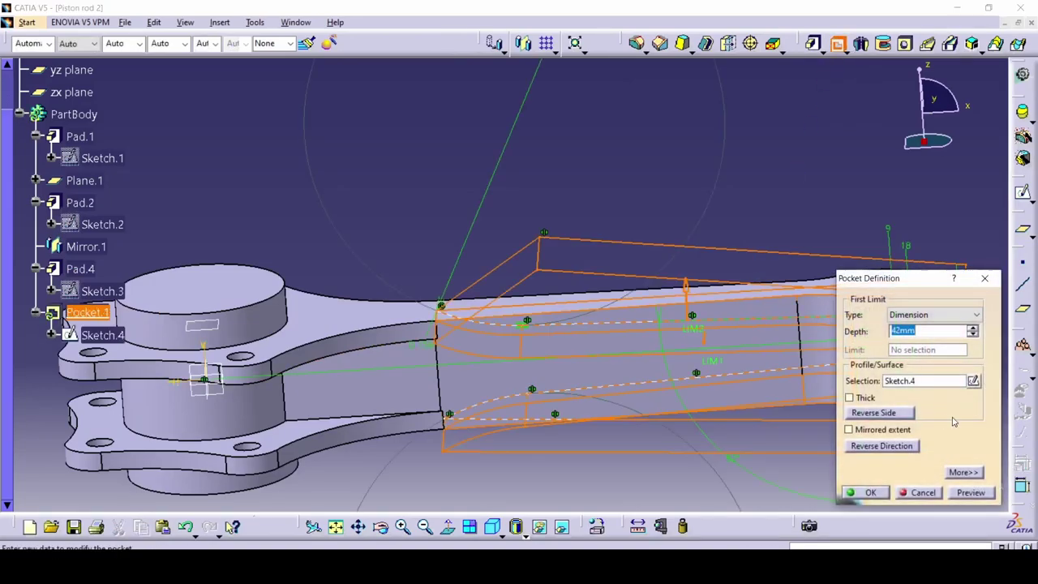
left_click(859, 430)
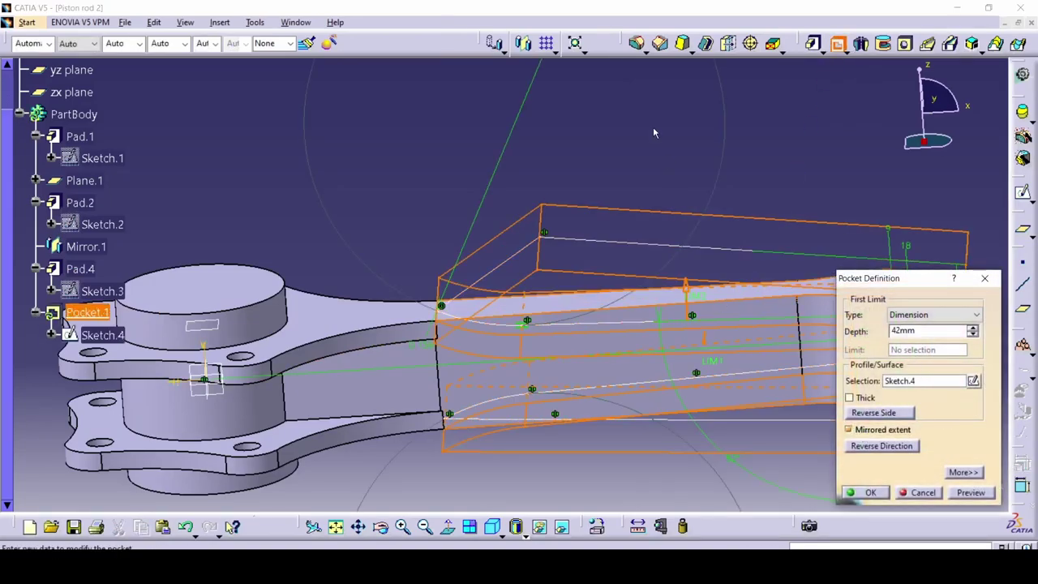
middle_click_drag(784, 283, 663, 283)
left_click(881, 492)
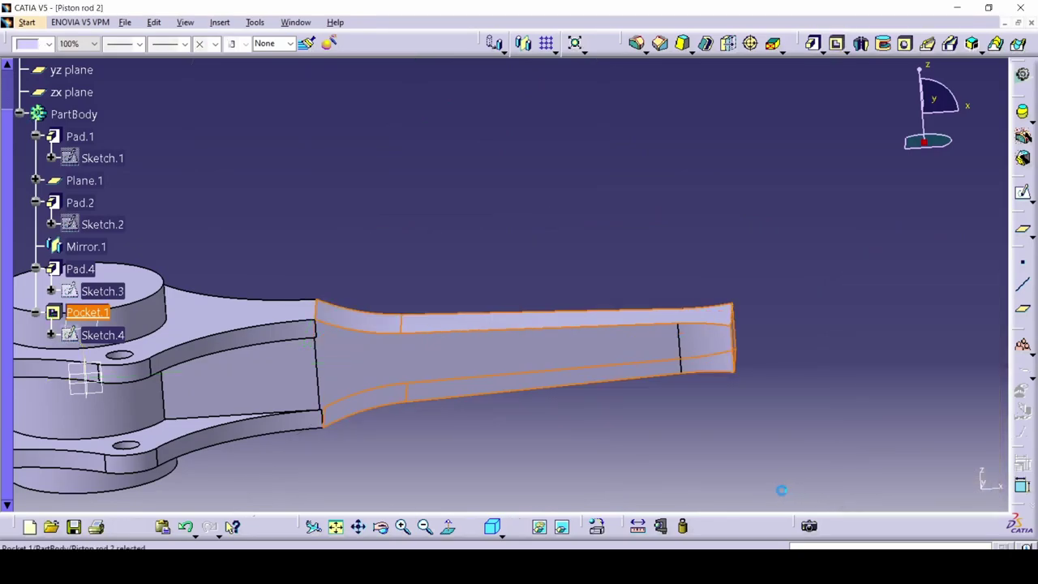
middle_click_drag(592, 159, 479, 248)
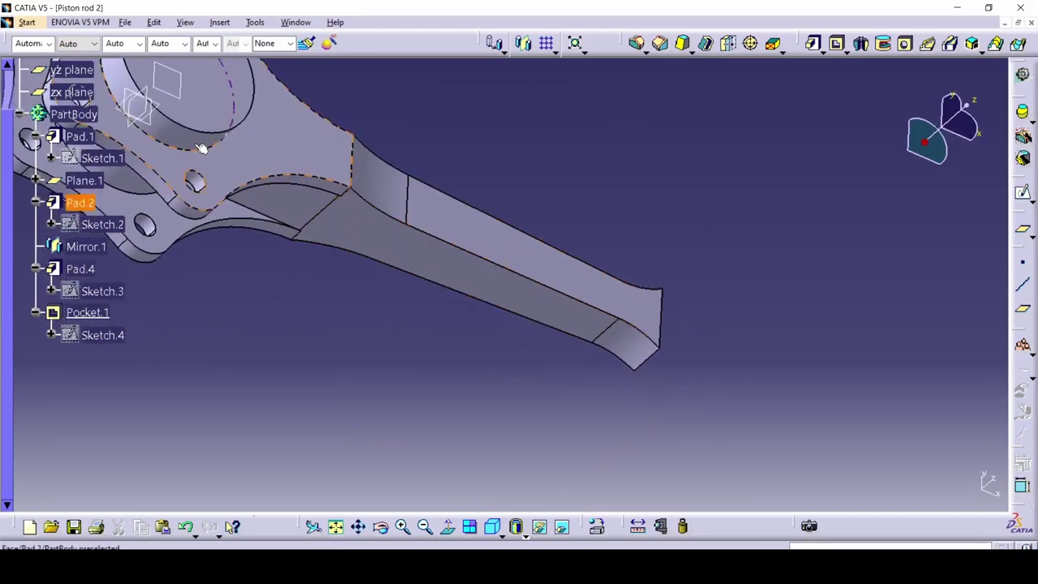
Step: Open a new sketch on the outer face of the nearer fork plate
left_click(271, 155)
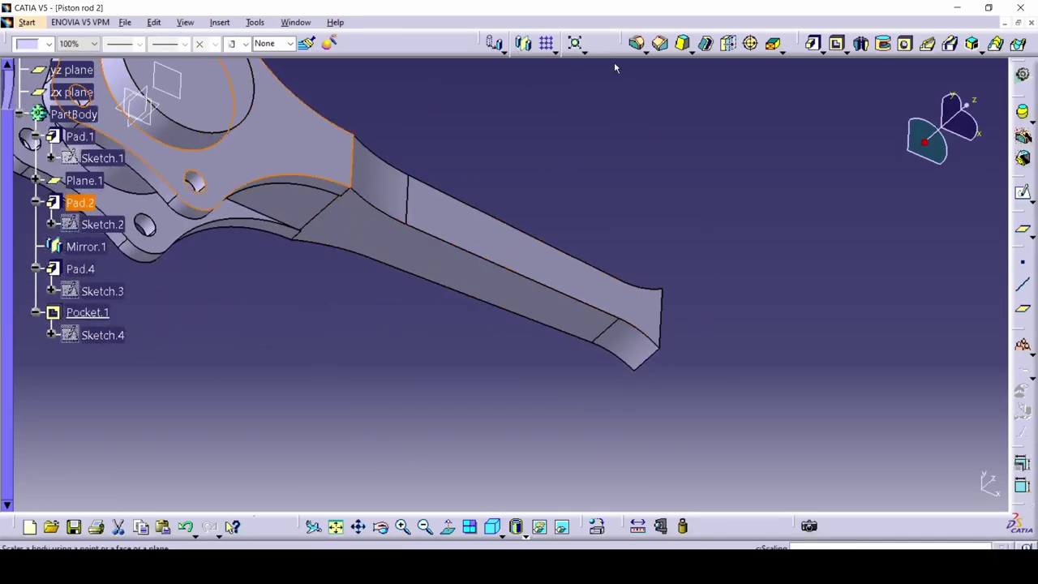
left_click(1015, 195)
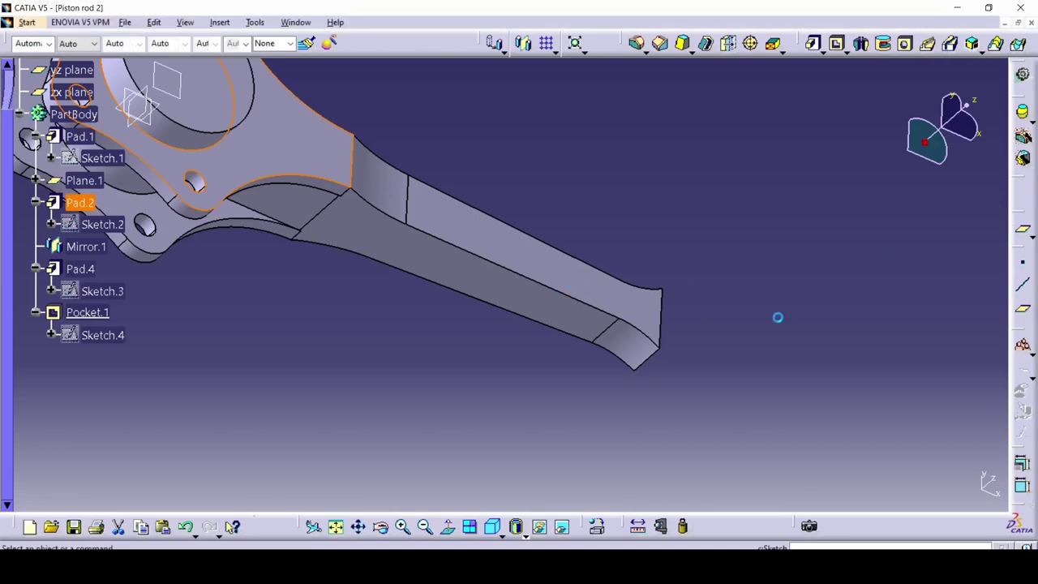
middle_click_drag(500, 275, 548, 273)
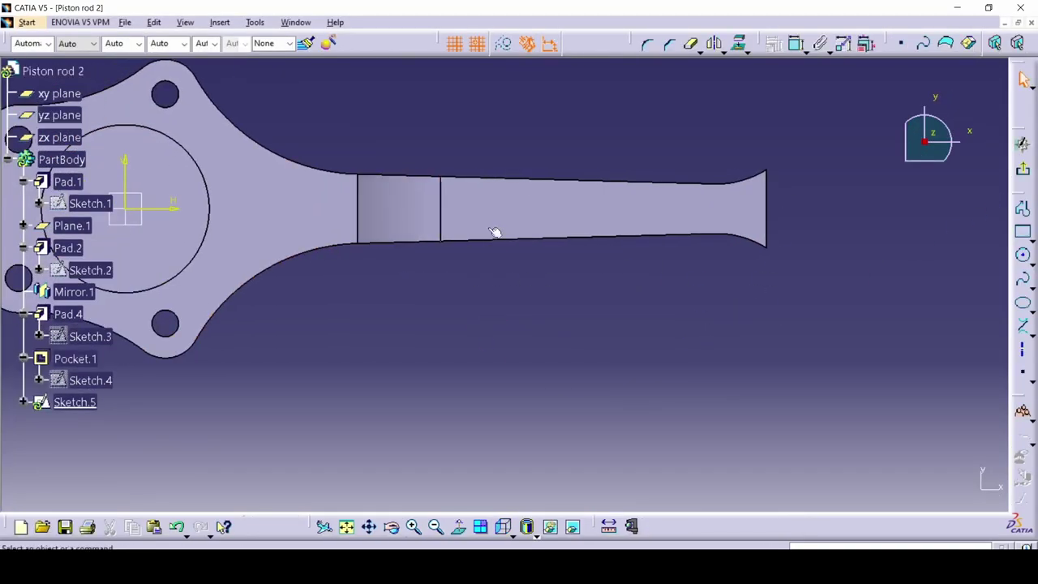
left_click(1022, 232)
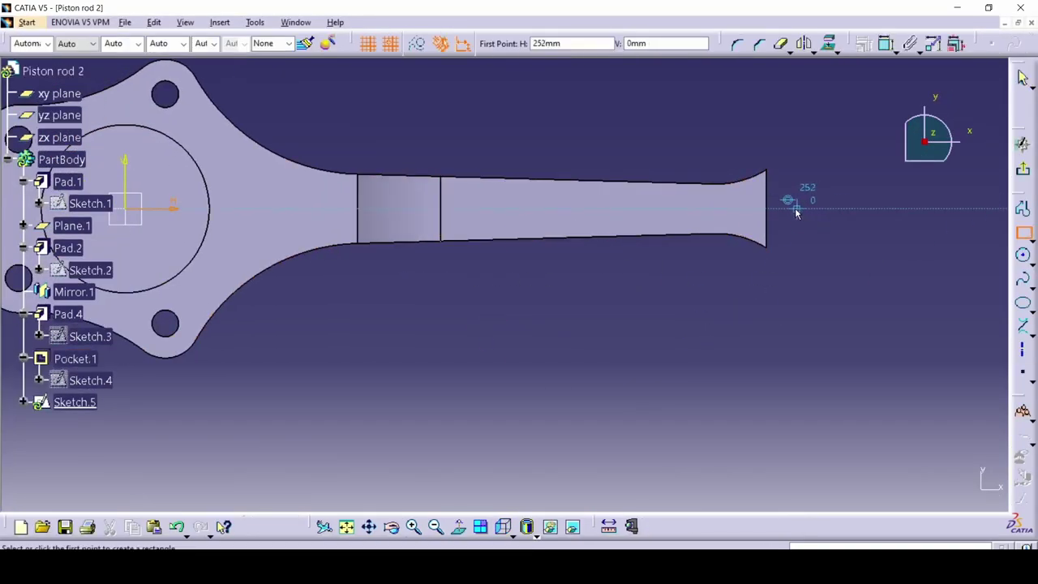
left_click(790, 207)
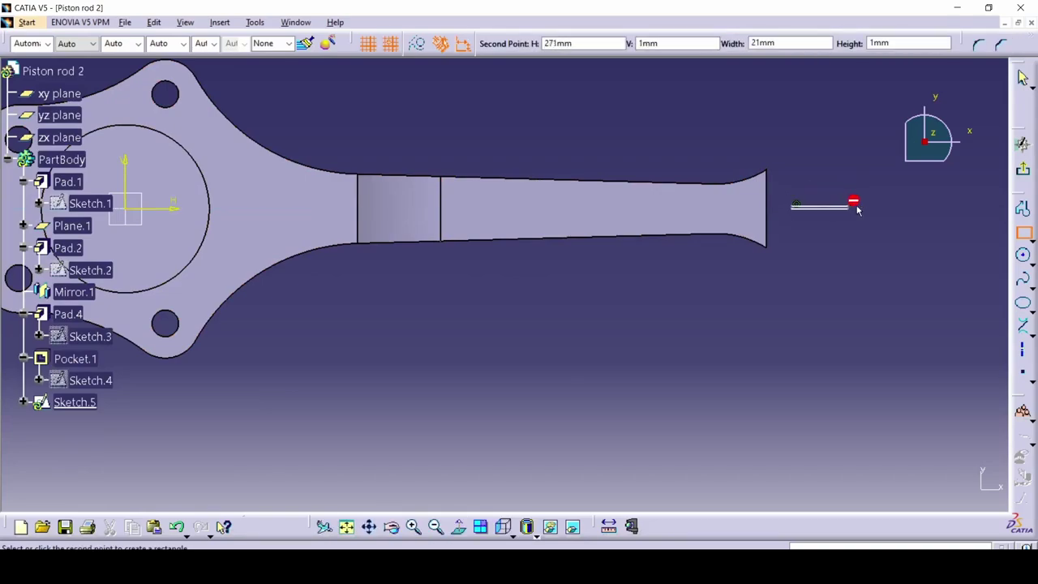
key("Escape")
Step: Sketch a circle centred on the horizontal axis just beyond the shank's free end and dimension its diameter at about 39 mm
key("c")
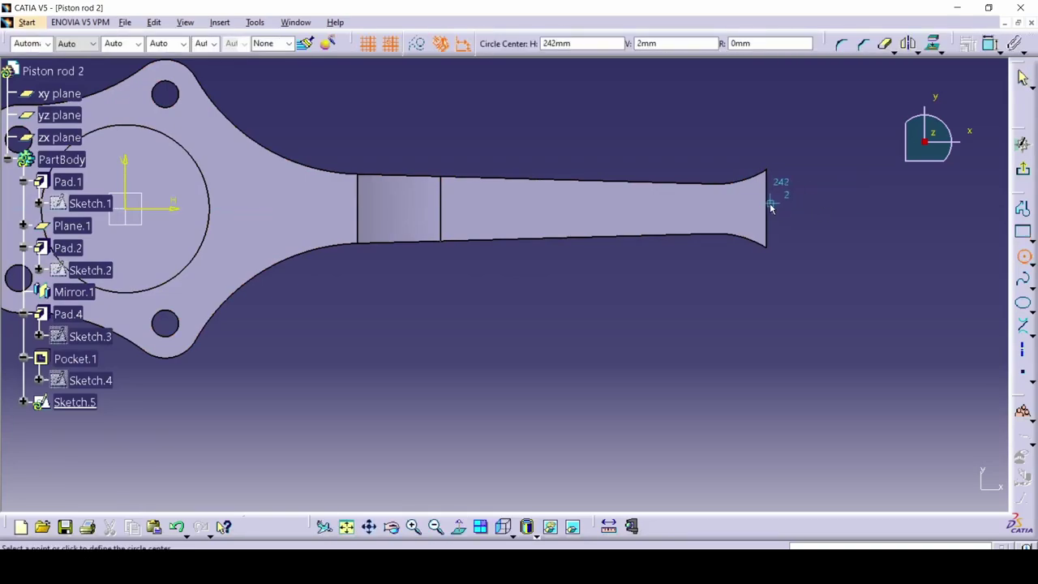
left_click(795, 205)
left_click(840, 242)
key("d")
left_click(887, 269)
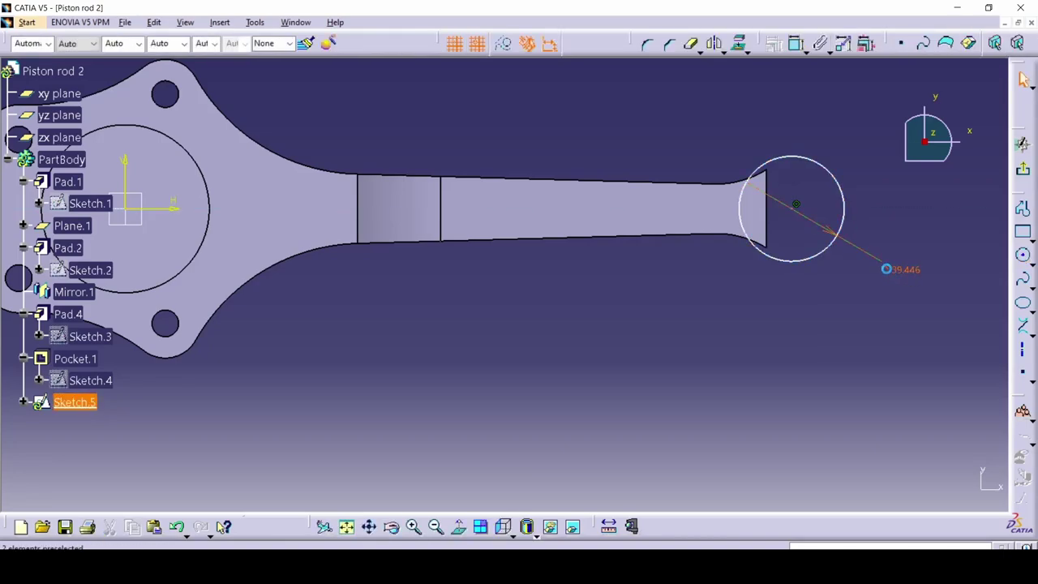
Step: Check the small-end diameter in the reference drawing, set the circle's diameter to 35 mm and exit the sketch
double_click(889, 274)
key("alt+Tab")
mouse_move(760, 146)
left_mouse_down()
mouse_move(755, 176)
mouse_move(781, 218)
left_mouse_up()
key("alt+Tab")
type("3")
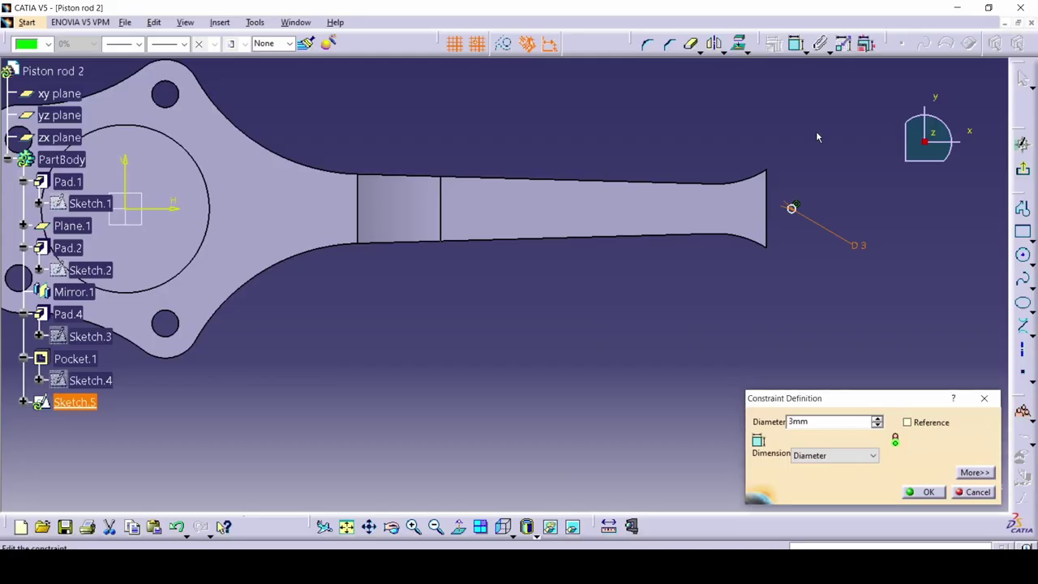
key("Return")
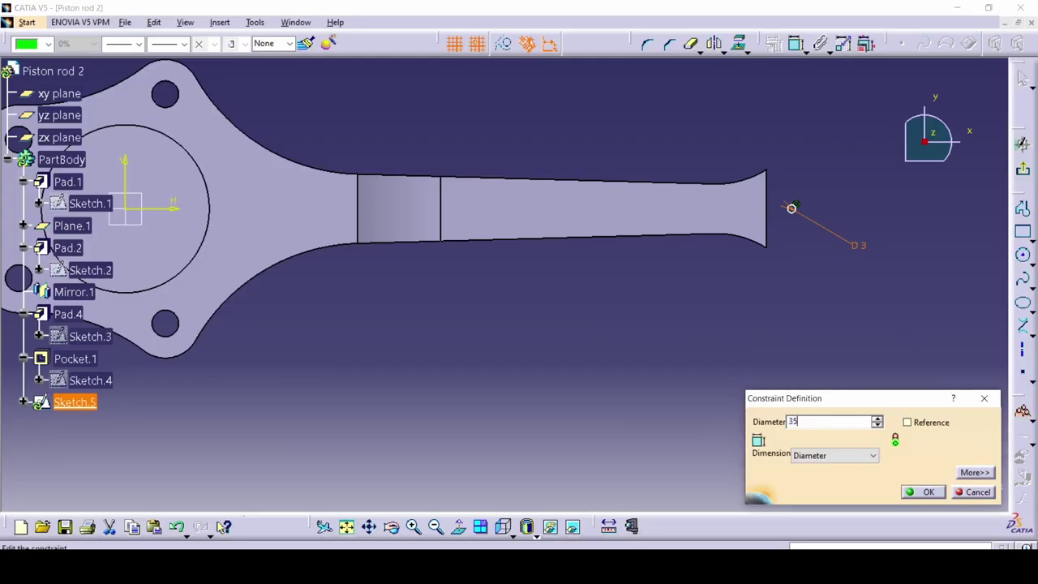
type("35")
key("Return")
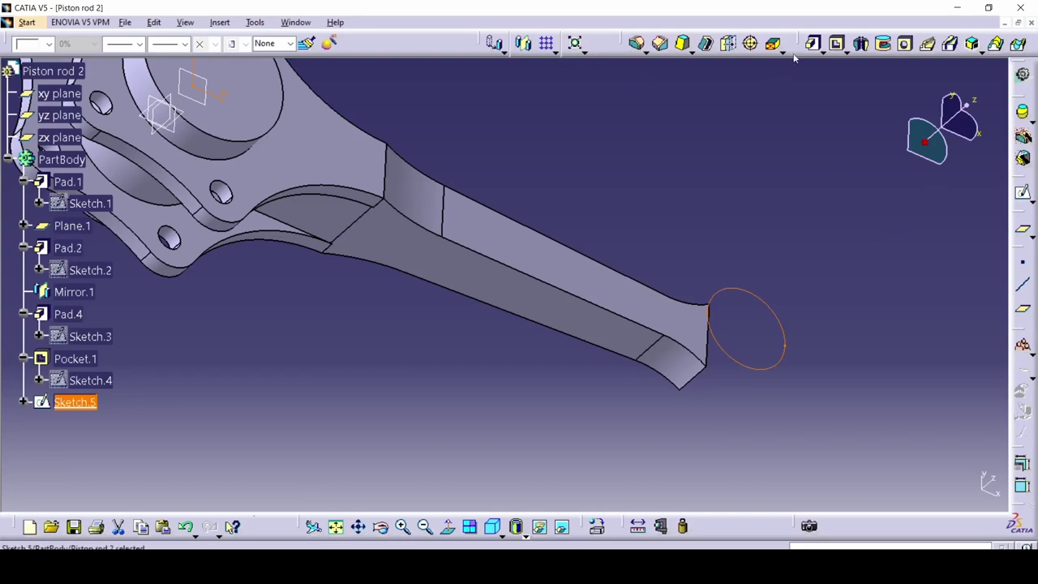
Step: Pad the Sketch.5 circle 42 mm in the reversed direction to form the small-end boss
left_click(812, 43)
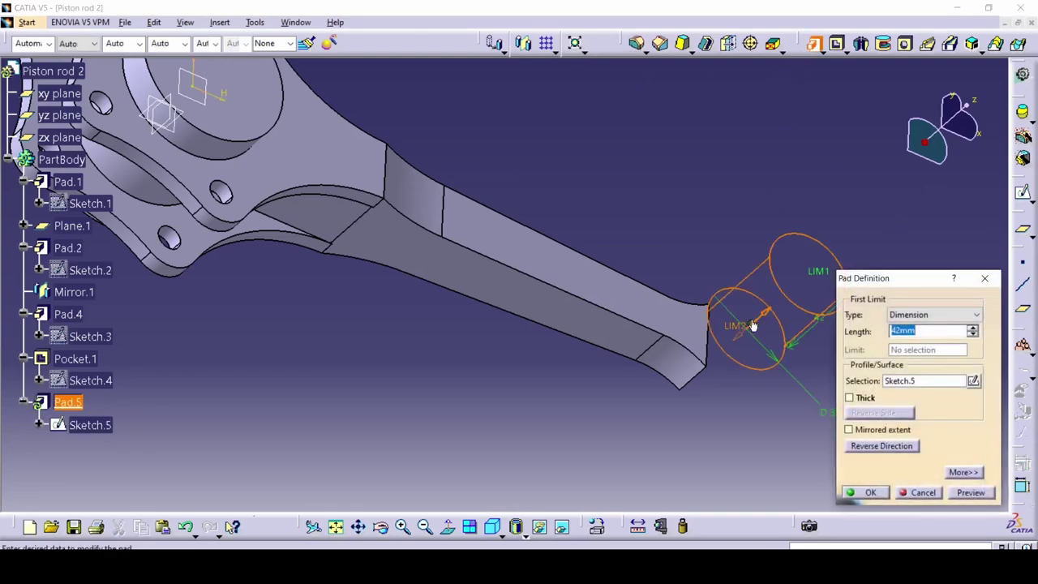
left_click(753, 324)
left_click(870, 492)
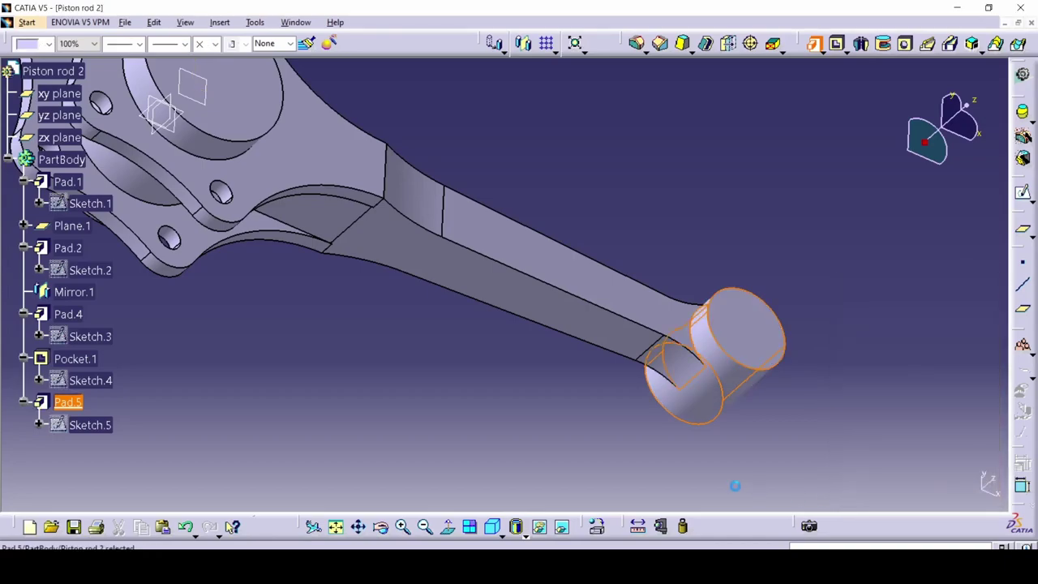
Step: Examine the rod in isometric and side views and compare it with the section and plan views of the reference drawing
middle_click_drag(563, 408, 534, 384)
left_click(502, 537)
left_click(513, 385)
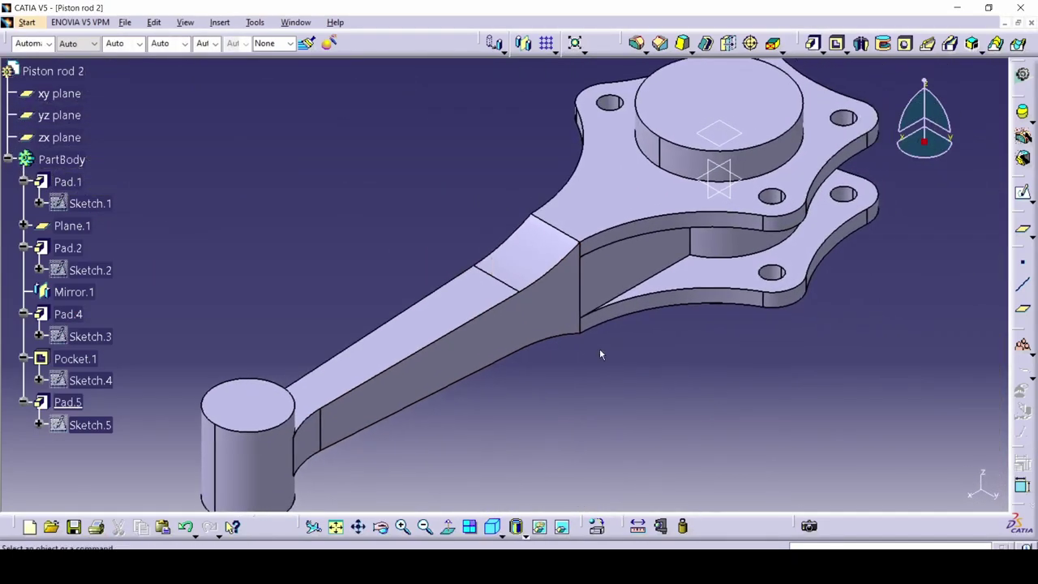
left_click(496, 529)
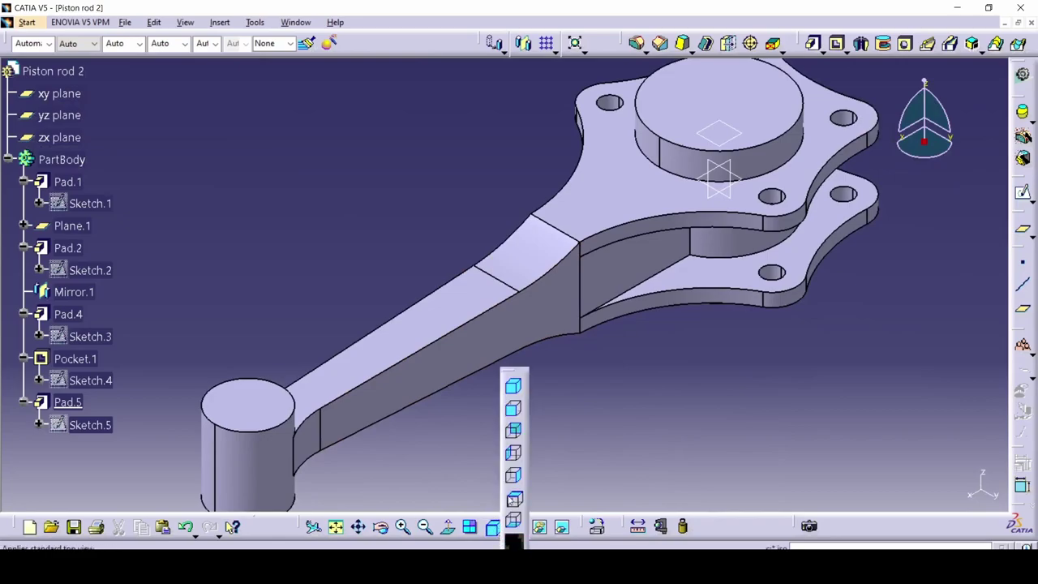
left_click(516, 452)
middle_click_drag(502, 410, 526, 362)
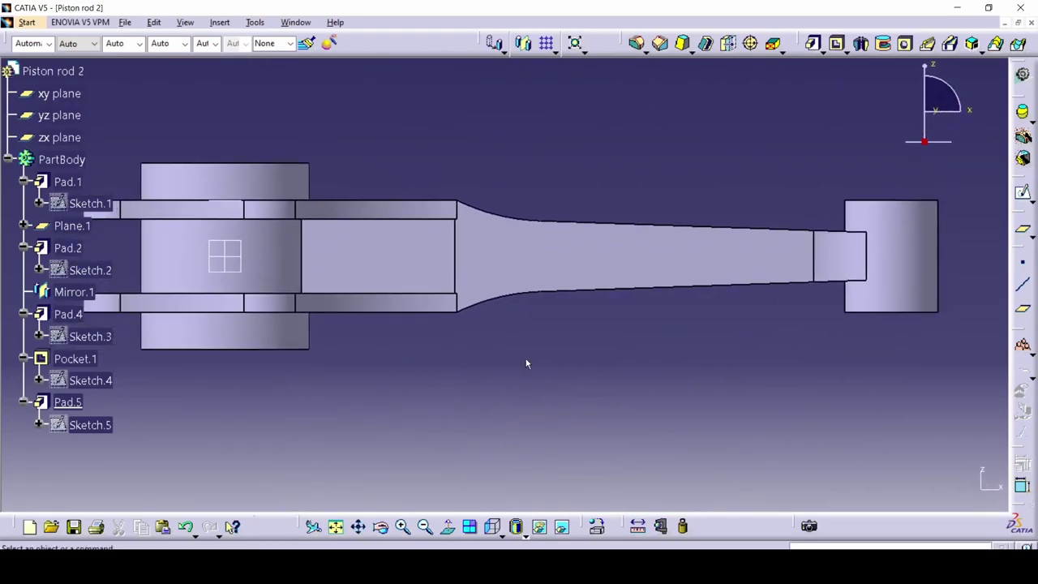
key("alt+Tab")
scroll(483, 386, "down", 3)
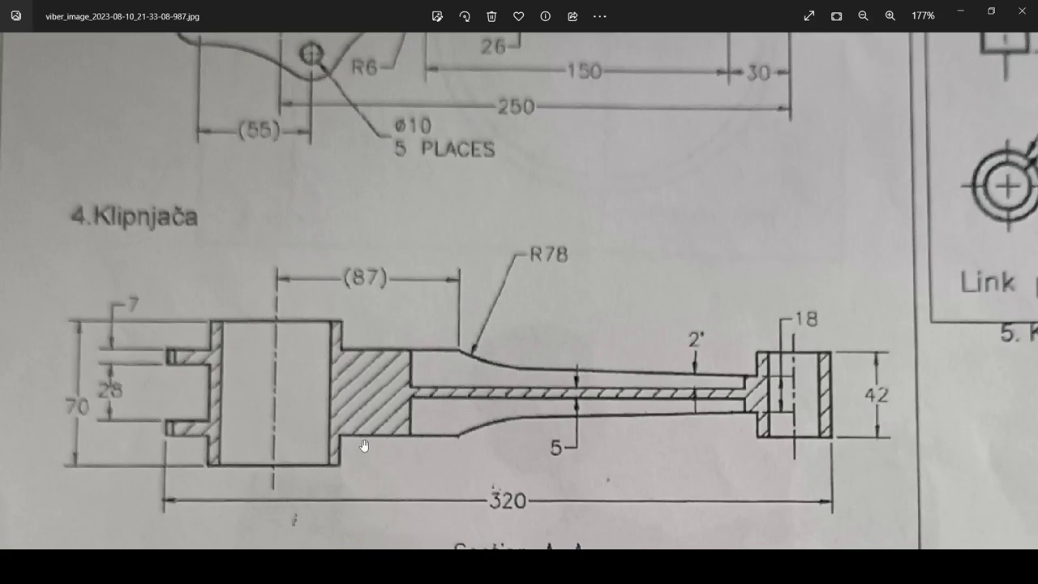
left_click_drag(475, 292, 498, 334)
key("alt+Tab")
mouse_move(530, 285)
middle_mouse_down()
mouse_move(508, 341)
mouse_move(501, 493)
mouse_move(498, 457)
mouse_move(491, 473)
middle_mouse_up()
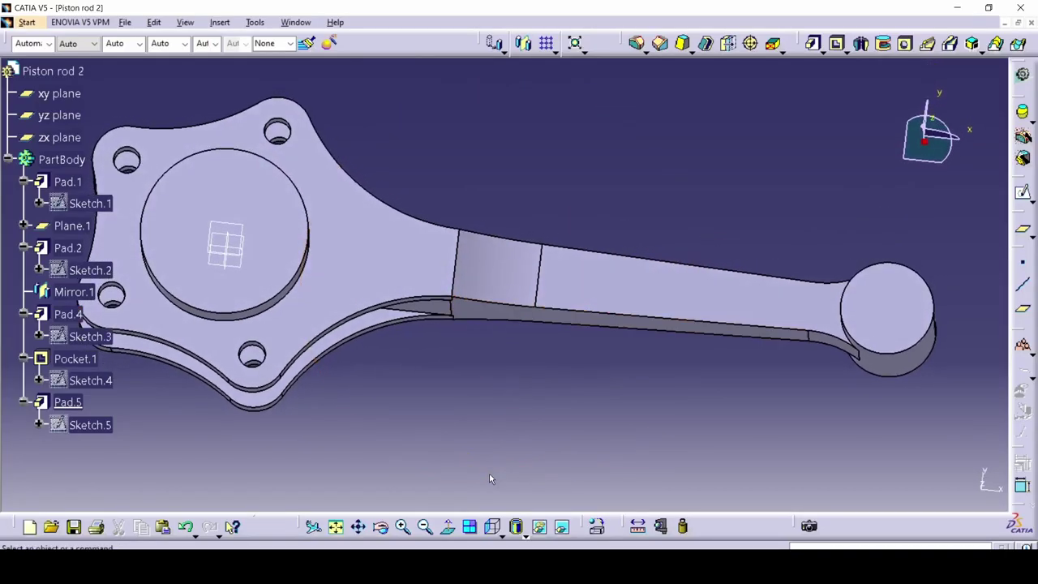
key("alt+Tab")
scroll(379, 297, "up", 3)
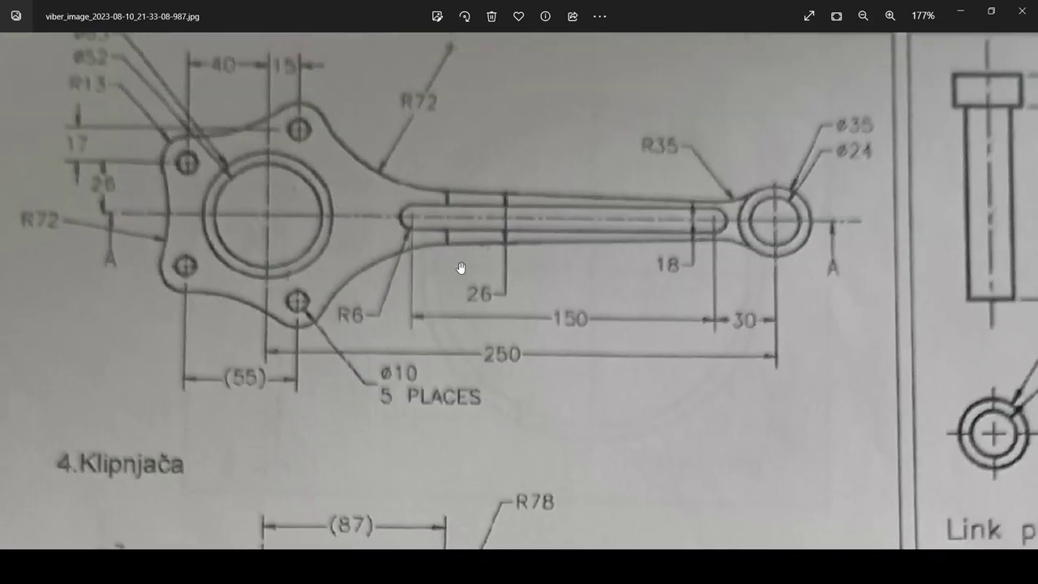
Step: Cut a 52 mm diameter hole with Up To Next extent through the centre of the large boss
key("alt+Tab")
left_click(215, 228)
left_click(905, 43)
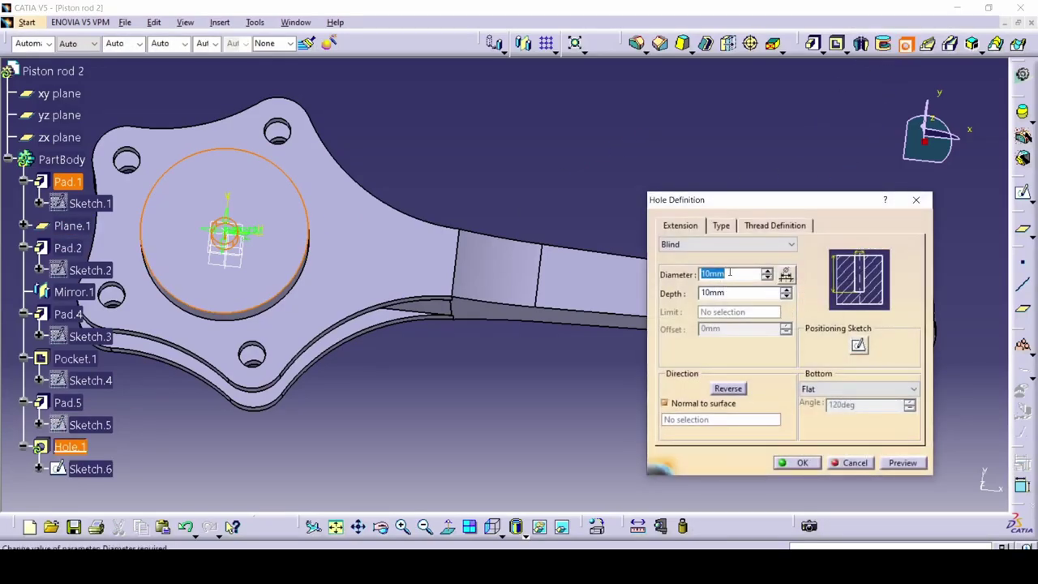
key("alt+Tab")
key("alt+Tab")
left_click(730, 278)
double_click(728, 274)
type("52")
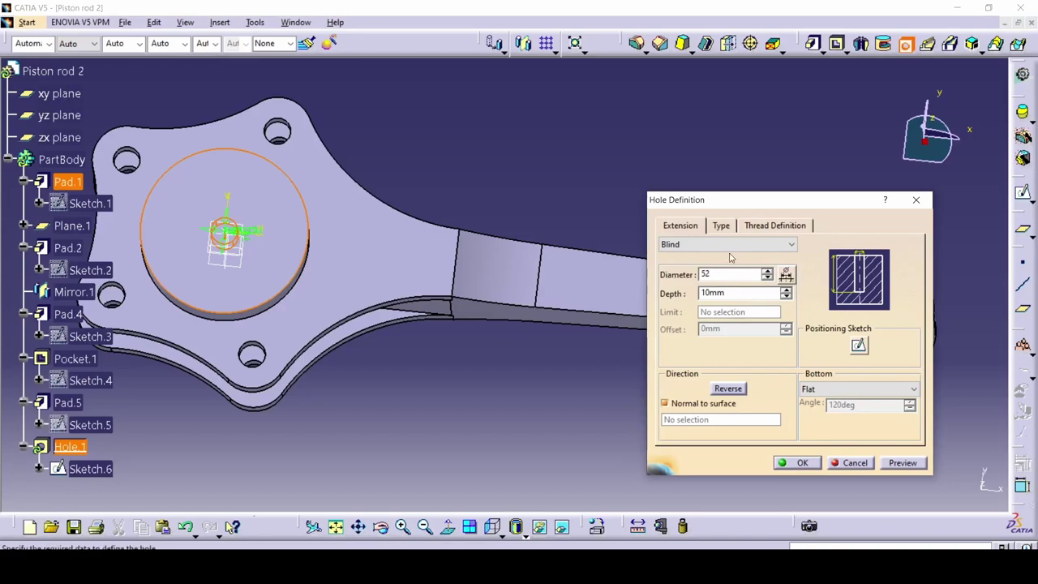
left_click(729, 245)
left_click(725, 266)
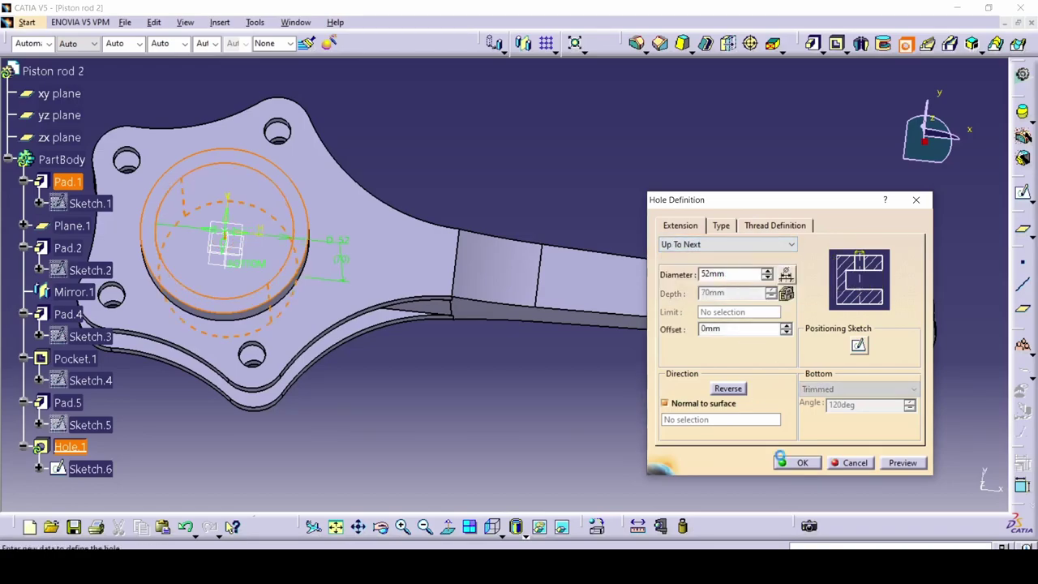
left_click(798, 462)
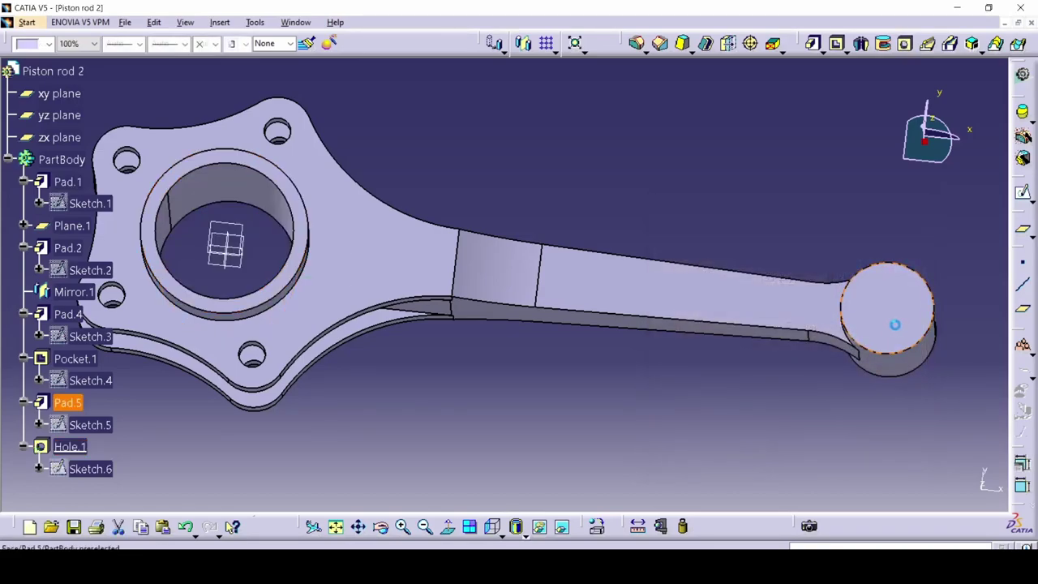
Step: Cut a 24 mm diameter hole with Up To Next extent through the centre of the small-end boss
left_click(905, 44)
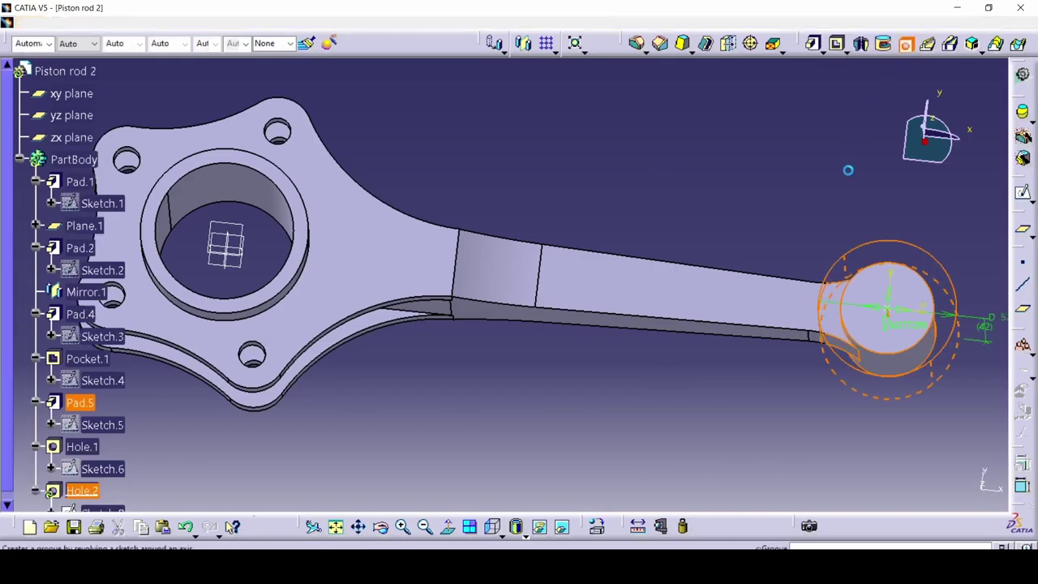
key("alt+Tab")
key("alt+Tab")
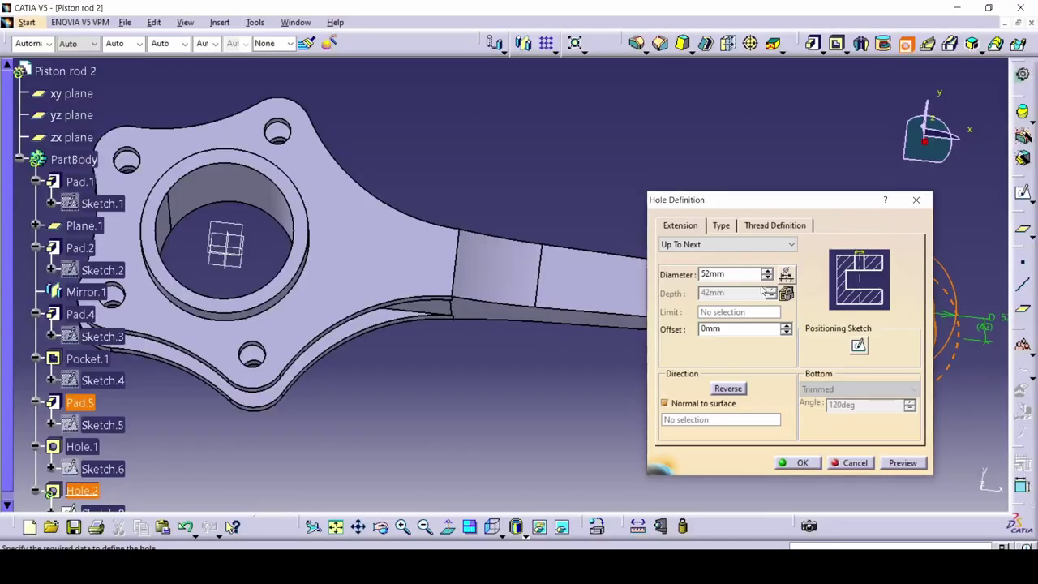
type("18")
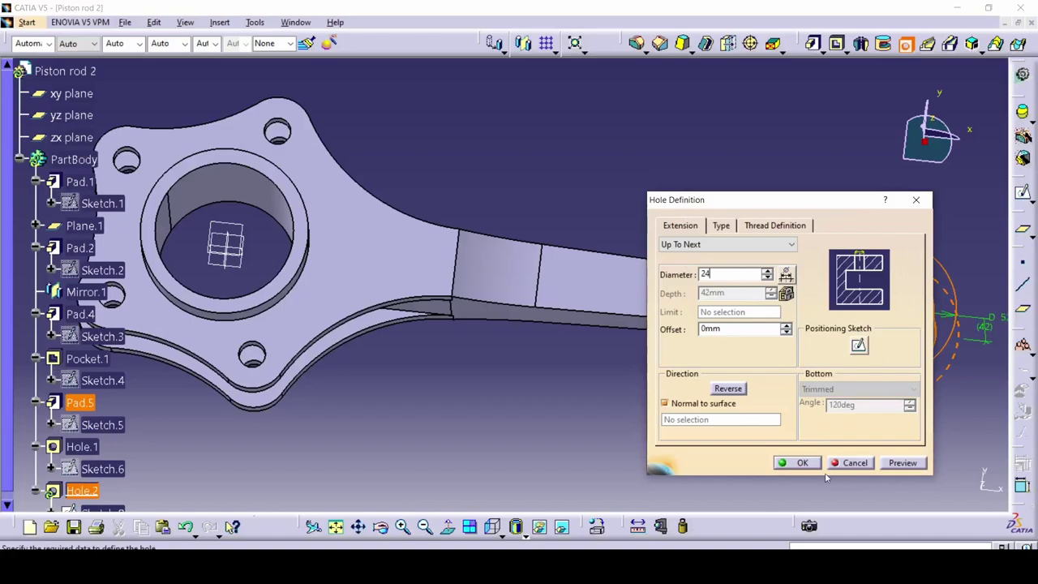
left_click(793, 462)
left_click(782, 359)
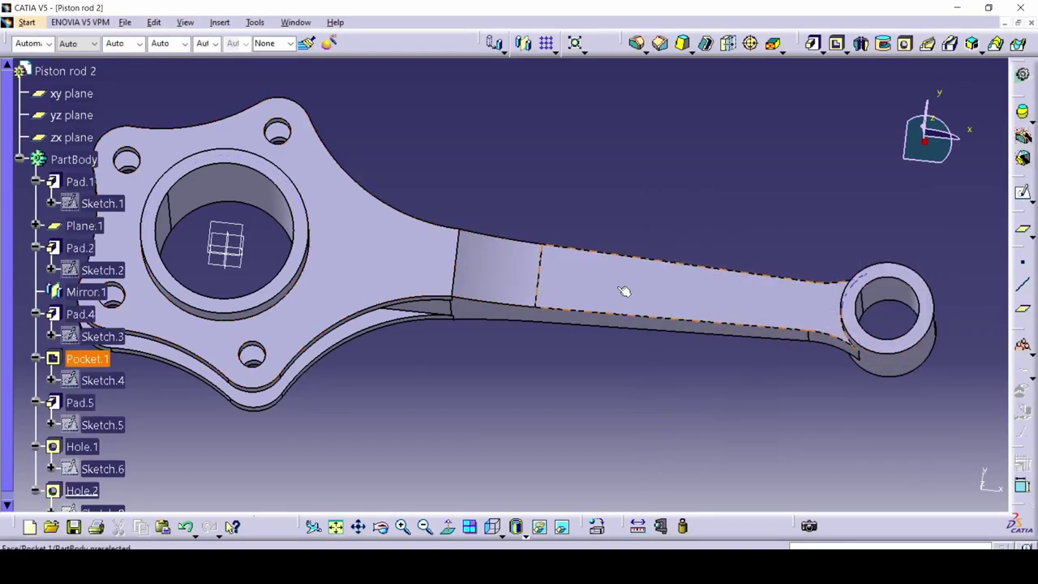
Step: Study the shank slot in the reference drawing and open a sketch on the upper fork plate's outer face
key("alt+Tab")
scroll(564, 326, "down", 4)
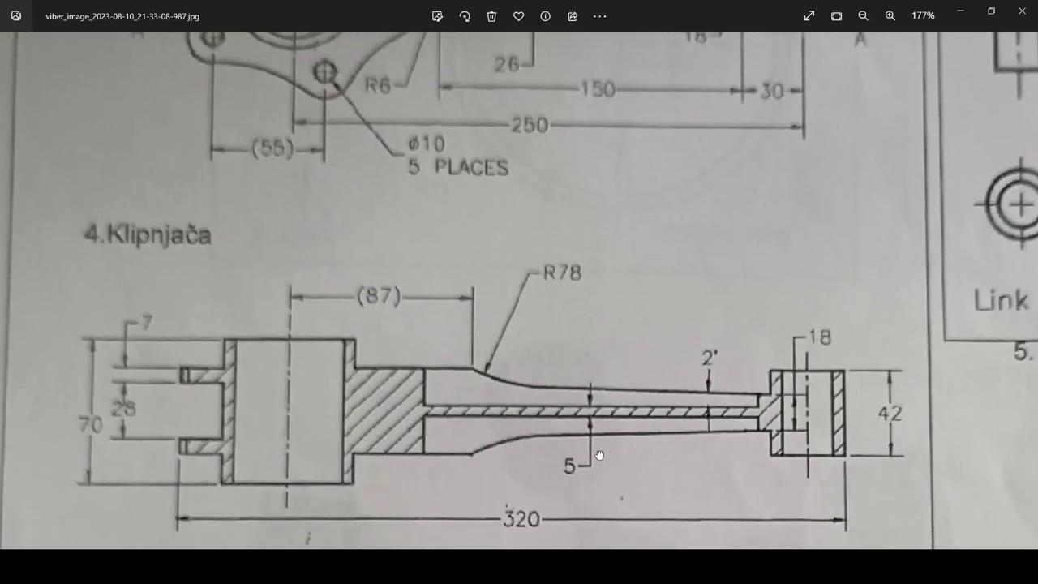
scroll(598, 455, "down", 1)
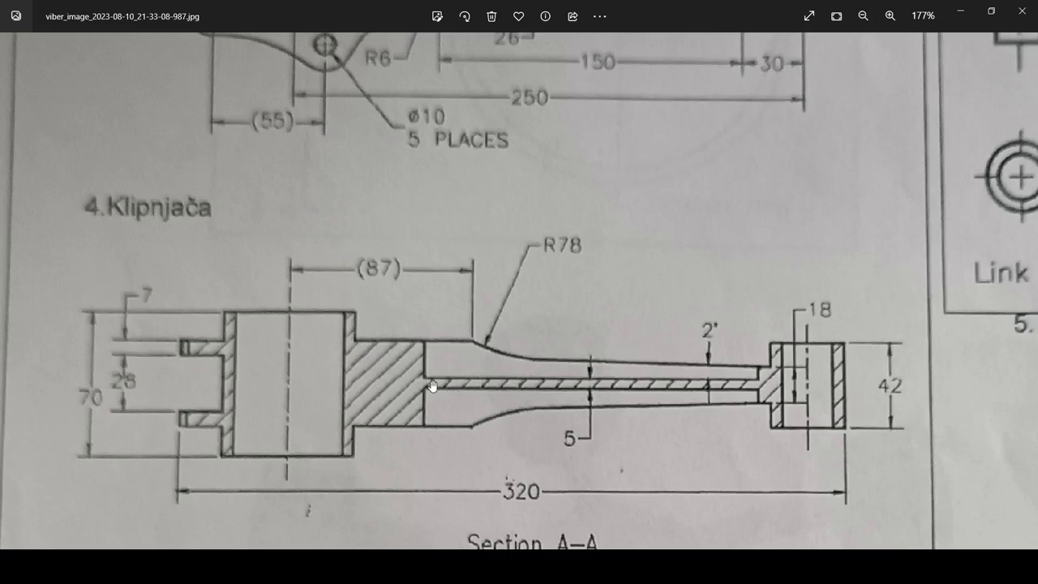
scroll(462, 280, "up", 4)
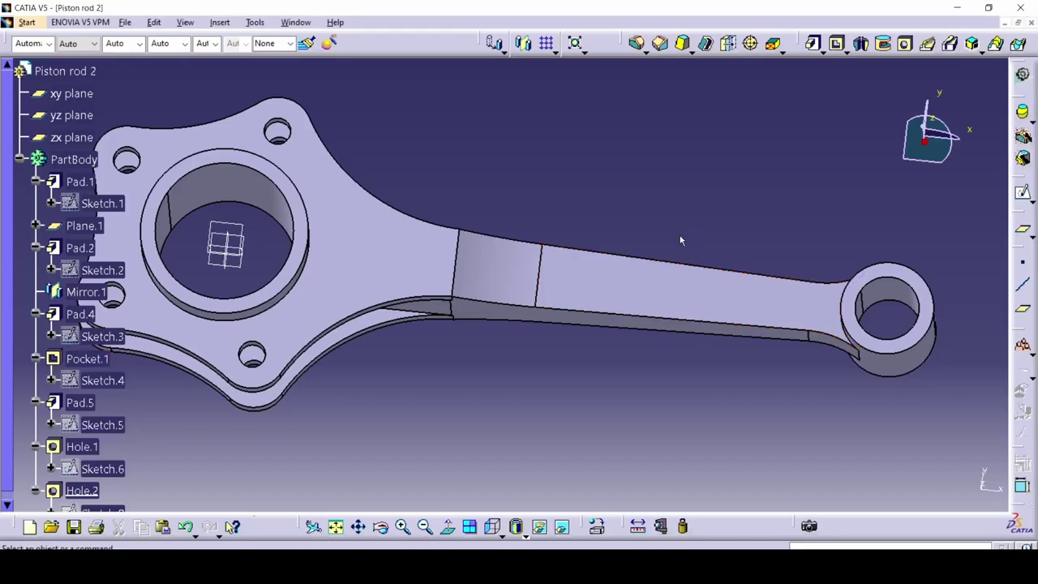
left_click(459, 277)
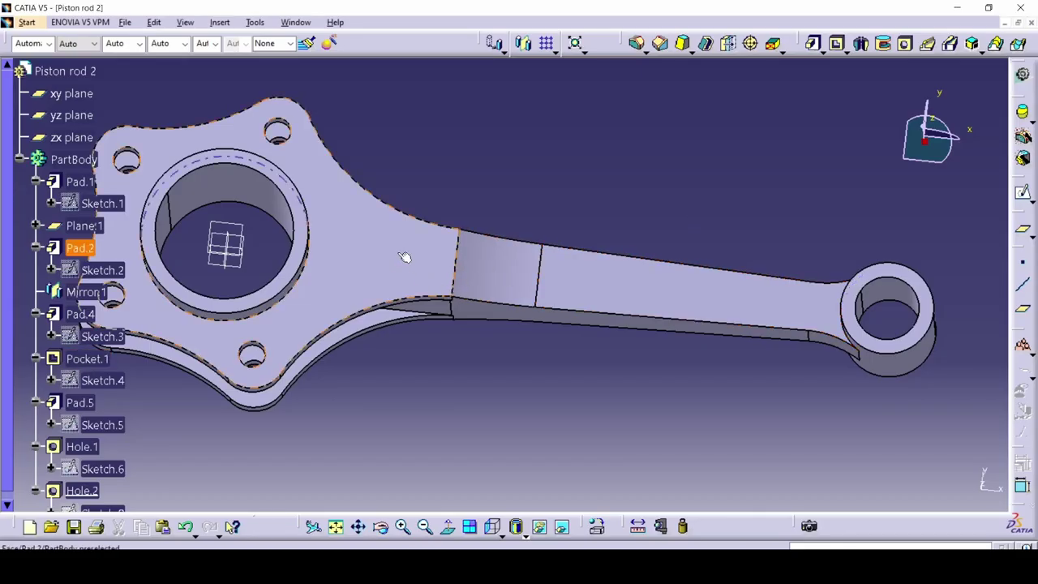
left_click(1020, 192)
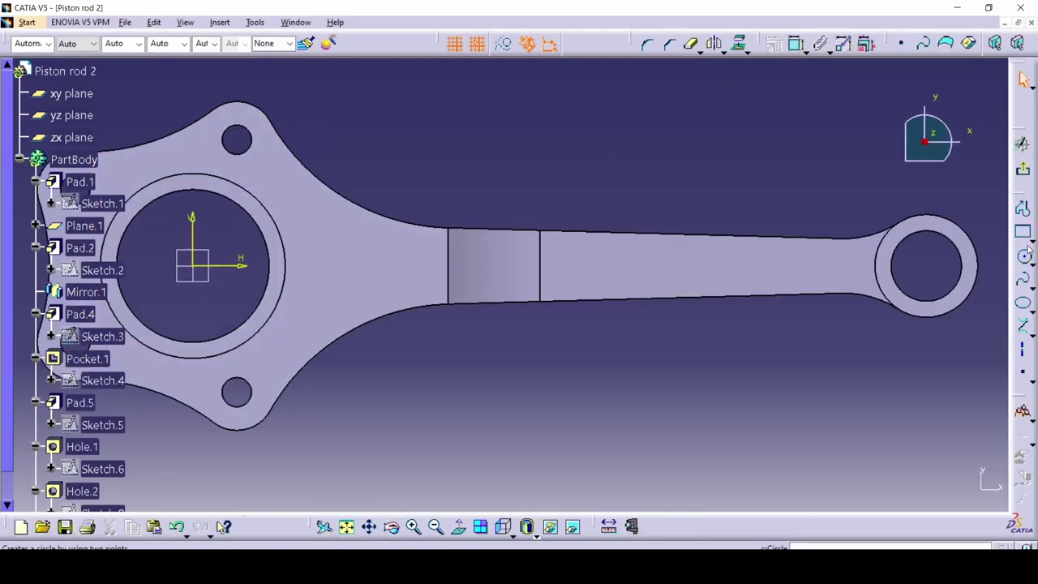
Step: Start an elongated hole along the horizontal axis, with its first centre at about H 60 mm and a 150 mm centre distance
left_click(1026, 238)
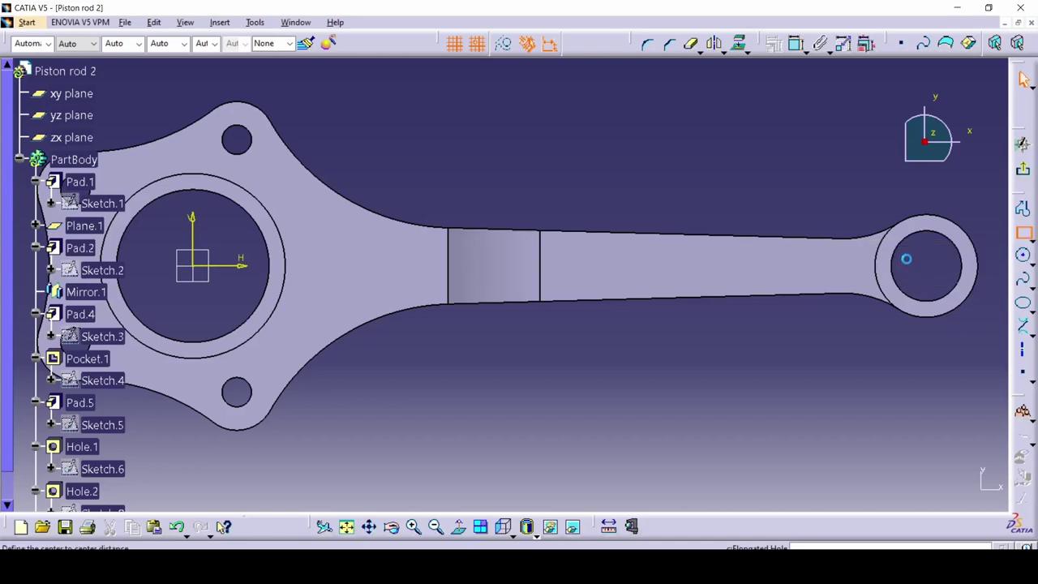
left_click(910, 254)
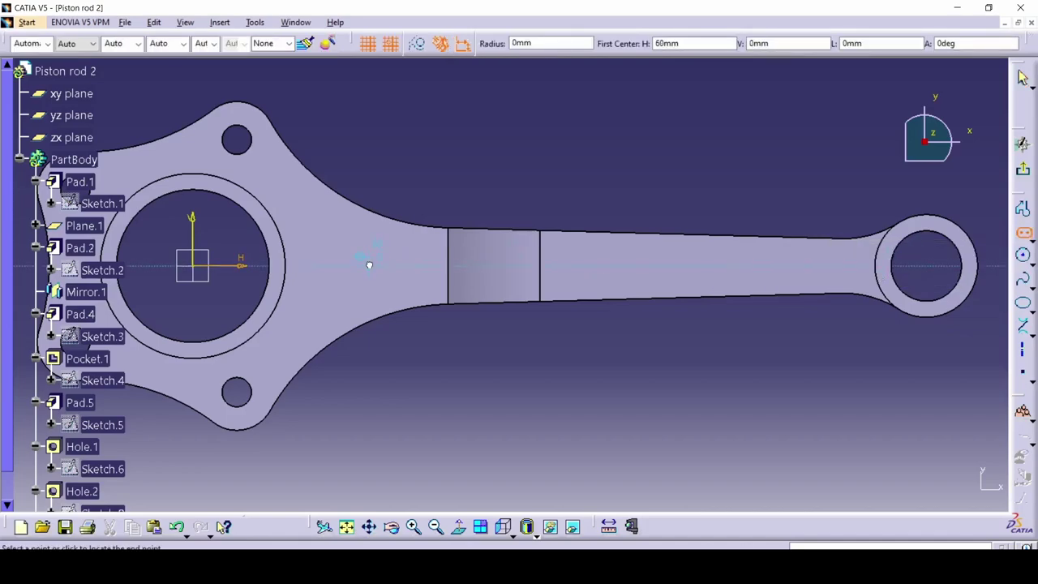
left_click(373, 265)
key("alt+Tab")
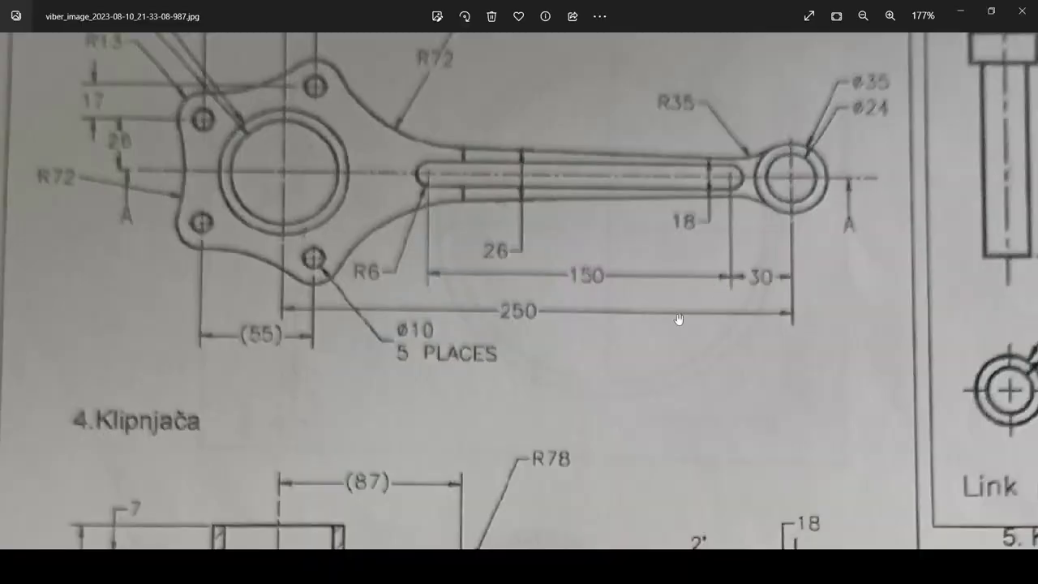
key("alt+Tab")
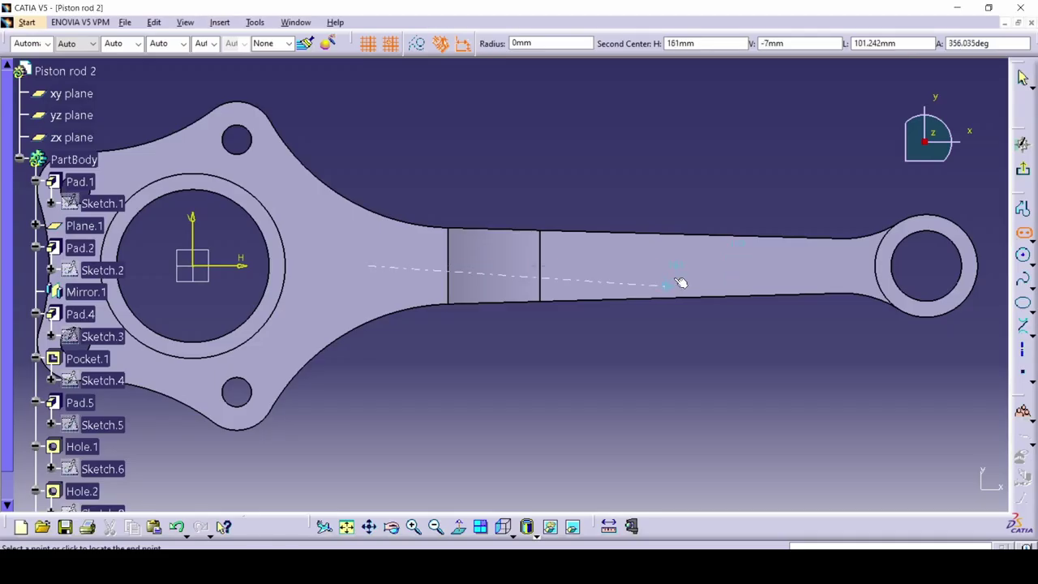
left_click(690, 265)
key("Tab")
key("Tab")
key("Tab")
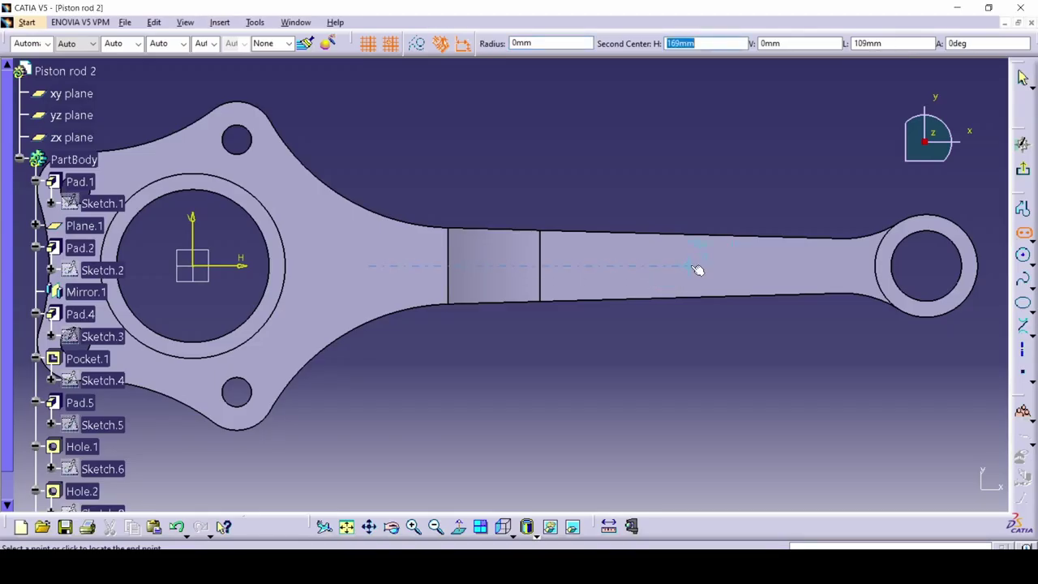
type("150")
key("Return")
Step: Check the slot's end radius in the reference drawing and complete the elongated hole with a 6 mm radius
key("alt+Tab")
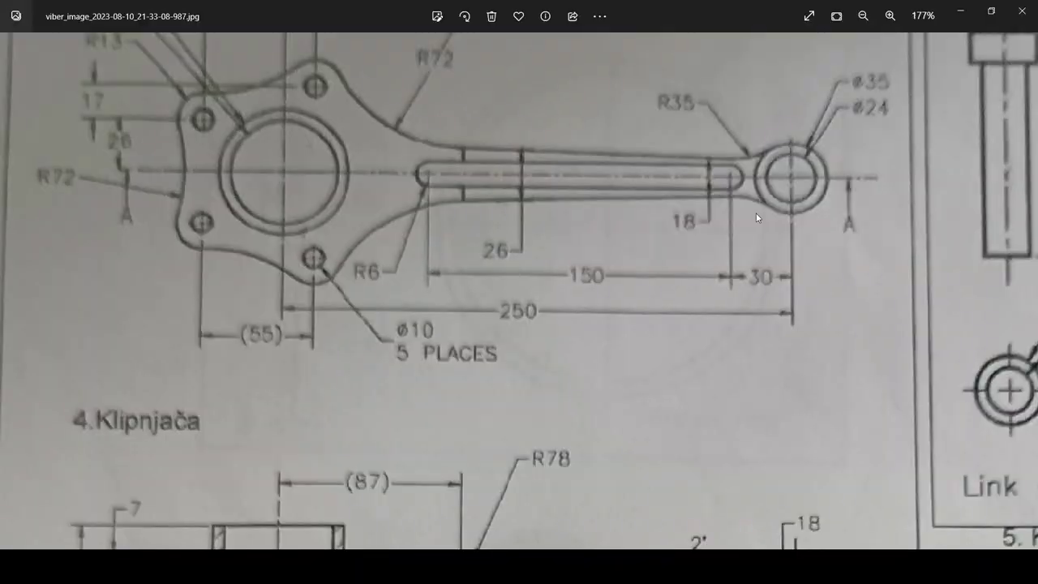
key("alt+Tab")
type("6")
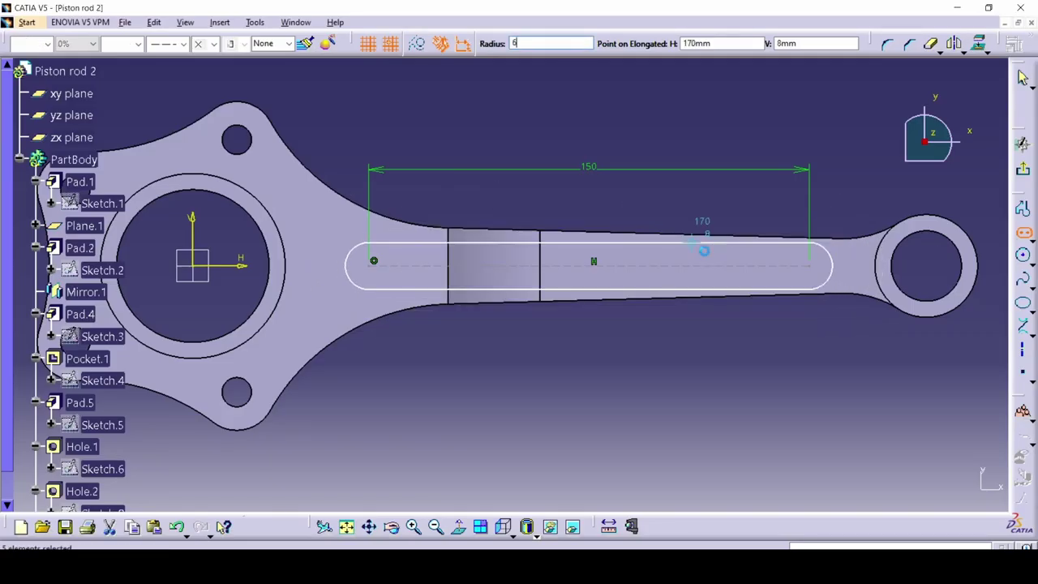
key("Return")
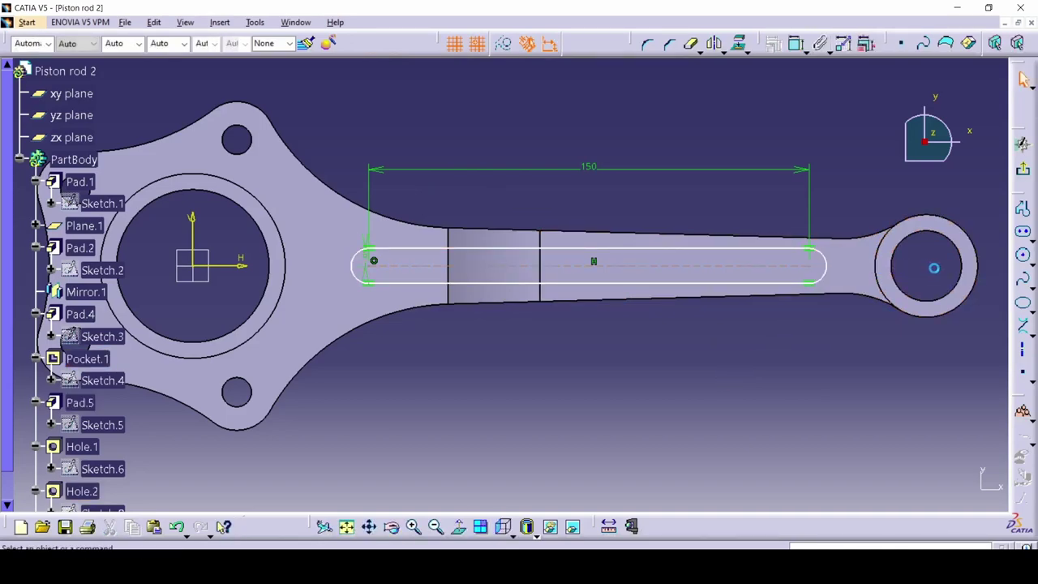
Step: Draw a vertical axis line upward from the small-end boss centre, starting at H 250 mm on the horizontal axis
left_click(1021, 351)
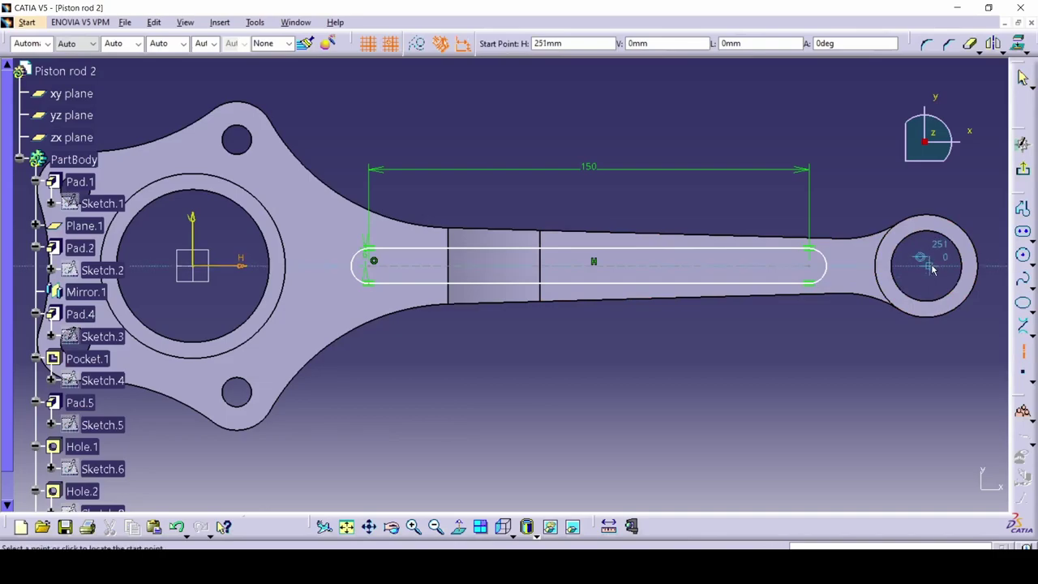
key("Tab")
key("Tab")
key("Tab")
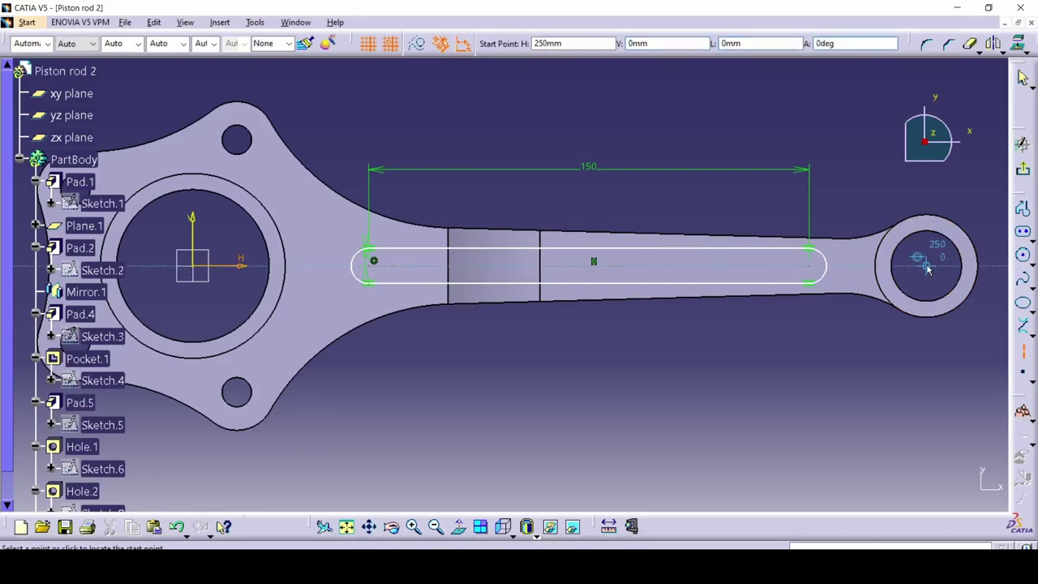
type("250")
key("Tab")
key("Return")
left_click(926, 181)
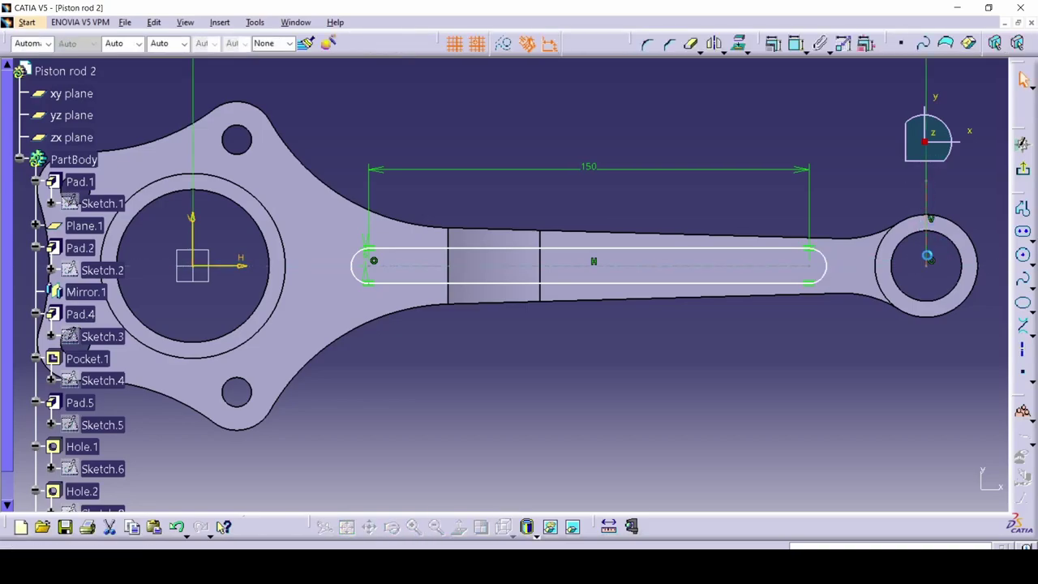
Step: Constrain the distance between the slot's small-end arc and the vertical axis line to 30 mm
left_click(795, 43)
left_click(829, 269)
key("Escape")
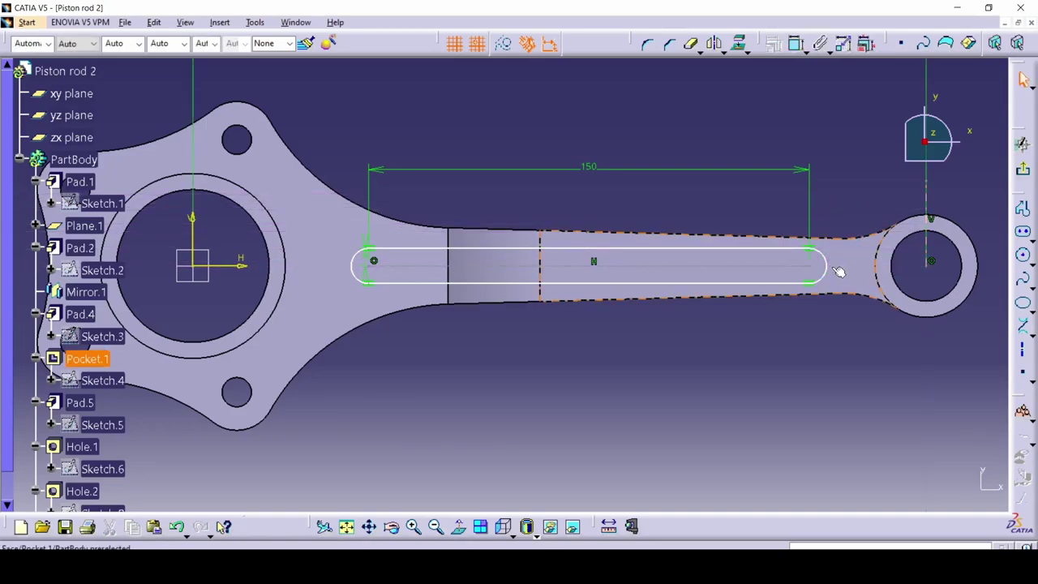
left_click(825, 263)
left_click(925, 232)
left_click(875, 197)
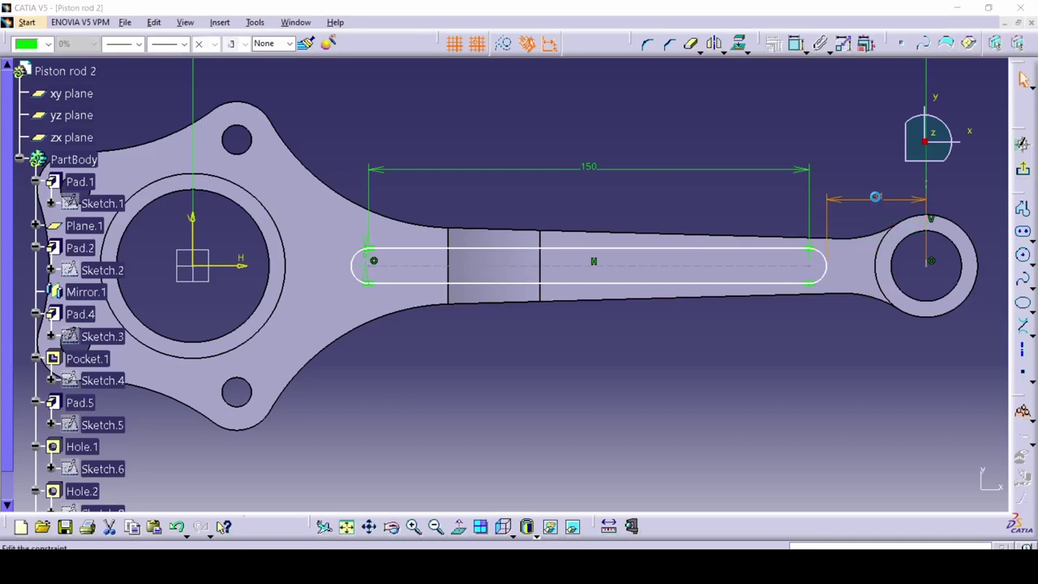
double_click(875, 197)
type("30")
key("Return")
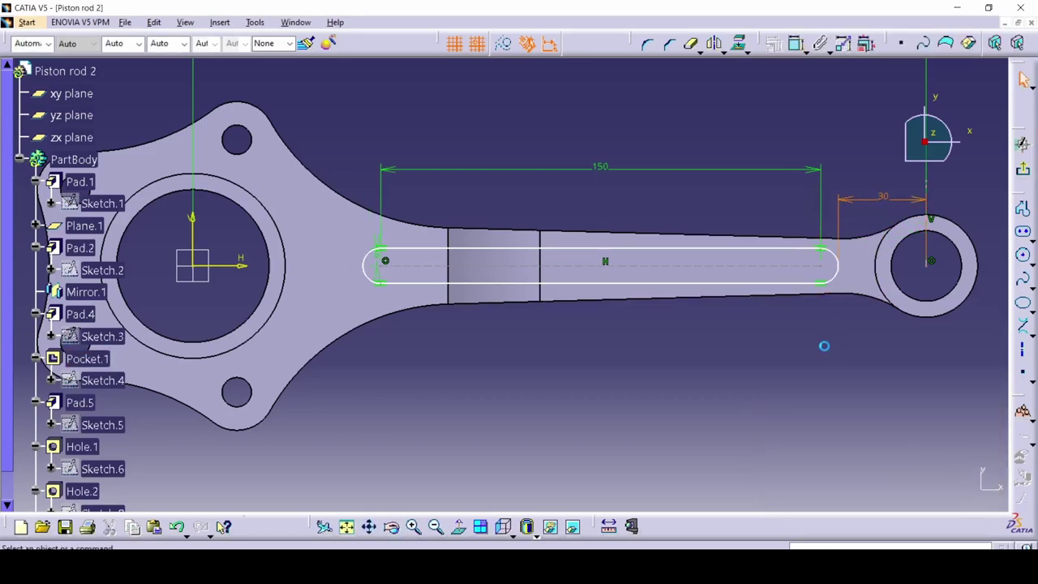
Step: Check the web in the reference section view, exit the sketch and cut the slot as a pocket with depth 21-2.5 mm
key("alt+Tab")
key("alt+Tab")
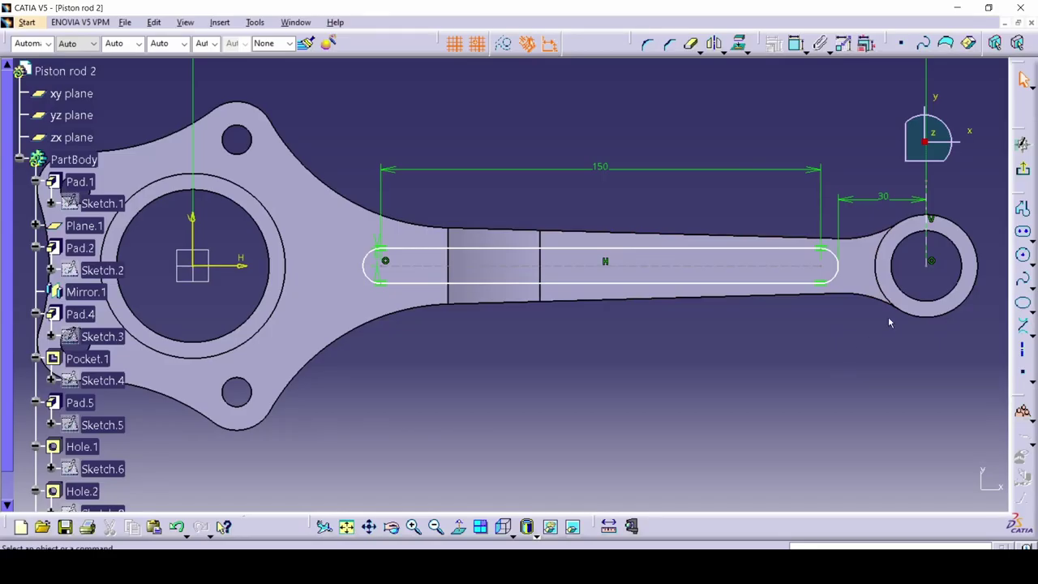
key("alt+Tab")
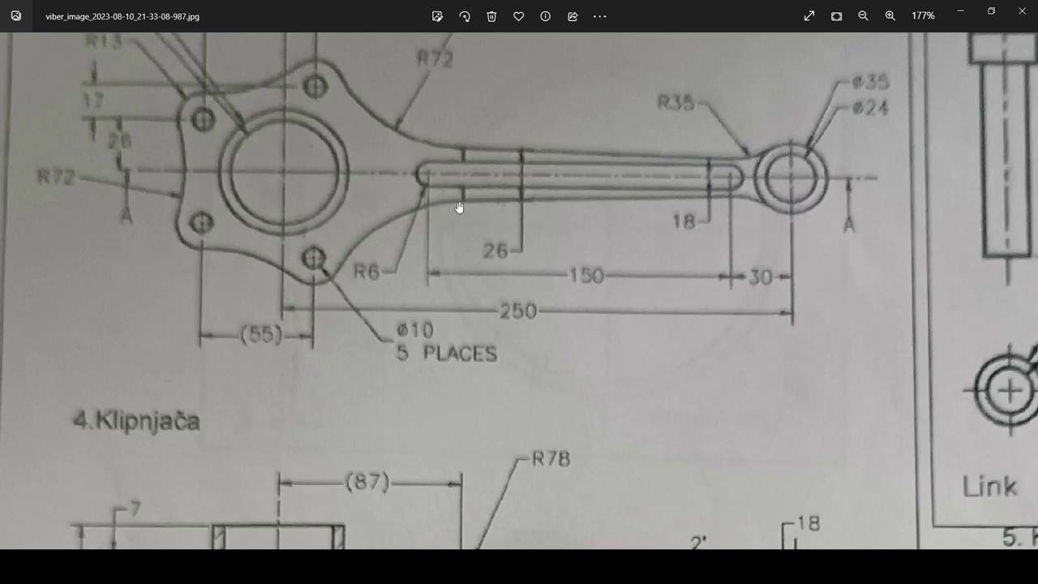
scroll(429, 179, "down", 3)
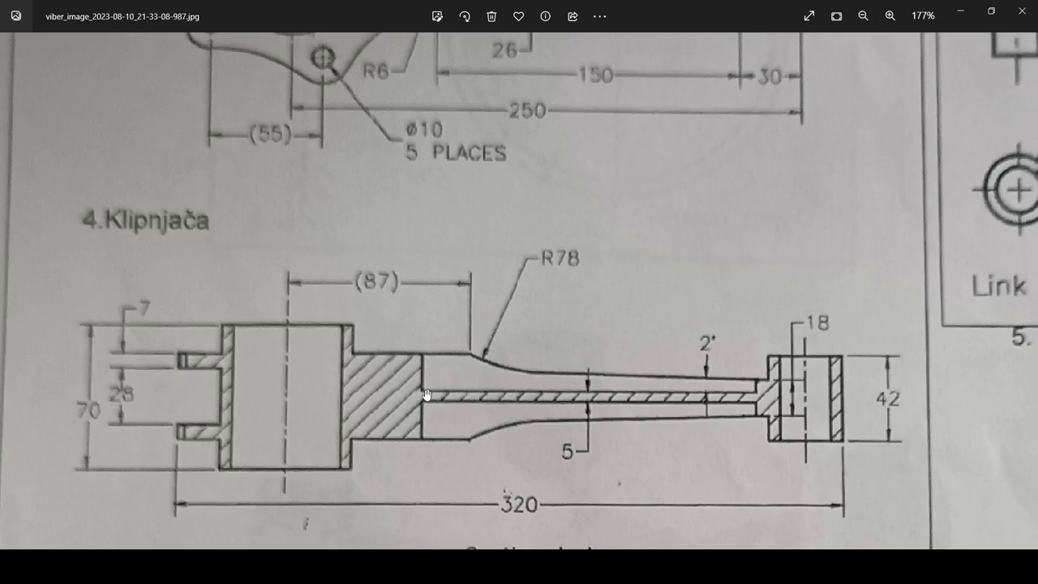
key("alt+Tab")
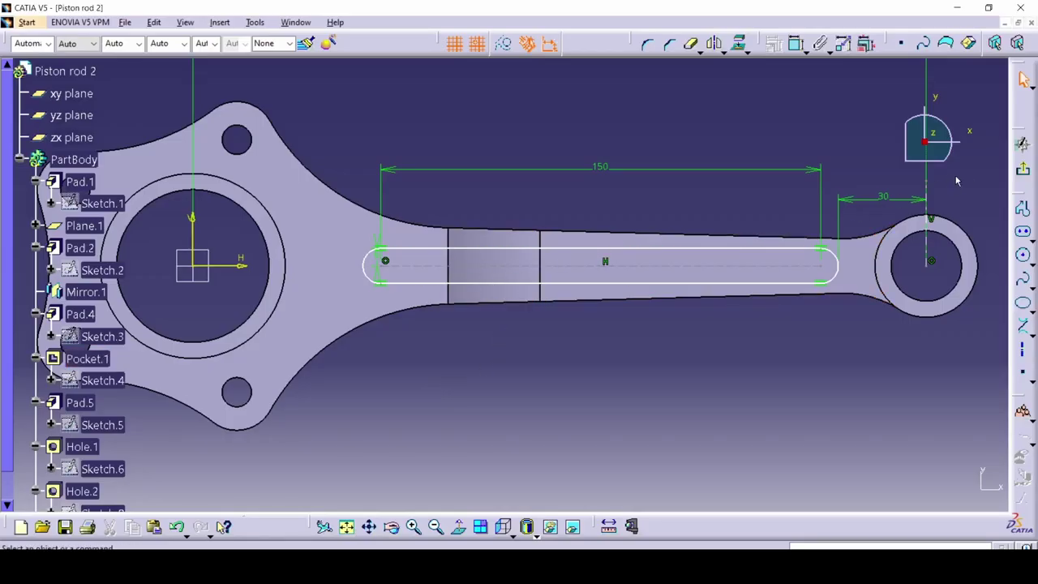
left_click(1024, 173)
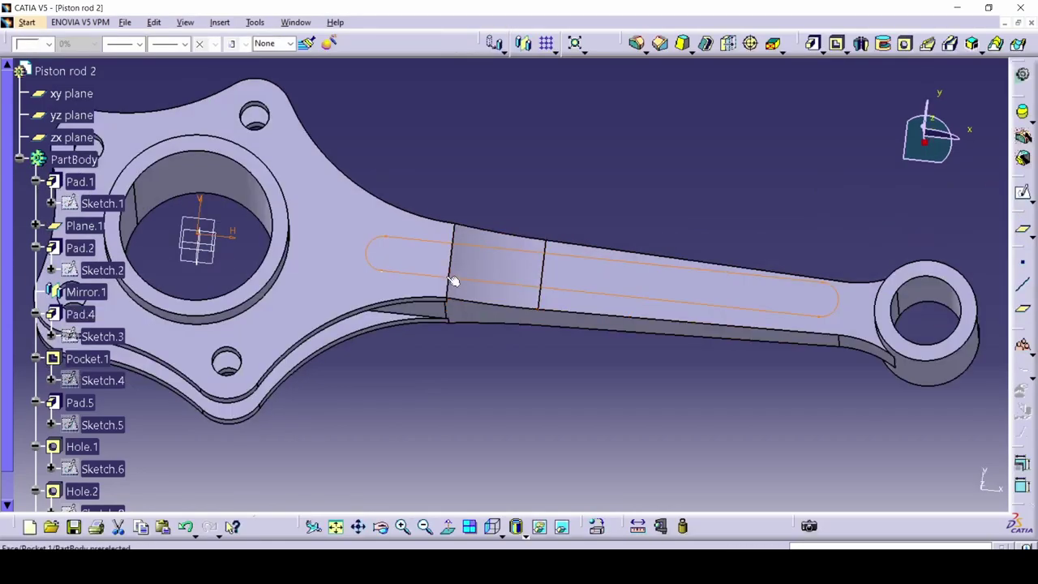
left_click(422, 243)
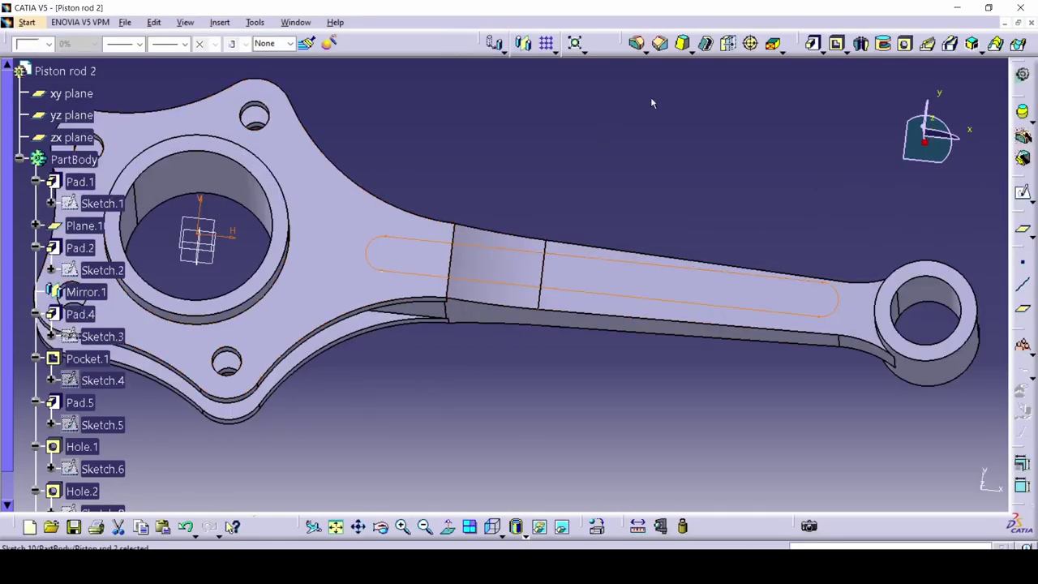
left_click(847, 51)
left_click(855, 57)
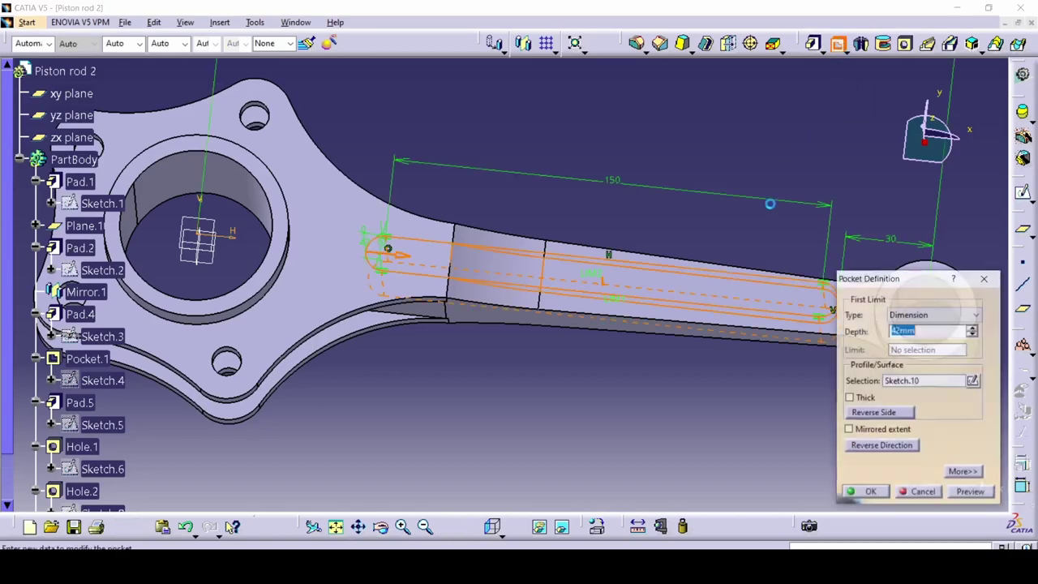
type("21-2.5")
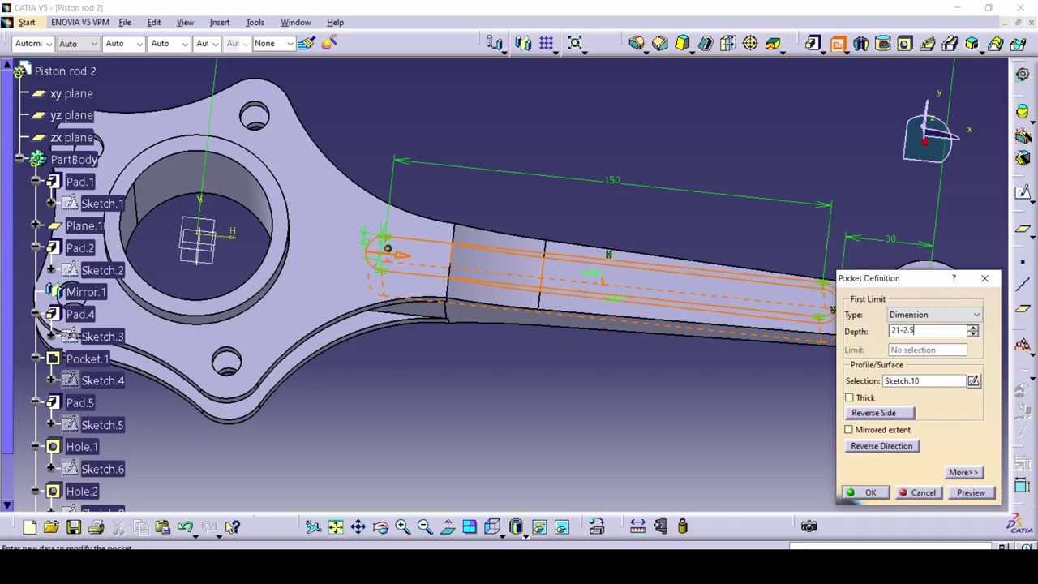
key("Return")
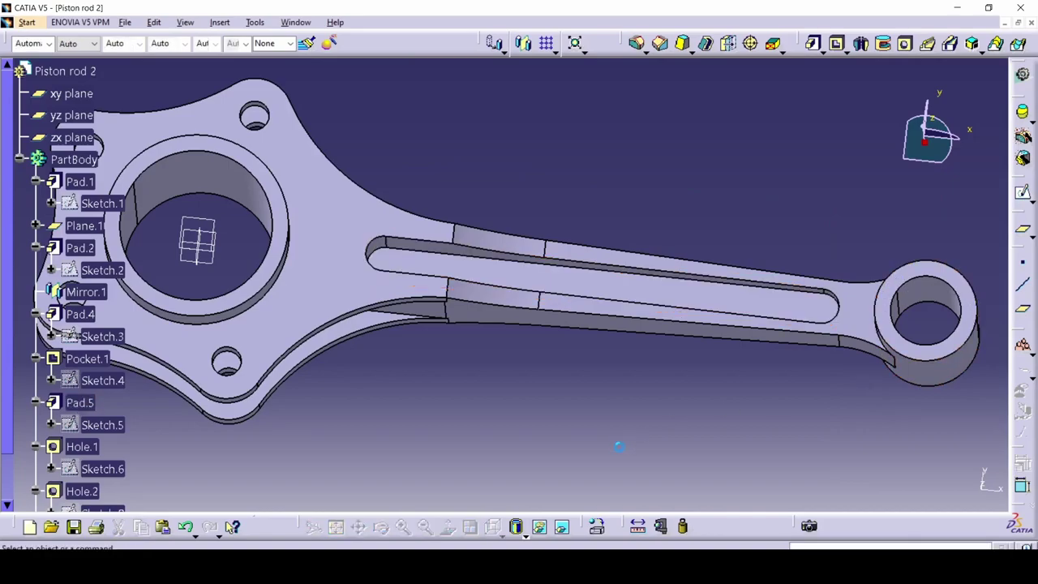
Step: Mirror the slot pocket about the xy plane to the opposite side of the shank
middle_click_drag(455, 387, 461, 271)
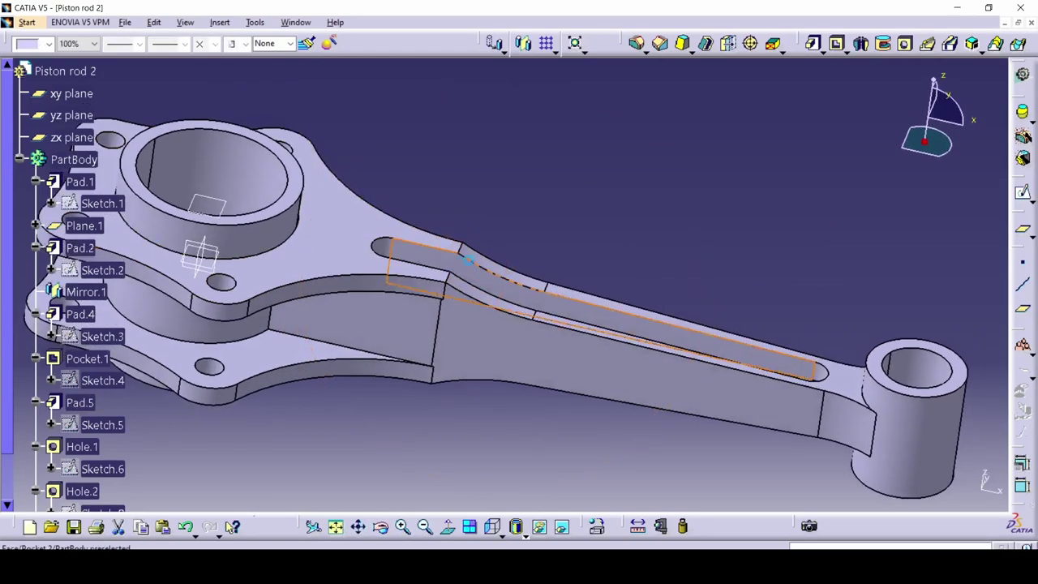
scroll(116, 381, "down", 5)
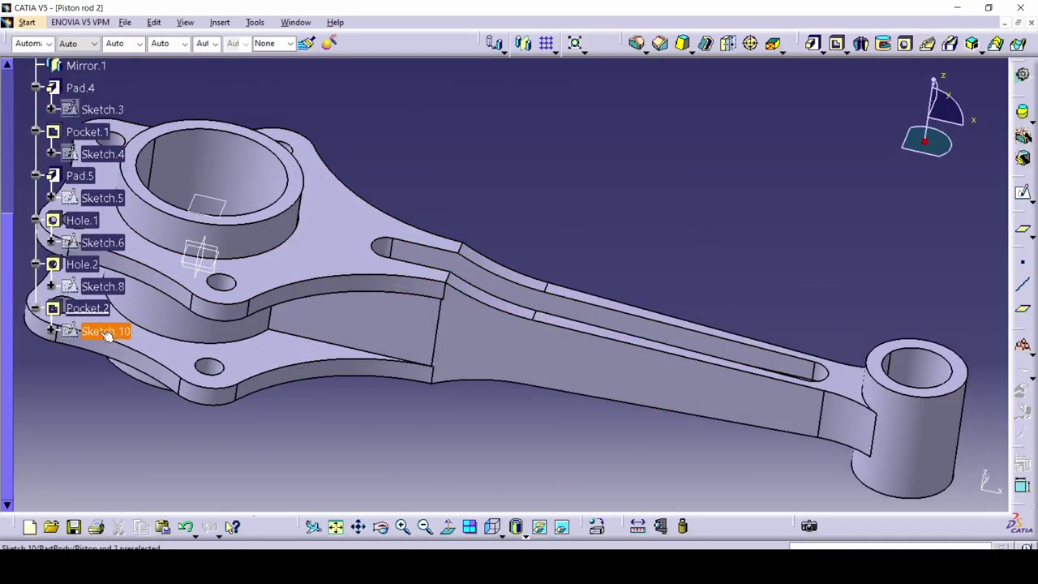
left_click(87, 309)
left_click(523, 43)
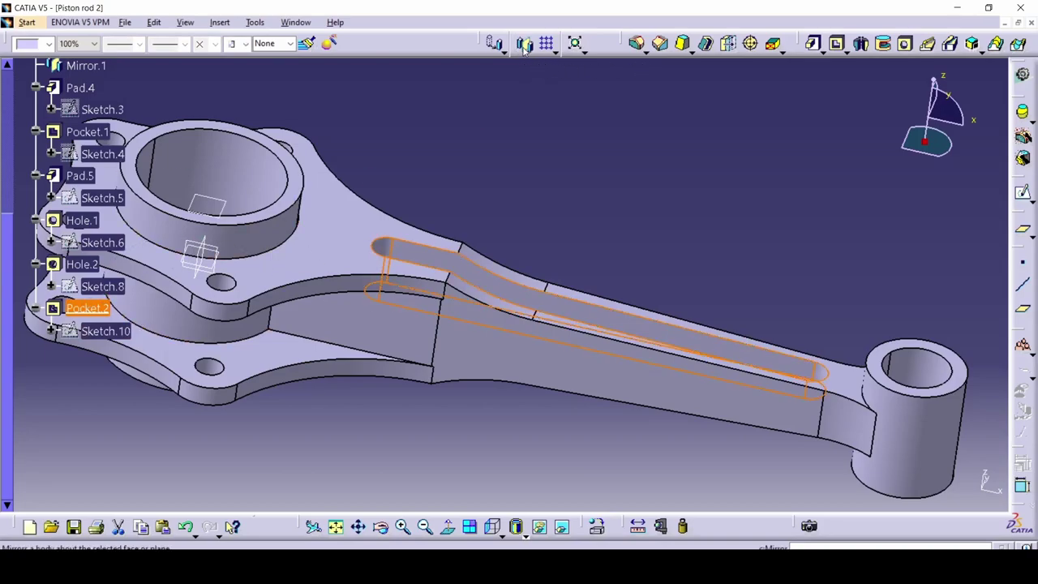
left_click(213, 268)
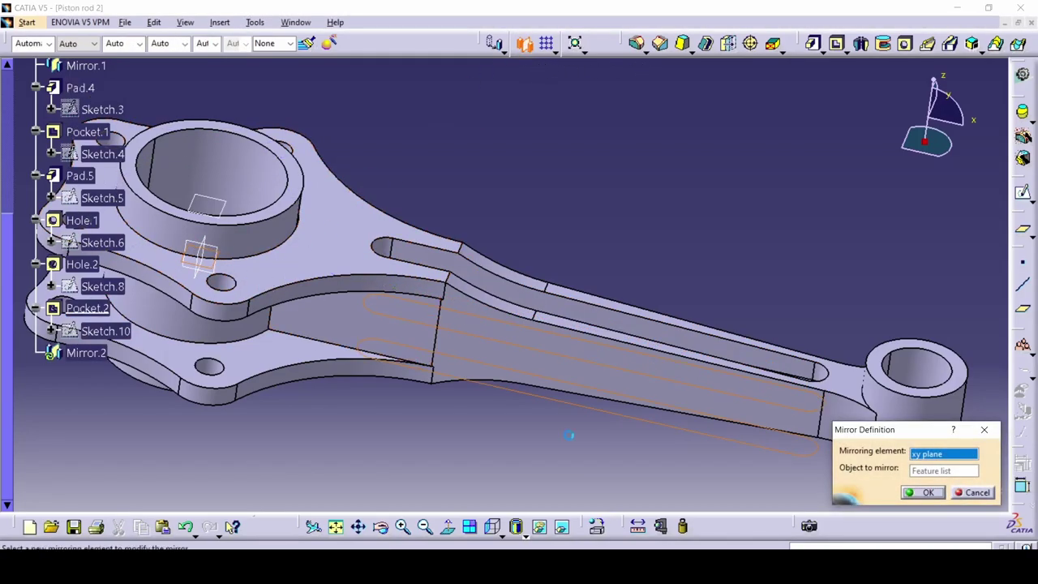
left_click(921, 492)
Step: Check the web thickness between the floors of the two opposite slots with a temporary distance constraint
middle_click_drag(649, 476, 531, 154)
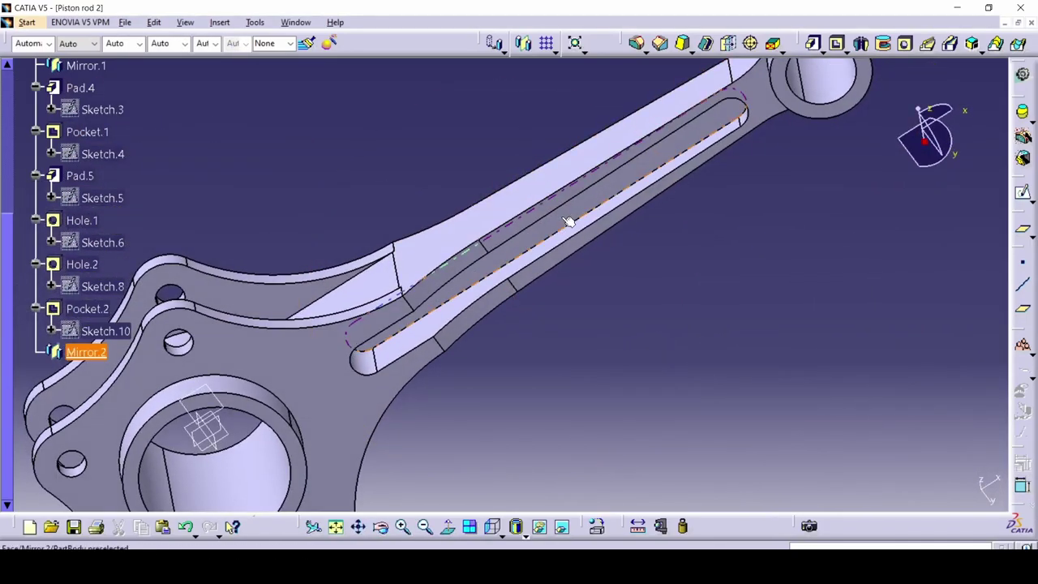
left_click(560, 216)
middle_click_drag(463, 90, 502, 430)
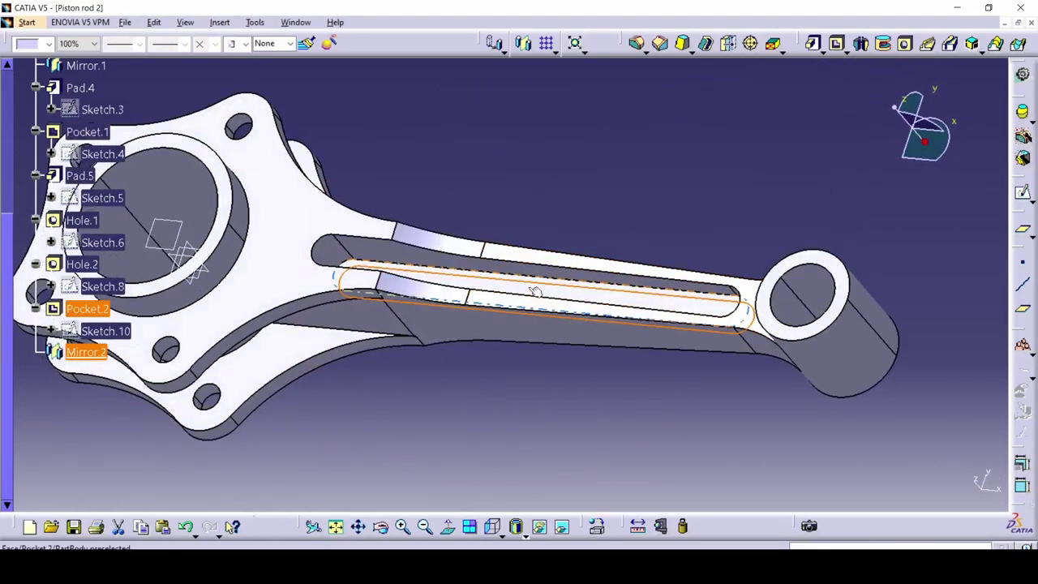
left_click(532, 290)
middle_click_drag(380, 405, 510, 285)
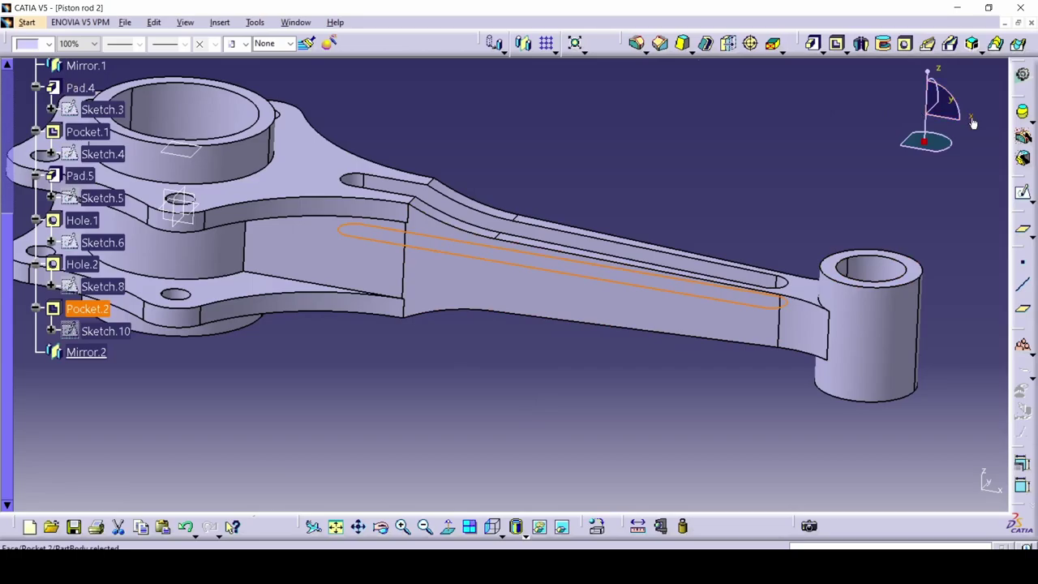
left_click(1022, 486)
middle_click_drag(440, 352, 549, 98)
middle_click_drag(614, 281, 435, 347)
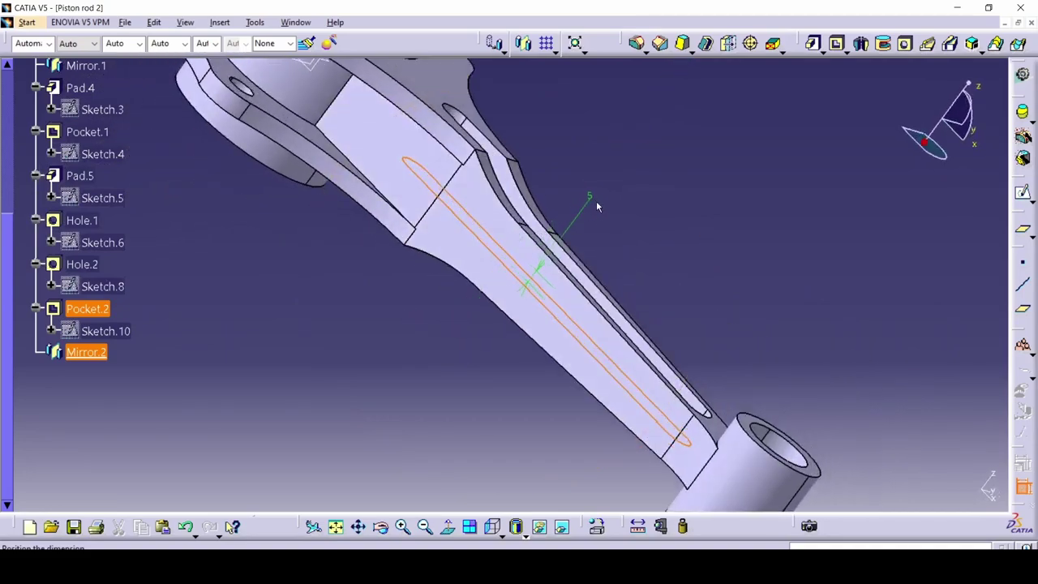
middle_click_drag(601, 232, 489, 232)
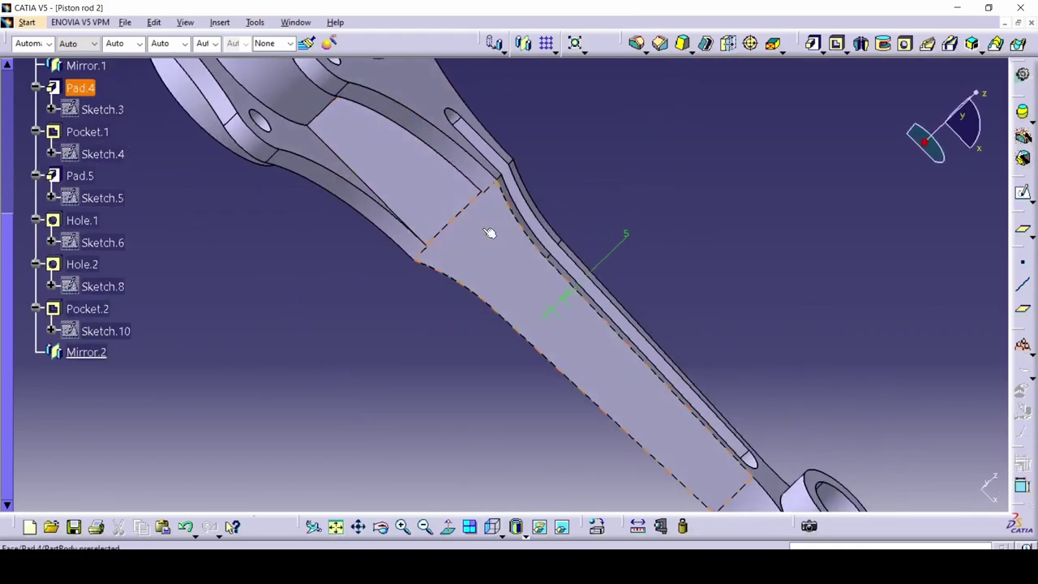
left_click(596, 295)
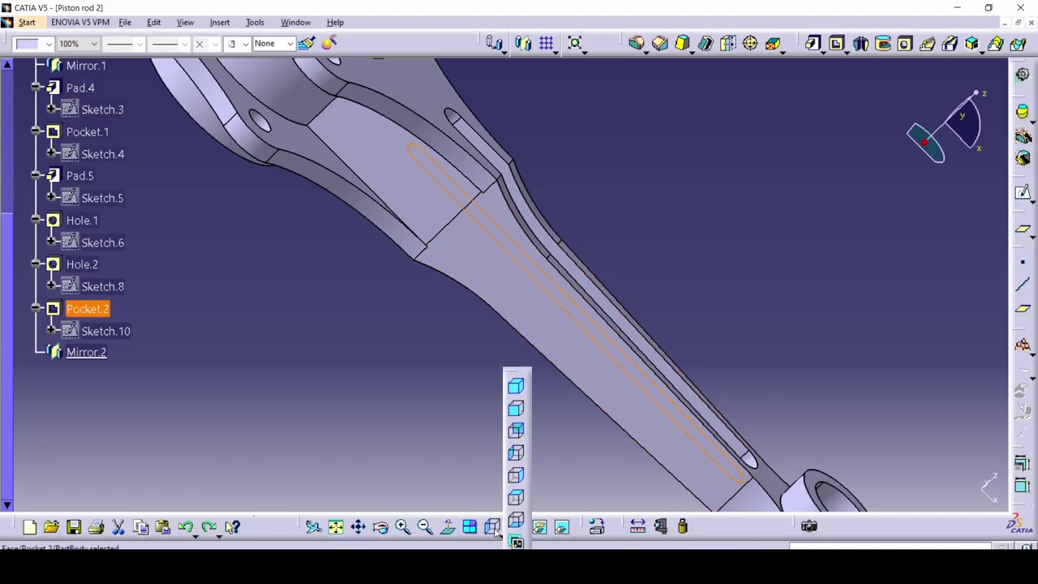
Step: Show the rod in isometric view and hide the offset reference plane inside the large bore
left_click(515, 385)
left_click(602, 308)
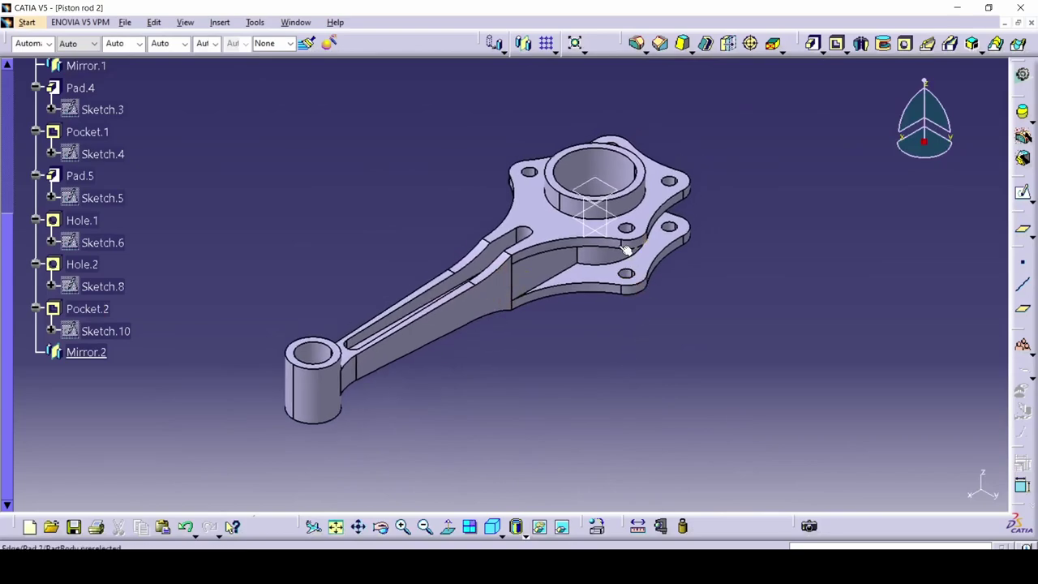
right_click(607, 191)
left_click(644, 228)
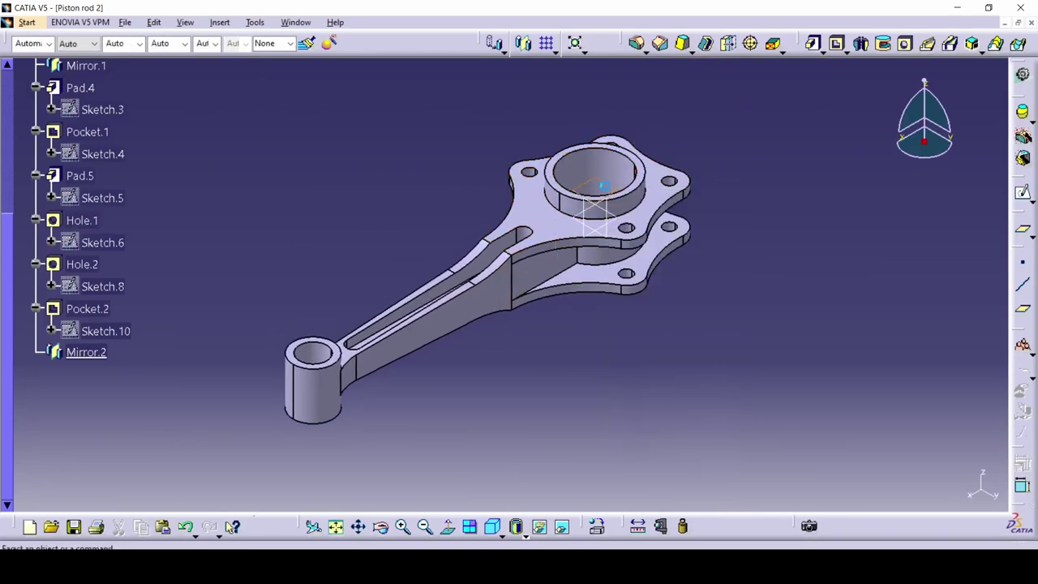
Step: Compare the finished rod with its plan view and Section A-A on the reference drawing
middle_click_drag(623, 365, 607, 392)
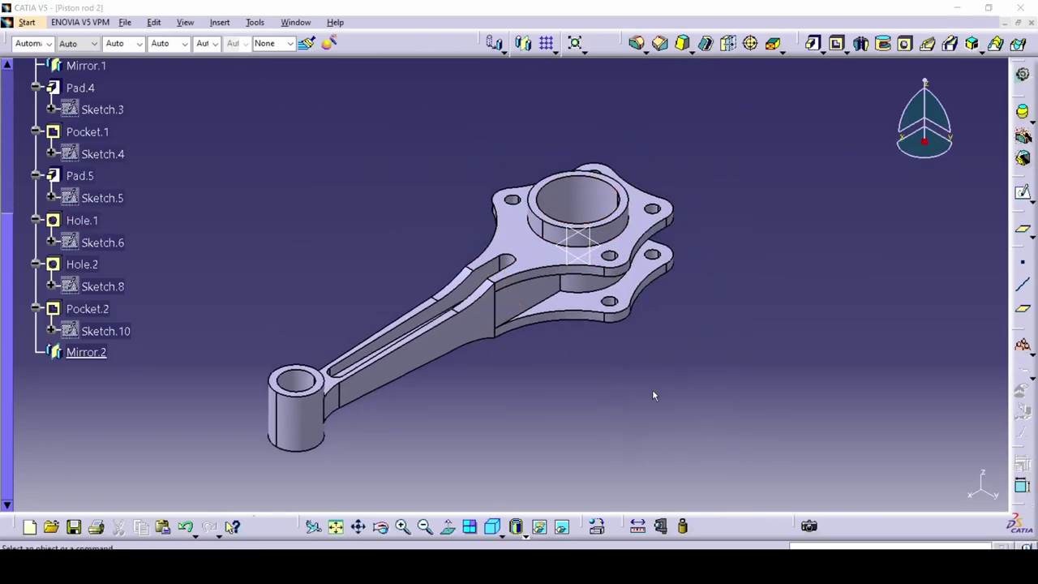
key("alt+Tab")
scroll(587, 334, "down", 3)
left_click_drag(560, 299, 507, 338)
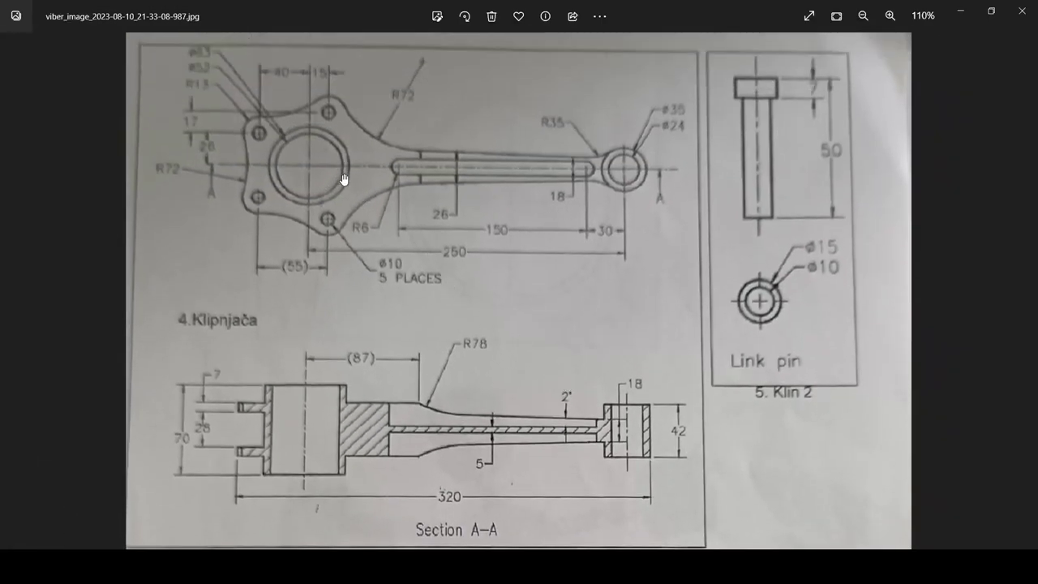
key("alt+Tab")
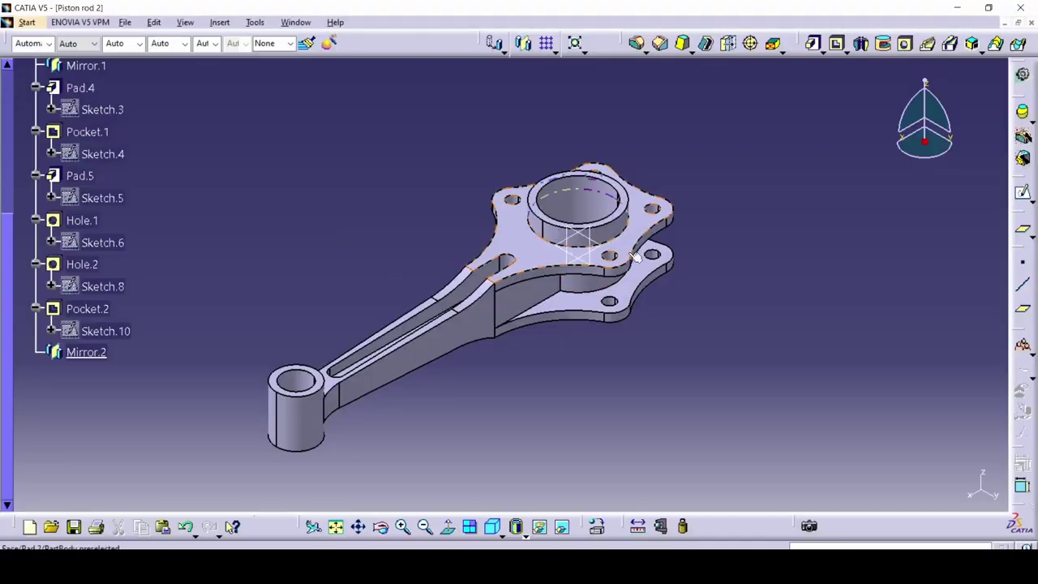
key("alt+Tab")
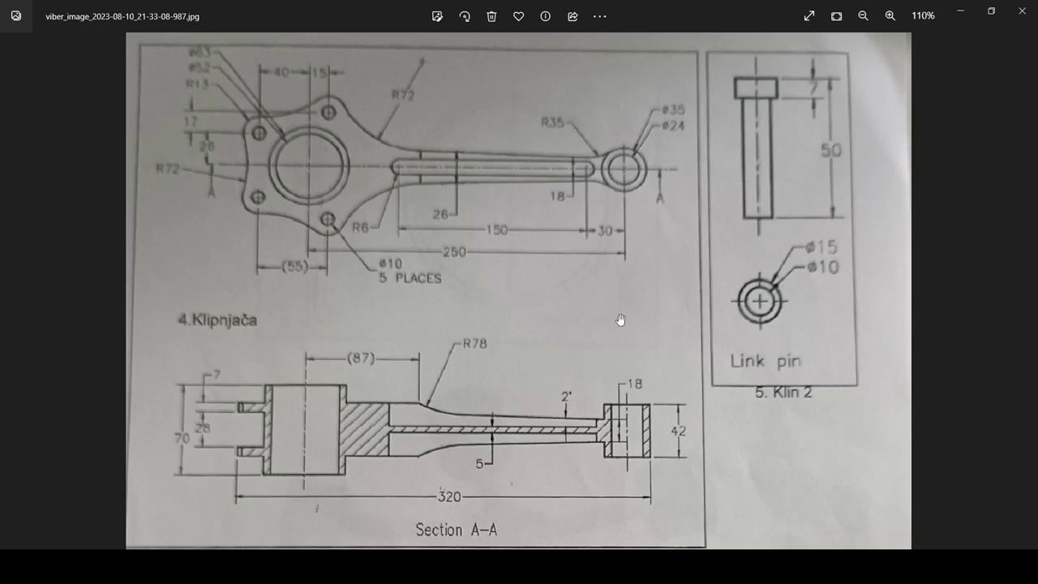
scroll(562, 337, "down", 3)
scroll(565, 352, "up", 2)
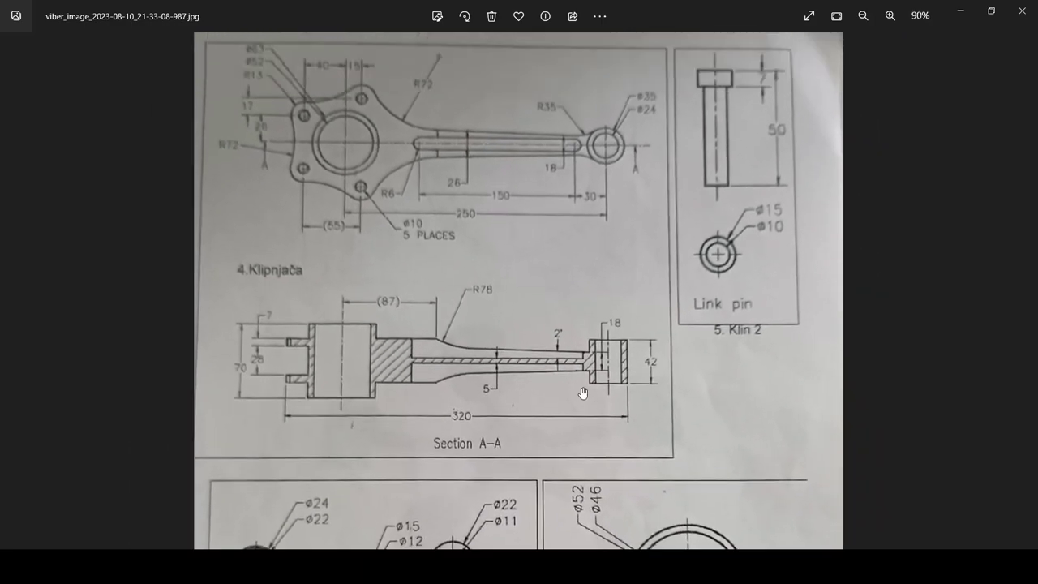
Step: Return to CATIA and apply the Steel material from the metal library to the PartBody
key("alt+Tab")
scroll(108, 395, "up", 5)
scroll(108, 395, "up", 3)
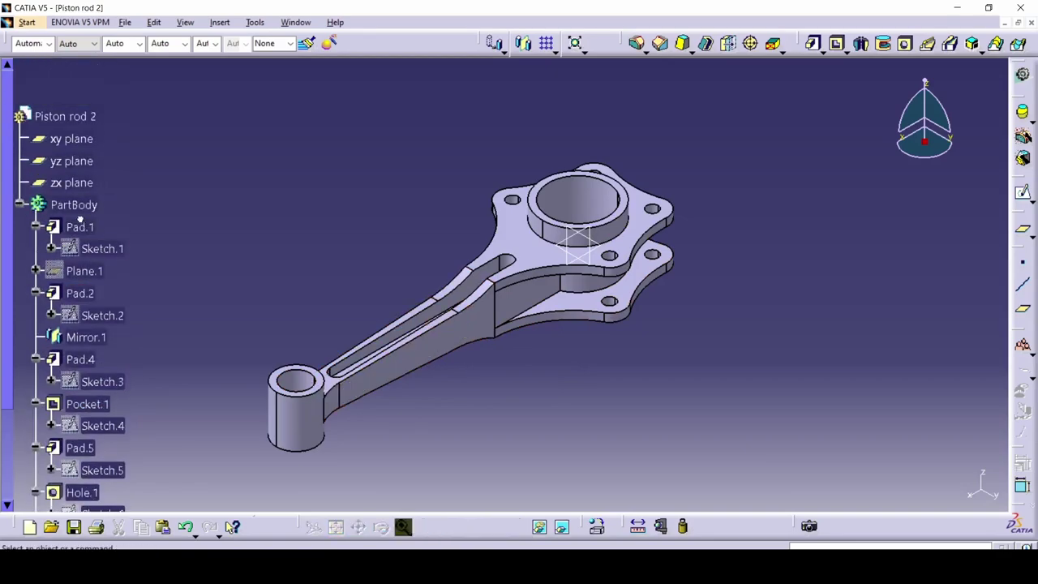
left_click(74, 204)
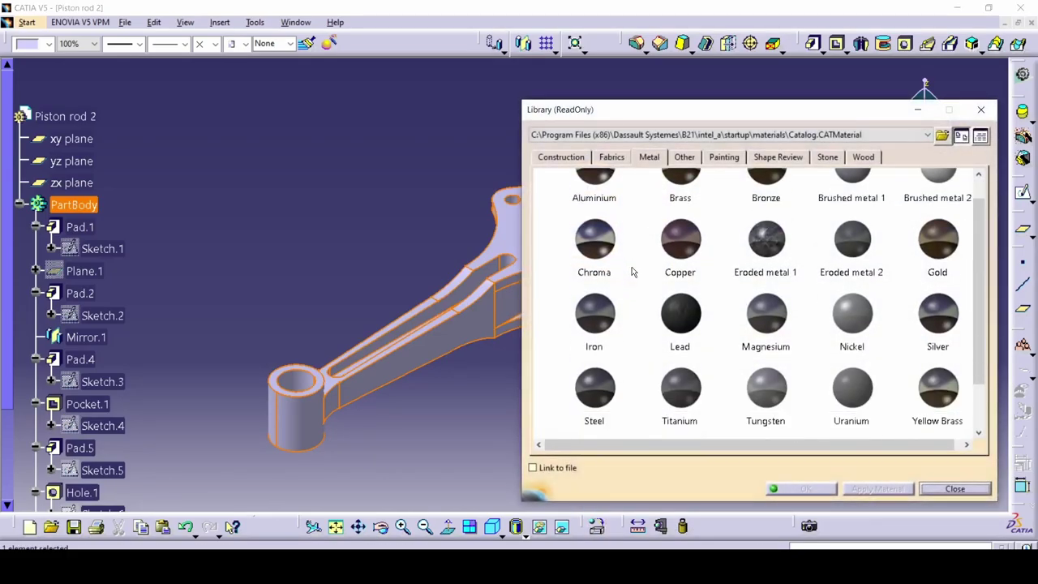
scroll(633, 272, "down", 1)
left_click(593, 361)
left_click(884, 492)
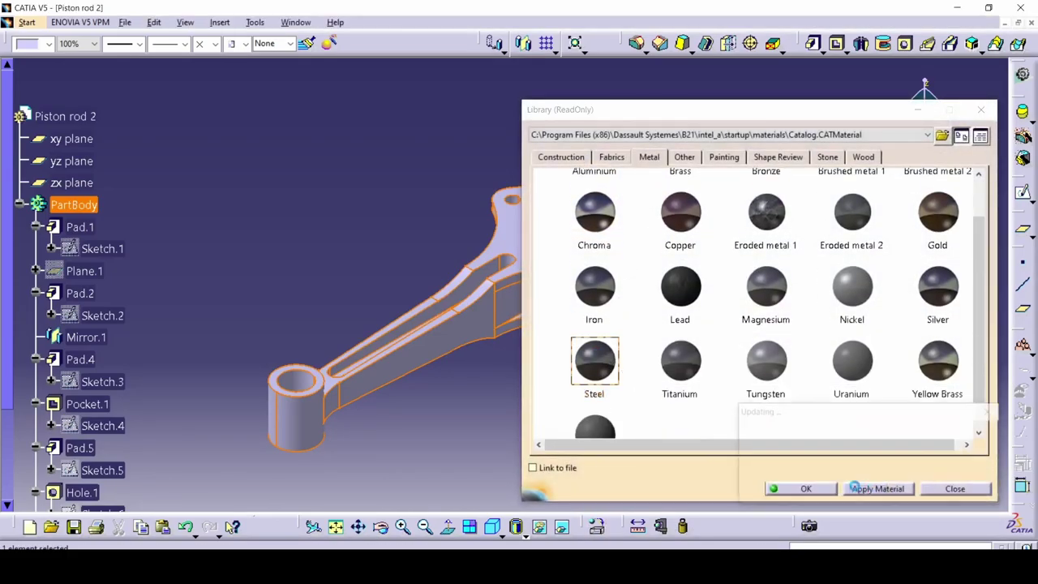
left_click(806, 488)
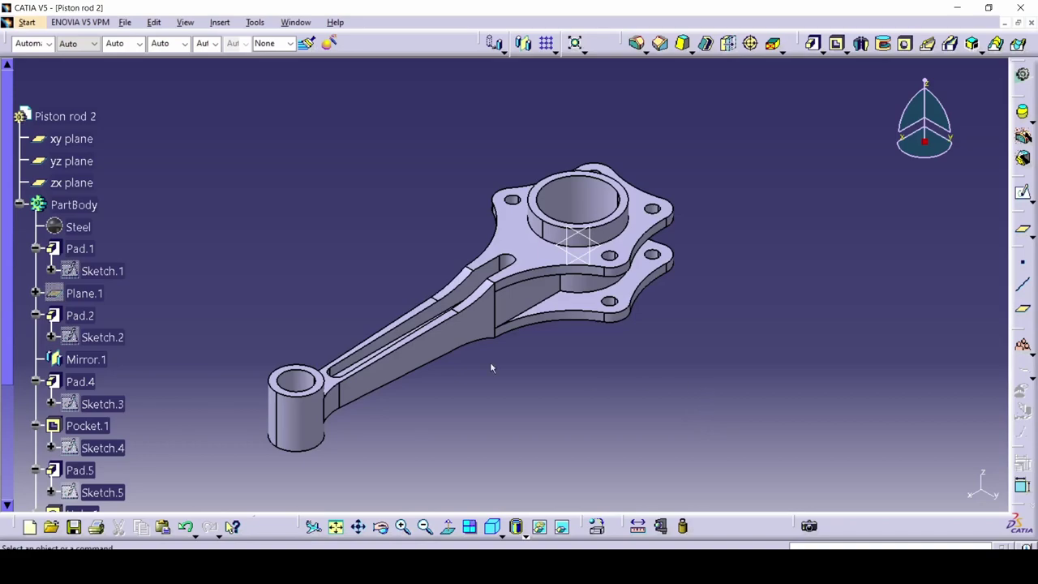
Step: Display the rod shaded with its material and save it as Piston rod 2.CATPart in the Radial piston rod folder
scroll(169, 327, "down", 2)
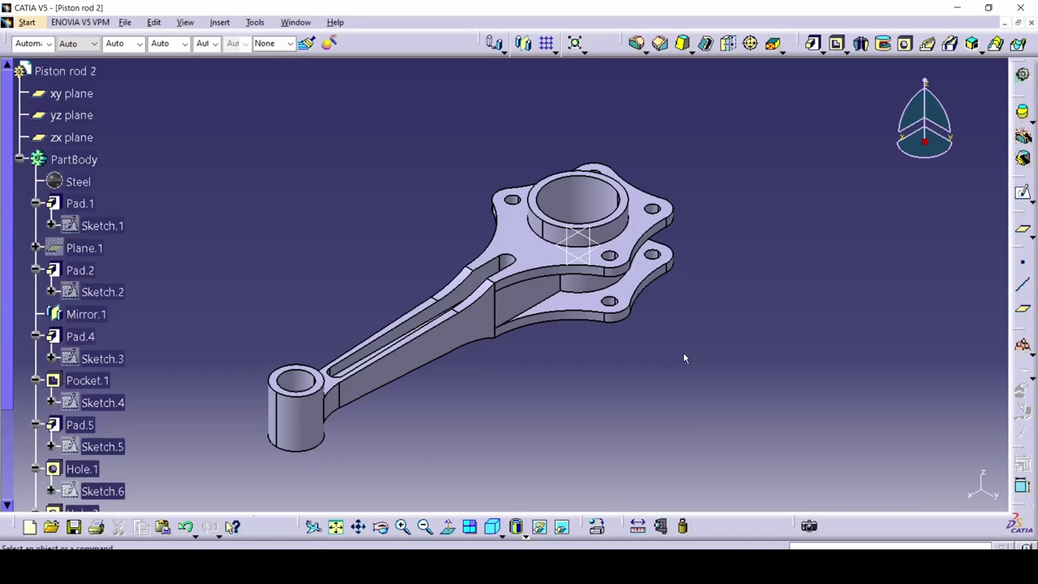
left_click(518, 532)
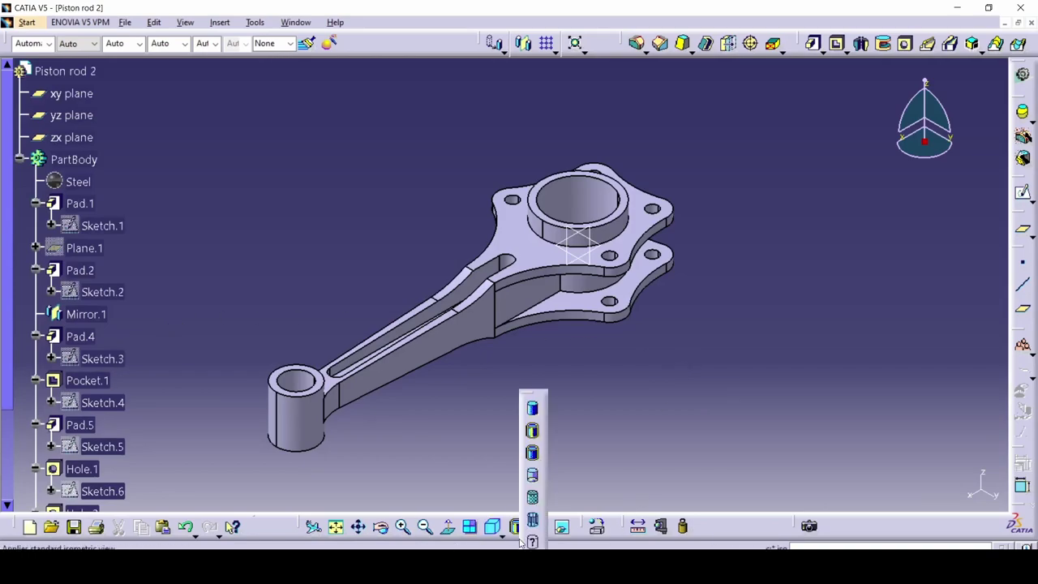
left_click(543, 496)
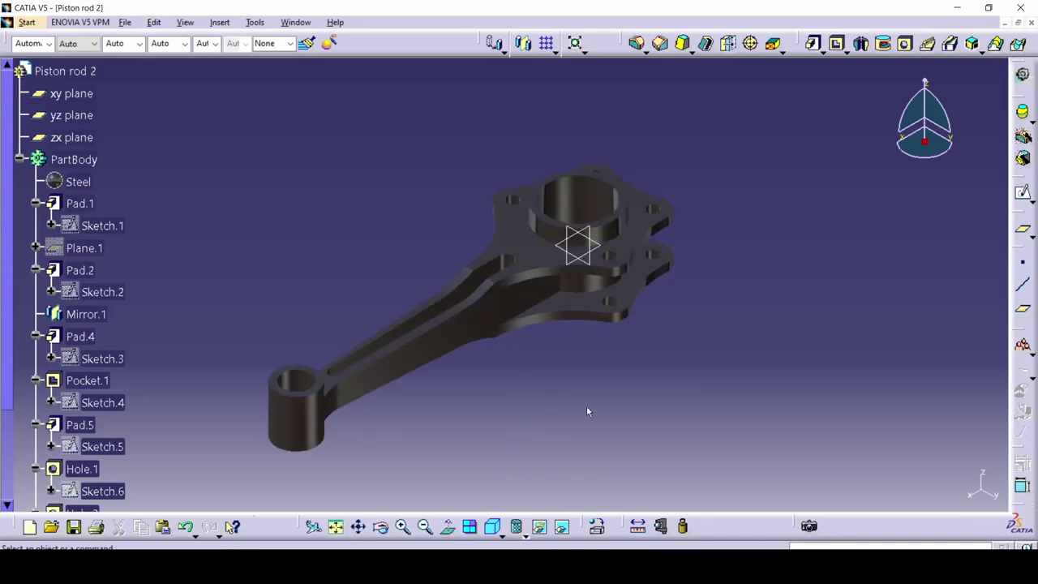
key("ctrl+s")
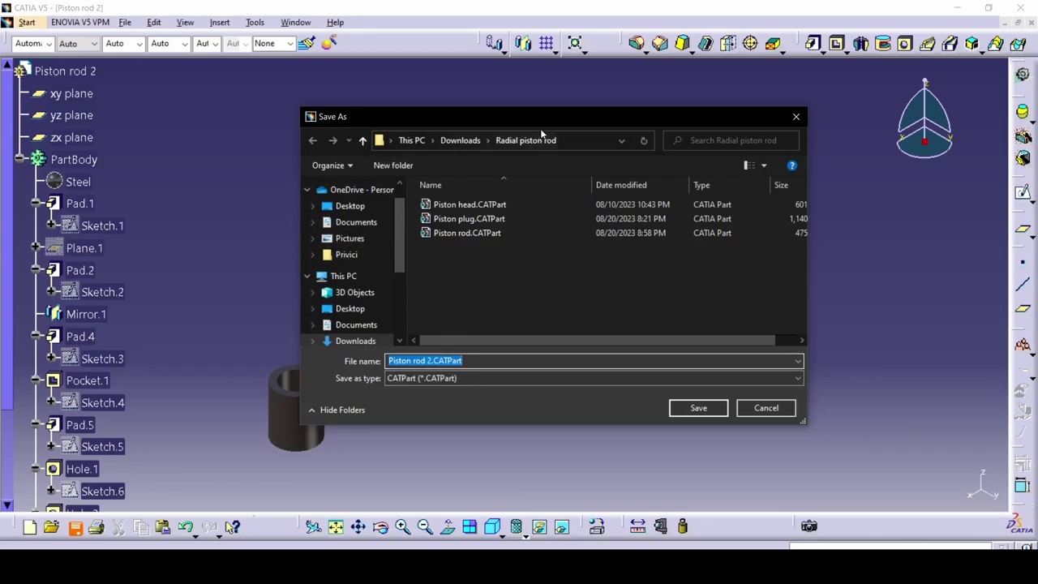
left_click(701, 409)
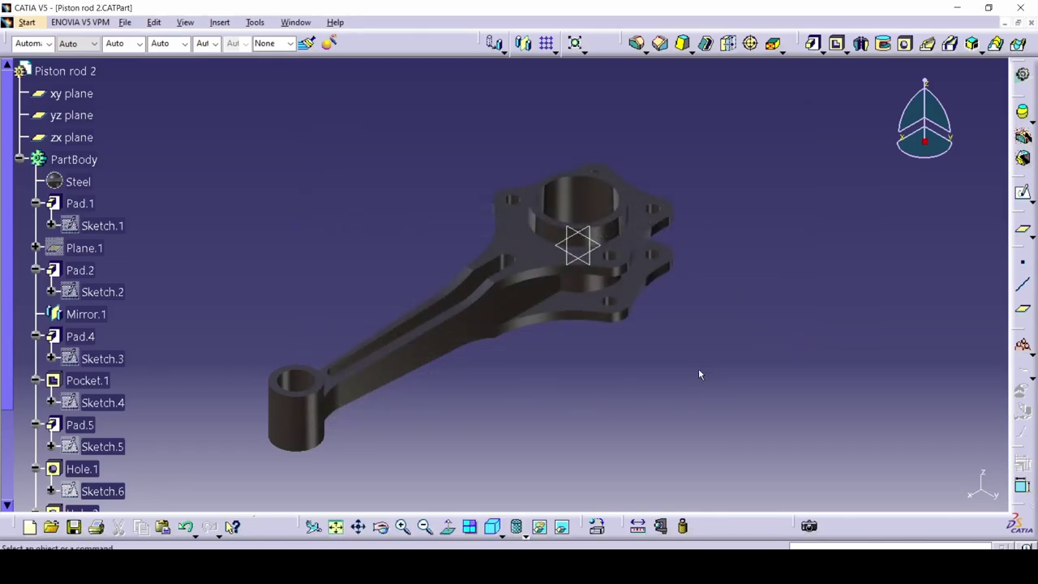
Step: Look over the reference sheet around the link pin and bush drawings to choose the next part
key("alt+Tab")
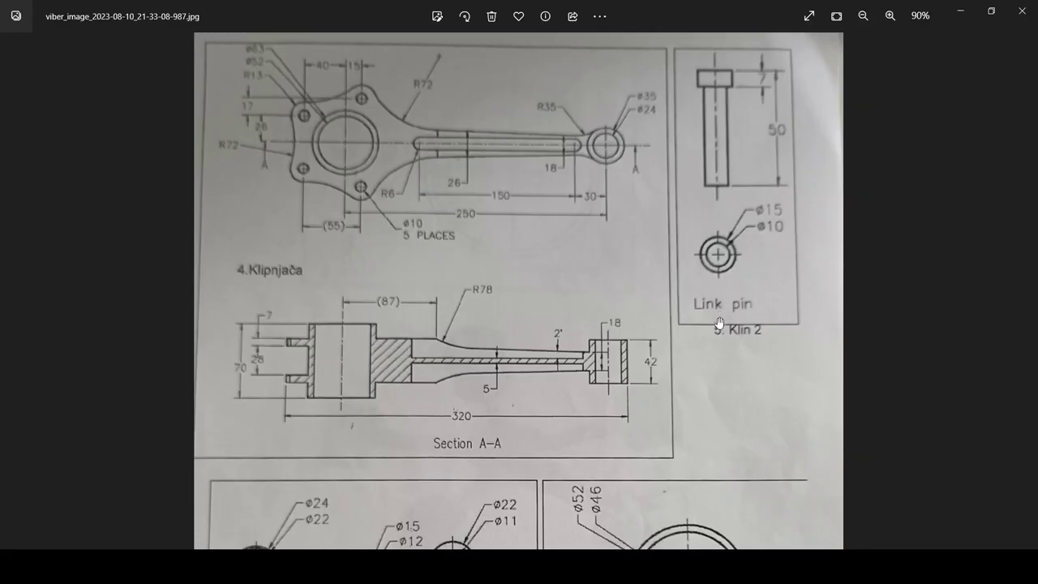
scroll(712, 319, "down", 1)
left_click_drag(686, 311, 693, 229)
scroll(618, 359, "up", 2, "ctrl")
scroll(625, 364, "up", 2)
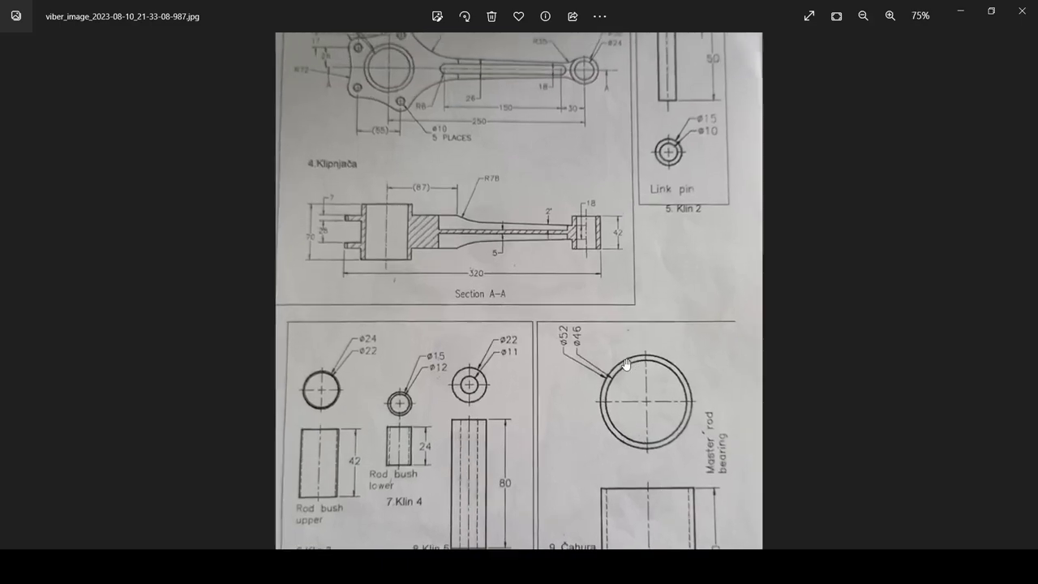
Step: Switch back to CATIA and start a new Part Design part with hybrid design off, entering Piston p as its provisional name
key("alt+Tab")
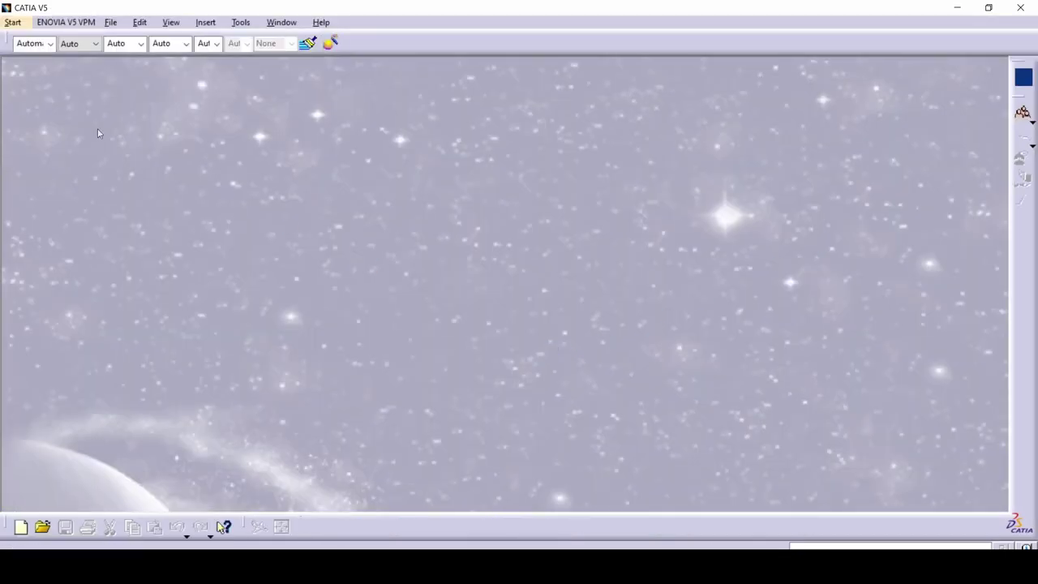
left_click(12, 22)
mouse_move(51, 54)
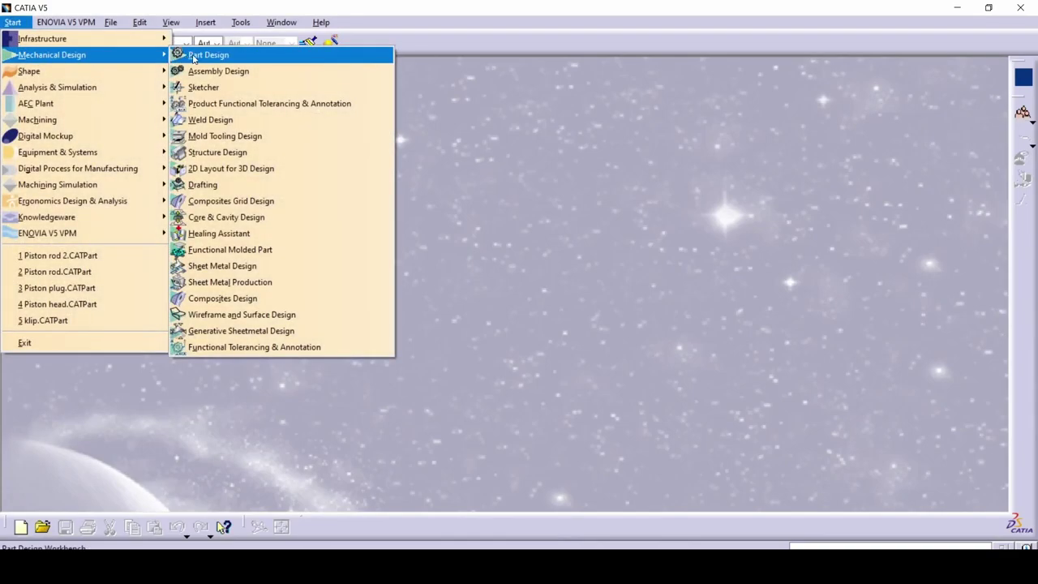
left_click(209, 54)
type("Piston")
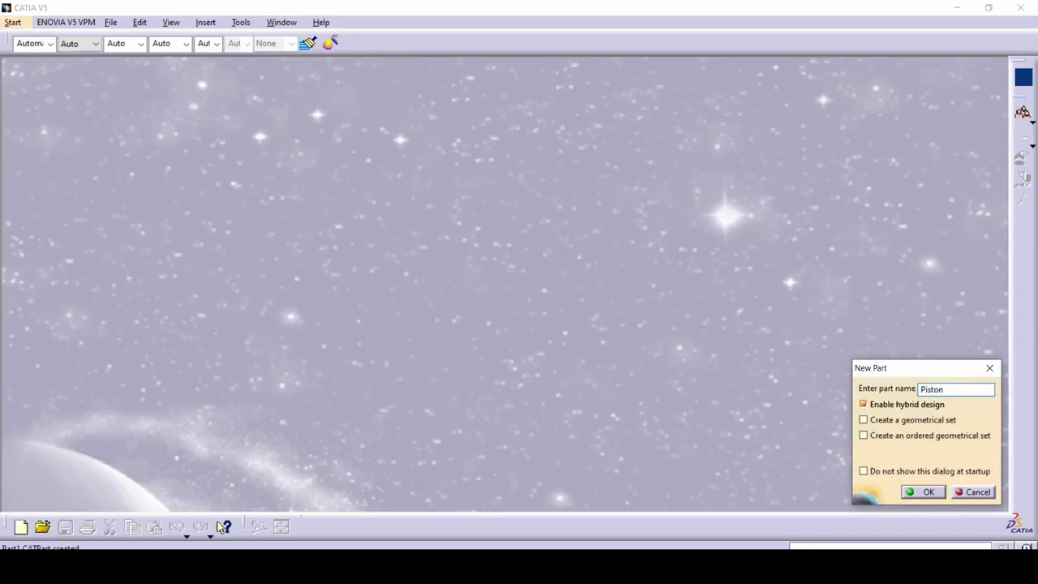
key("alt+Tab")
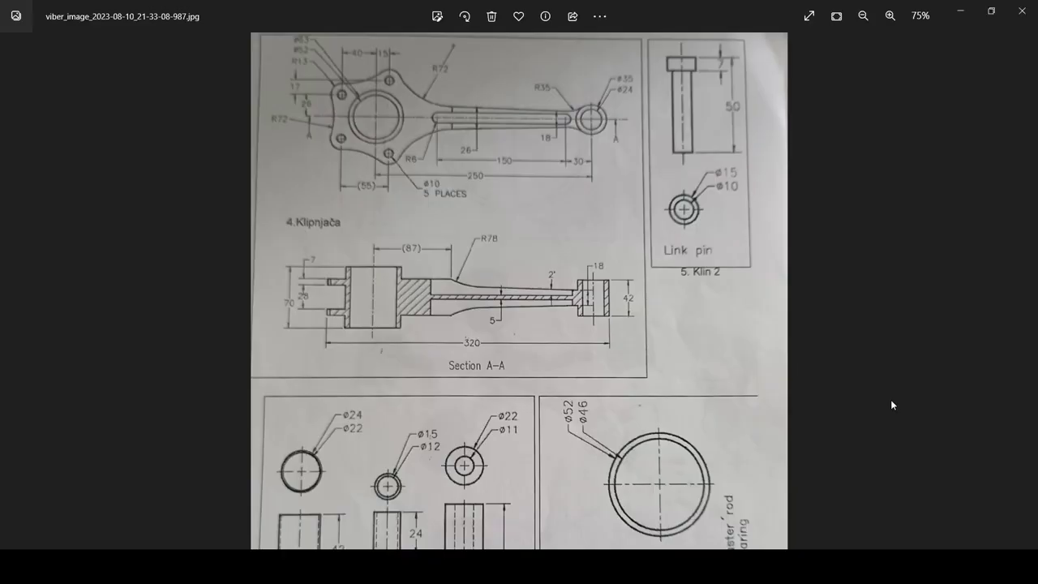
key("alt+Tab")
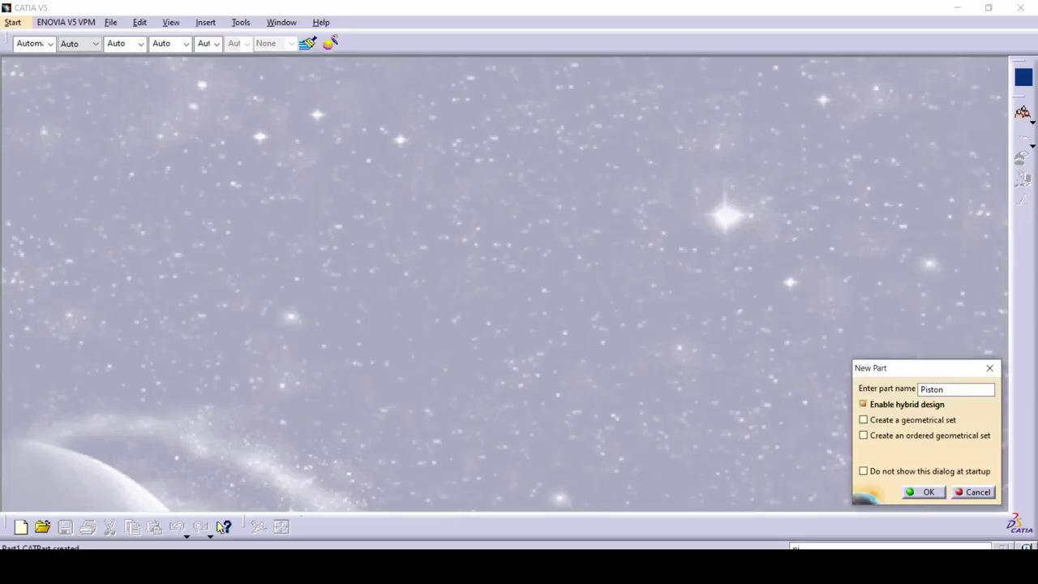
left_click(962, 406)
left_click(985, 391)
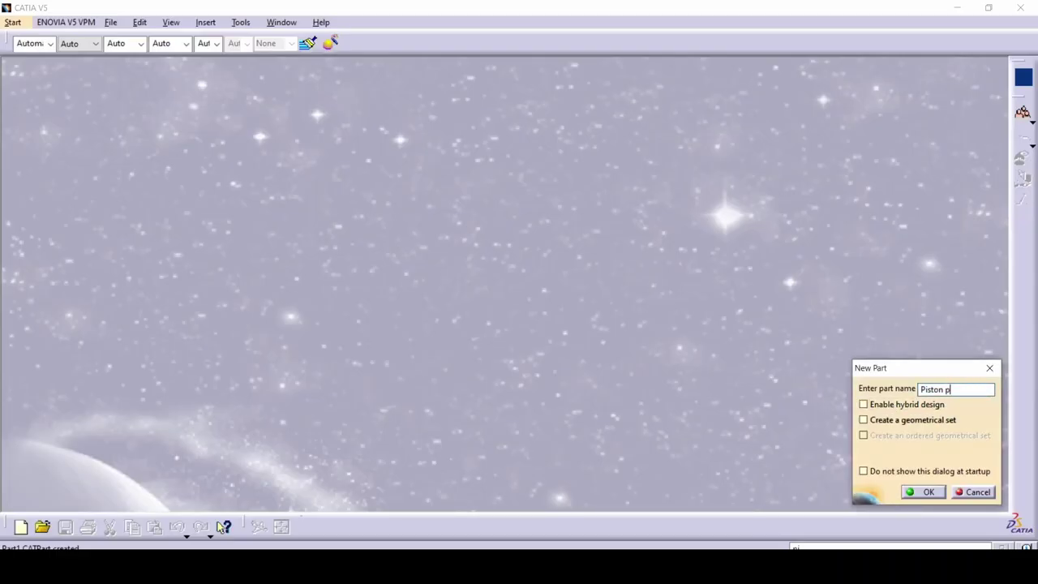
Step: Examine the names and dimensions of the link pin, rod bushes, piston pin and master rod bearing on the reference sheet
key("alt+Tab")
scroll(788, 301, "up", 4)
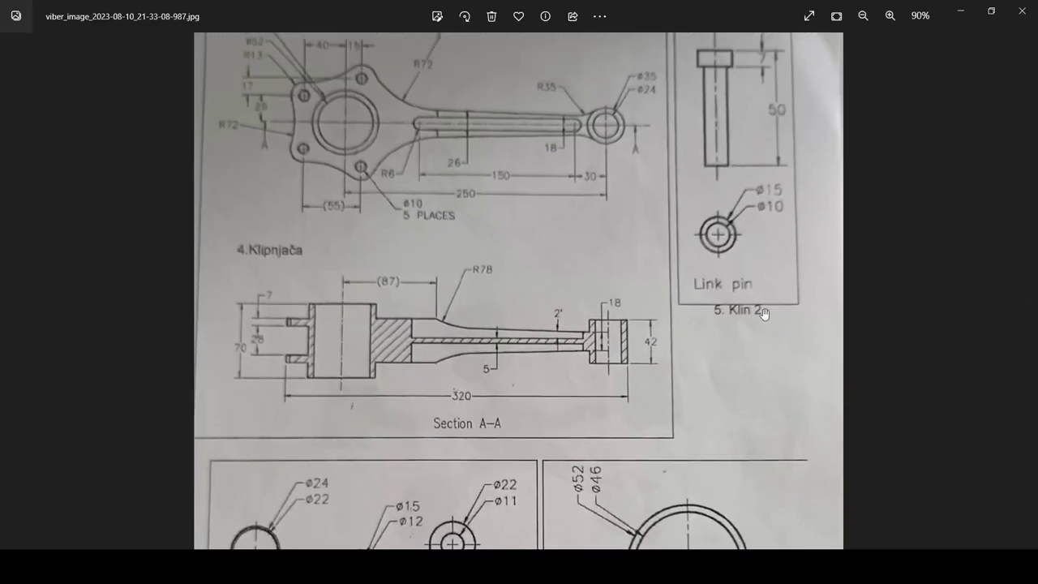
mouse_move(791, 362)
left_mouse_down()
mouse_move(794, 392)
mouse_move(767, 236)
mouse_move(626, 243)
left_mouse_up()
left_click_drag(617, 130, 718, 246)
left_click_drag(586, 359, 495, 235)
left_click_drag(108, 477, 367, 410)
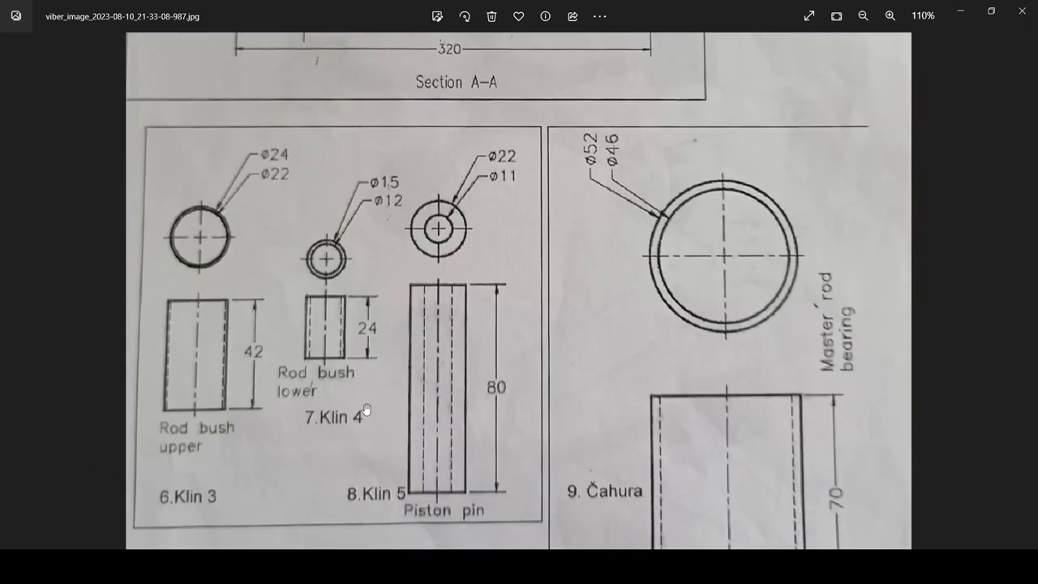
scroll(587, 479, "down", 2)
scroll(685, 349, "down", 2, "ctrl")
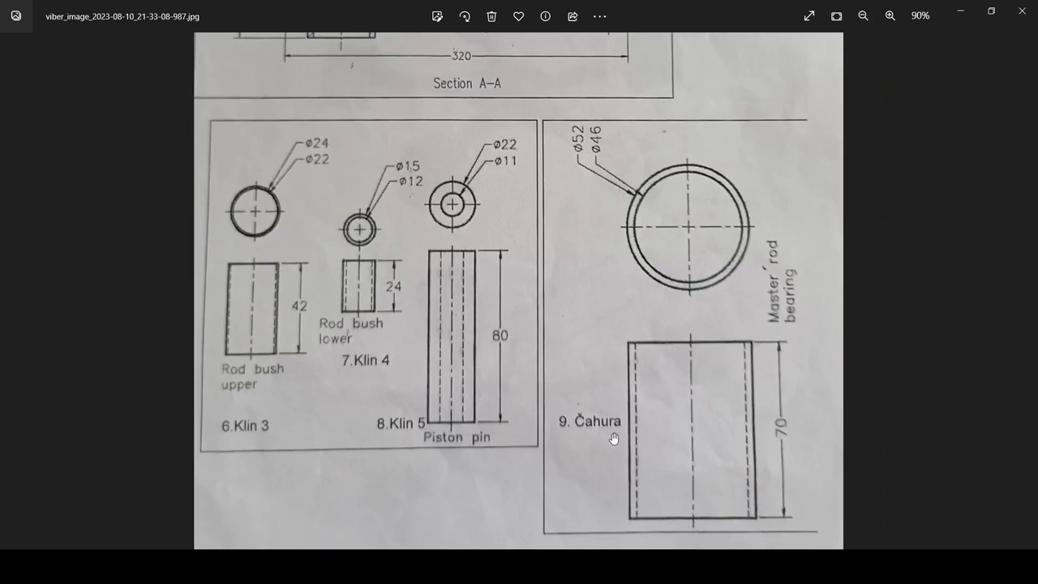
scroll(605, 412, "up", 2)
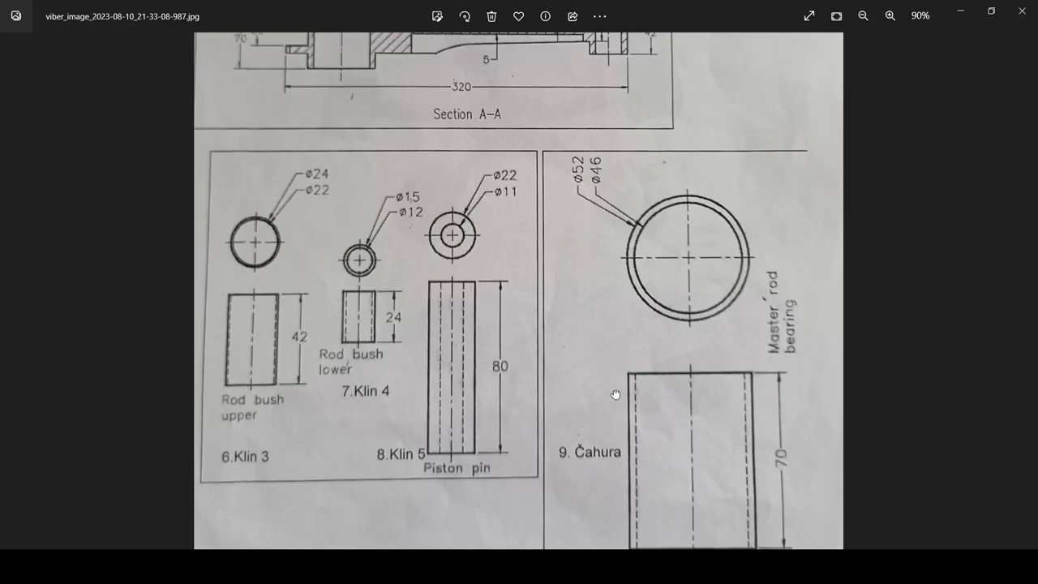
scroll(624, 356, "down", 1)
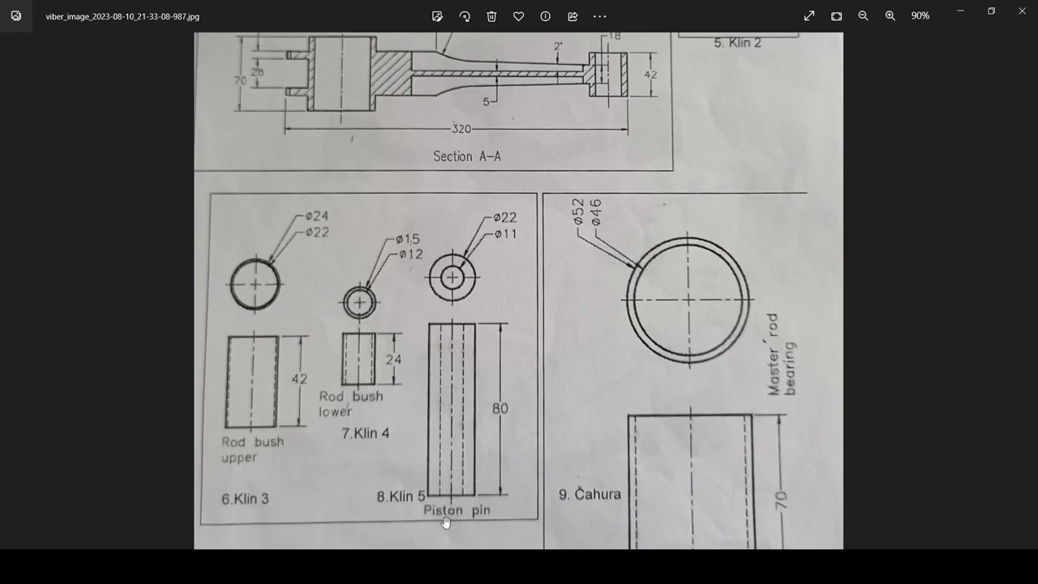
scroll(625, 440, "up", 6)
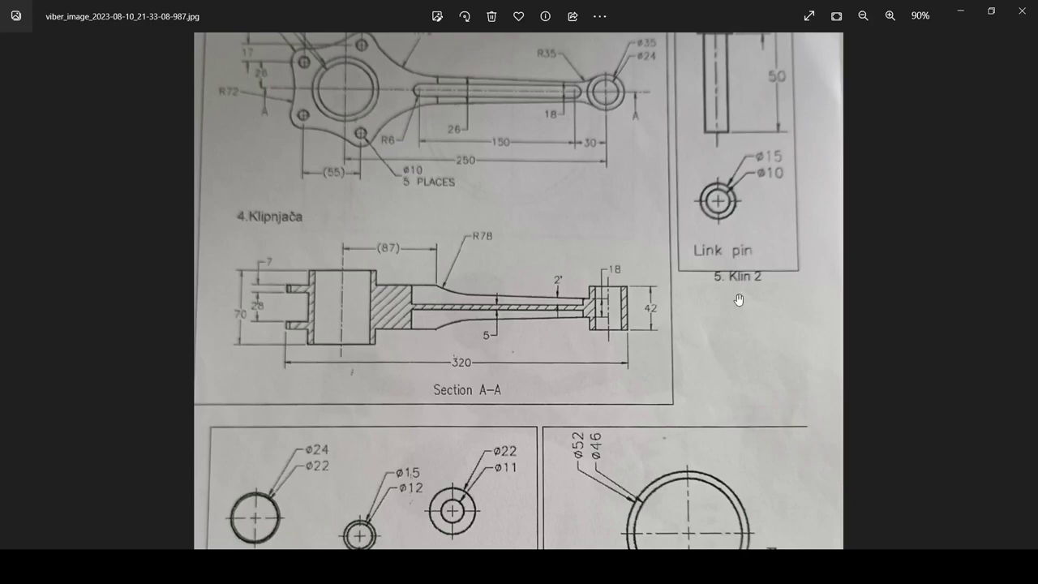
left_click_drag(739, 301, 747, 361)
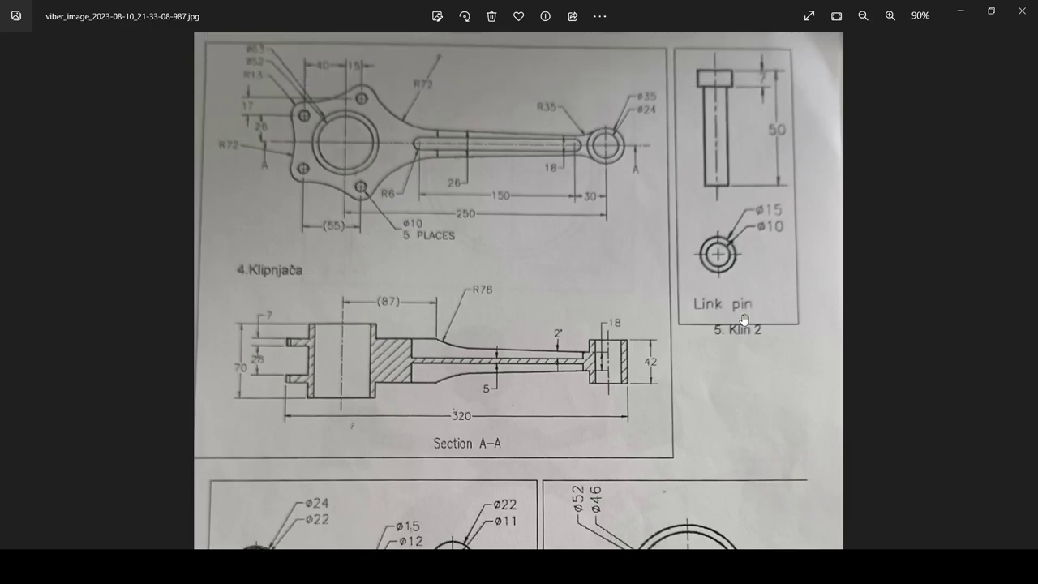
Step: Return to CATIA, change the new part's name to Link pin and create the part
key("alt+Tab")
left_click(963, 391)
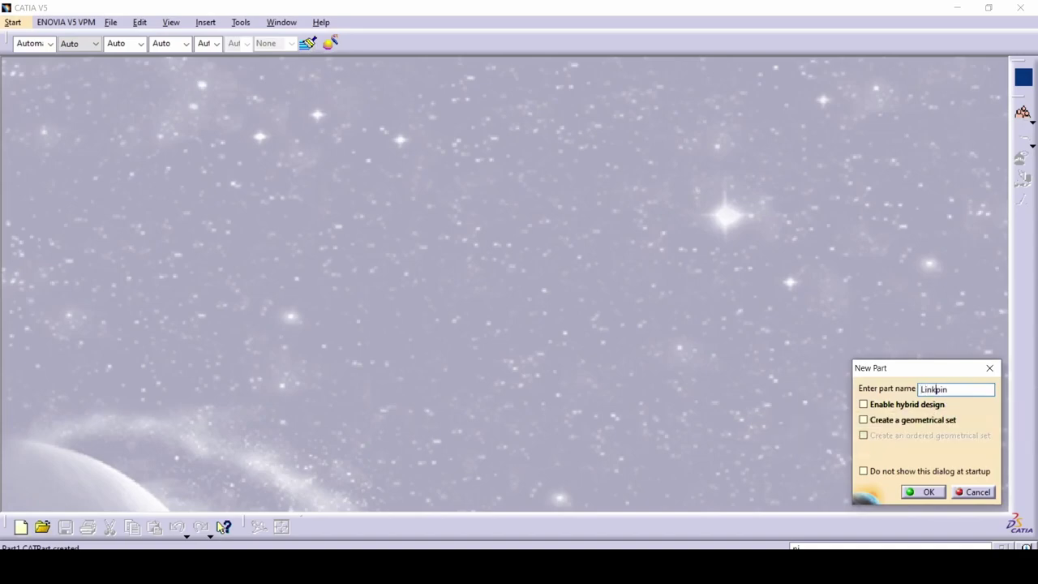
left_click(914, 493)
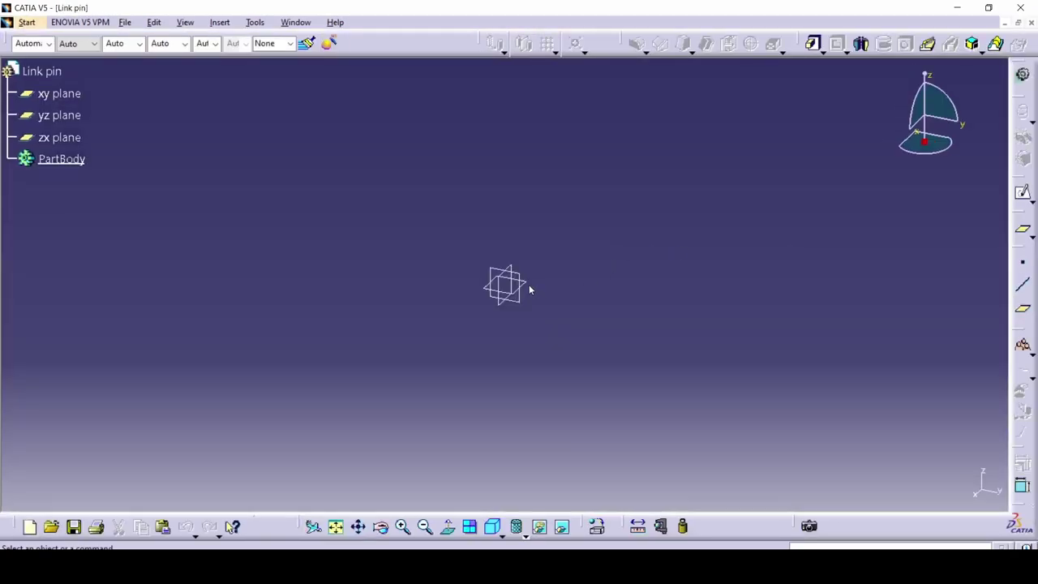
Step: On the xy plane, sketch a circle centred on the origin, set its diameter to 10 mm from the link pin drawing and exit the sketch
left_click(526, 287)
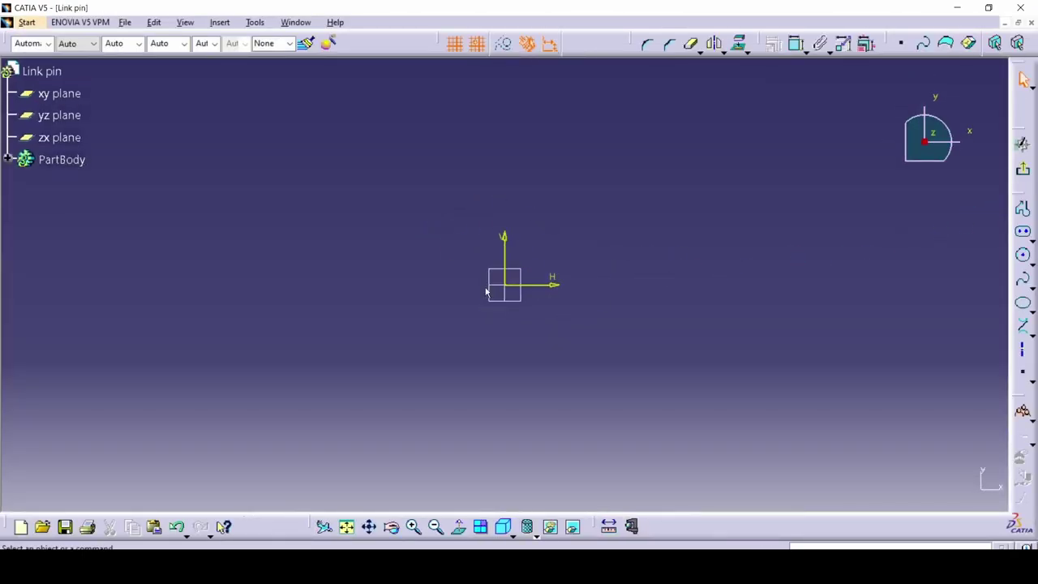
key("alt+Tab")
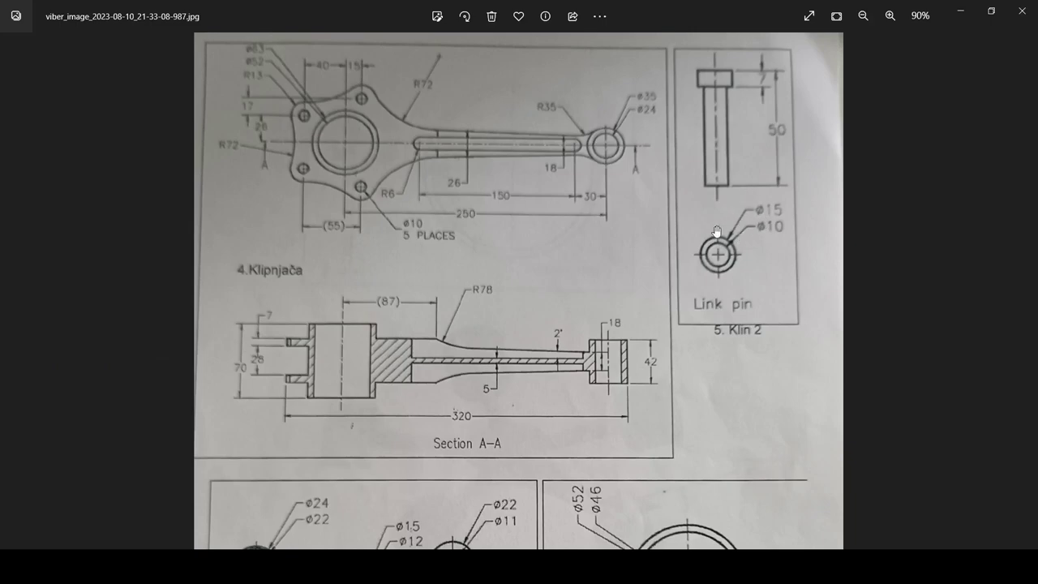
key("alt+Tab")
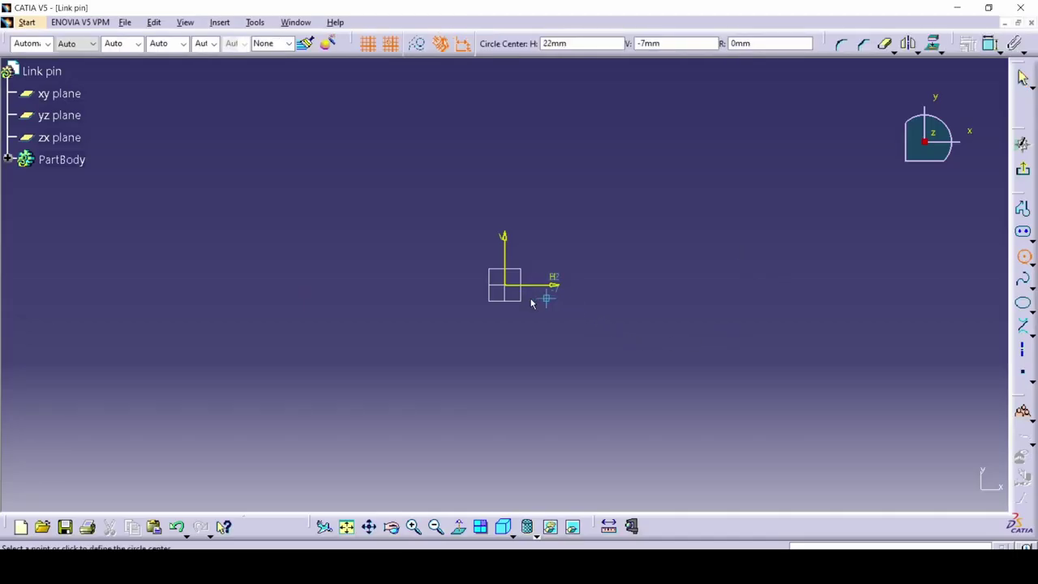
left_click(505, 290)
left_click(583, 281)
double_click(628, 291)
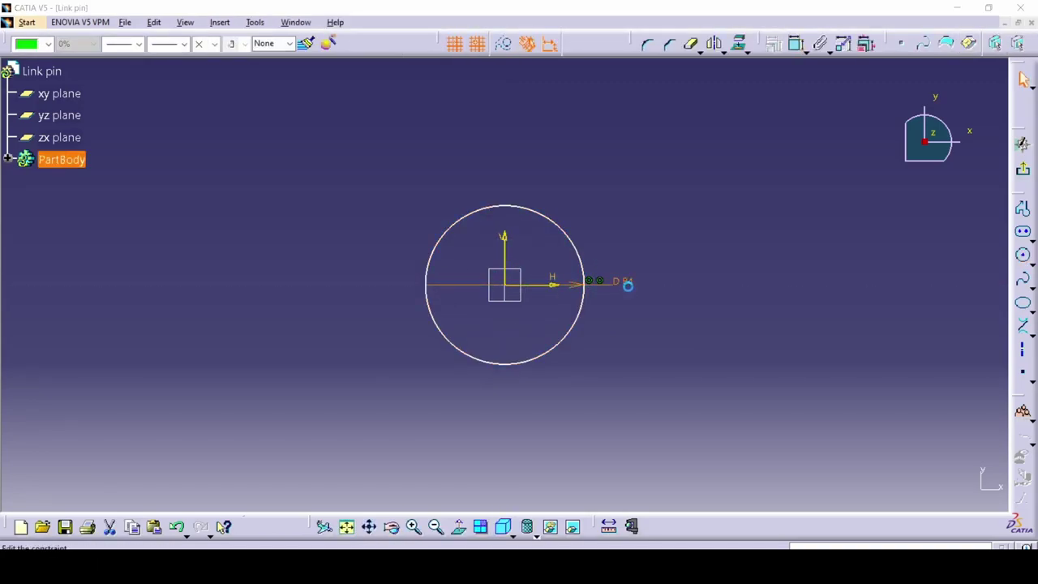
type("8")
key("Return")
left_click(1023, 168)
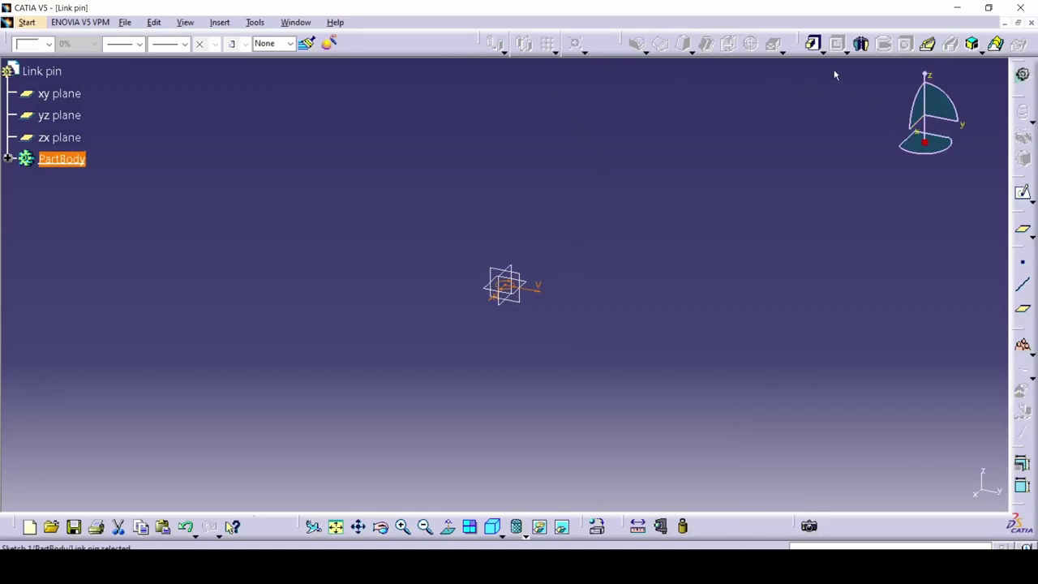
Step: Check the link pin's length on the reference drawing and extrude the circle 45 mm as the pin shaft
left_click(813, 43)
key("alt+Tab")
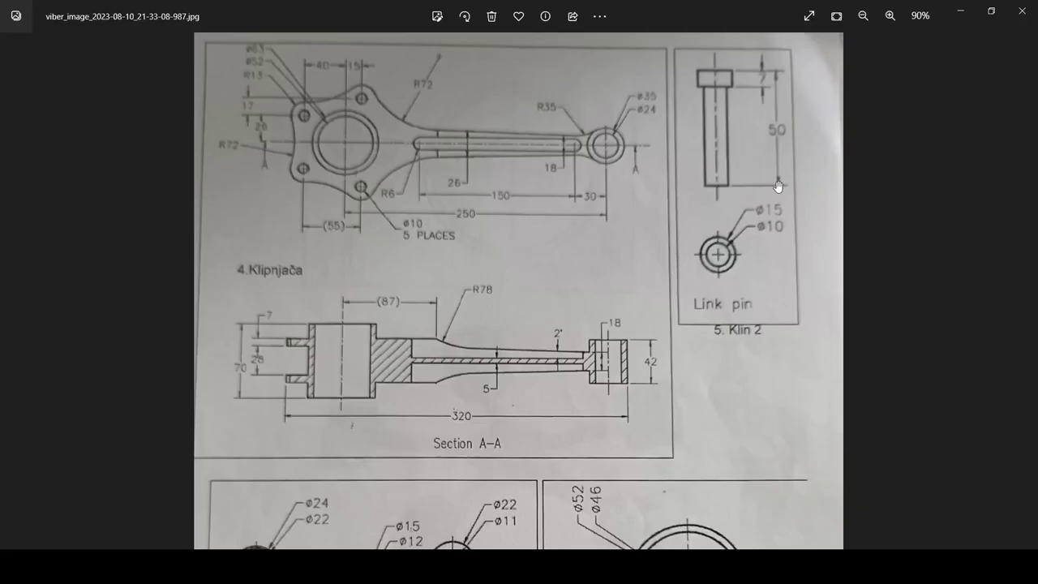
key("alt+Tab")
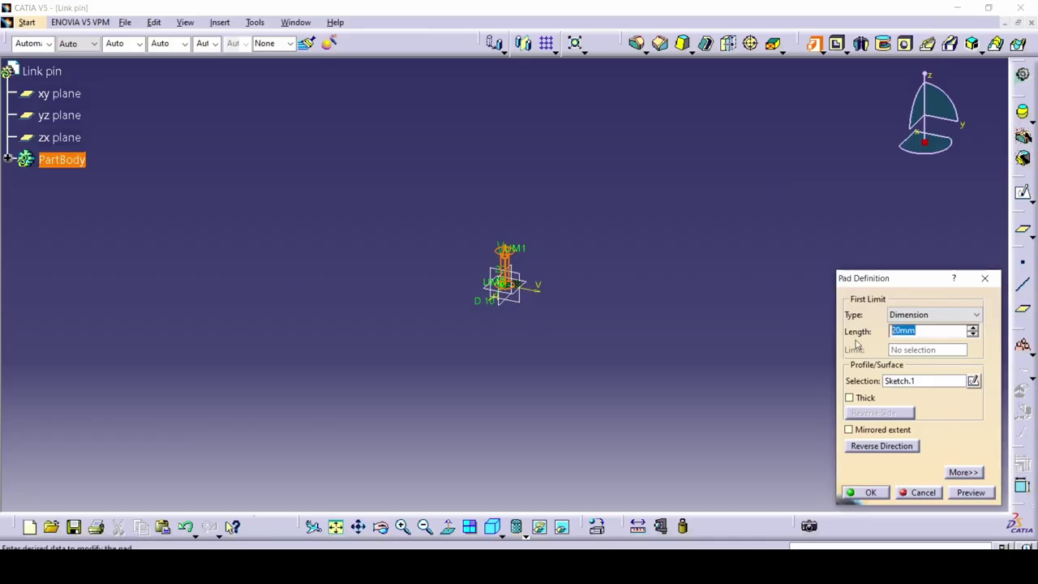
type("45")
key("Return")
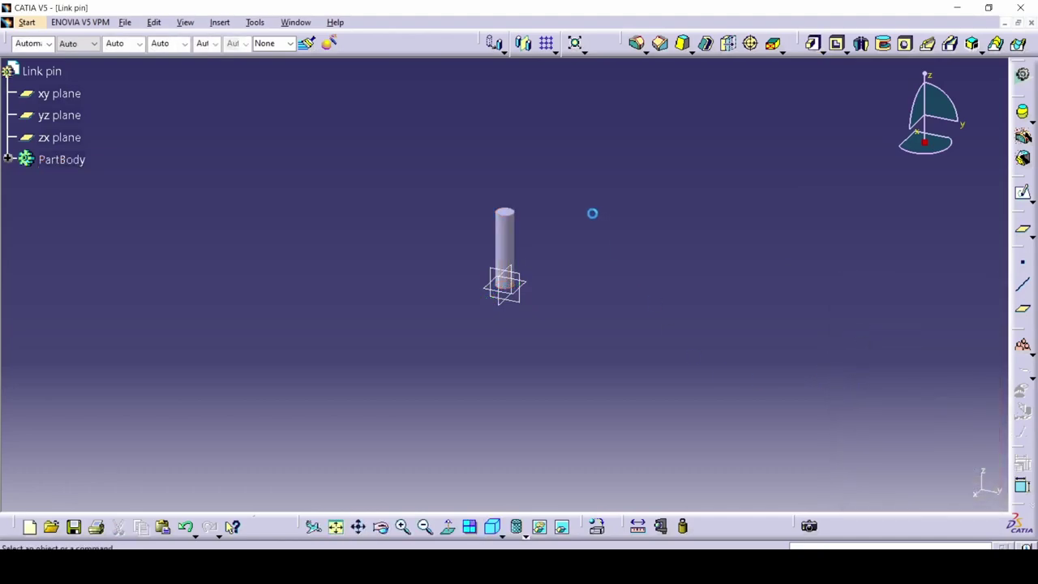
Step: On the shaft's top face, sketch a circle about 30 mm in diameter centred on the origin and dimension its diameter
left_click(504, 210)
left_click(1023, 192)
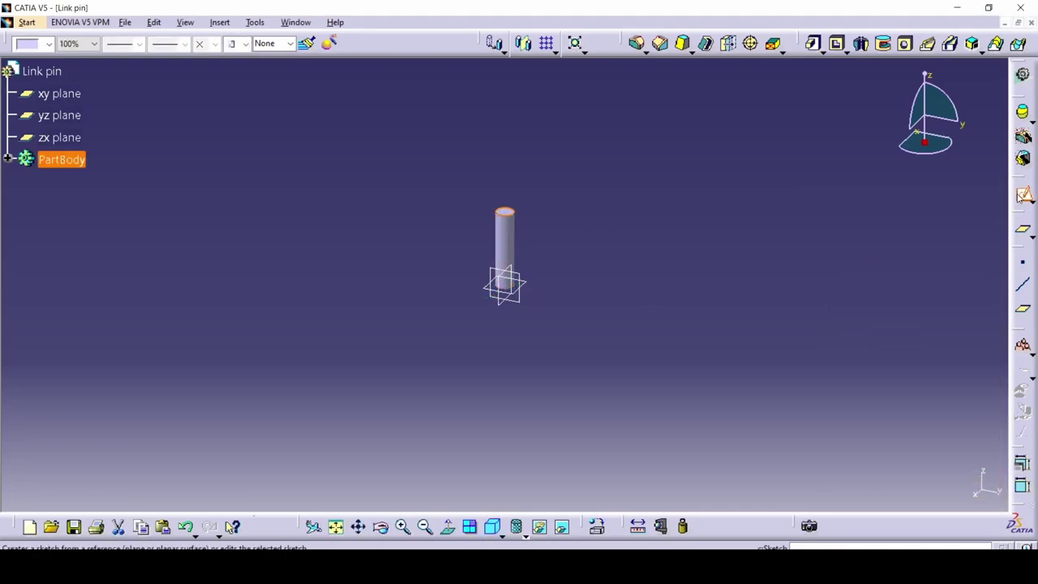
key("c")
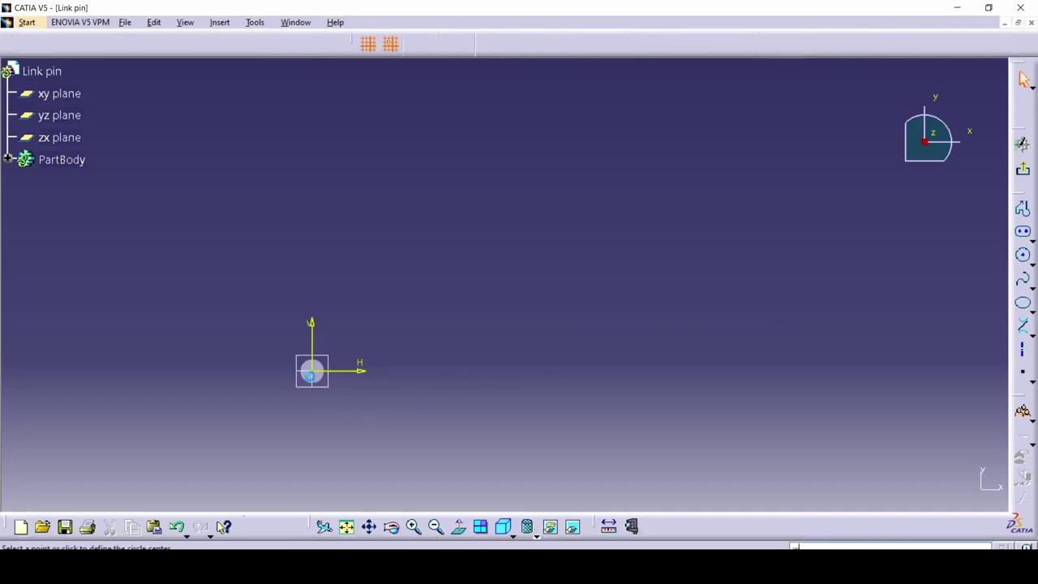
left_click(316, 374)
left_click(348, 370)
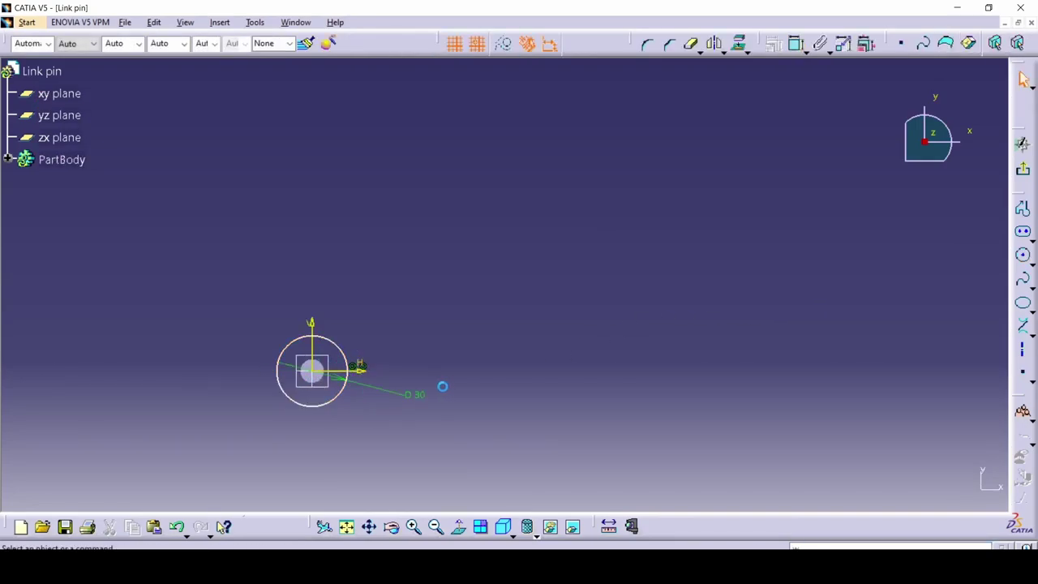
left_click(414, 402)
Step: Check the head diameter on the reference drawing, set the new circle's diameter to 15 mm and exit the sketch
double_click(409, 396)
key("alt+Tab")
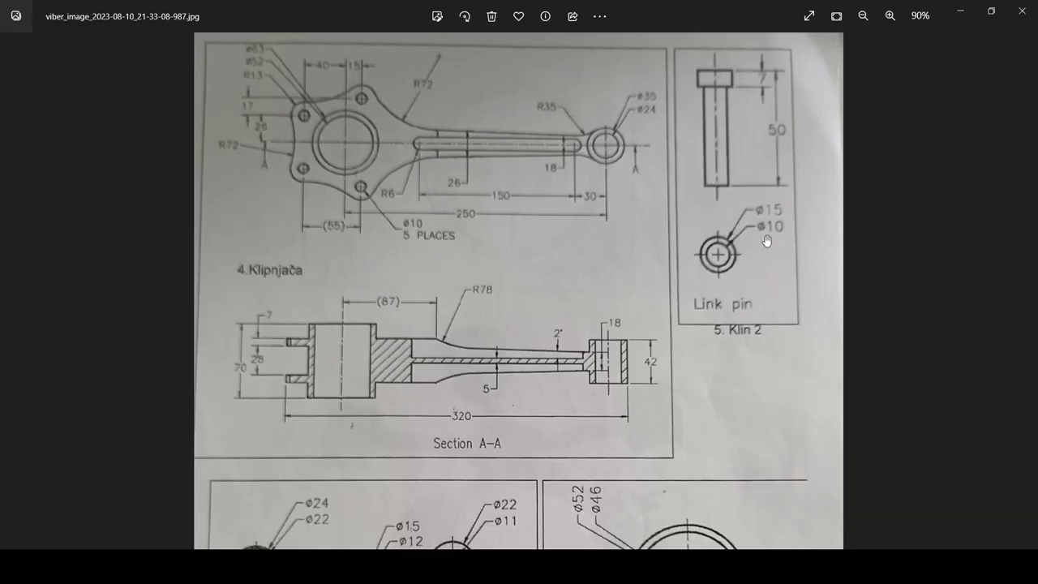
key("alt+Tab")
type("1")
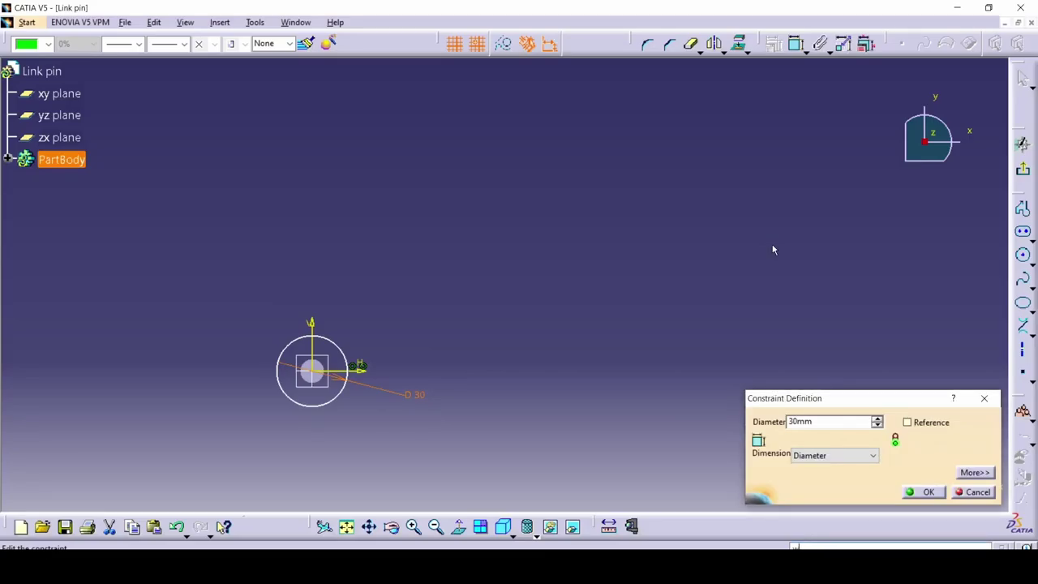
double_click(801, 422)
type("1")
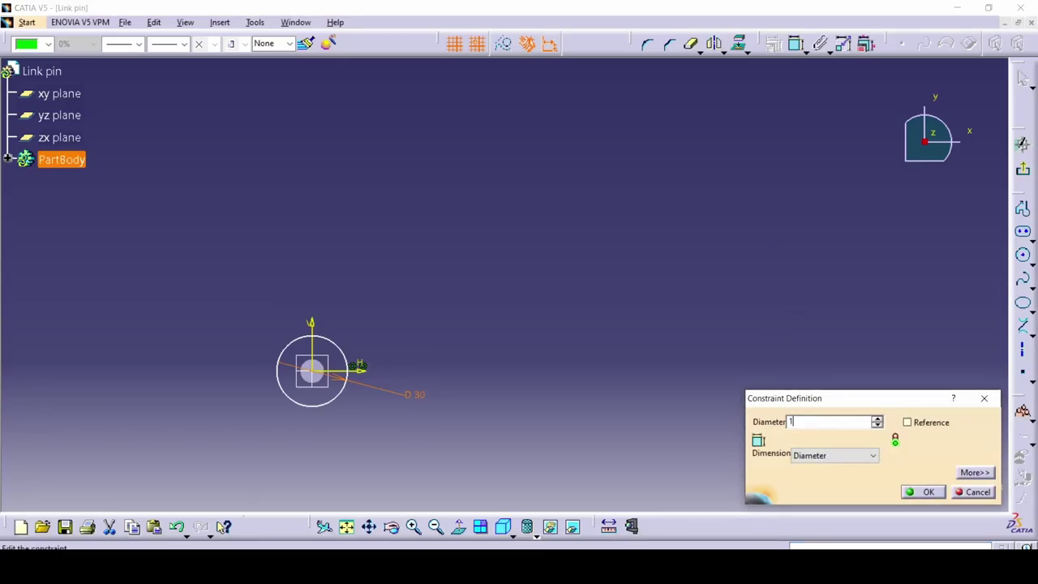
key("Return")
left_click(1022, 169)
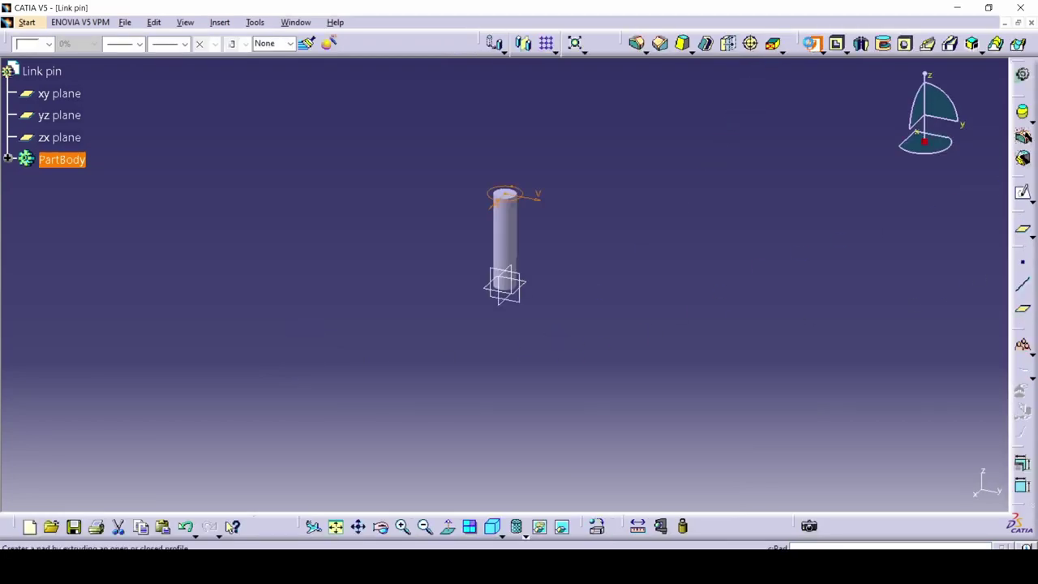
Step: Extrude the head circle 7 mm upward from the top of the shaft
left_click(1022, 112)
type("7")
key("Return")
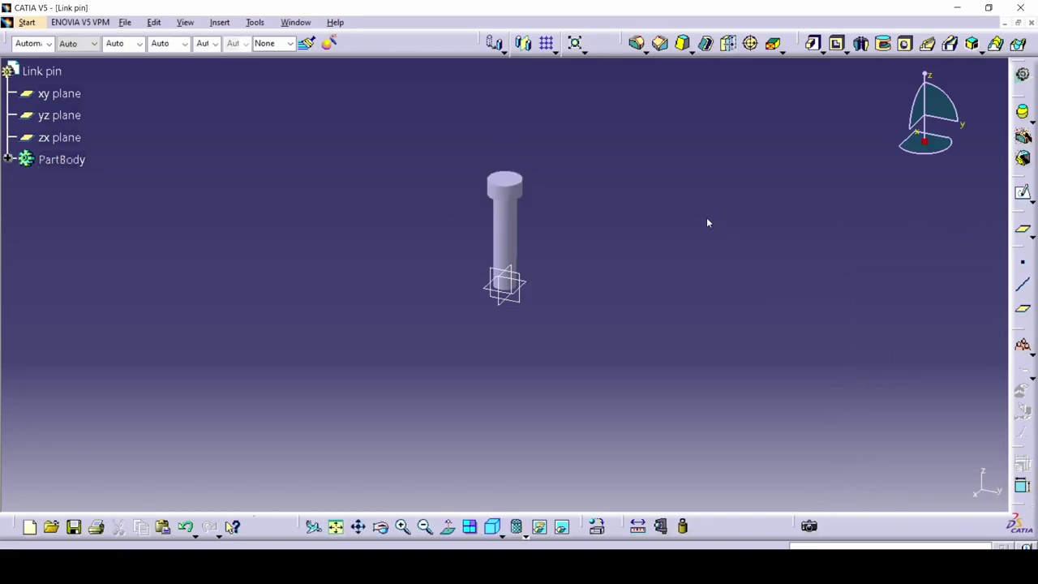
Step: Save the finished link pin part and close its document
key("ctrl+s")
left_click(692, 403)
left_click(1032, 22)
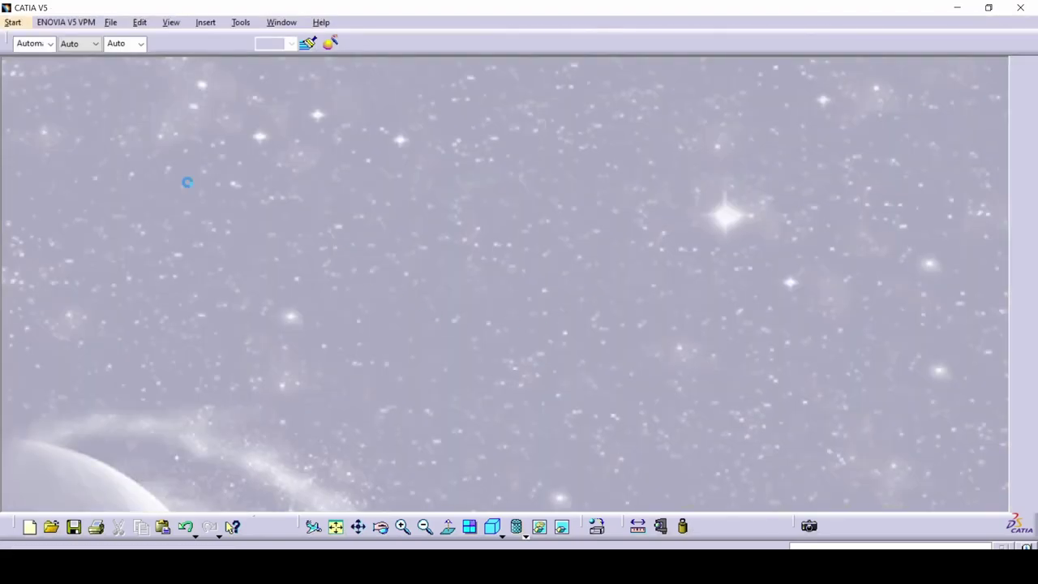
Step: Start a new Part Design part
left_click(12, 22)
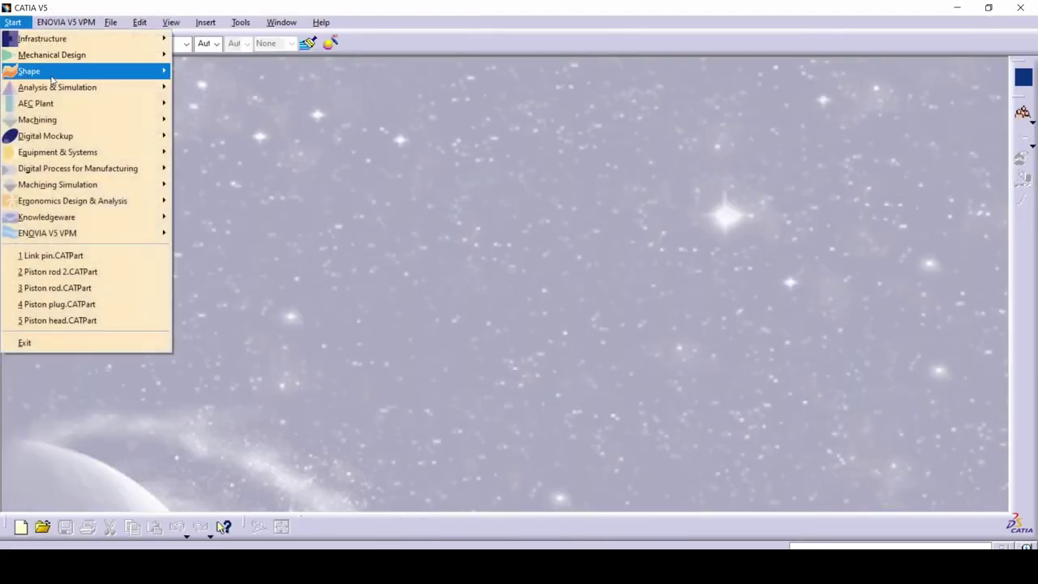
mouse_move(51, 53)
left_click(208, 55)
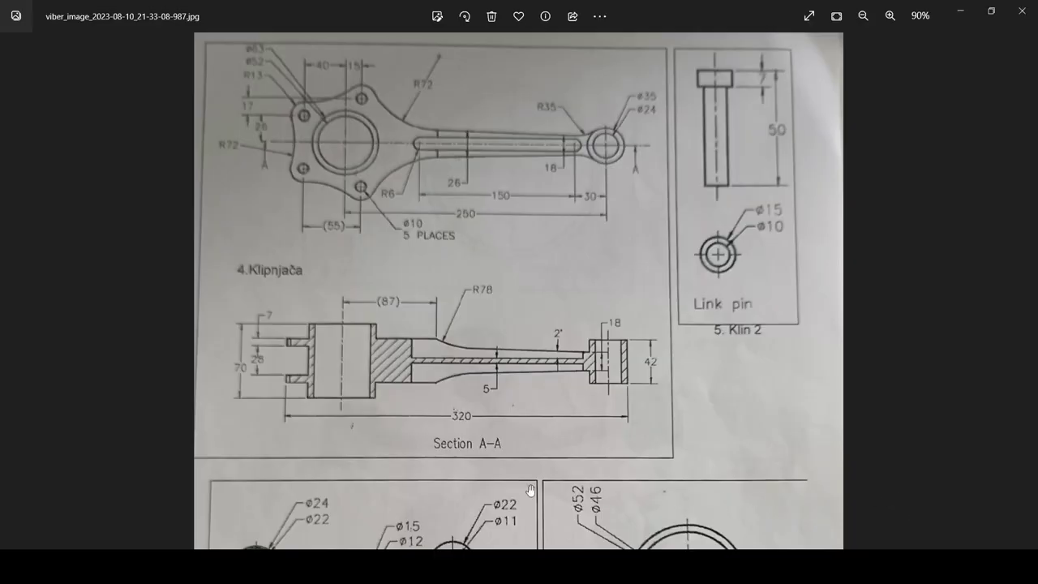
Step: Examine the exploded assembly sheet to locate Klin 2 to Klin5 and Čahura, and return to the sheet with the part drawings
scroll(530, 491, "up", 2, "ctrl")
scroll(421, 320, "down", 3)
scroll(421, 320, "down", 5, "ctrl")
left_click(1025, 294)
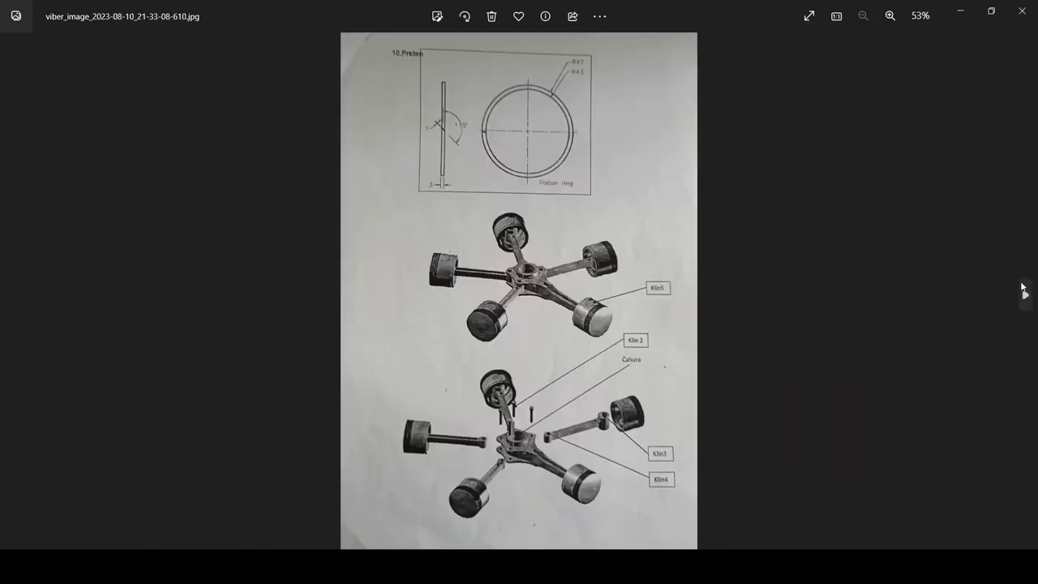
scroll(608, 413, "up", 4, "ctrl")
left_click_drag(670, 389, 693, 297)
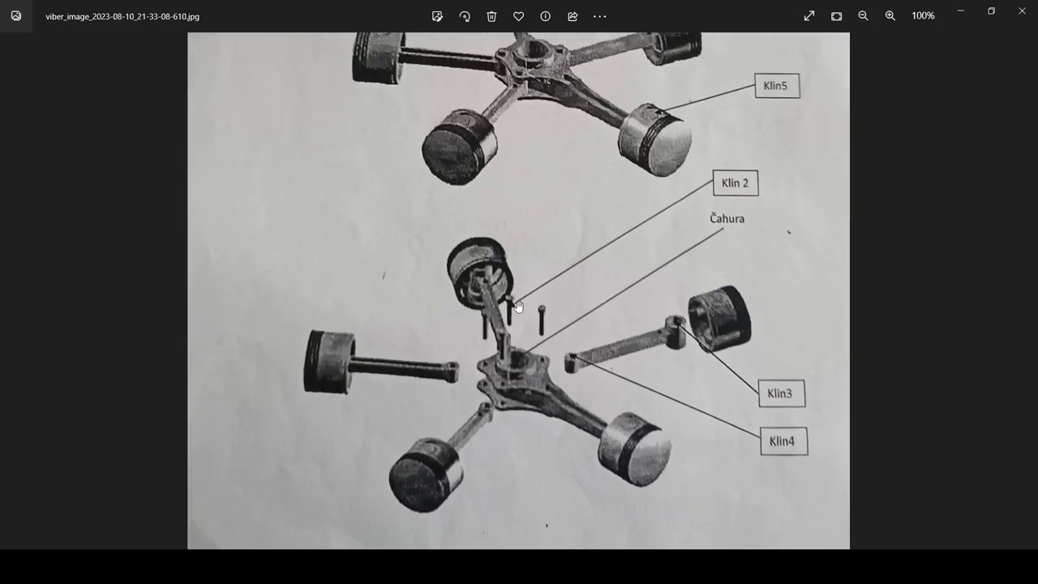
scroll(773, 378, "down", 1)
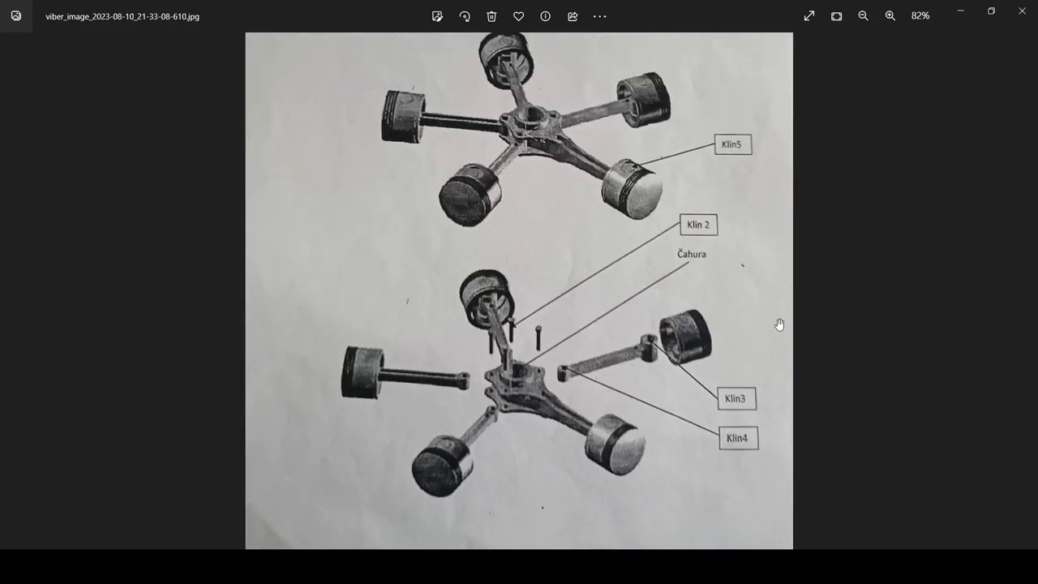
mouse_move(699, 215)
left_mouse_down()
mouse_move(717, 339)
mouse_move(733, 360)
mouse_move(758, 473)
mouse_move(695, 219)
left_mouse_up()
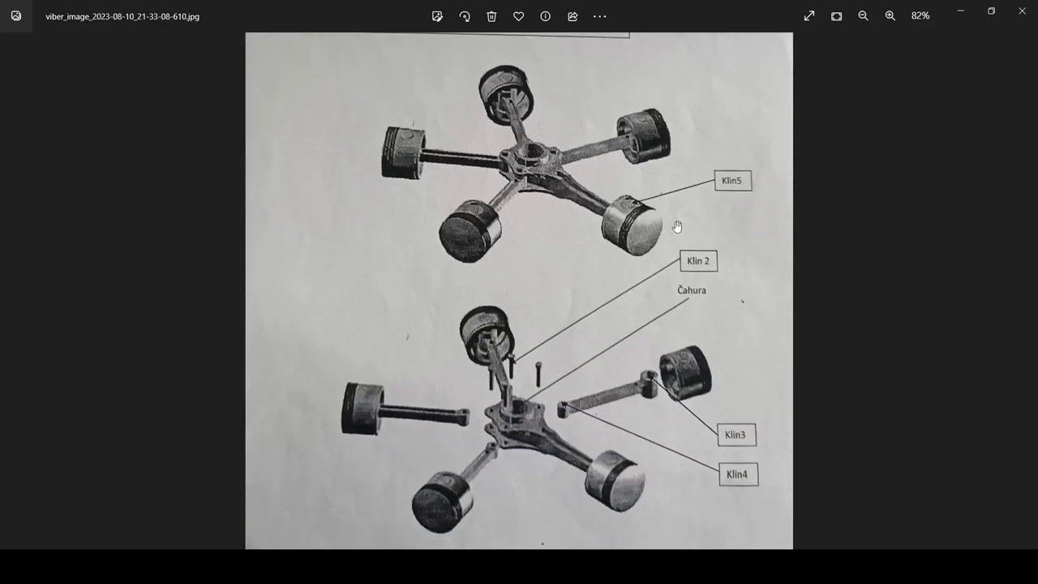
left_click(12, 294)
scroll(692, 273, "up", 2)
scroll(692, 273, "up", 3)
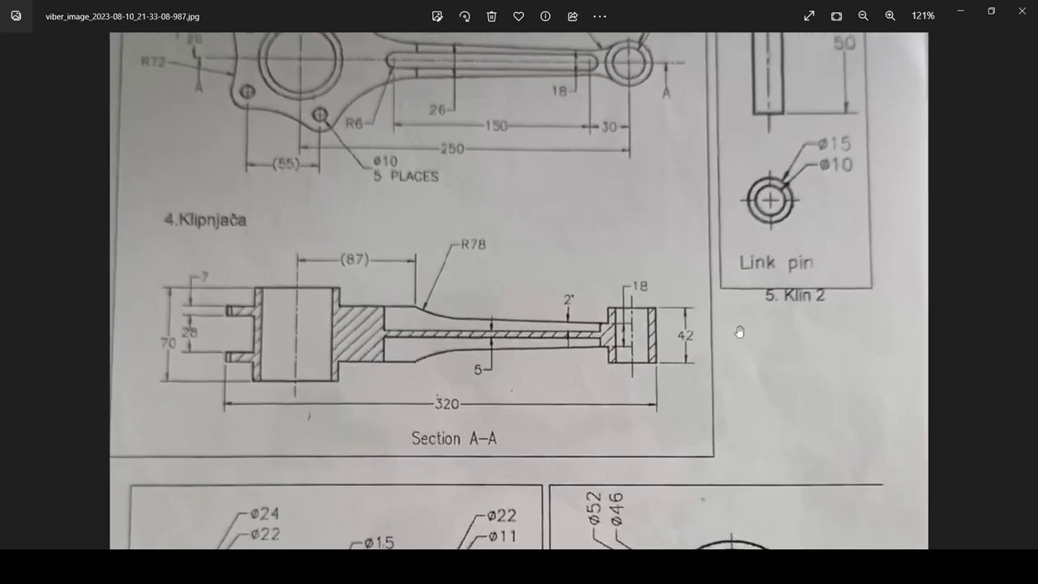
scroll(835, 324, "down", 1)
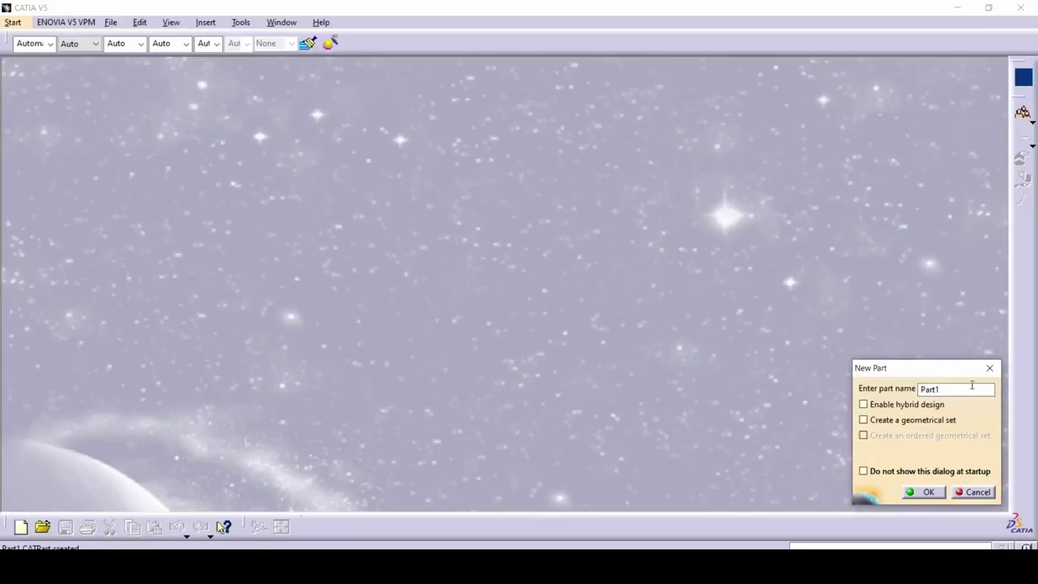
Step: Check the bush drawings on the reference sheet, name the new part Bush 3 and create it
left_click_drag(972, 385, 874, 399)
left_click_drag(972, 386, 874, 394)
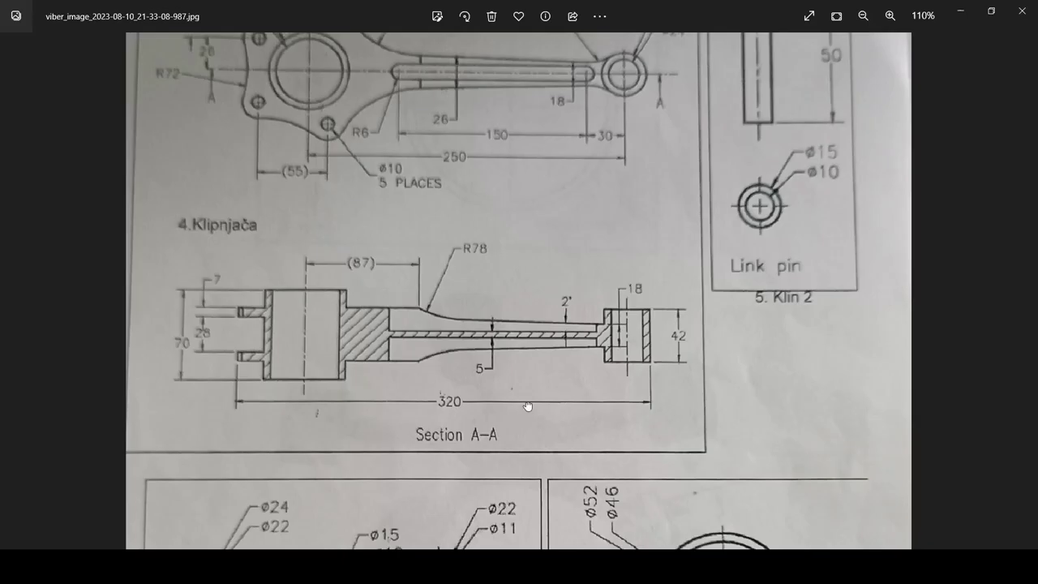
left_click_drag(528, 405, 468, 86)
scroll(448, 281, "up", 1)
left_click_drag(449, 281, 410, 184)
scroll(491, 260, "down", 4)
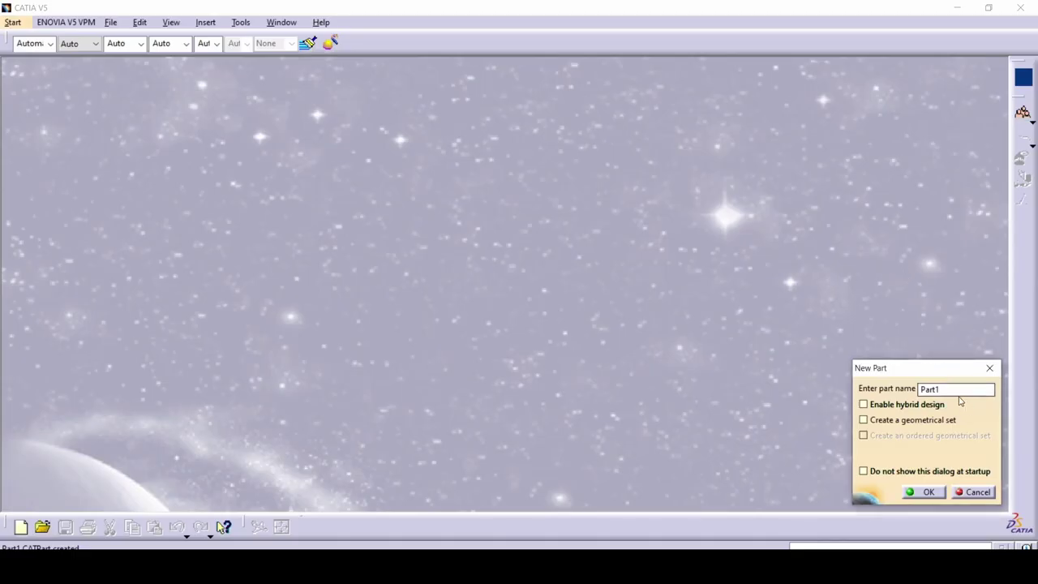
left_click_drag(972, 386, 874, 394)
type("Bush 3")
left_click(910, 497)
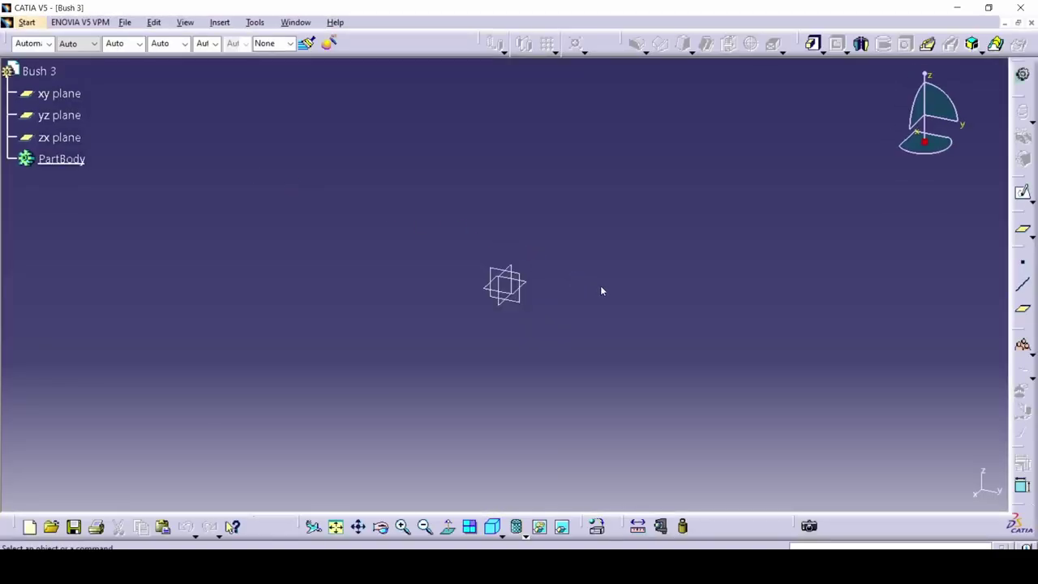
Step: On the xy plane, sketch two concentric circles at the origin, about 82 mm and 116 mm in diameter
left_click(527, 288)
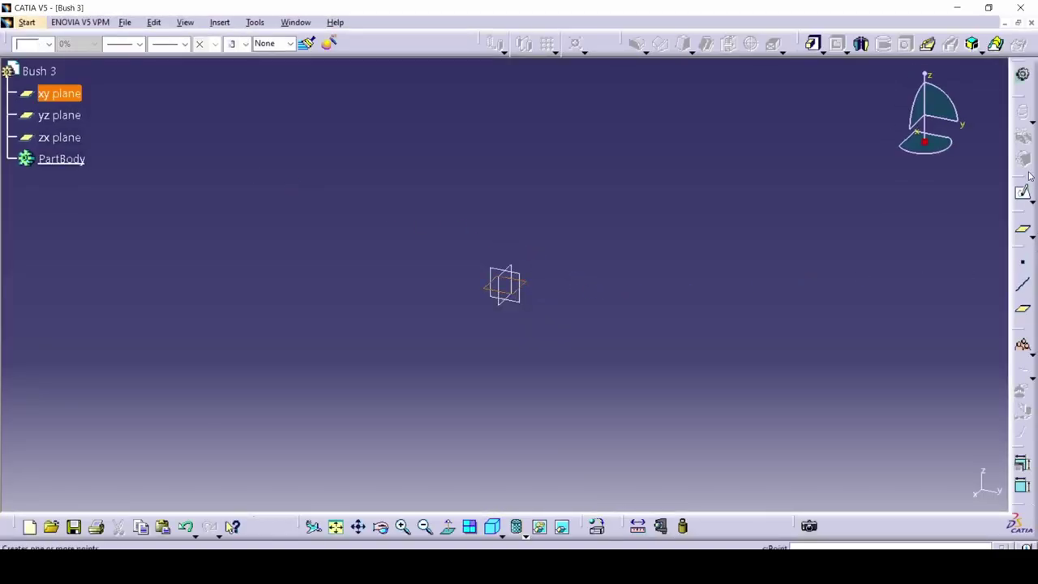
left_click(1024, 195)
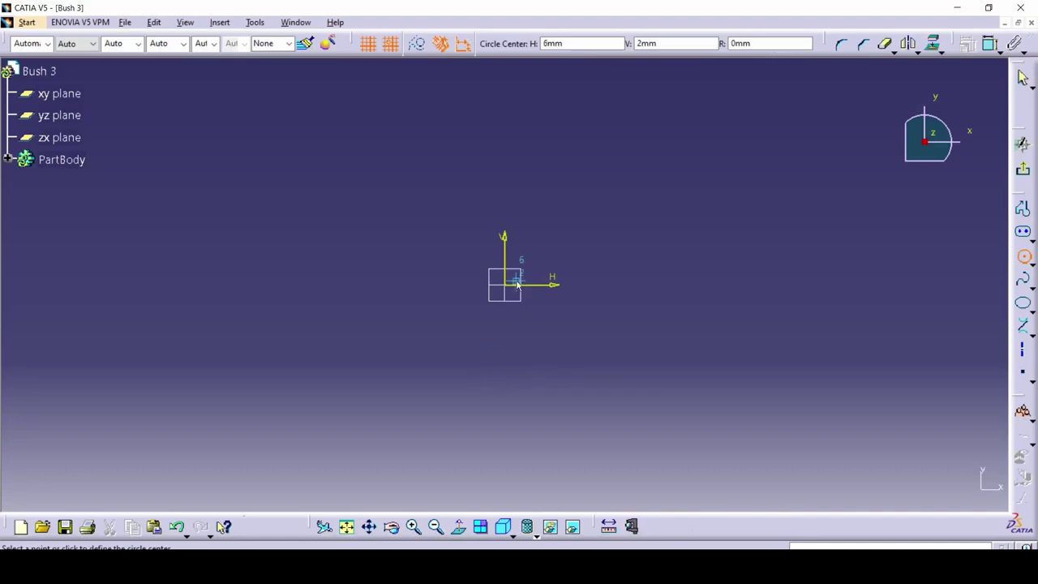
left_click(510, 287)
left_click(581, 282)
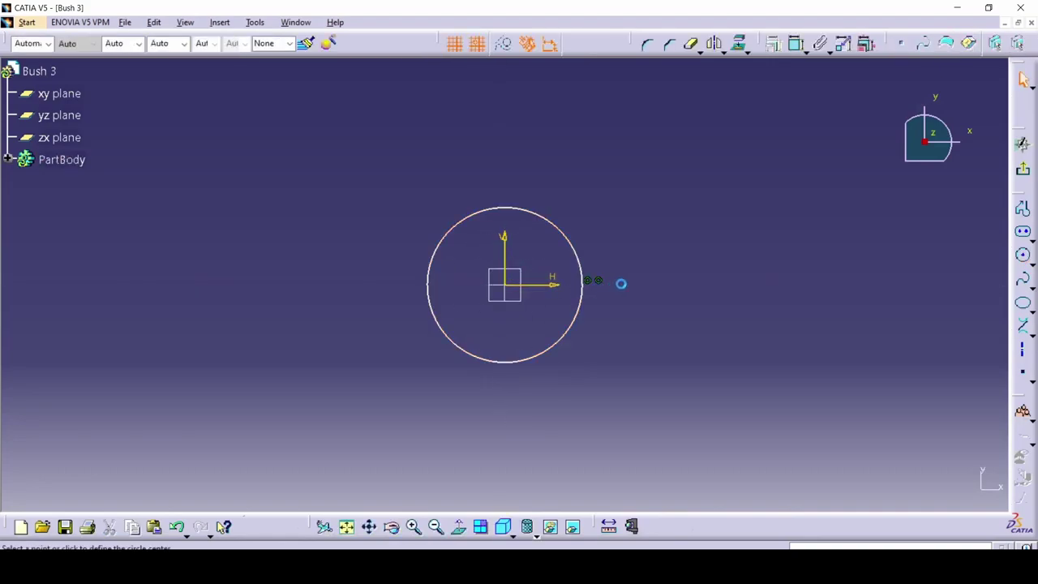
left_click(509, 286)
left_click(614, 280)
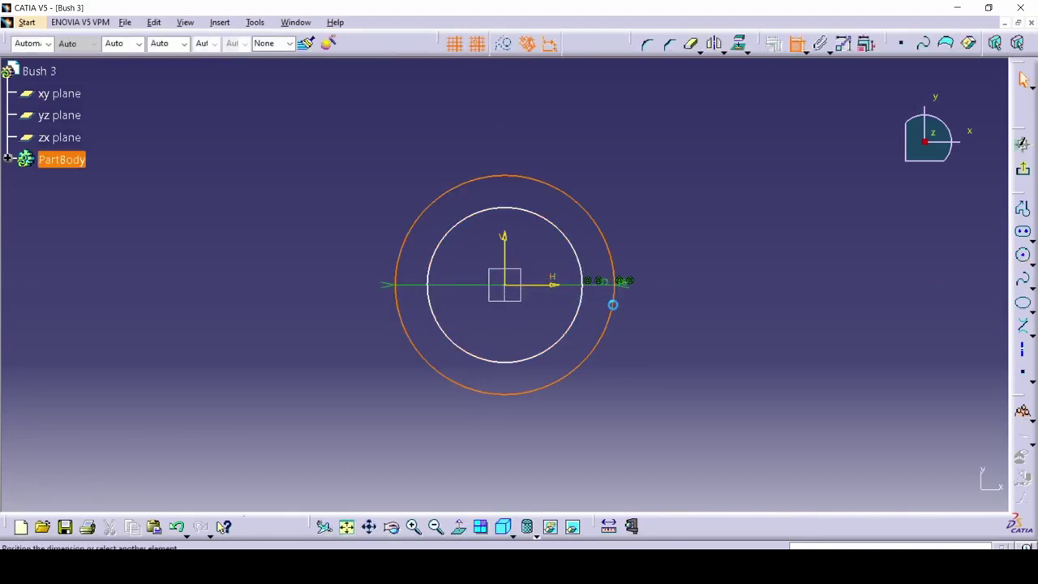
Step: Look up the upper rod bush on the reference drawing and set the outer circle's diameter to 24 mm
key("alt+Tab")
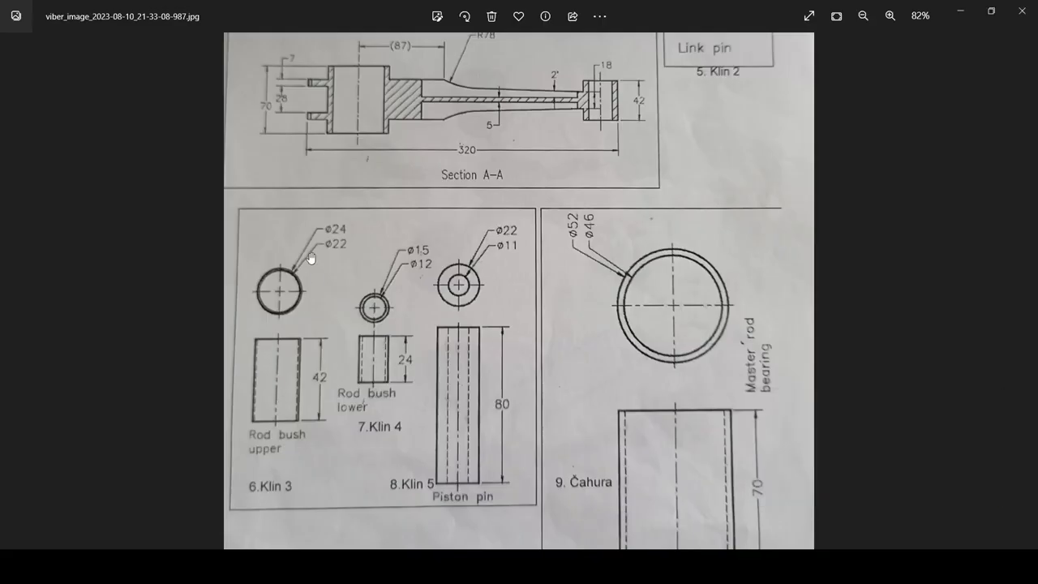
key("alt+Tab")
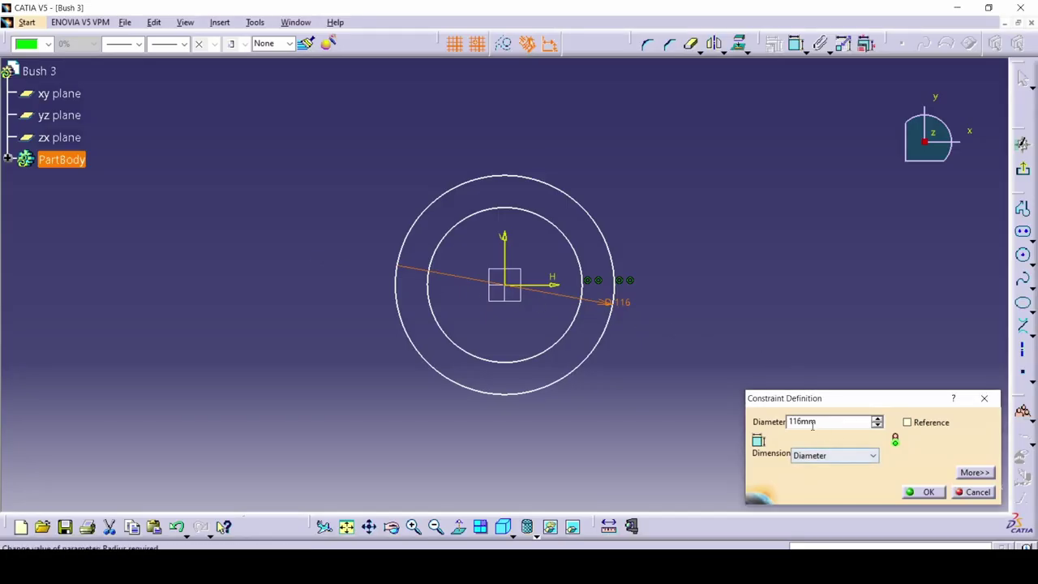
left_click_drag(815, 426, 743, 432)
type("24")
left_click(922, 492)
Step: Dimension the inner circle of the Bush 3 sketch and set its diameter to 22 mm
left_click(573, 314)
left_click(637, 331)
double_click(638, 332)
type("22")
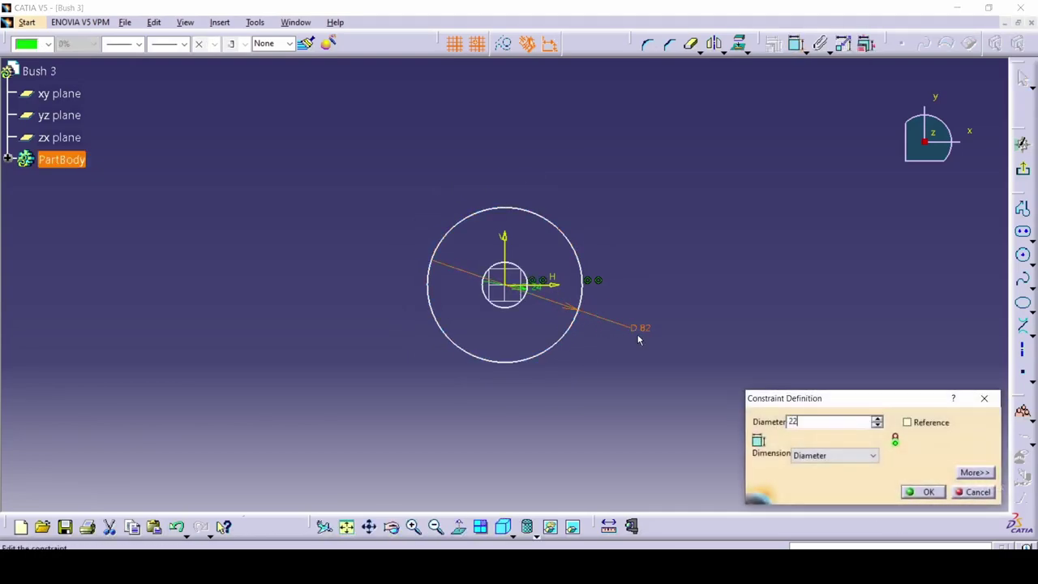
key("Return")
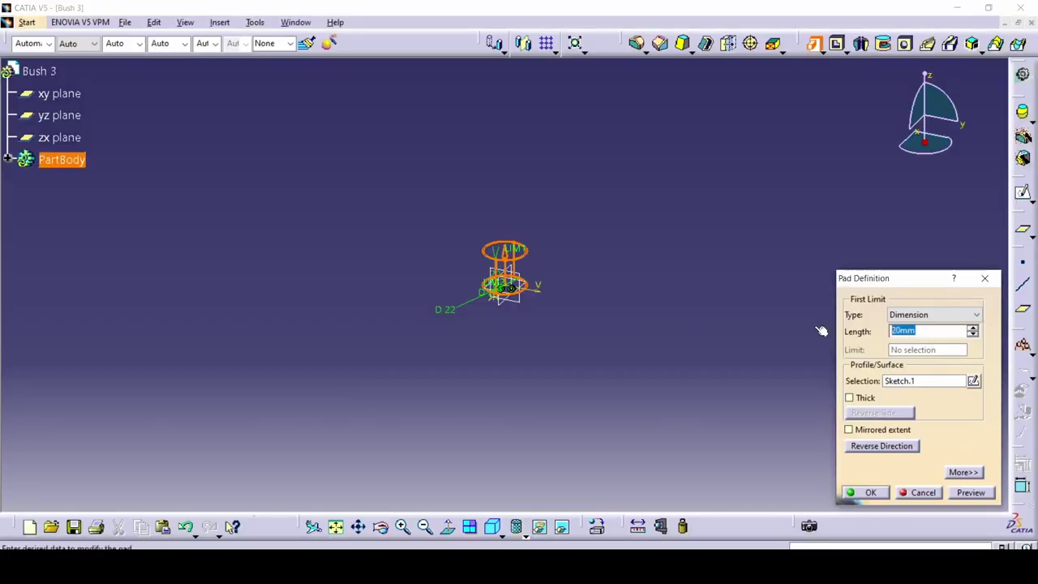
Step: Extrude the ring profile 42 mm with Pad and save the part as Bush 3.CATPart
type("42")
key("Return")
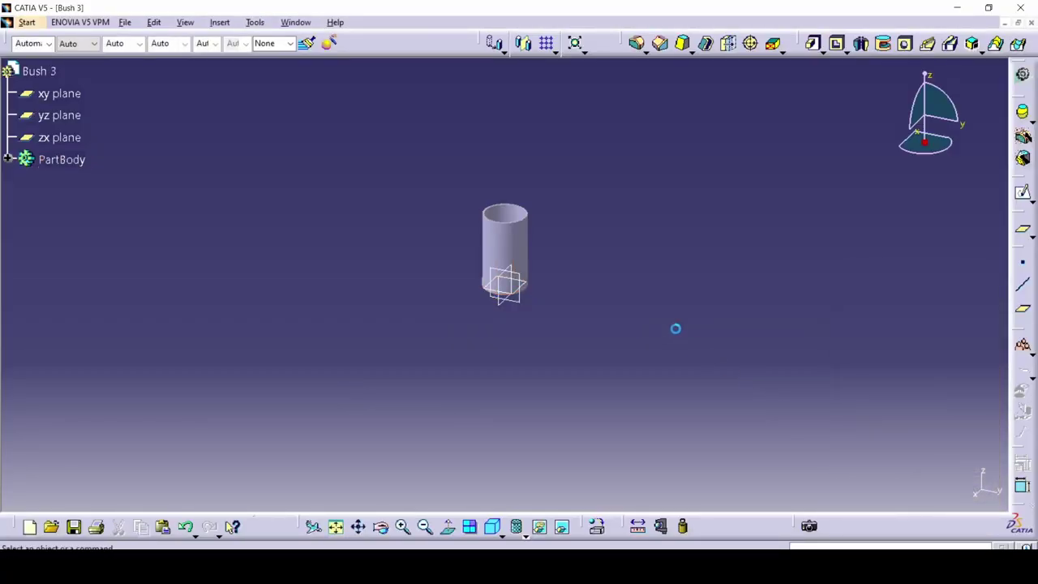
key("ctrl+s")
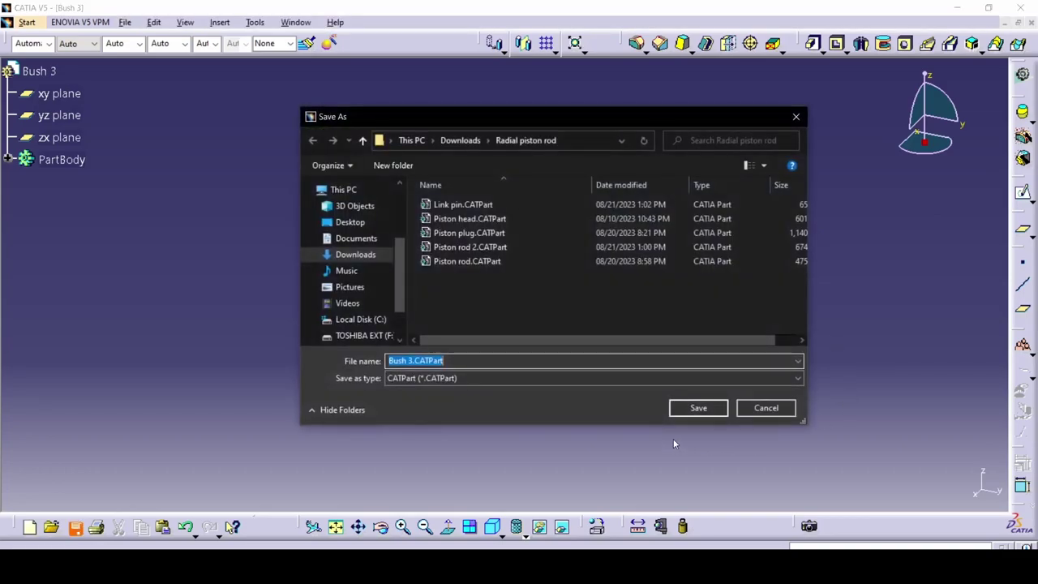
left_click(697, 408)
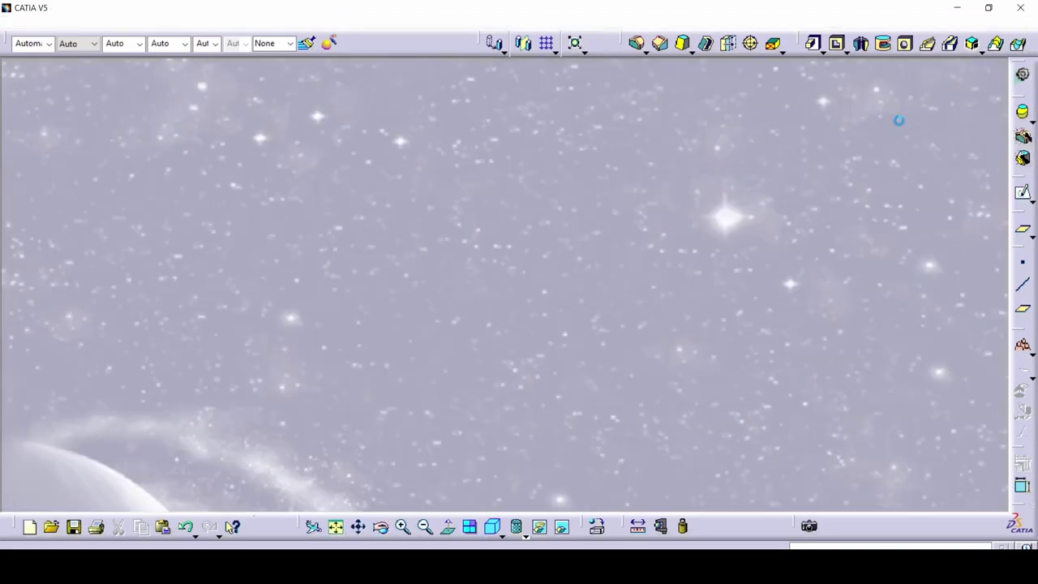
Step: Close the finished bush, create a new part named Bush 4 and open a sketch on its xy plane
left_click(1031, 22)
left_click(11, 22)
mouse_move(48, 54)
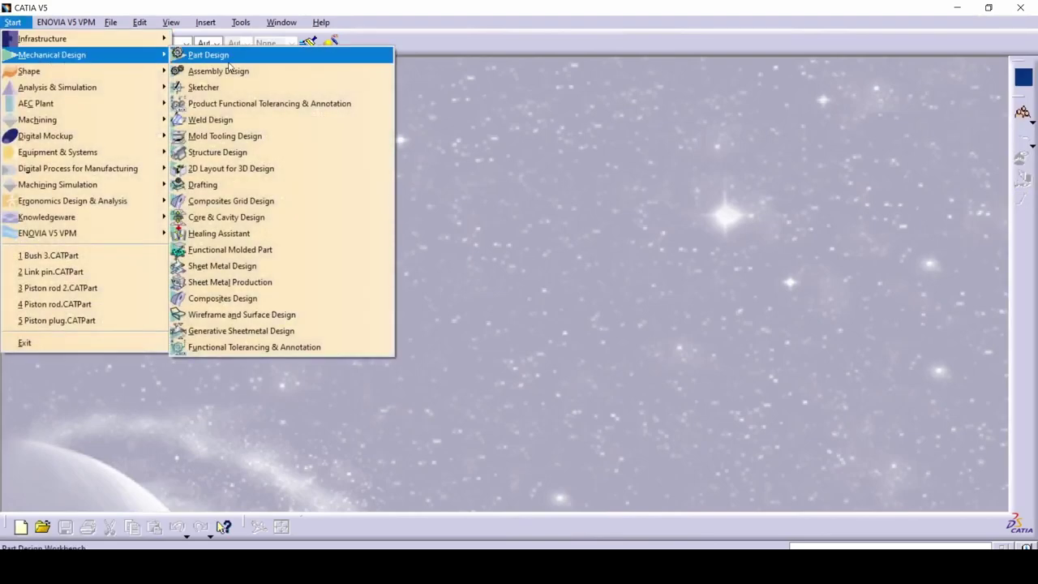
left_click(215, 51)
type("Bush 4")
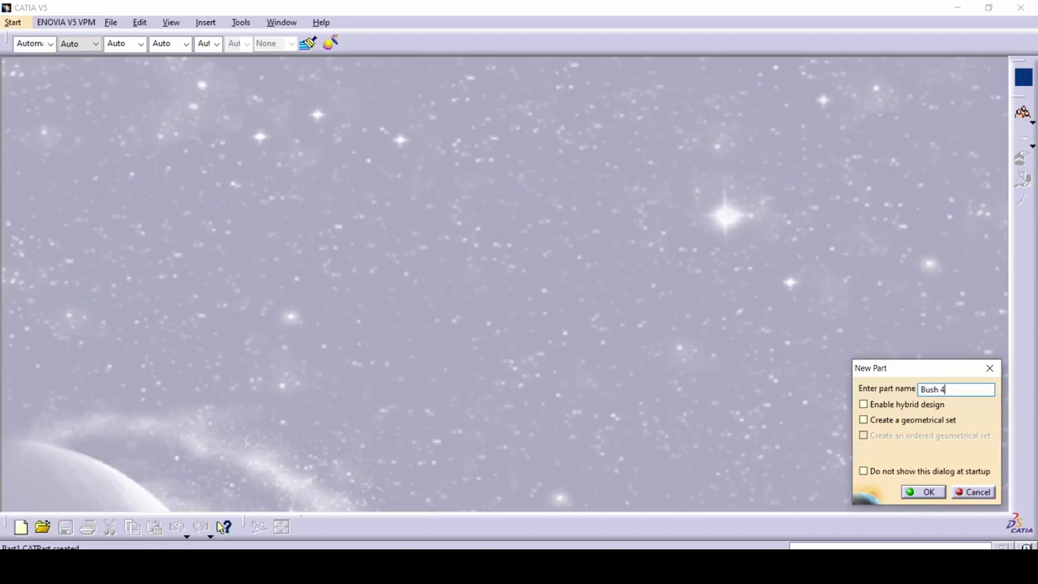
key("alt+Tab")
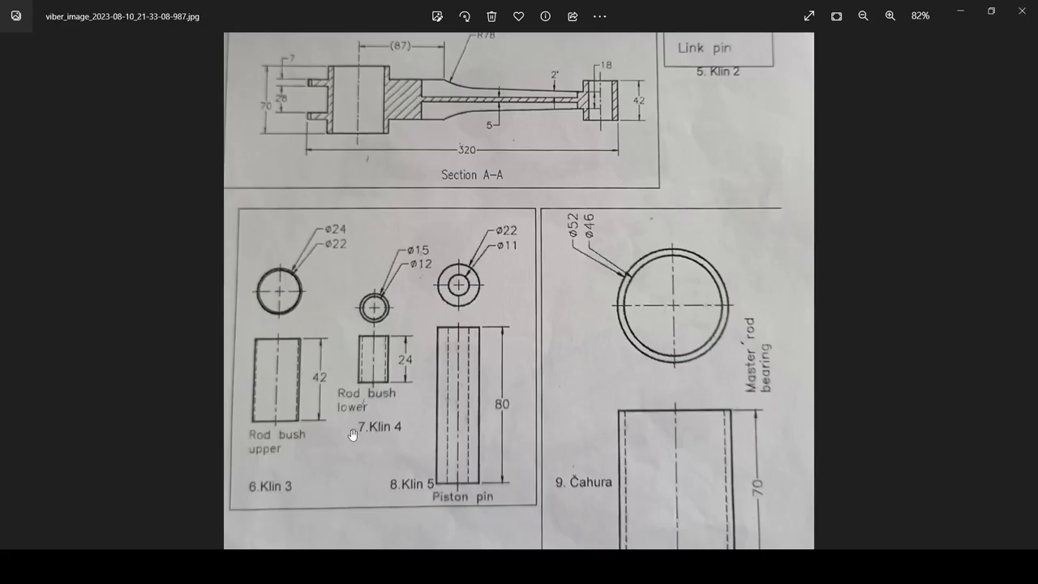
key("alt+Tab")
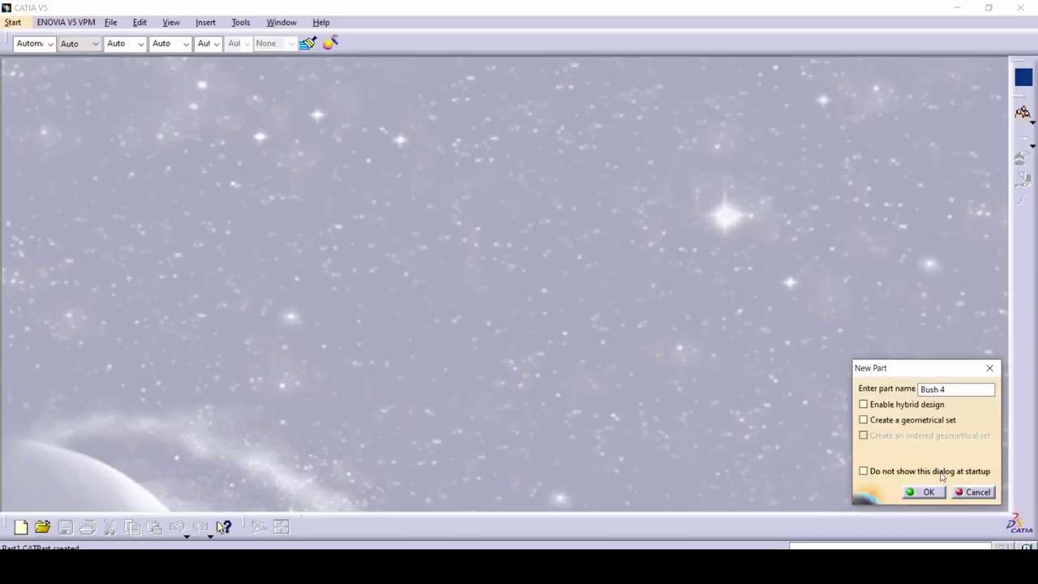
left_click(922, 492)
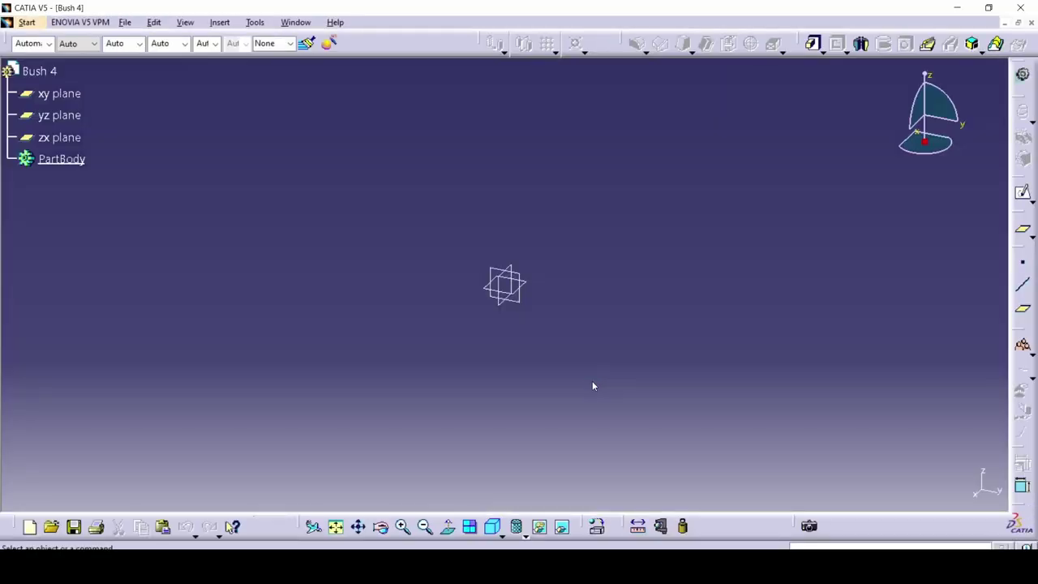
left_click(523, 296)
left_click(1022, 192)
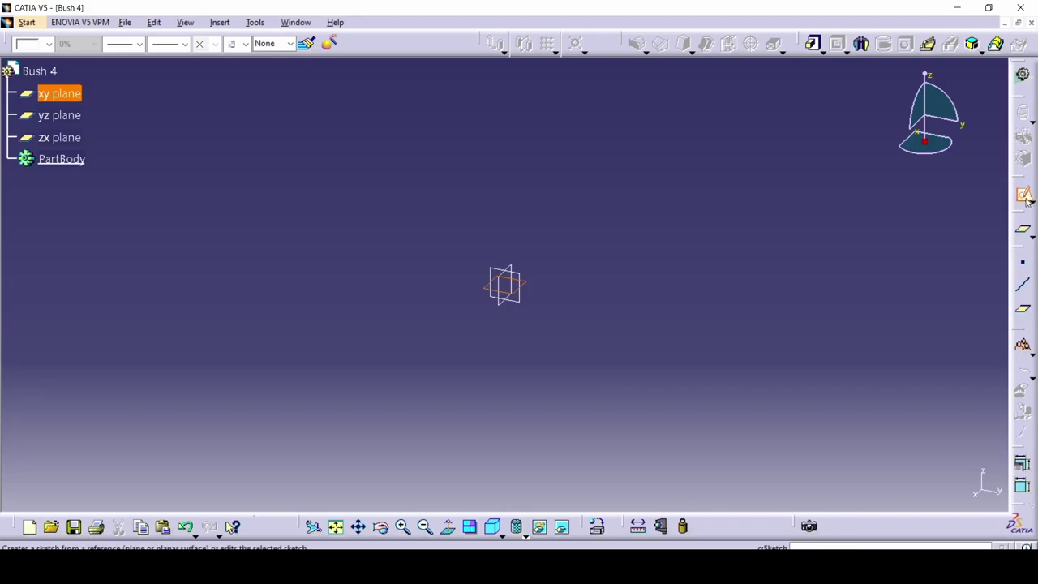
Step: Check the lower bush, pin and bearing drawings on the reference sheet and bring up the piston ring drawing
key("alt+Tab")
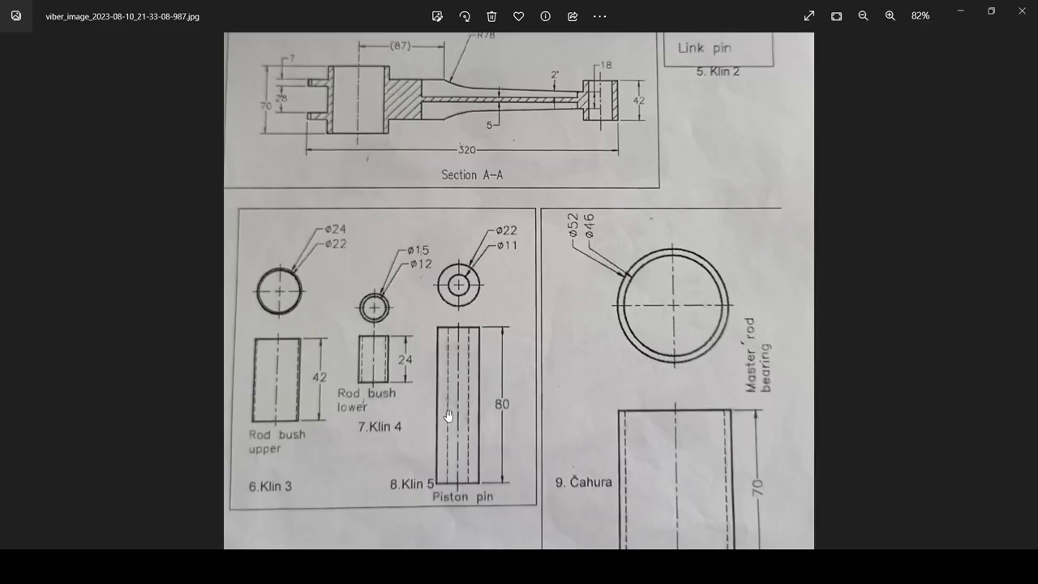
left_click_drag(457, 370, 432, 254)
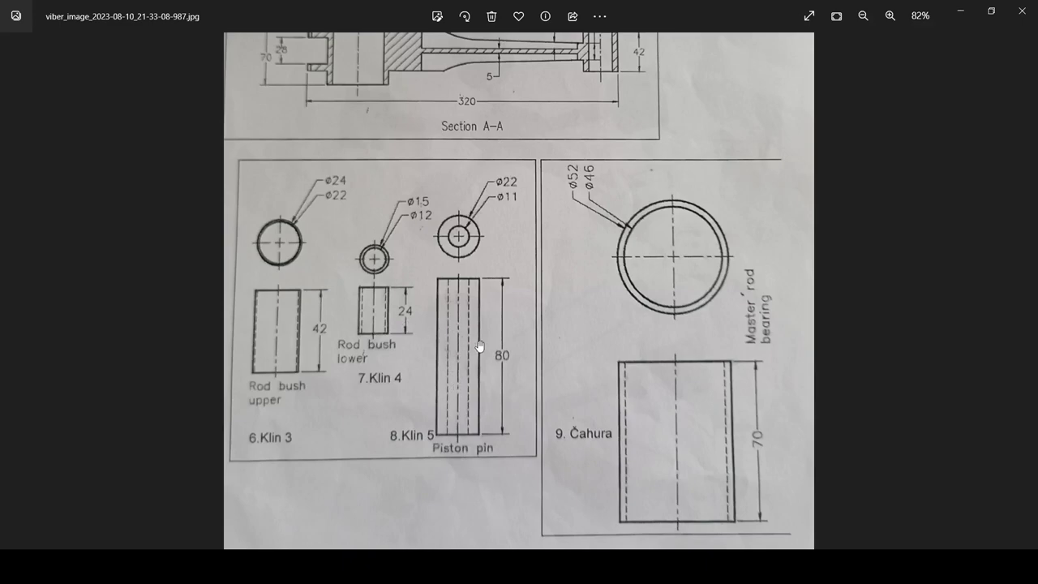
scroll(497, 369, "down", 3)
left_click(1025, 294)
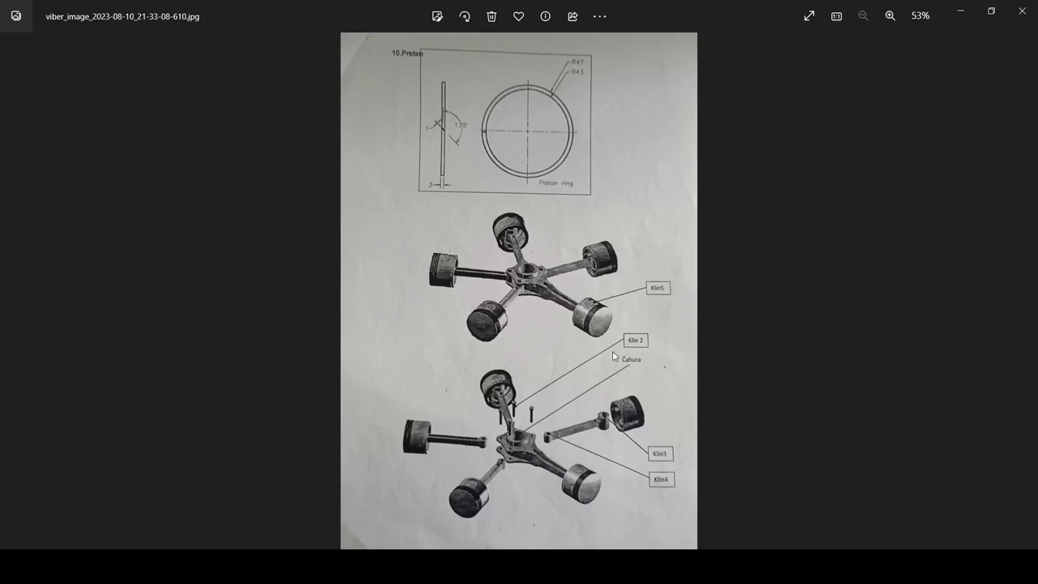
scroll(505, 307, "up", 4)
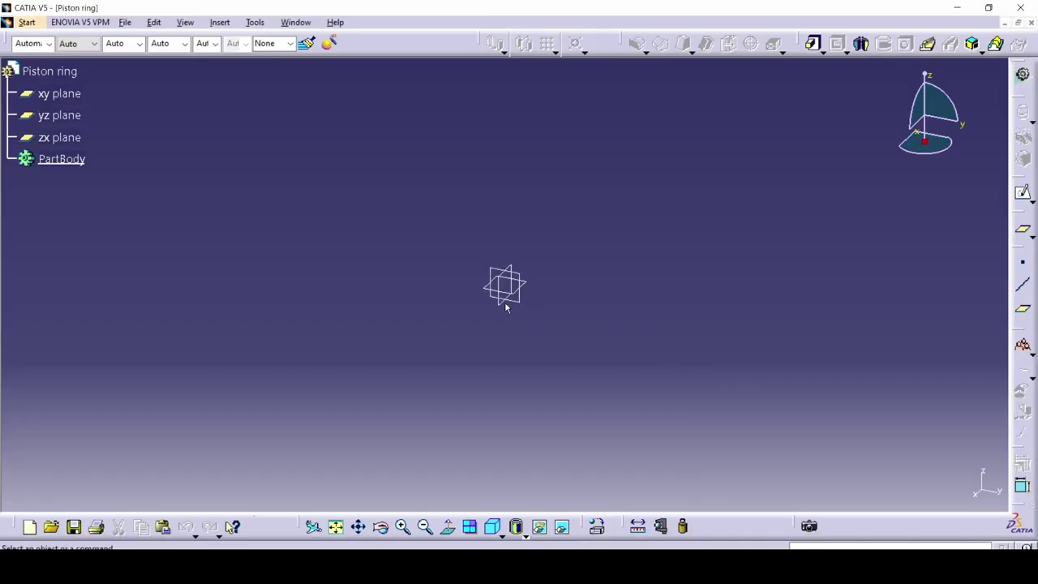
Step: On the xy plane of the Piston ring part, sketch two concentric circles at the origin, about 204 mm and 274 mm in diameter
left_click(505, 307)
left_click(1024, 193)
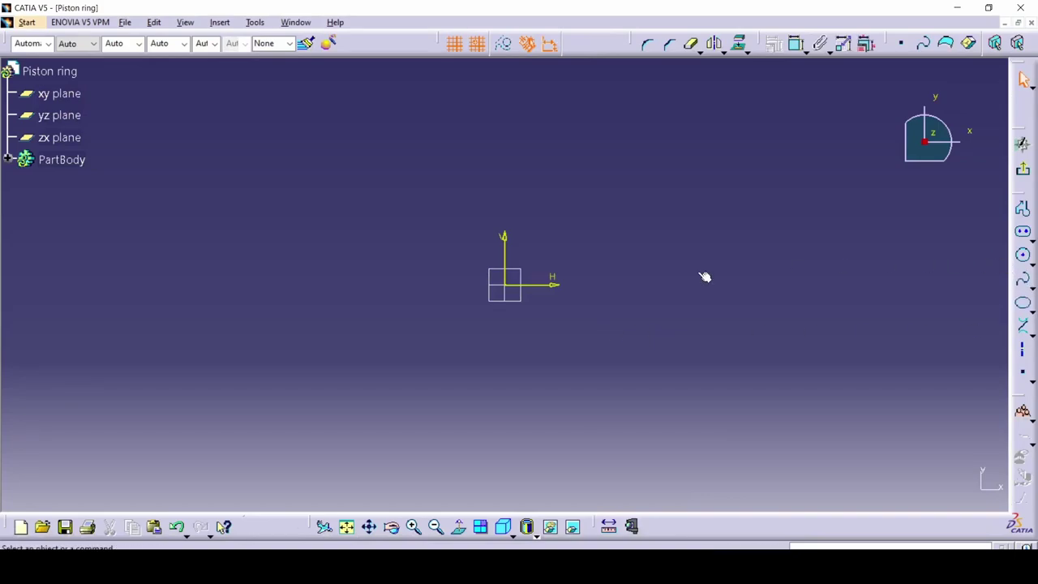
left_click(1023, 255)
left_click(505, 285)
left_click(697, 281)
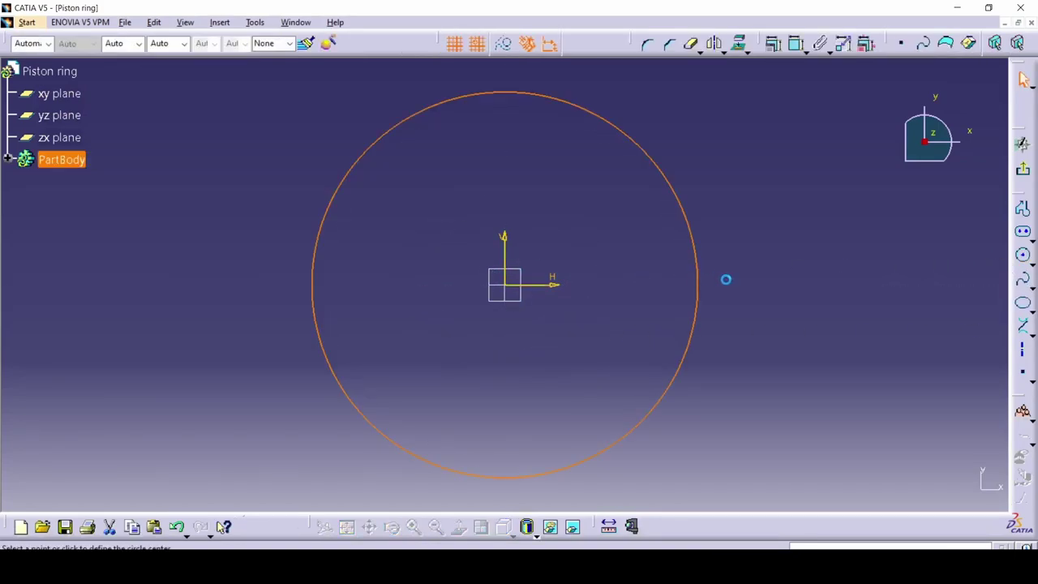
left_click(505, 284)
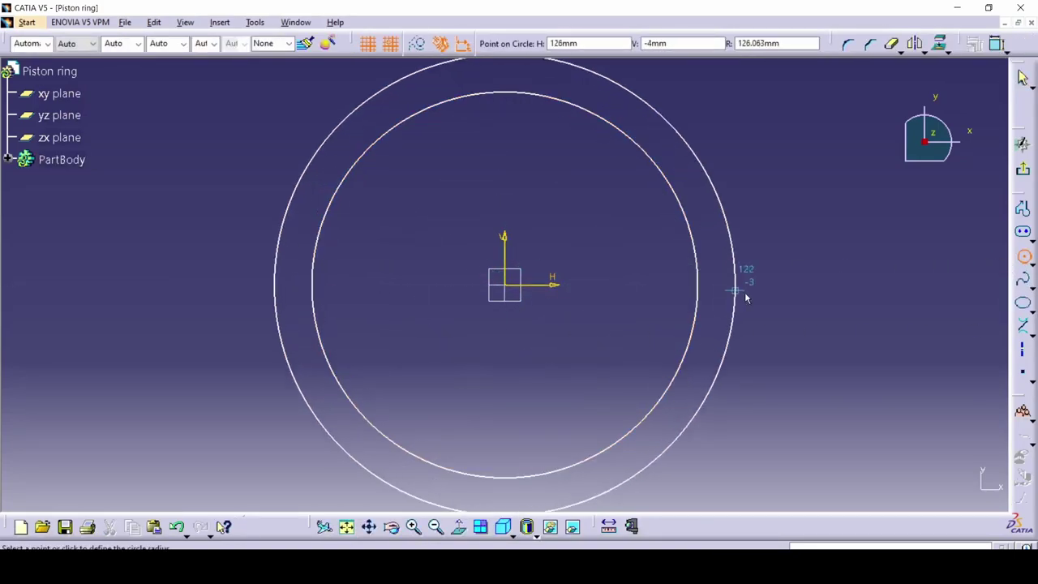
left_click(763, 298)
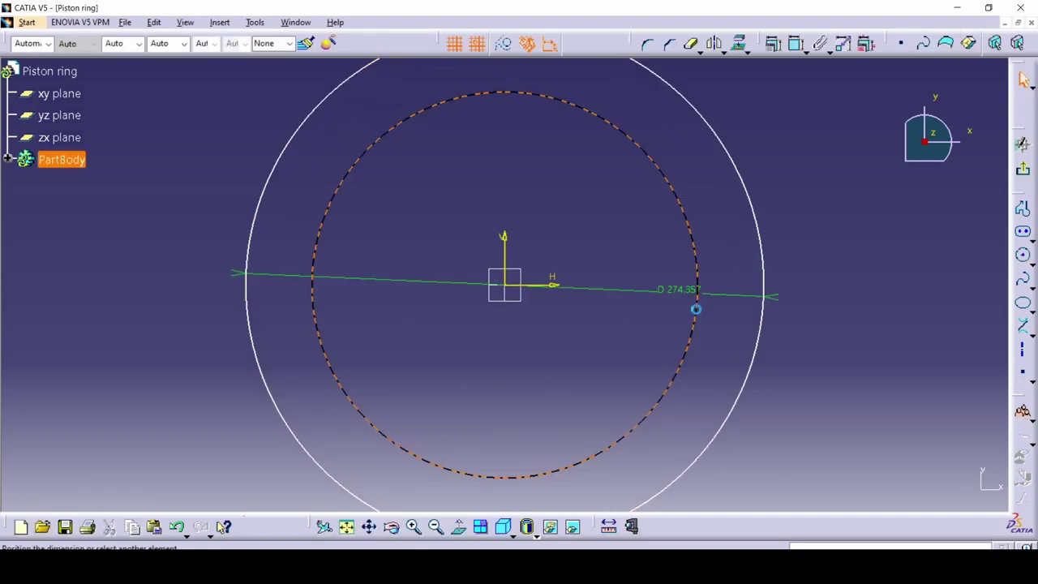
Step: Dimension the inner circle of the piston ring sketch and set its diameter to 43 mm
left_click(695, 307)
left_click(630, 327)
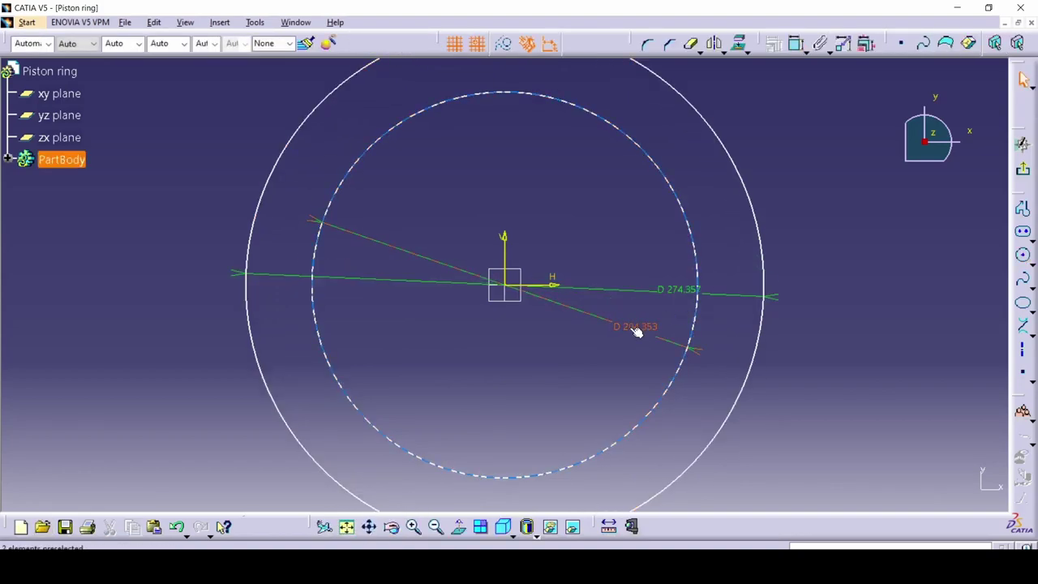
double_click(628, 327)
type("43")
key("Return")
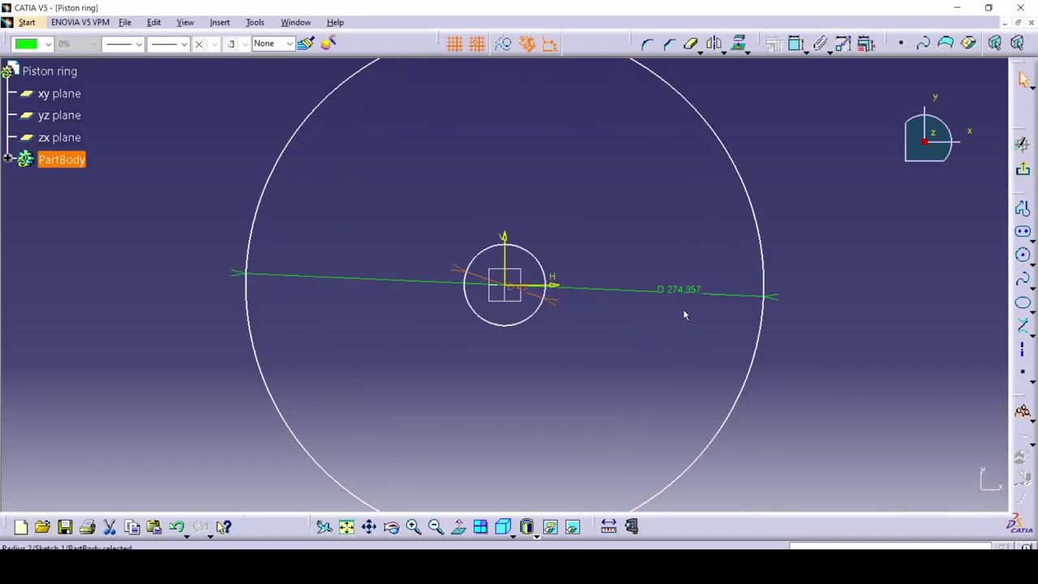
Step: Look up the outer size on the piston ring drawing and set the outer circle's diameter to 47 mm
double_click(694, 294)
key("alt+Tab")
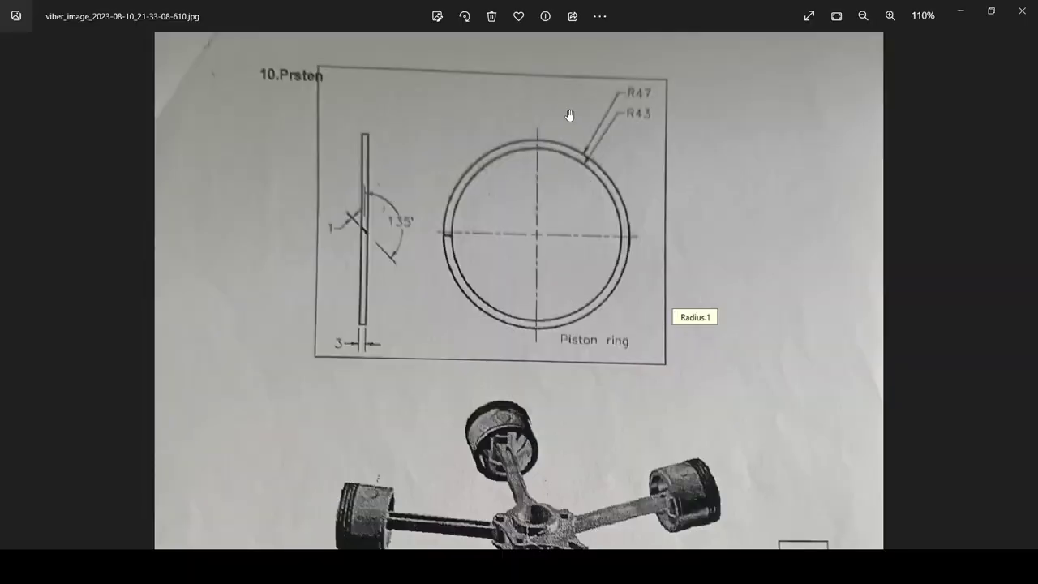
key("alt+Tab")
double_click(819, 422)
type("47")
key("Return")
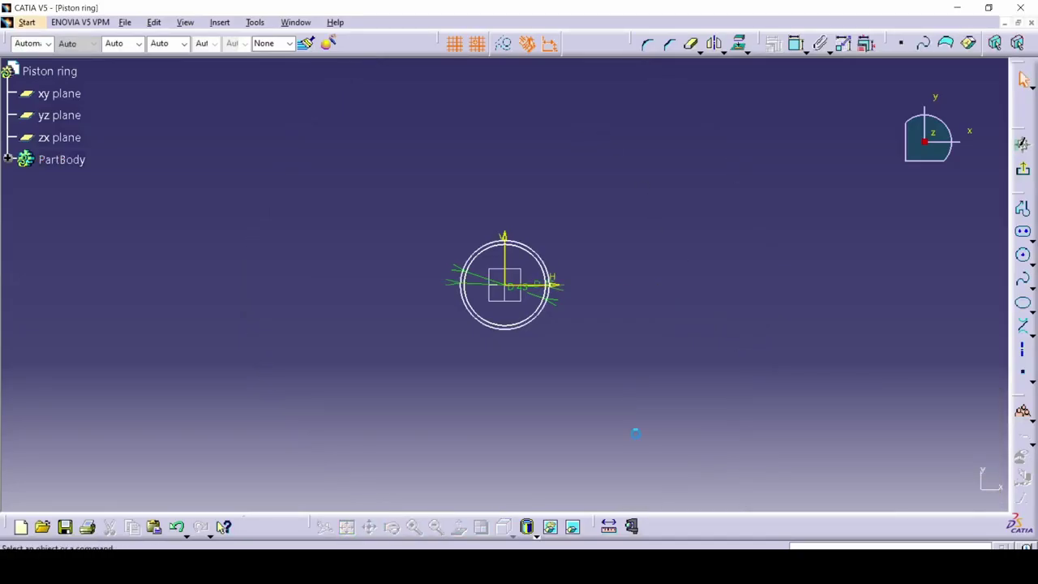
middle_click_drag(625, 417, 601, 339)
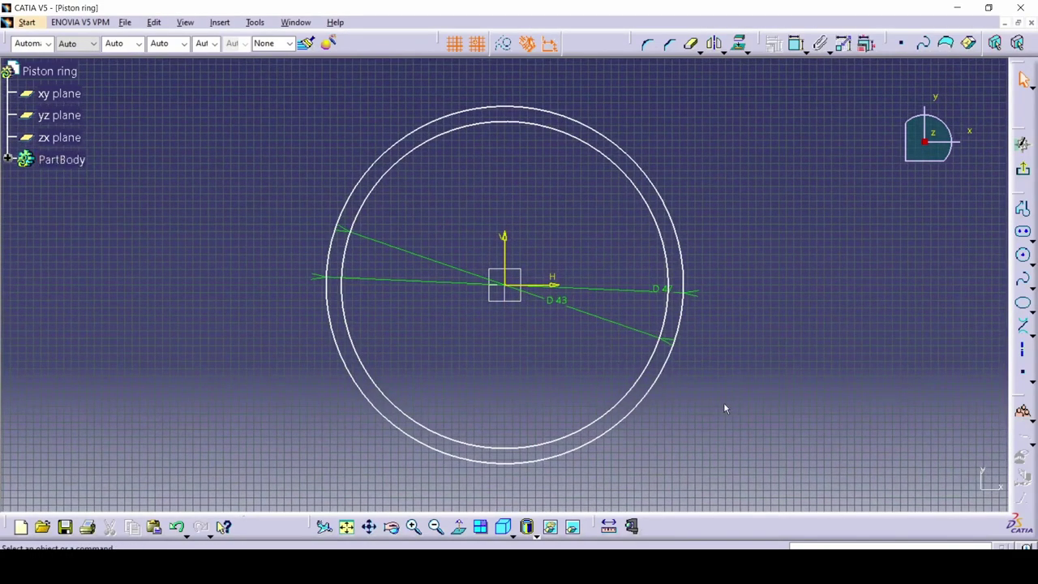
Step: Finish the sketch, check the ring's thickness on the drawing and pad the profile 3 mm
left_click(1022, 169)
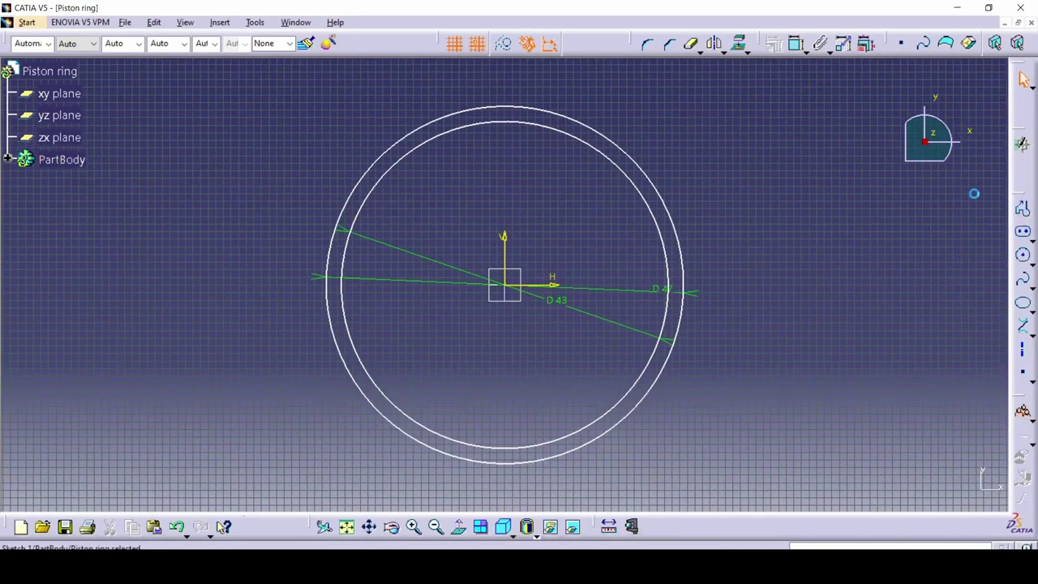
left_click(812, 44)
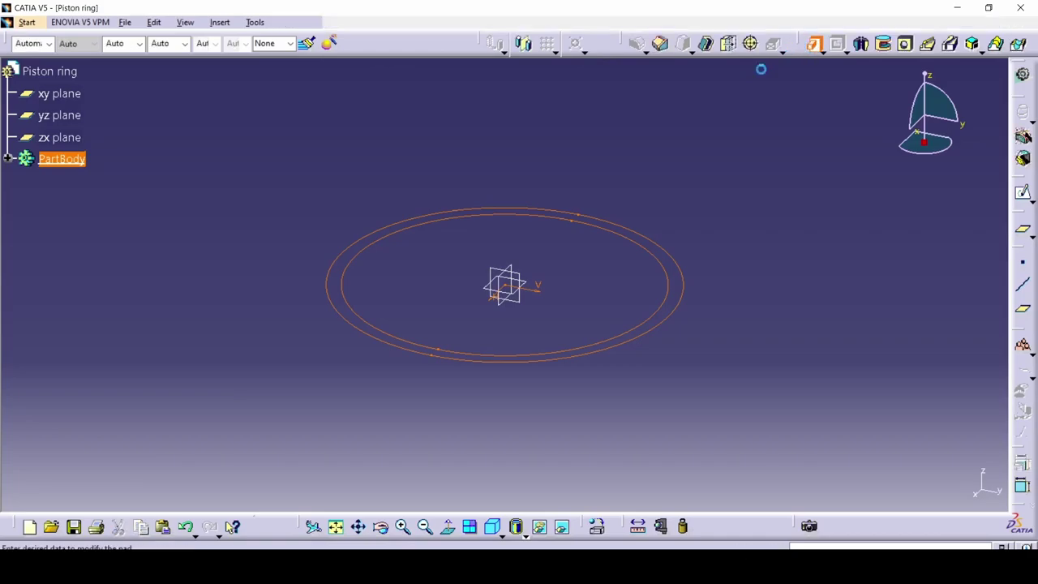
key("alt+Tab")
key("alt+Tab")
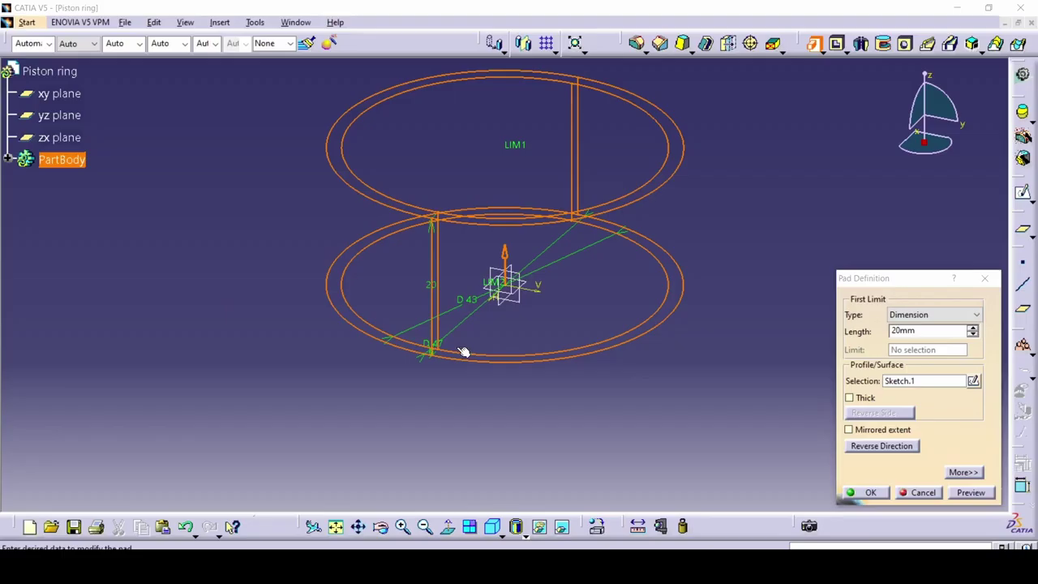
type("3")
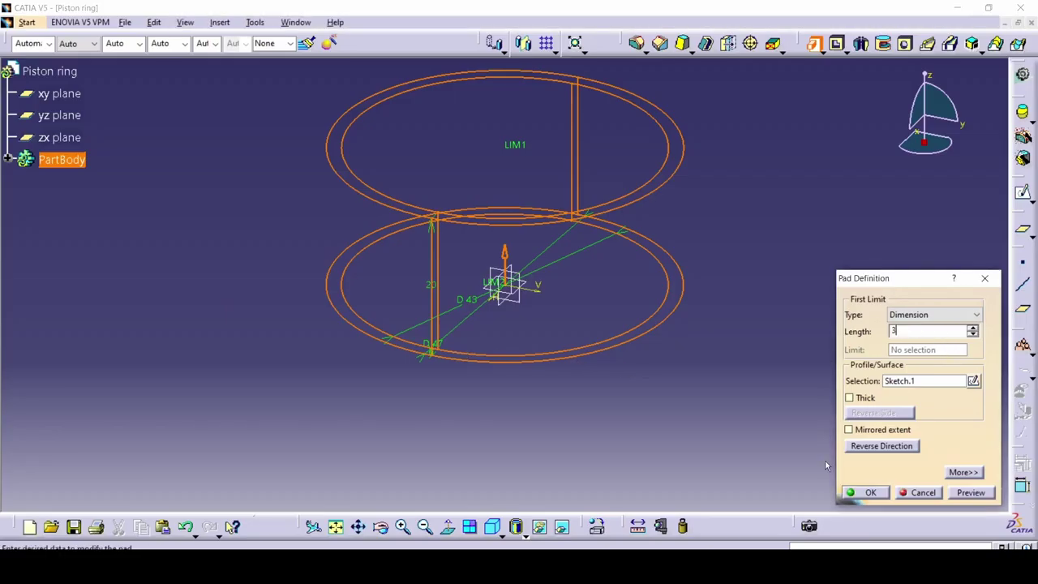
left_click(868, 492)
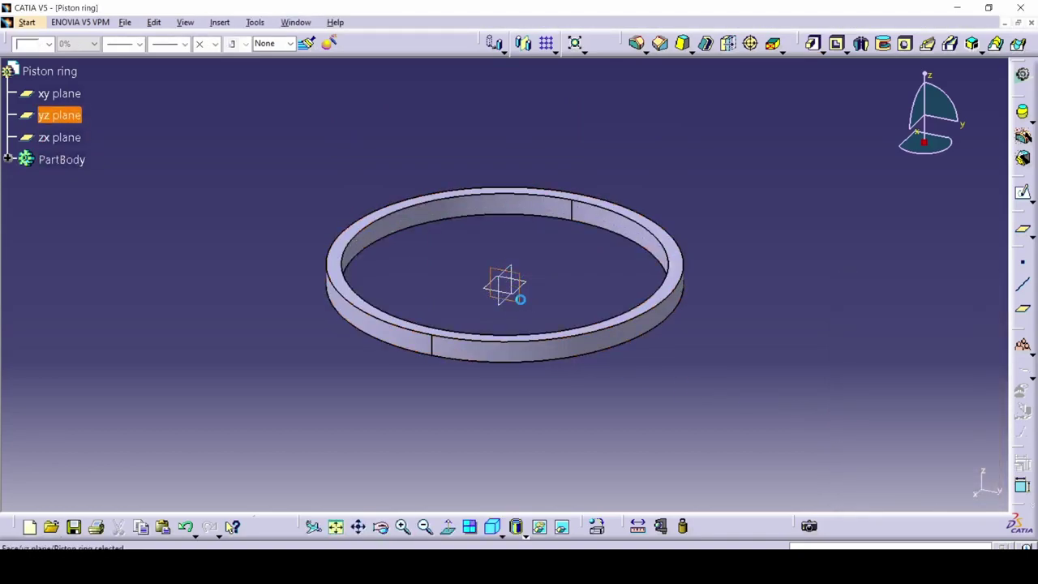
Step: On the yz plane, sketch a horizontal line about 7 mm long along the ring's lower edge, across the origin
left_click(1023, 195)
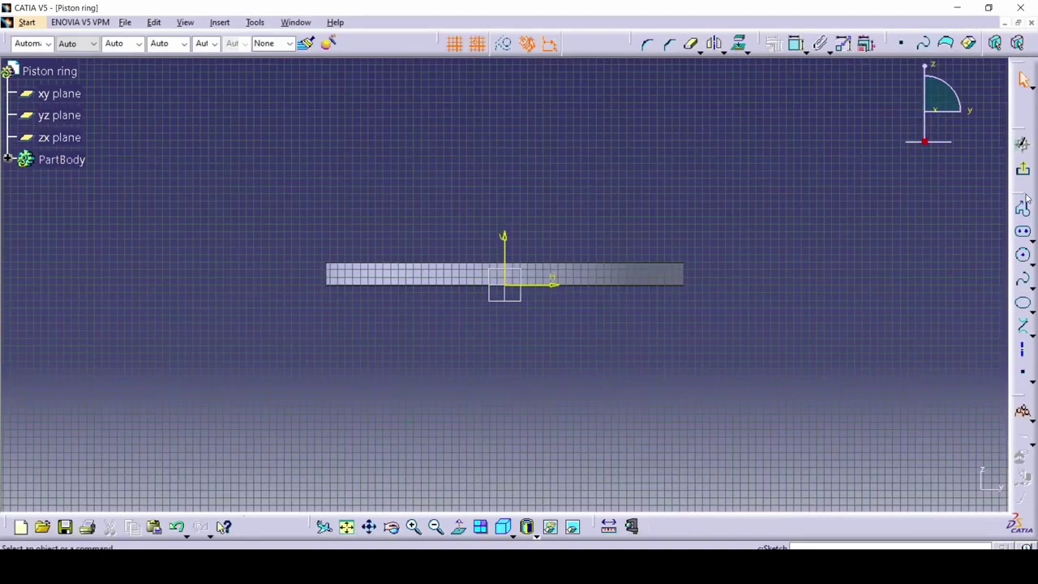
middle_click_drag(492, 385, 515, 294, "ctrl")
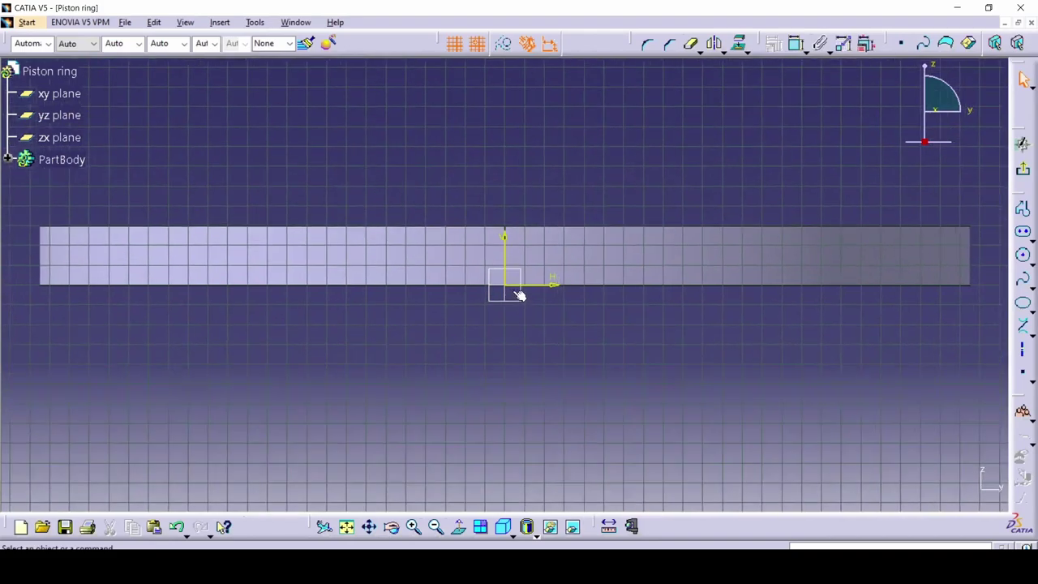
key("c")
key("r")
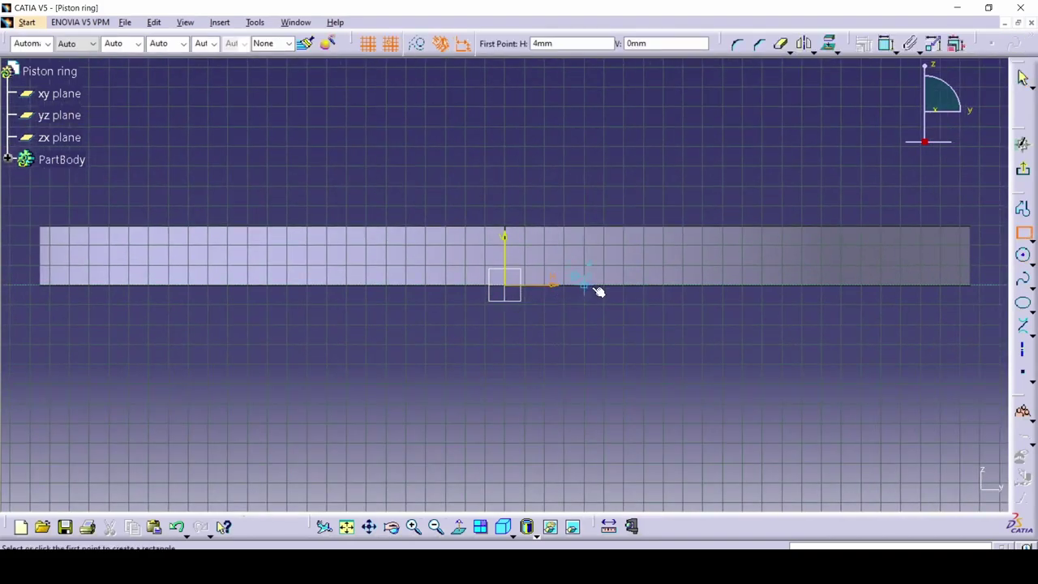
left_click(588, 281)
left_click(454, 284)
key("Escape")
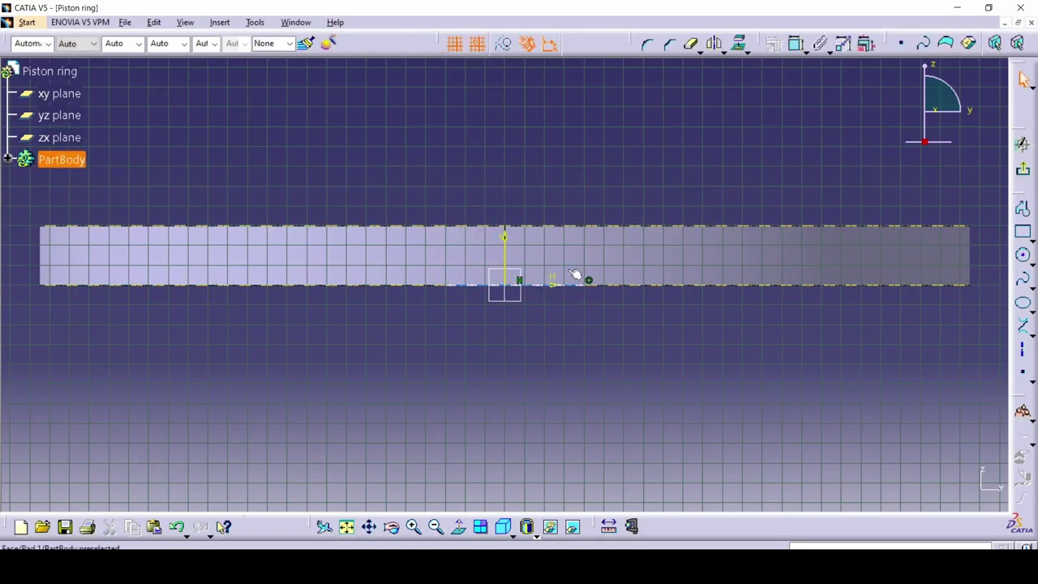
Step: Look up the slanted cut on the piston ring drawing and undo the horizontal line in the sketch
key("alt+Tab")
scroll(355, 244, "up", 2)
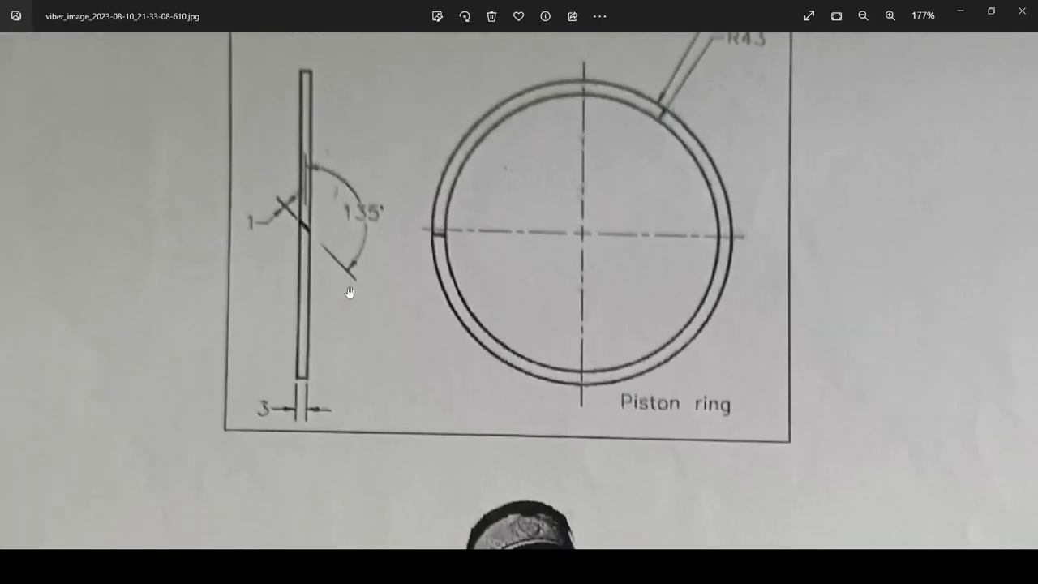
scroll(448, 255, "down", 3)
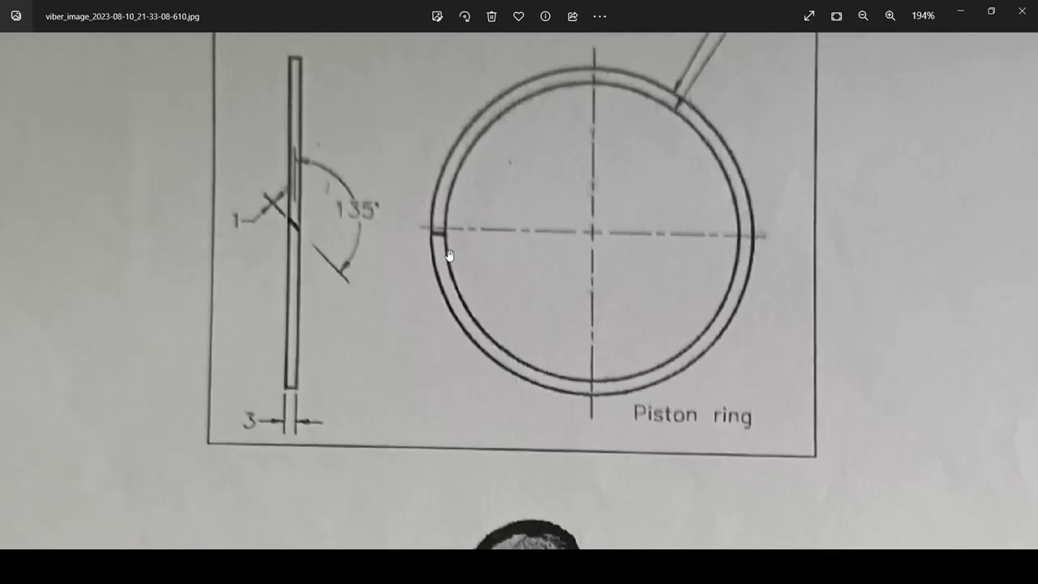
key("alt+Tab")
key("ctrl+z")
key("c")
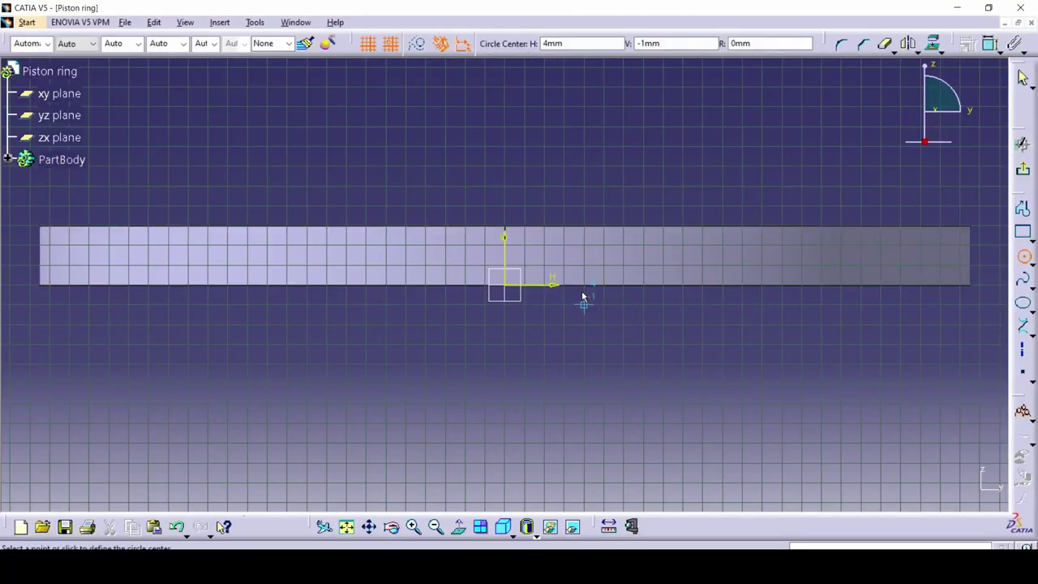
Step: Sketch a horizontal line about 4 mm long ending at the origin, continued by a vertical line about 6 mm long upward
key("p")
left_click(589, 282)
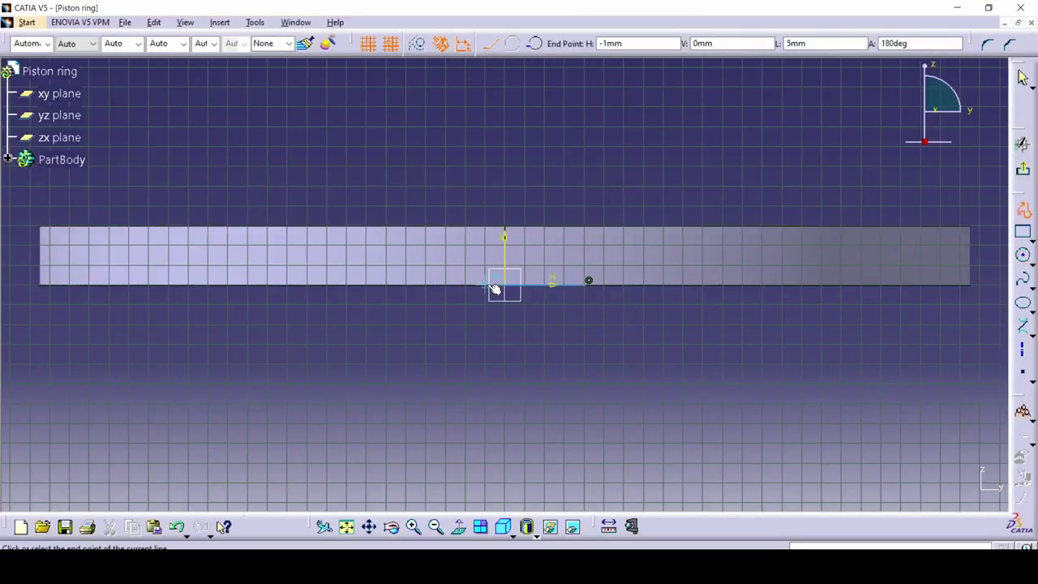
left_click(505, 166)
key("Escape")
Step: Dimension the angle between the horizontal and vertical lines and remove the vertical constraint from the upright line
key("d")
left_click(575, 203)
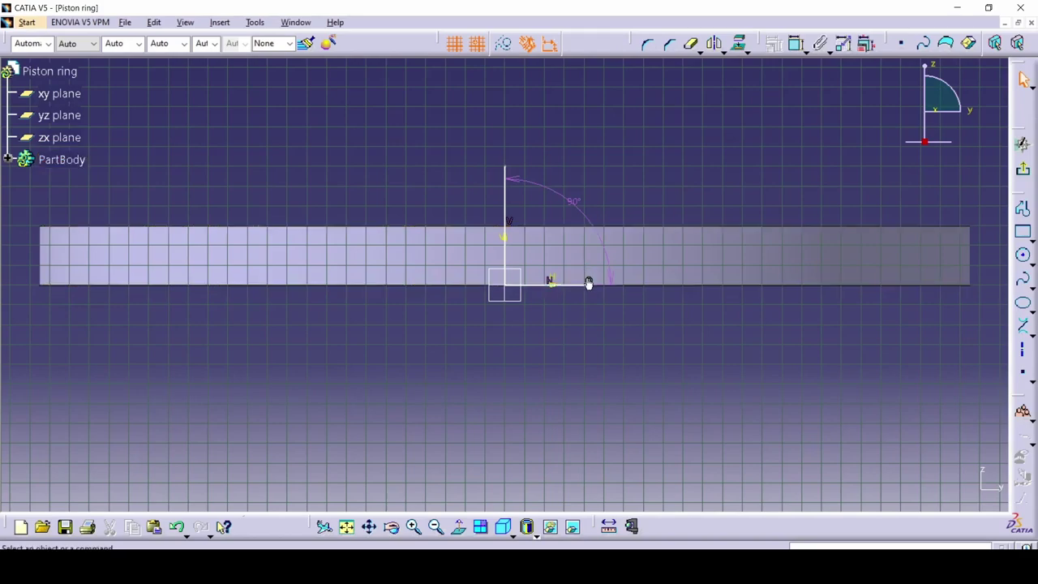
left_click(589, 280)
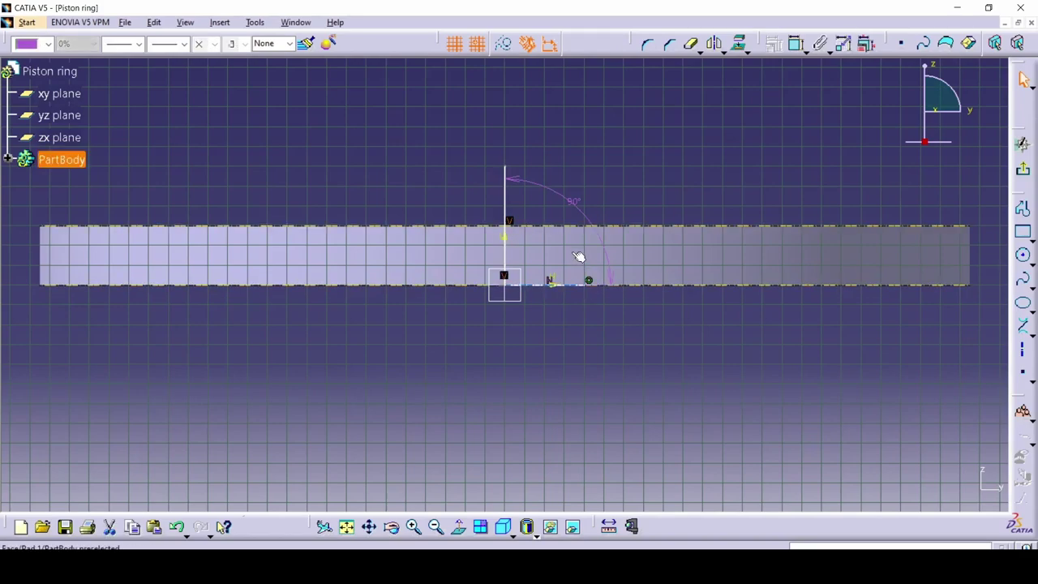
left_click(511, 226)
Step: Set the angle between the two lines to 45 degrees and compare it with the slanted cut on the piston ring drawing
left_click(583, 210)
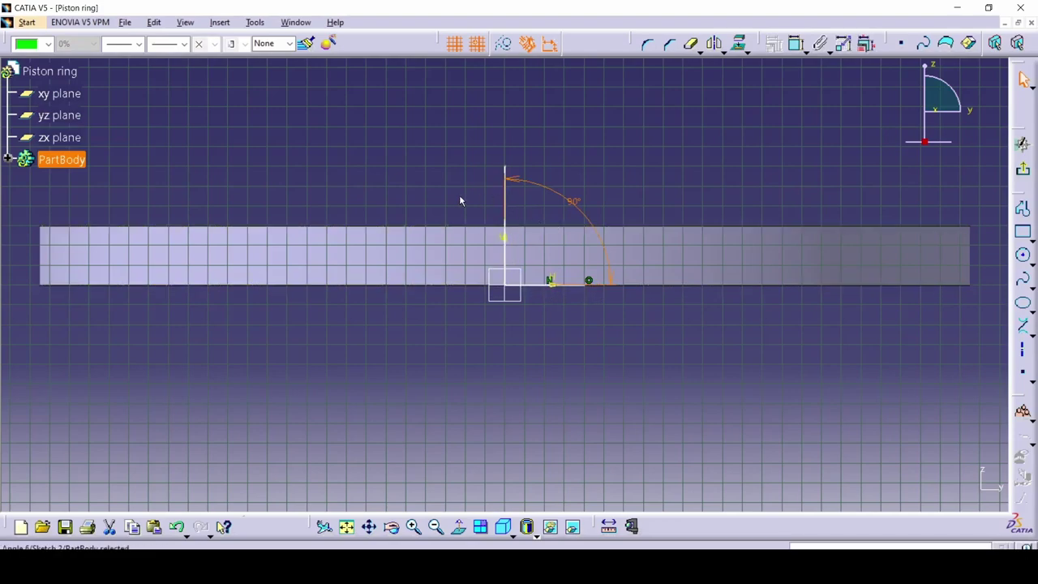
double_click(572, 206)
key("alt+Tab")
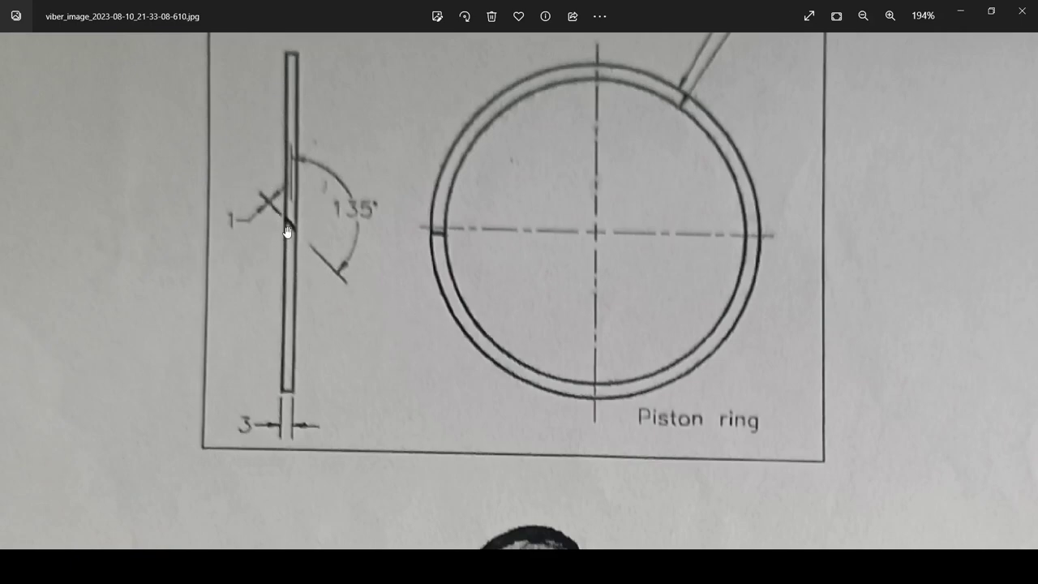
key("alt+Tab")
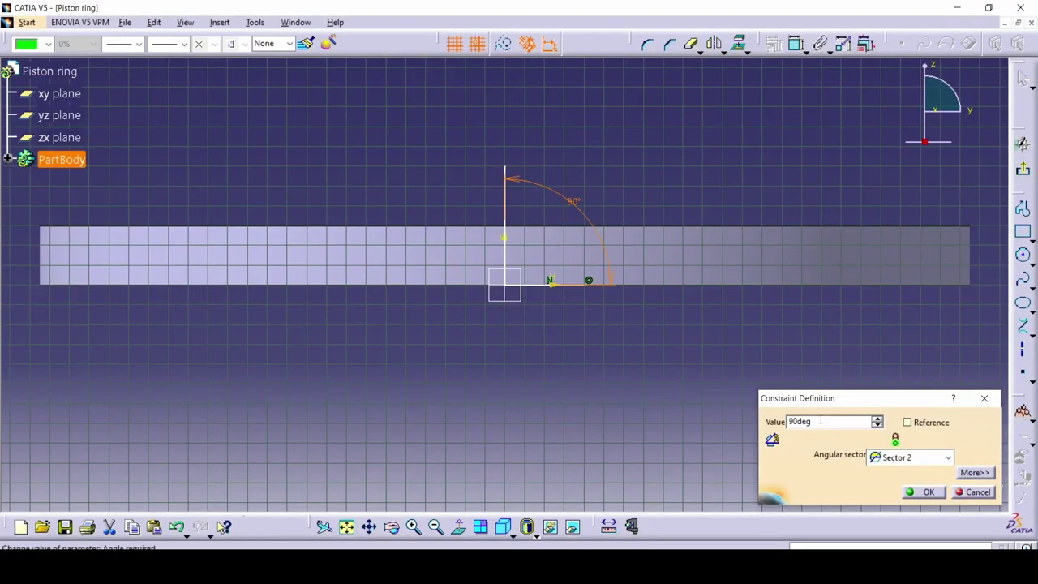
left_click_drag(822, 419, 680, 419)
type("45")
key("Return")
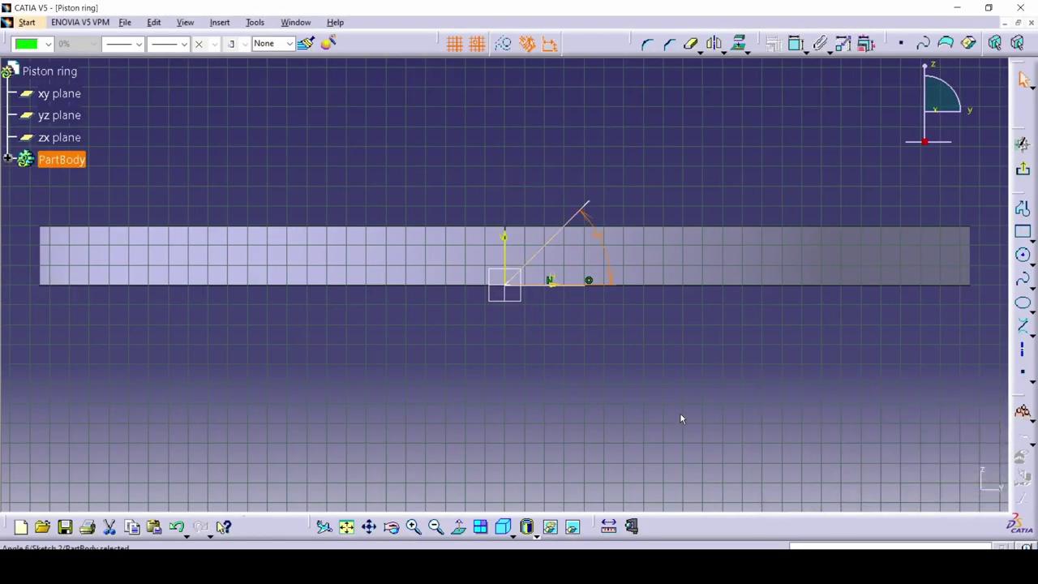
key("alt+Tab")
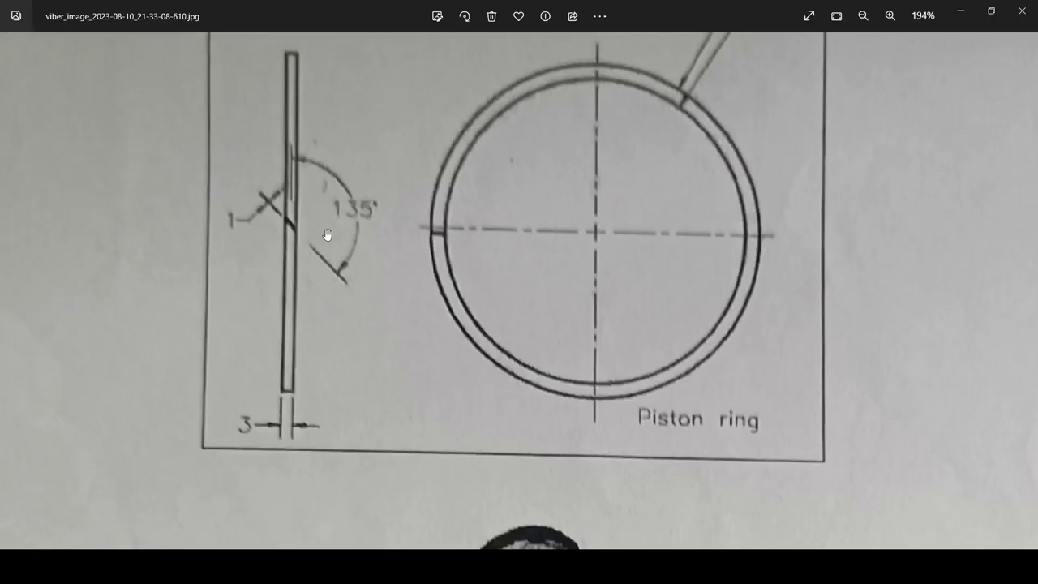
key("alt+Tab")
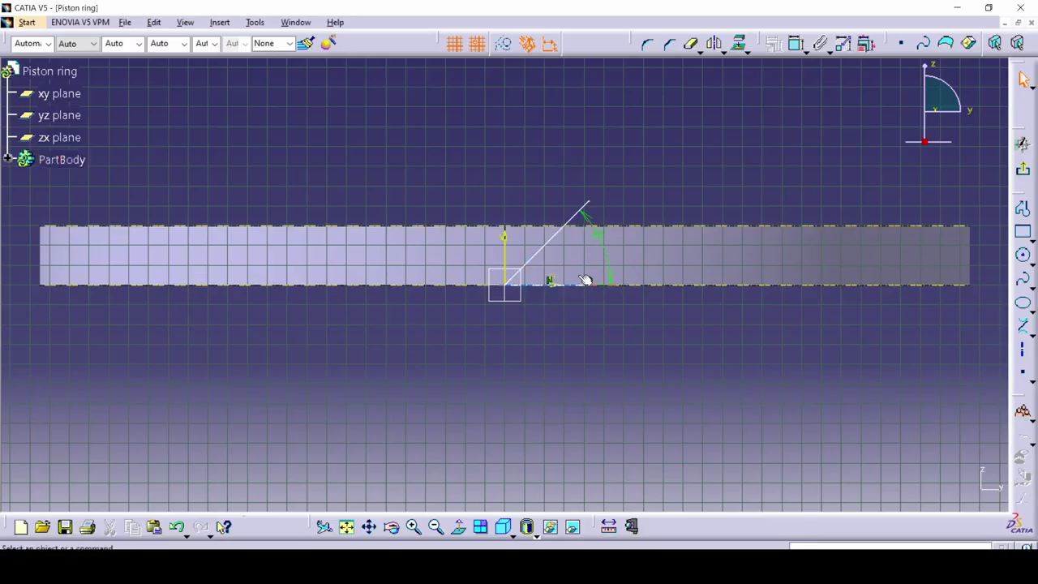
key("alt+Tab")
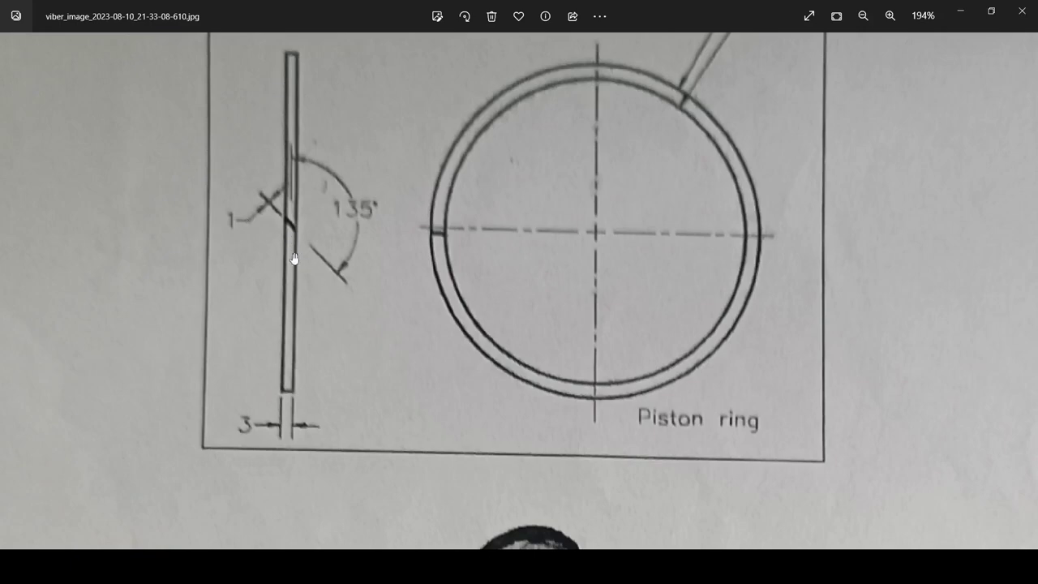
key("alt+Tab")
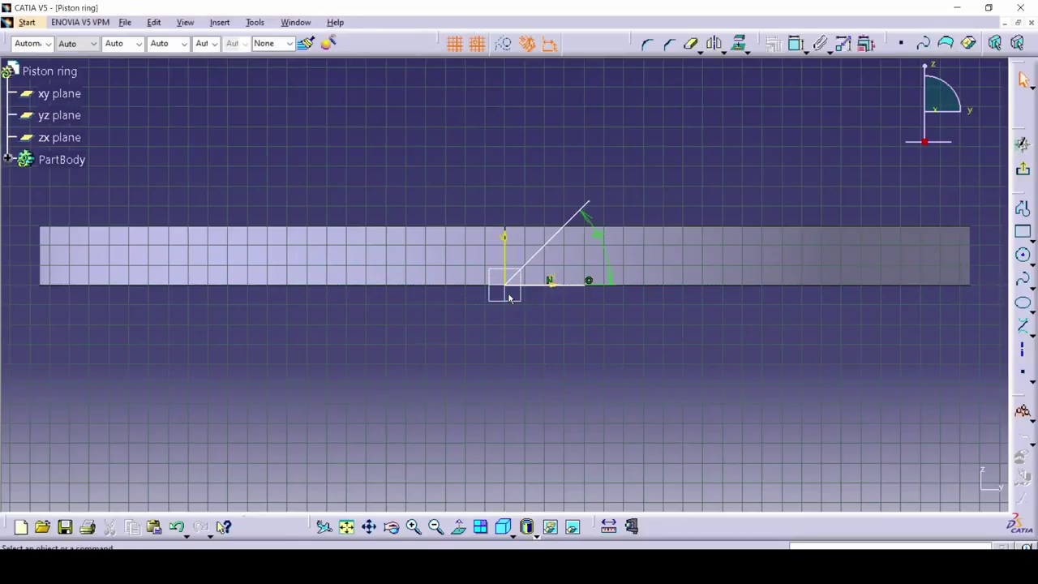
left_click(1024, 235)
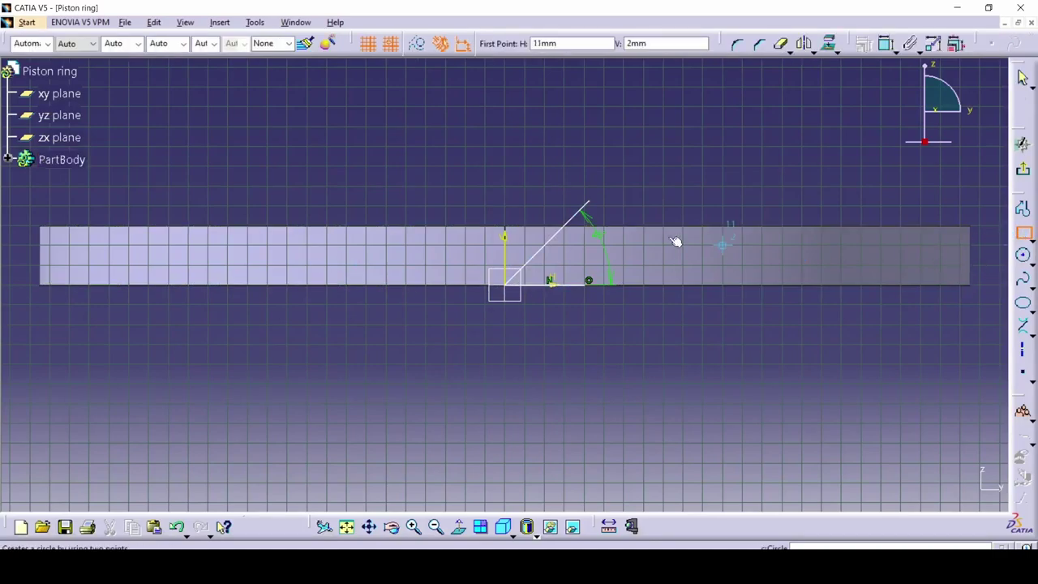
left_click(589, 202)
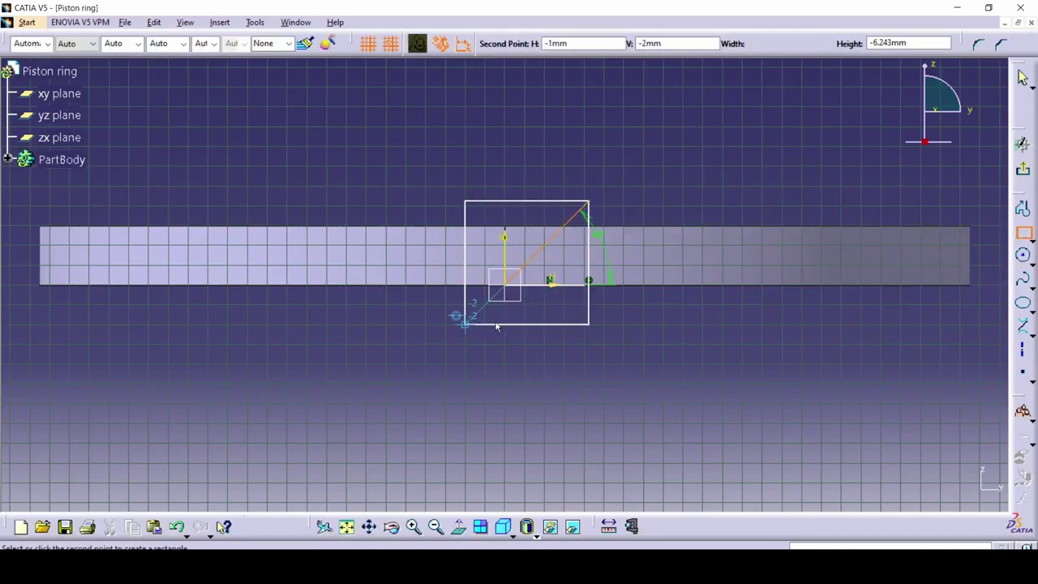
left_click(1024, 234)
left_click(1031, 240)
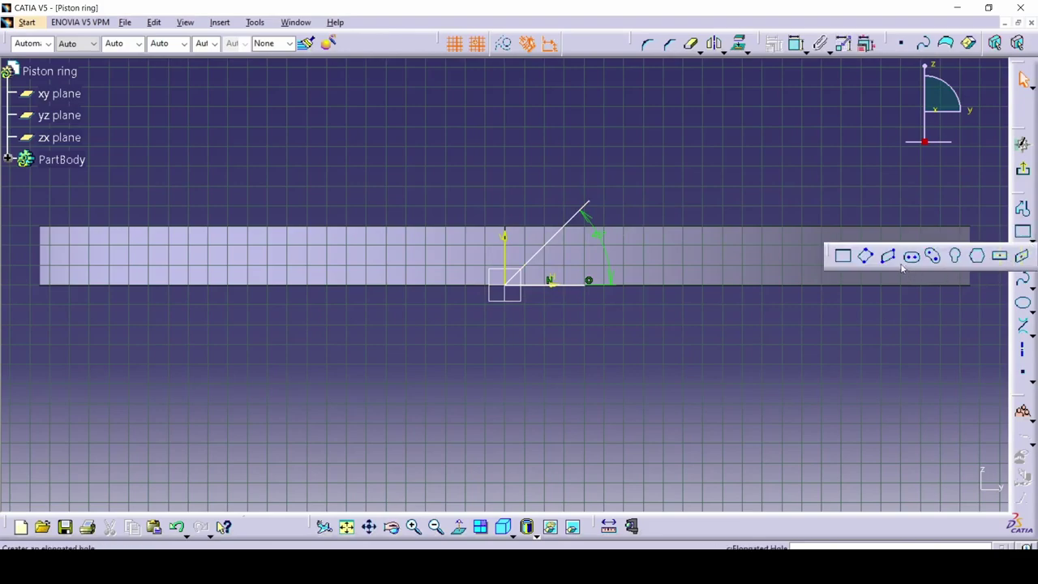
left_click(1021, 256)
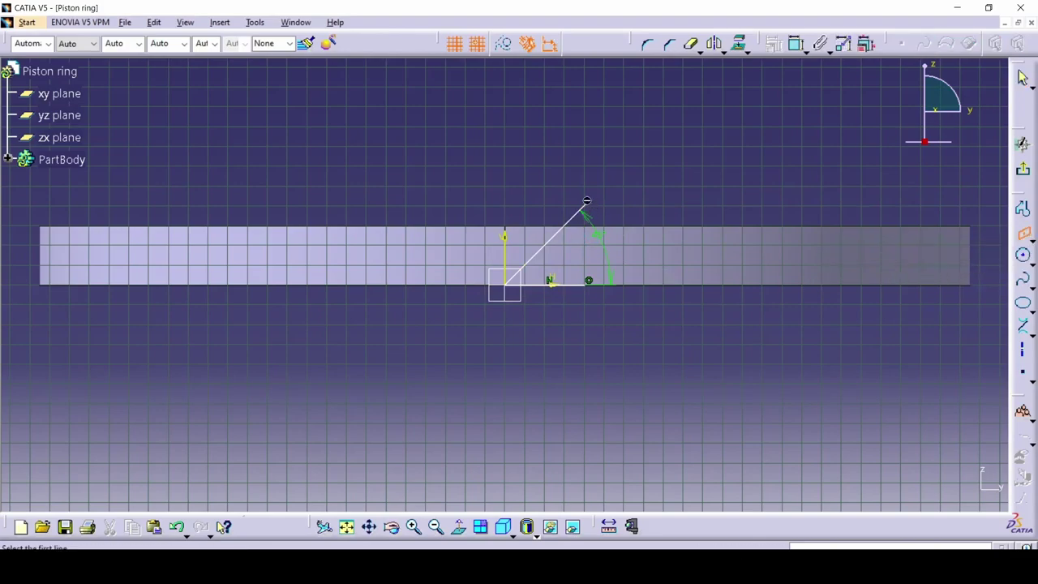
left_click(581, 212)
key("Escape")
Step: Sketch a short guide line from the slanted line's upper end, perpendicular to it
left_click(1023, 233)
left_click(583, 200)
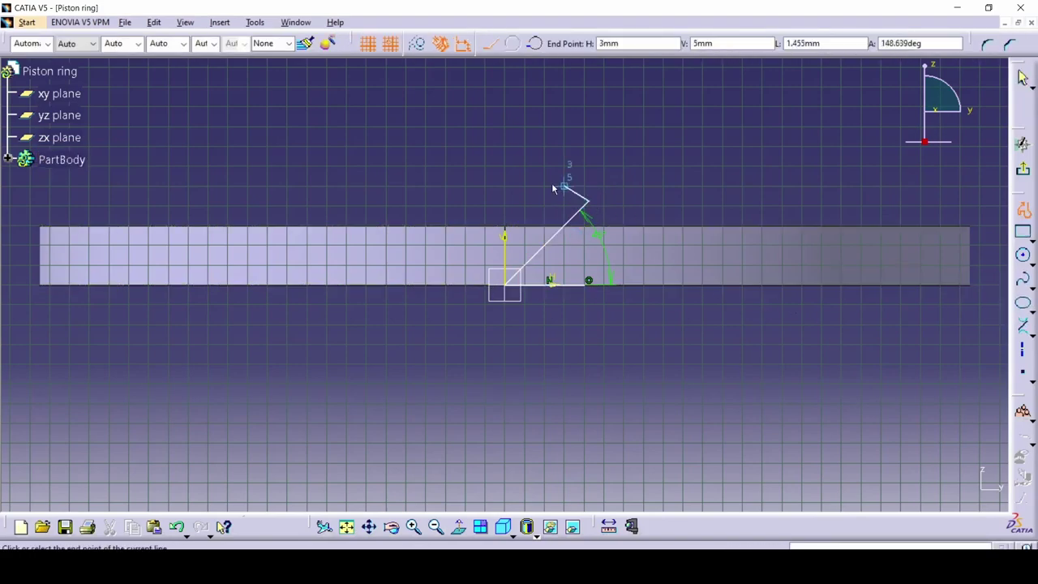
double_click(554, 167)
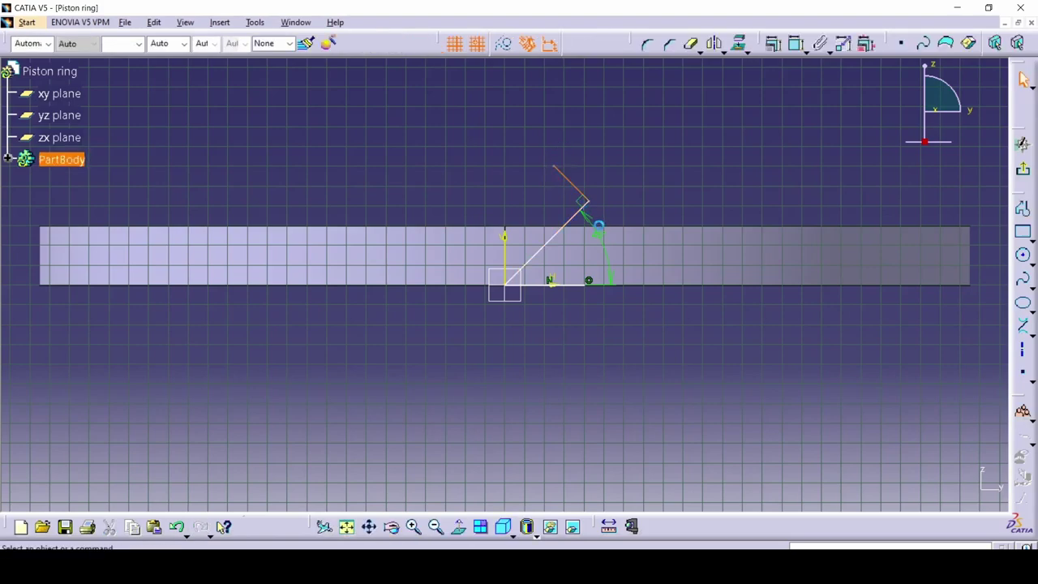
Step: Draw a narrow parallelogram about 1.2 mm wide along the slanted line, from below the ring's lower edge to the line's upper end
left_click(1021, 234)
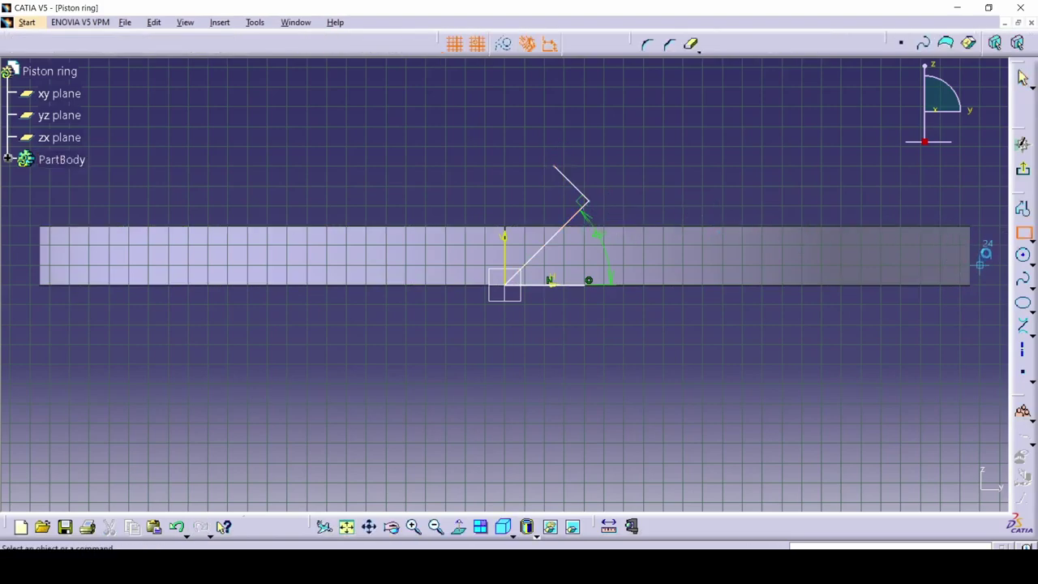
left_click(1032, 240)
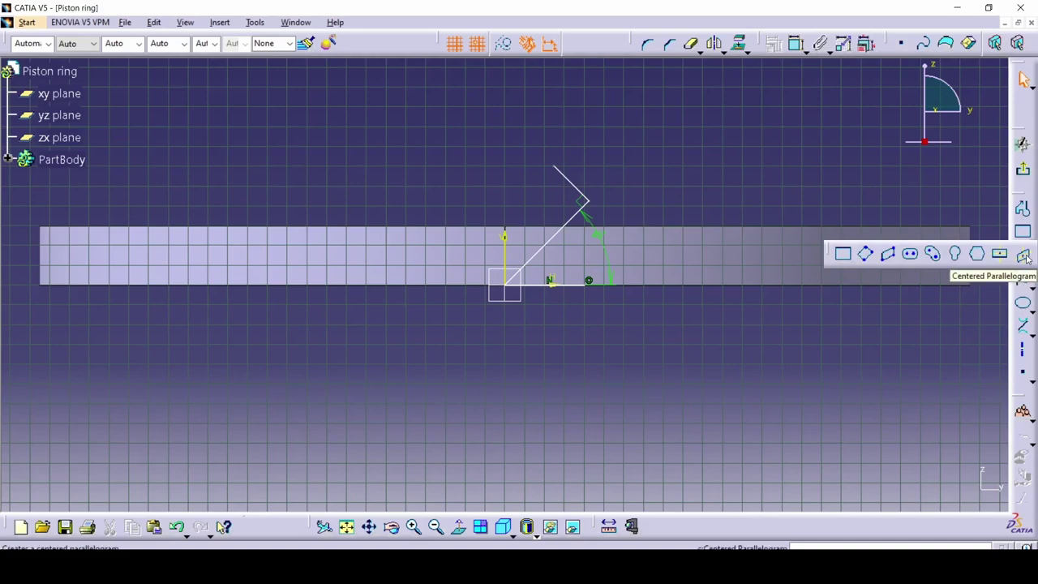
left_click(888, 255)
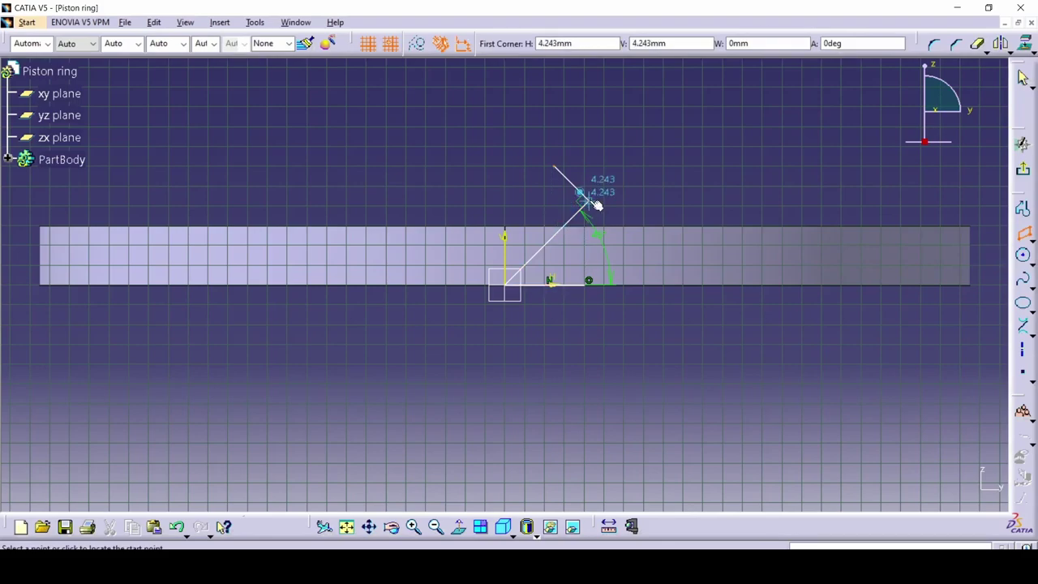
left_click(595, 203)
left_click(566, 229)
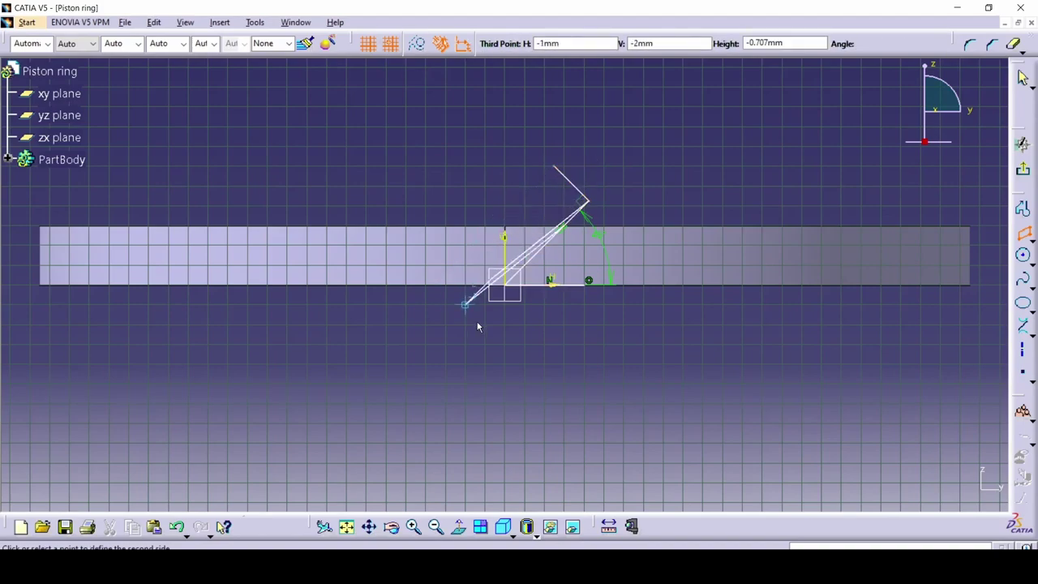
key("ctrl+z")
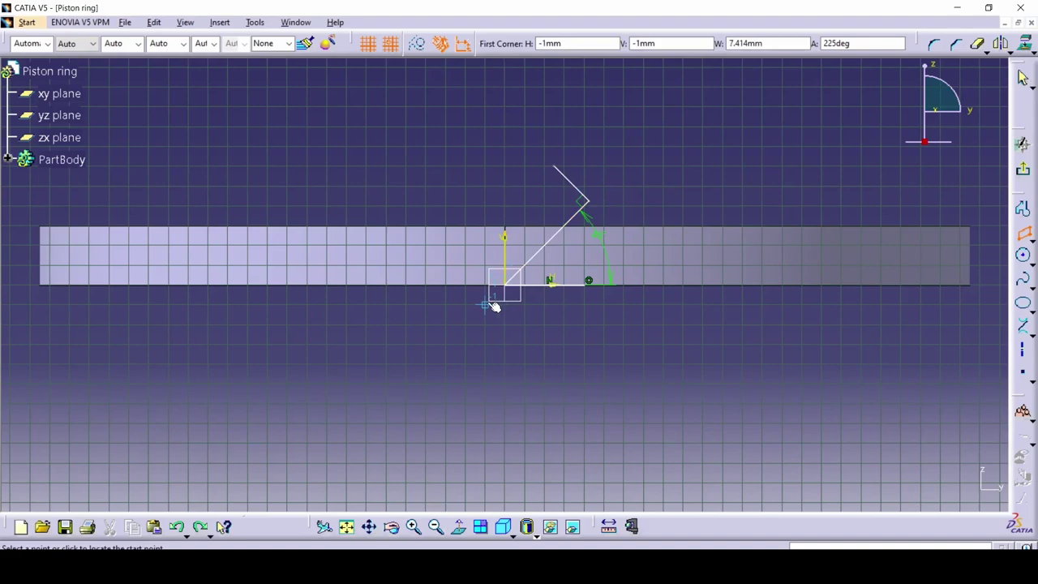
left_click(466, 322)
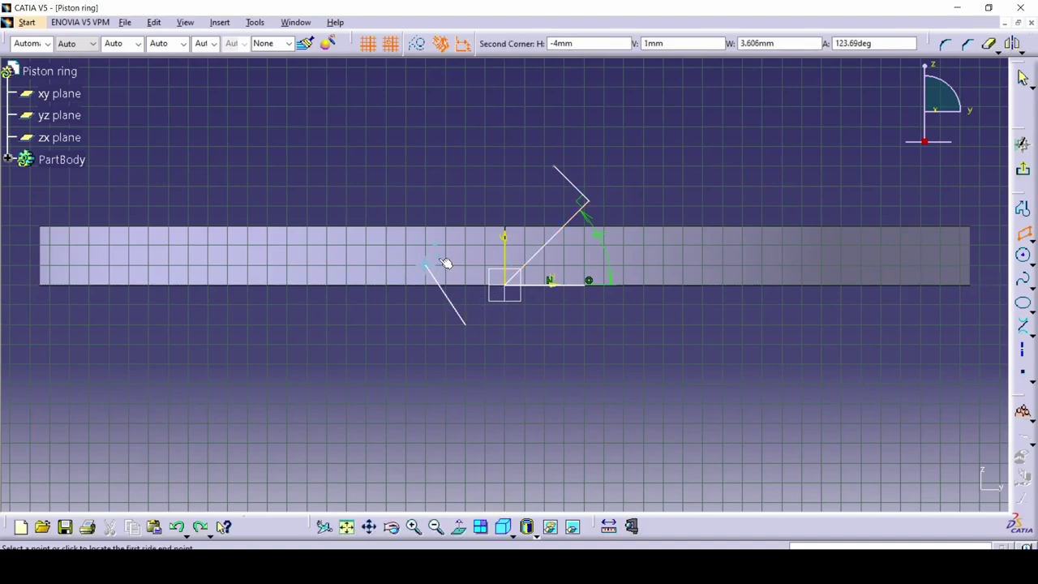
left_click(585, 205)
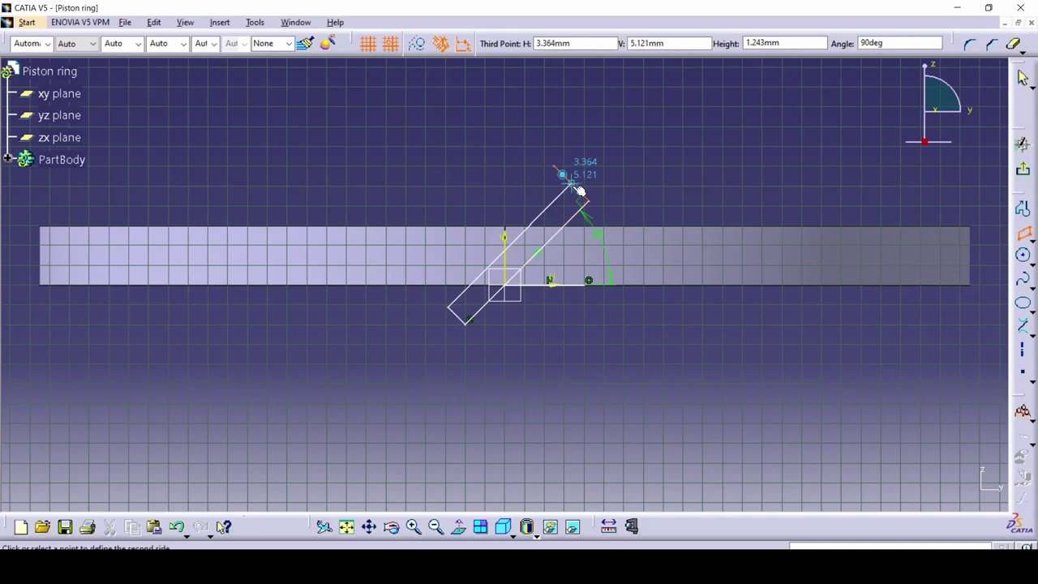
left_click(572, 184)
Step: Dimension the parallelogram's width, set it to 1 mm and delete the guide lines
key("c")
left_click(459, 318)
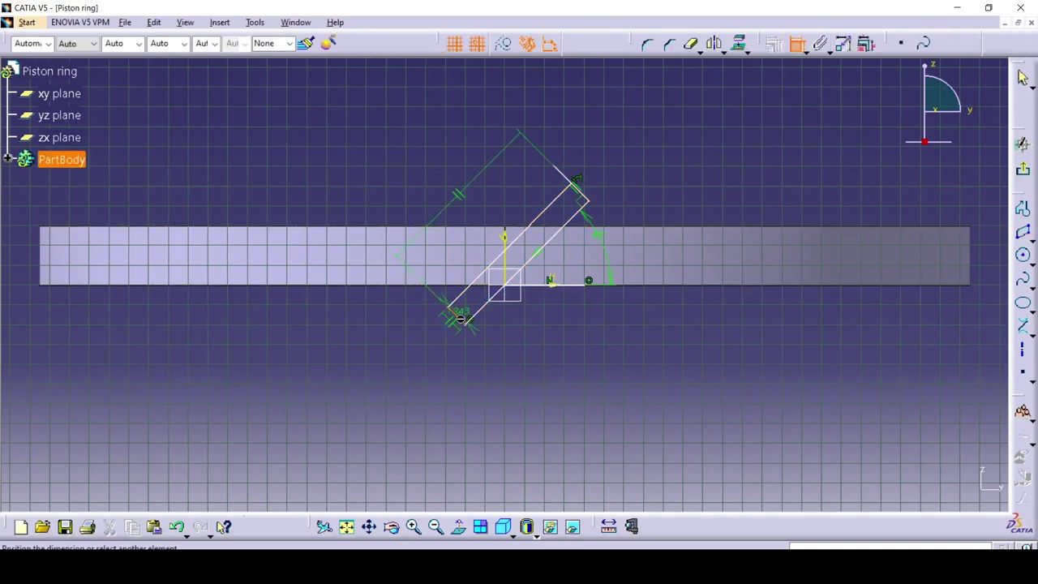
double_click(407, 371)
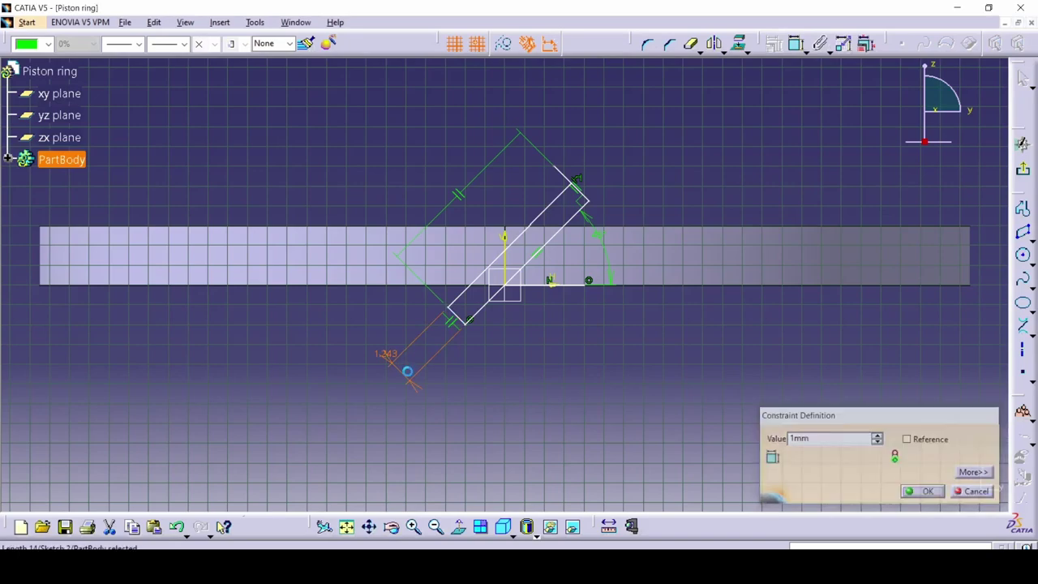
key("Return")
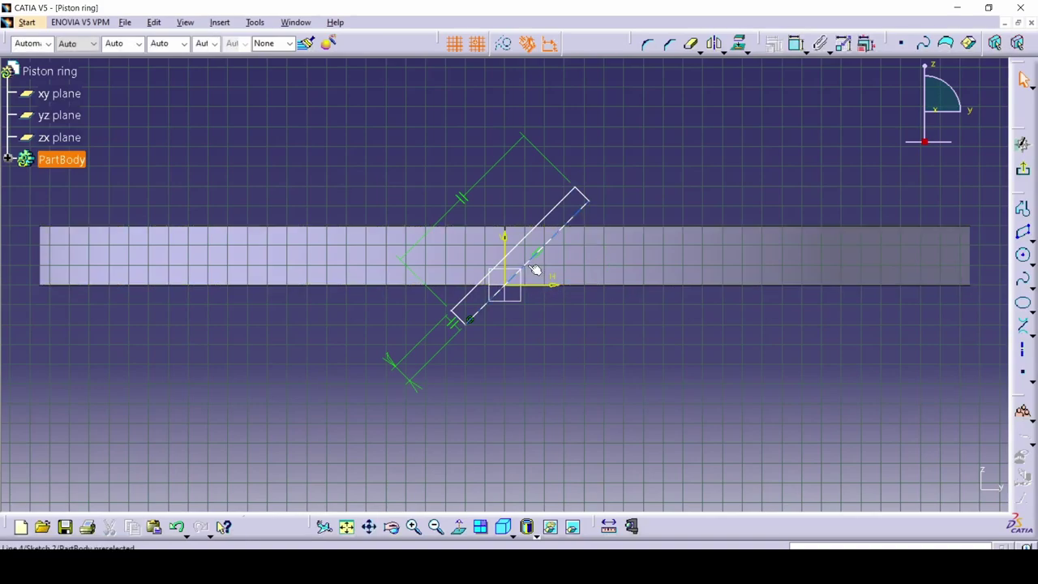
left_click(535, 270)
left_click(542, 329)
middle_click_drag(542, 330, 538, 214)
mouse_move(557, 240)
left_mouse_down()
mouse_move(549, 234)
mouse_move(563, 268)
left_mouse_up()
left_click(596, 353)
key("ctrl+z")
middle_click_drag(597, 347, 616, 409, "ctrl")
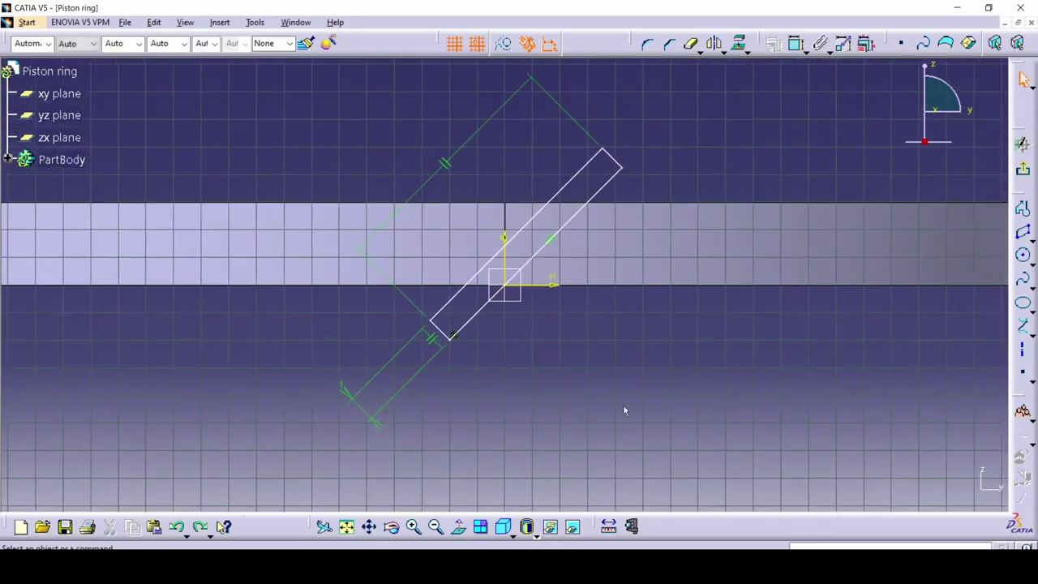
Step: Finish the sketch and try to cut a pocket through the ring with the slanted parallelogram profile
left_click(1022, 169)
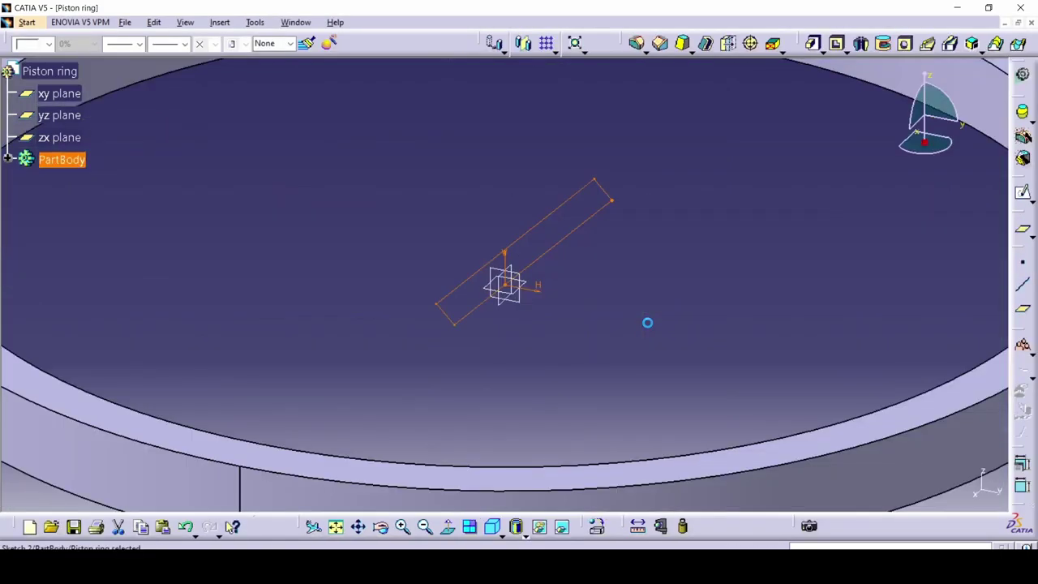
middle_click_drag(633, 339, 623, 444, "ctrl")
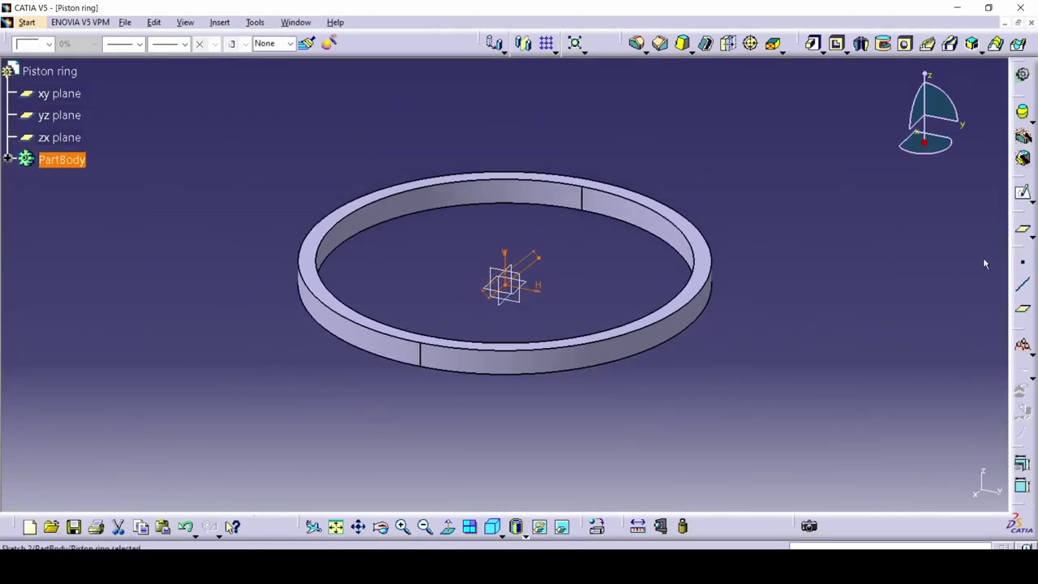
left_click(836, 43)
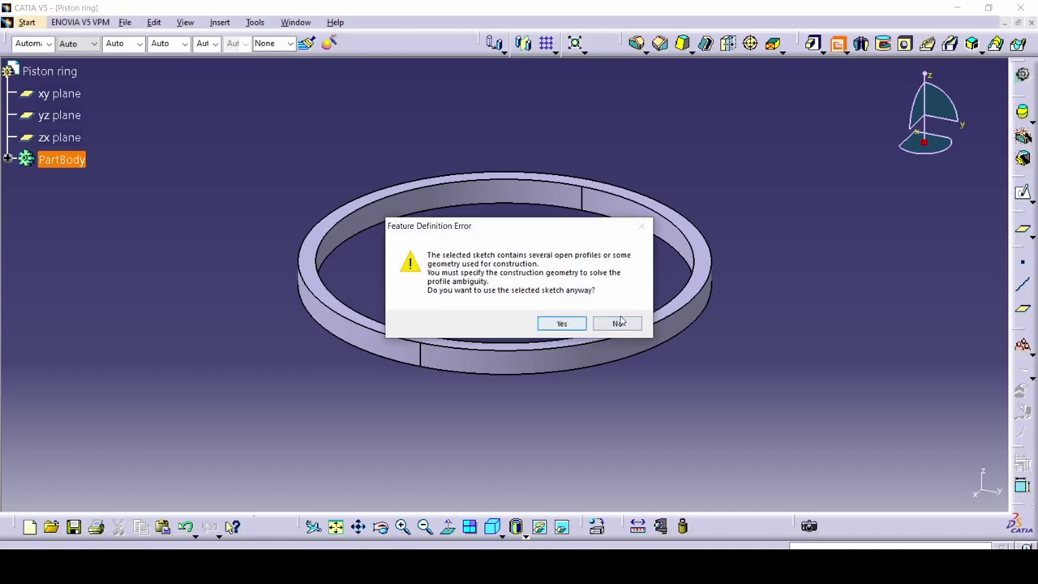
left_click(614, 324)
left_click(922, 492)
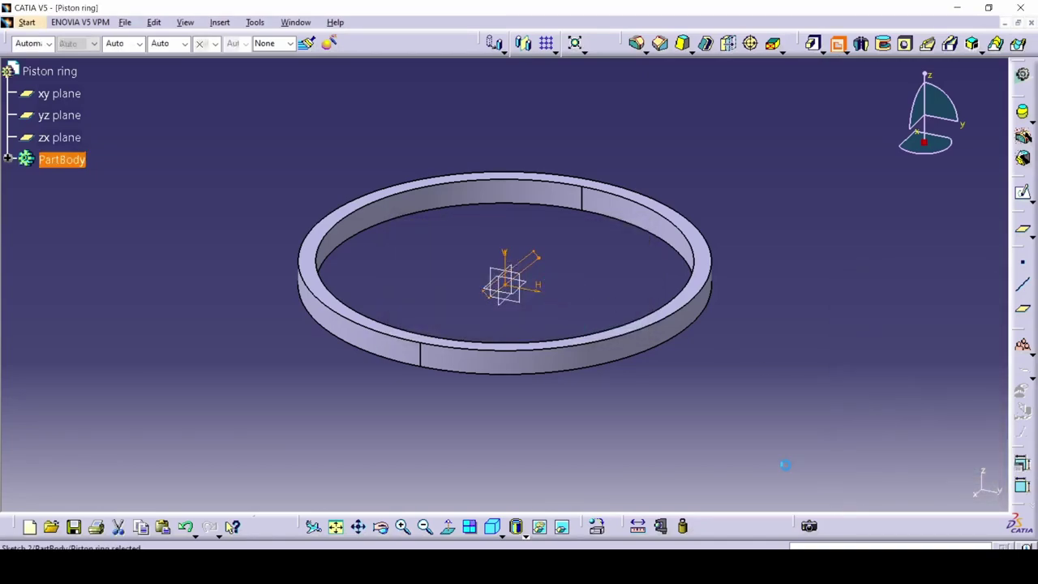
Step: Reopen the slanted cut's sketch and delete the overlapping lines that form the parallelogram's lower long side
double_click(532, 259)
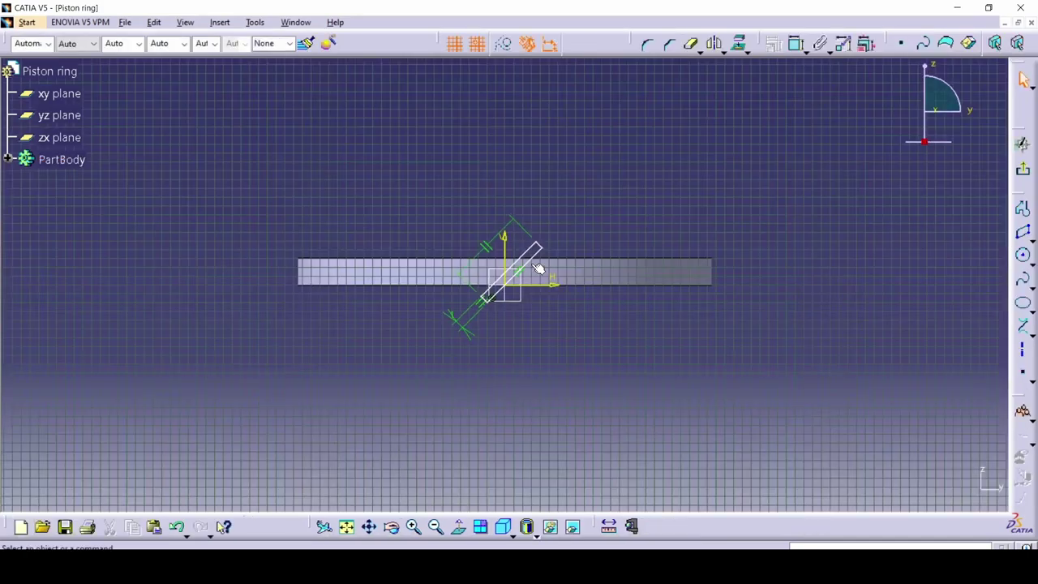
left_click(528, 265)
mouse_move(590, 372)
middle_mouse_down("ctrl")
mouse_move(587, 380)
mouse_move(617, 337)
middle_mouse_up("ctrl")
left_click(617, 341)
left_click(571, 219)
key("Delete")
left_click(572, 218)
key("Delete")
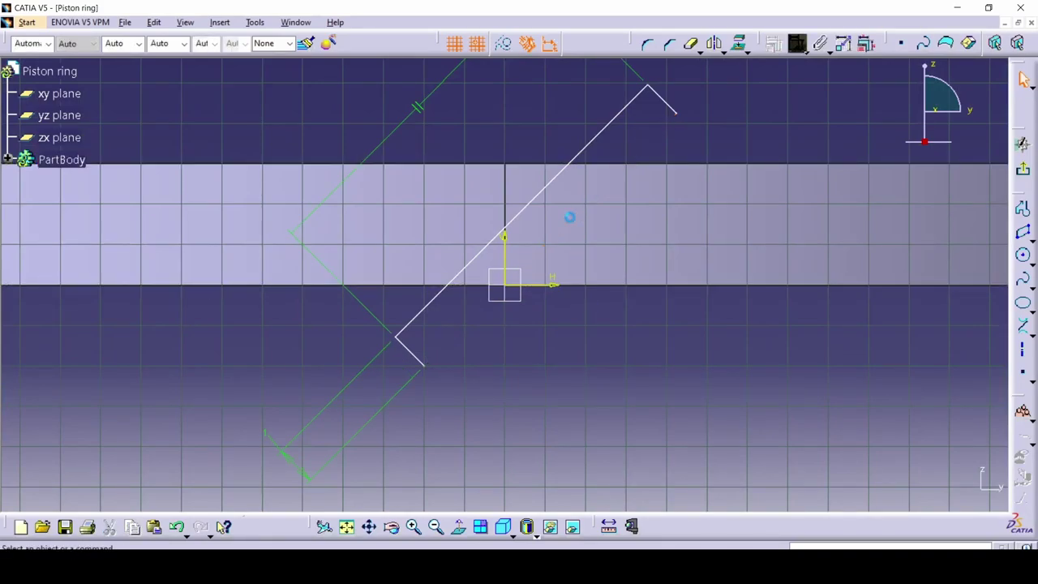
Step: Redraw the parallelogram's lower long side as a single line between its two open corners and finish the sketch
key("r")
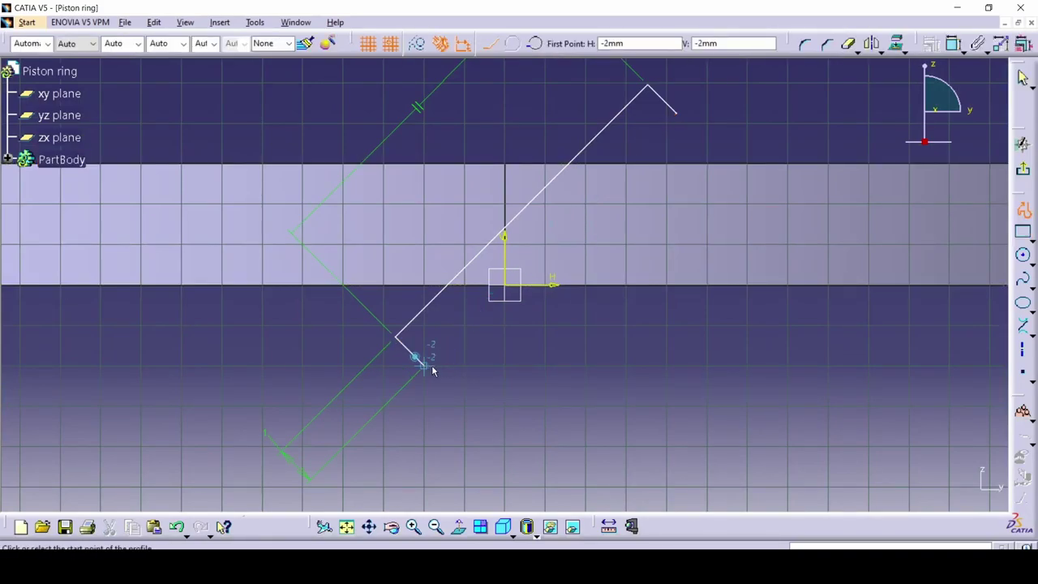
left_click(423, 364)
left_click(675, 112)
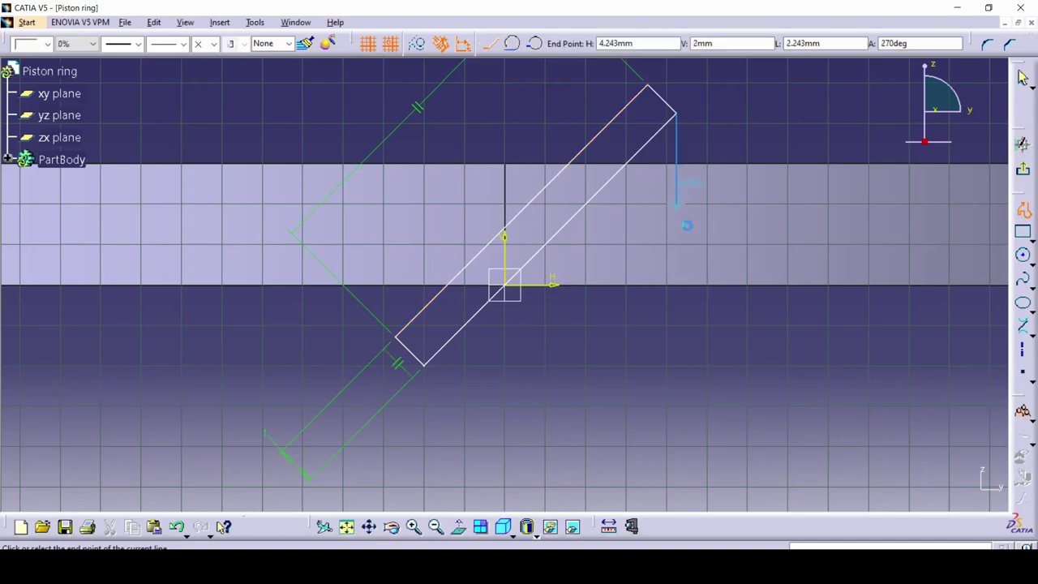
left_click(1024, 173)
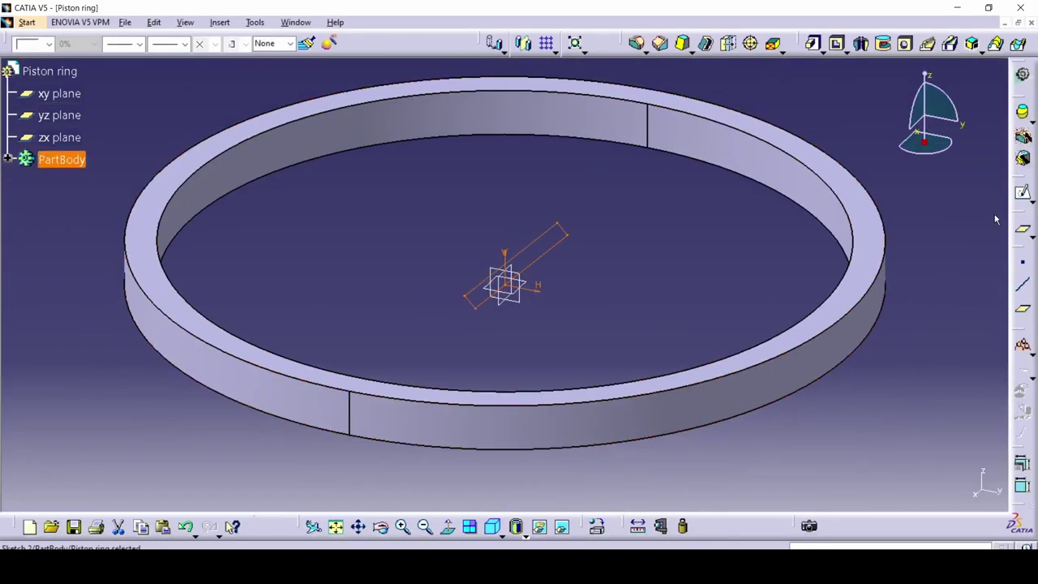
Step: Cut a pocket through the ring wall with the slanted profile using the Up to next limit, and compare the cut with the reference drawing
left_click(836, 43)
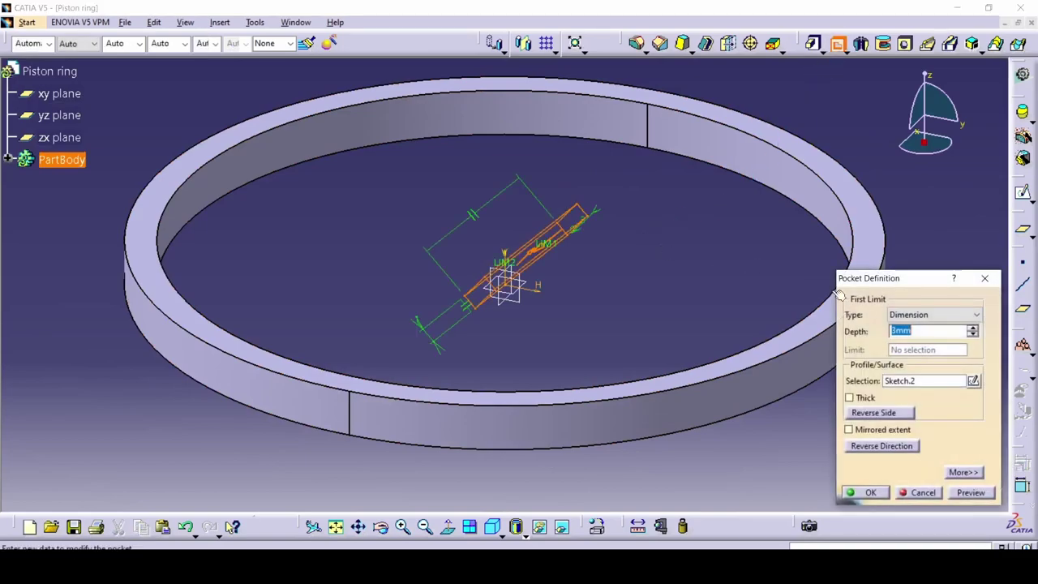
left_click(932, 314)
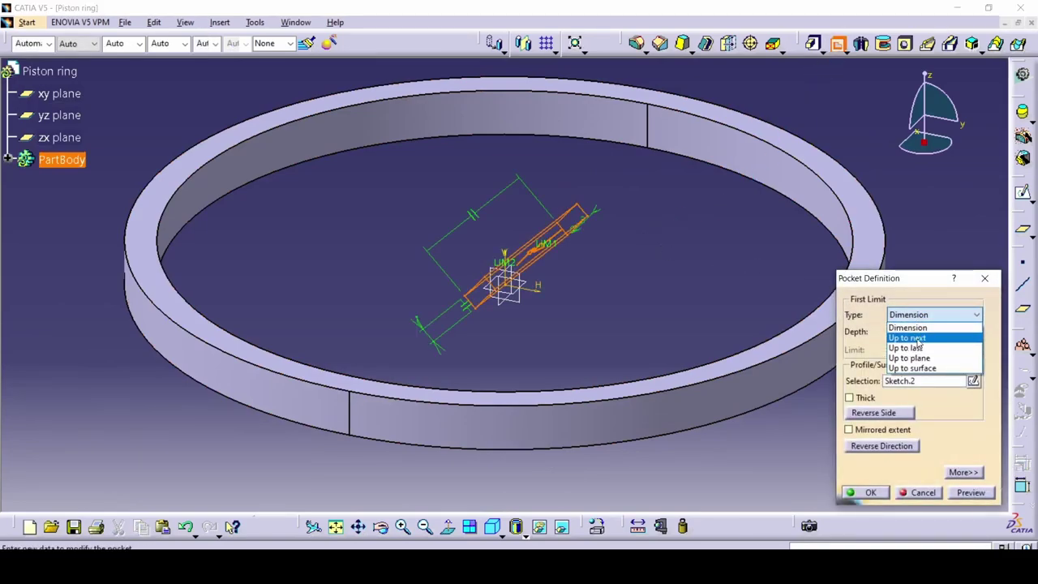
left_click(906, 325)
left_click(870, 492)
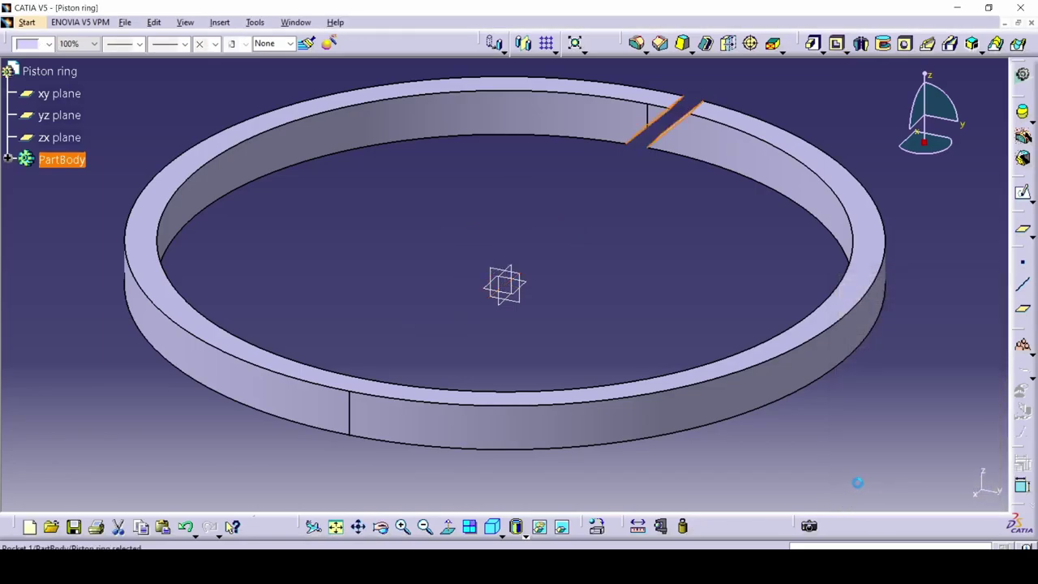
key("alt+Tab")
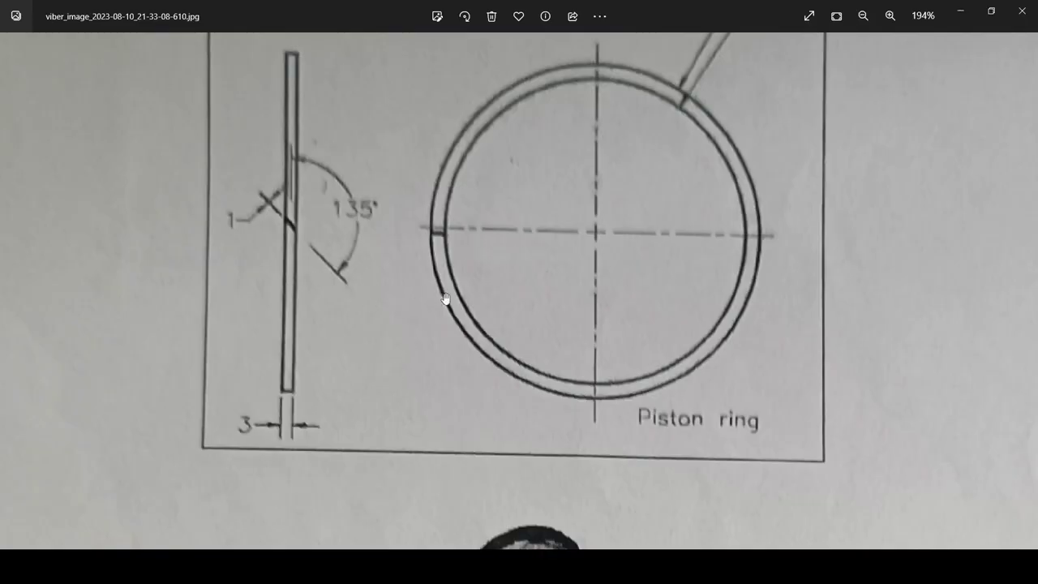
key("alt+Tab")
middle_click_drag(628, 258, 496, 435)
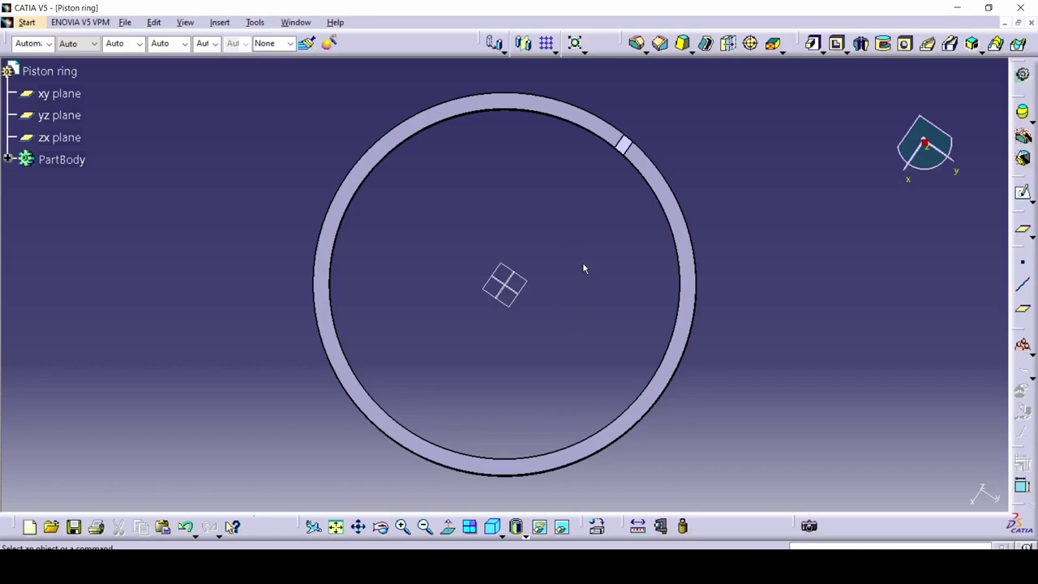
middle_click_drag(602, 301, 502, 227)
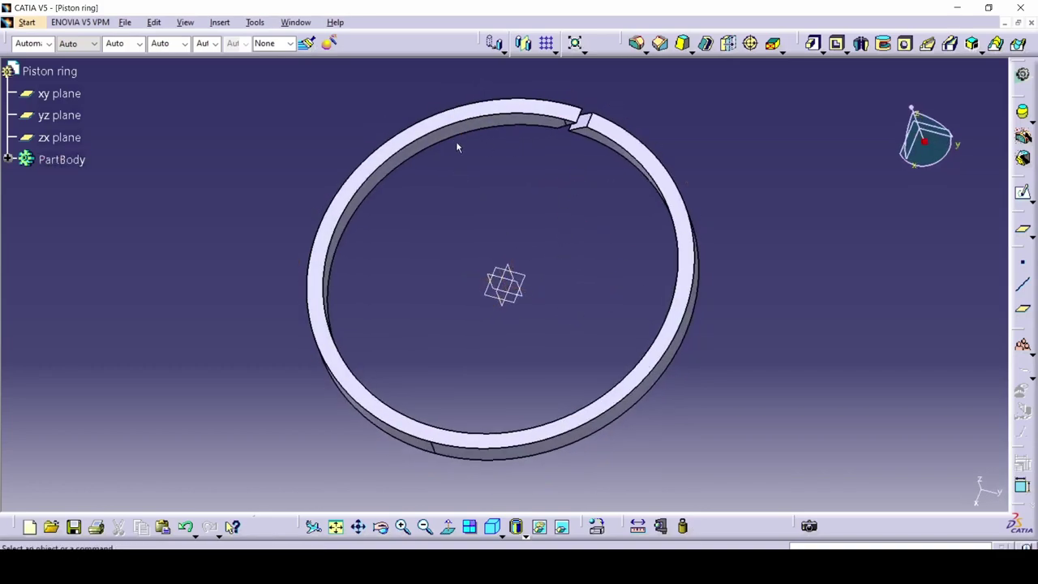
Step: Apply the Black painting material to the ring's PartBody and display the model shaded with its material
left_click(40, 161)
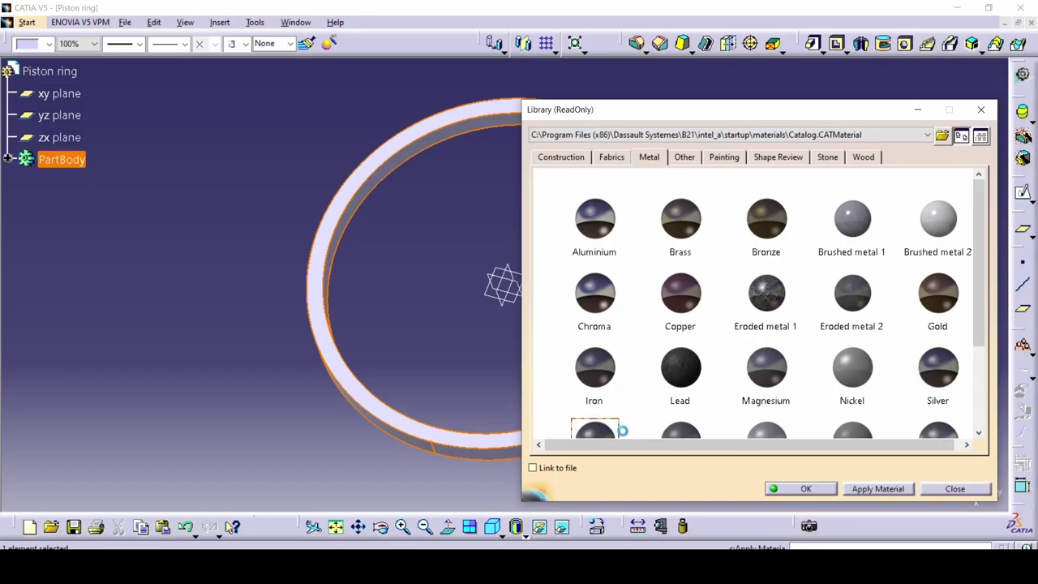
left_click(855, 490)
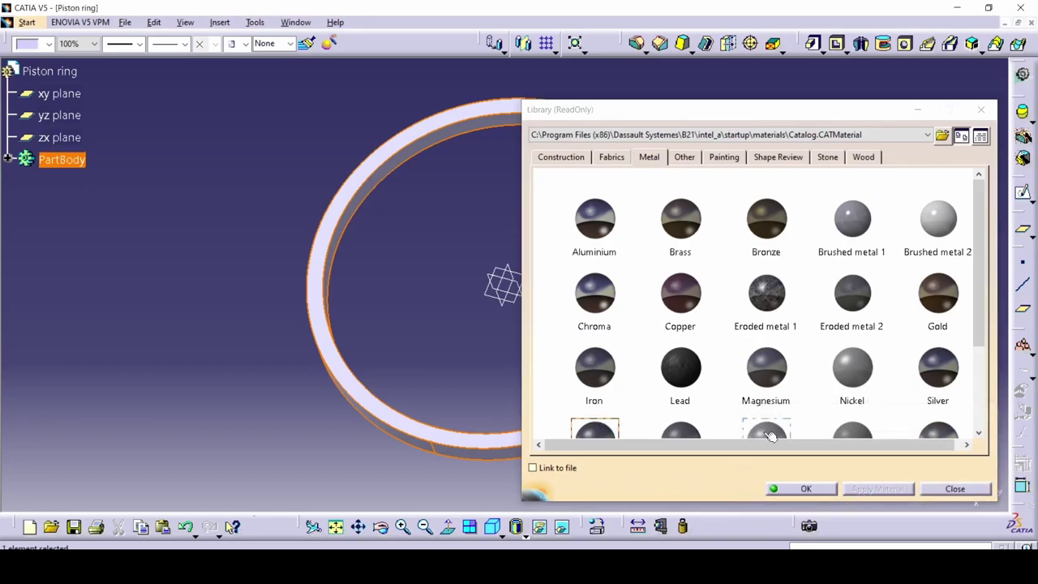
left_click(725, 157)
left_click(703, 221)
left_click(879, 490)
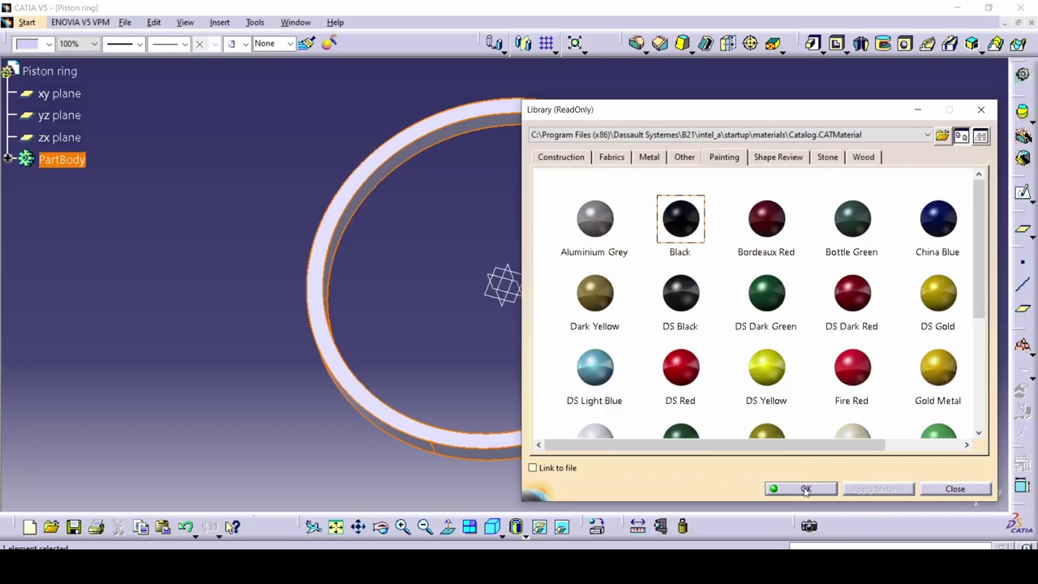
left_click(806, 490)
left_click(516, 527)
left_click(538, 497)
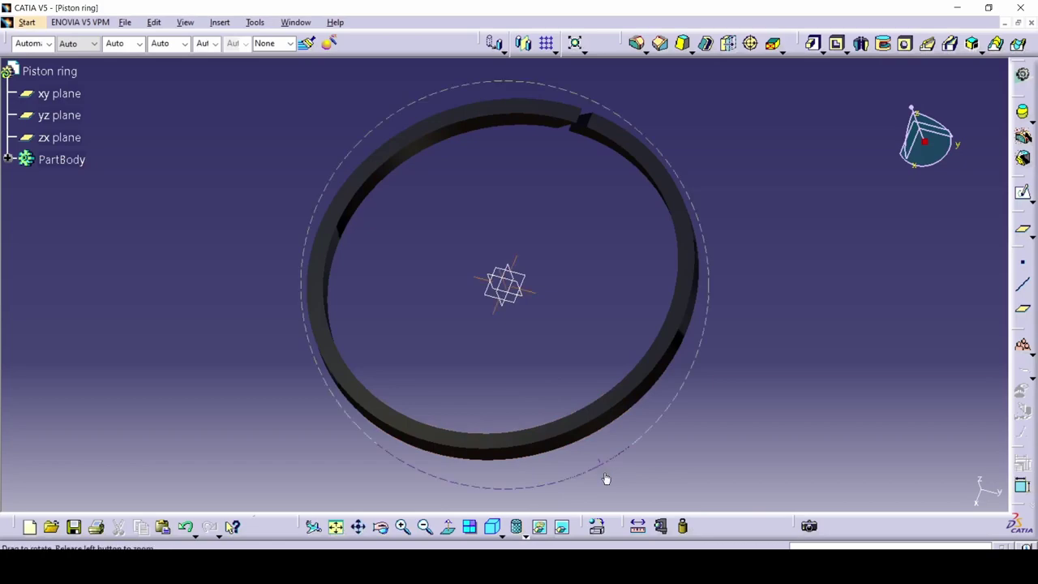
middle_click_drag(605, 479, 130, 239)
Step: Check the features listed under PartBody and save the part as Piston ring.CATPart in the Radial piston rod folder
left_click(8, 159)
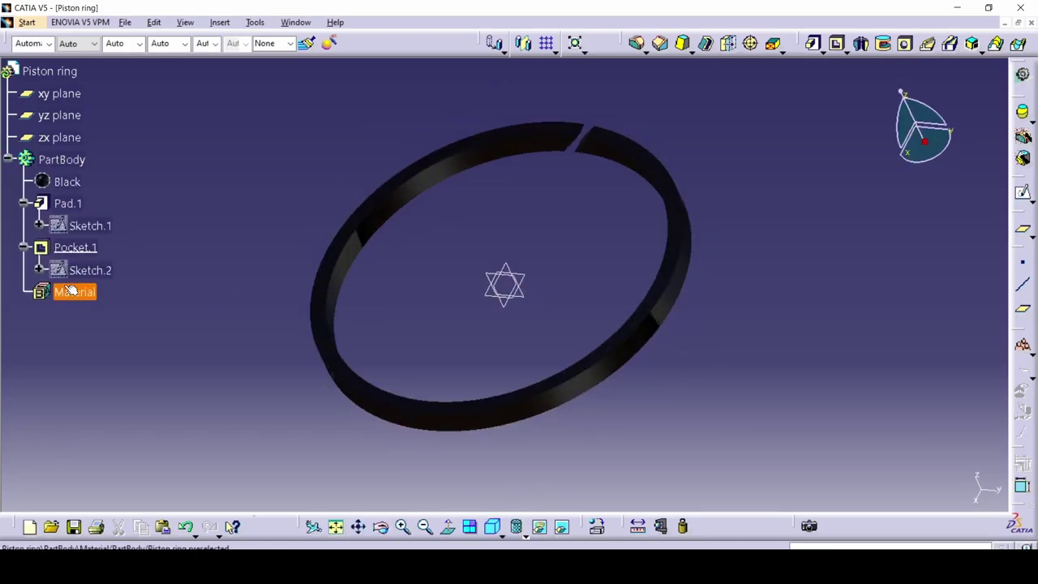
left_click(7, 159)
key("ctrl+s")
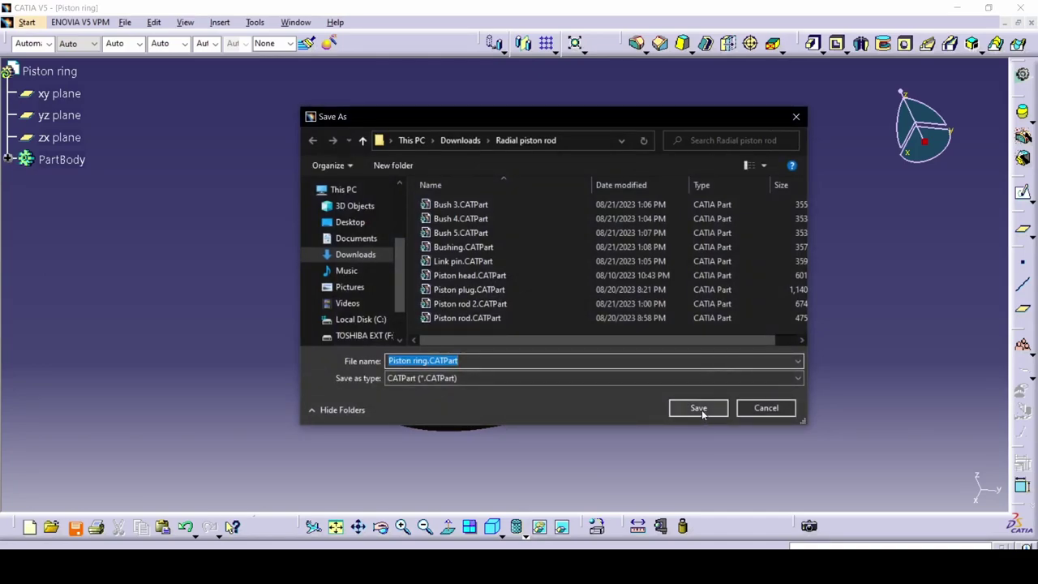
left_click(698, 408)
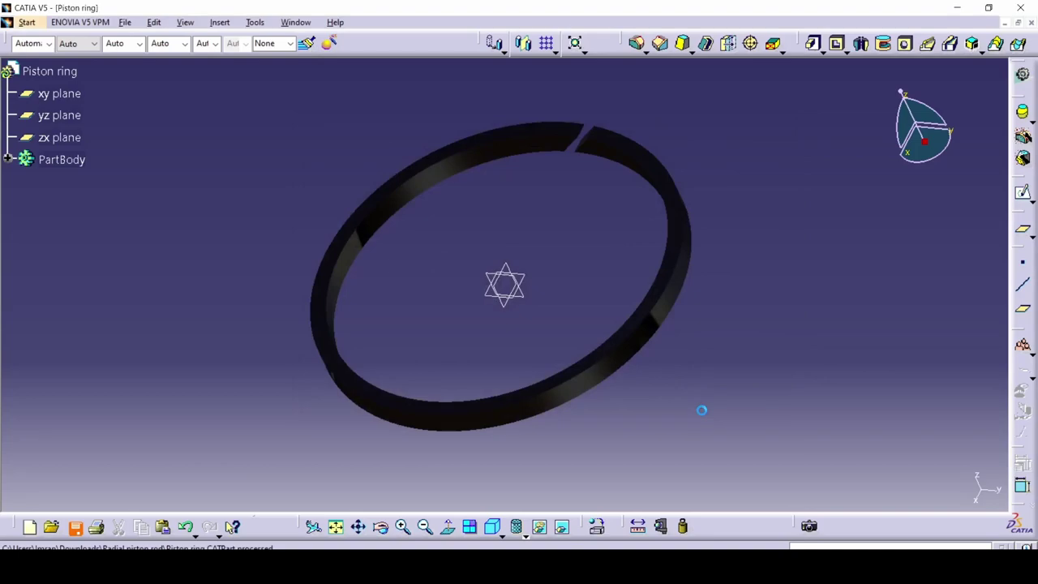
Step: Switch to the reference drawing image and examine the assembled and exploded views of the radial piston assembly
key("alt+Tab")
scroll(742, 377, "down", 5)
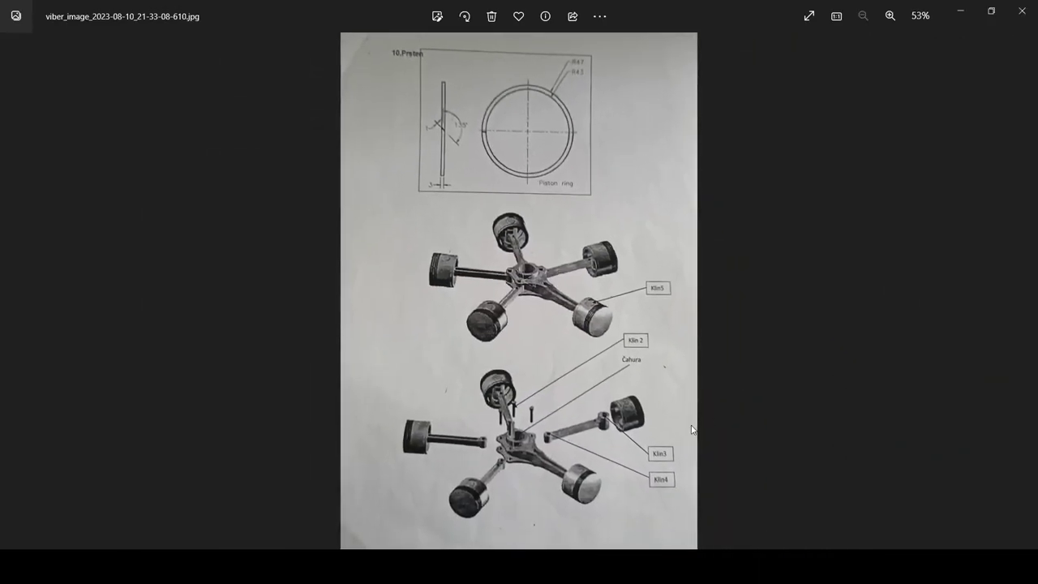
scroll(641, 487, "up", 4)
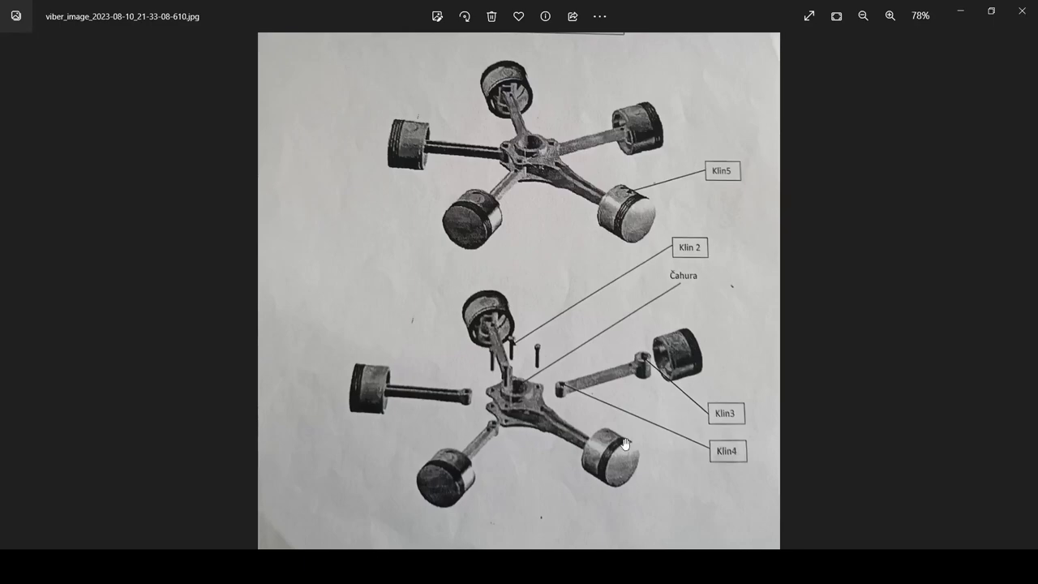